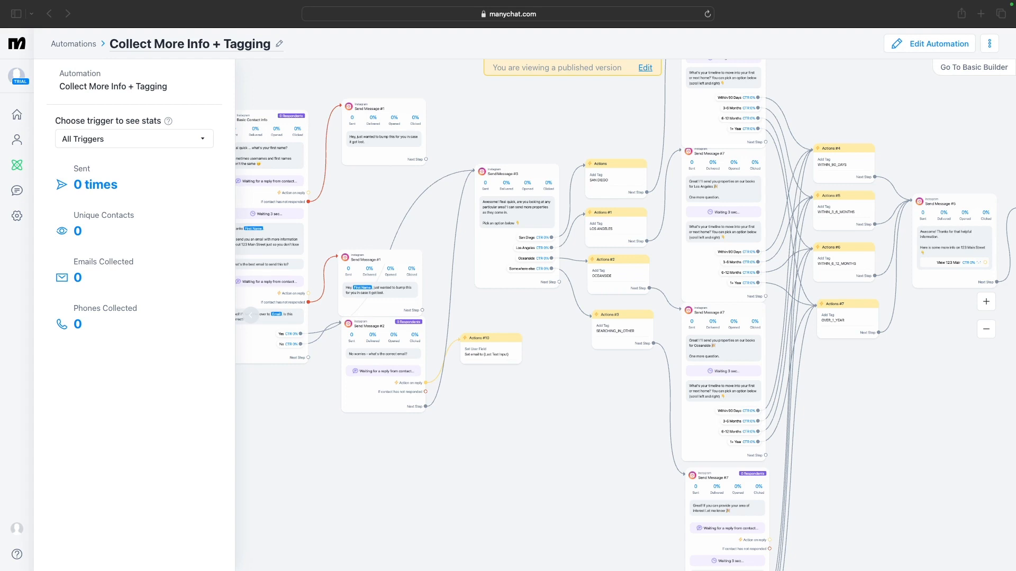
Examine the existing Collect More Info + Tagging automation flow from its trigger through the tagging actions
{"action": "left_click", "coordinate": [479, 422]}
{"action": "left_click_drag", "start_coordinate": [480, 421], "coordinate": [864, 455]}
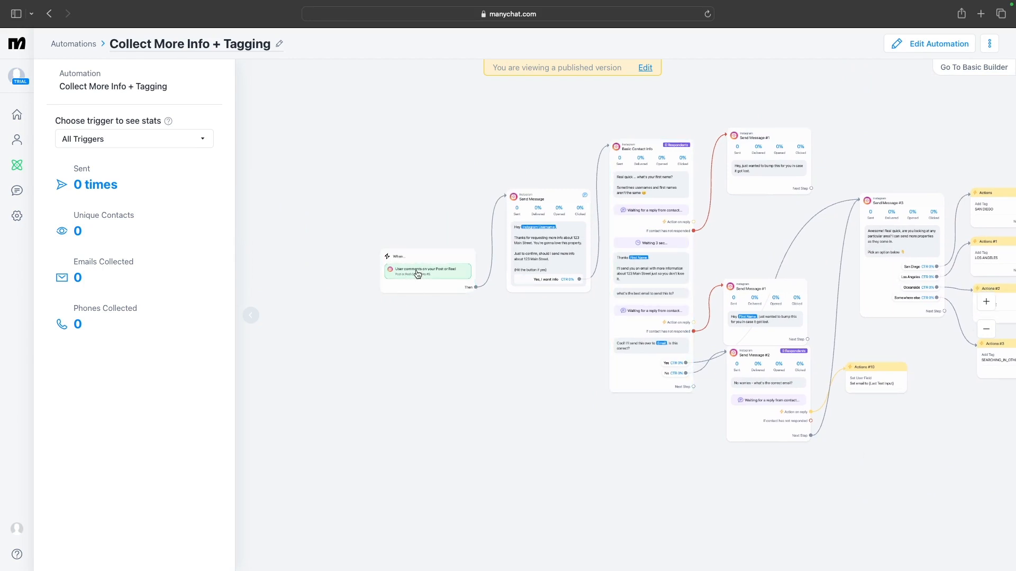
{"action": "scroll", "coordinate": [443, 338], "scroll_direction": "up", "scroll_amount": 5}
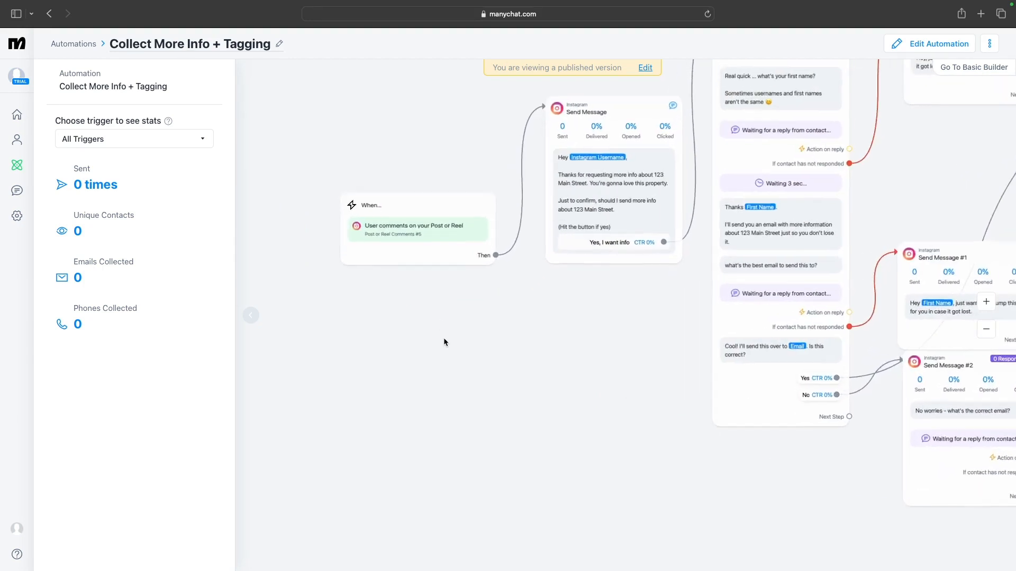
{"action": "scroll", "coordinate": [443, 341], "scroll_direction": "up", "scroll_amount": 1}
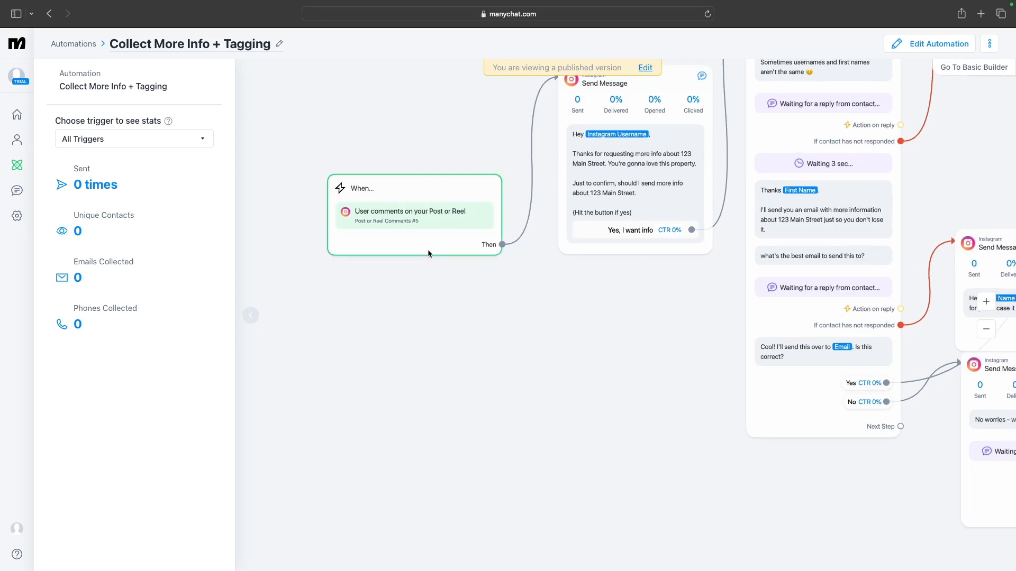
{"action": "scroll", "coordinate": [480, 349], "scroll_direction": "down", "scroll_amount": 2}
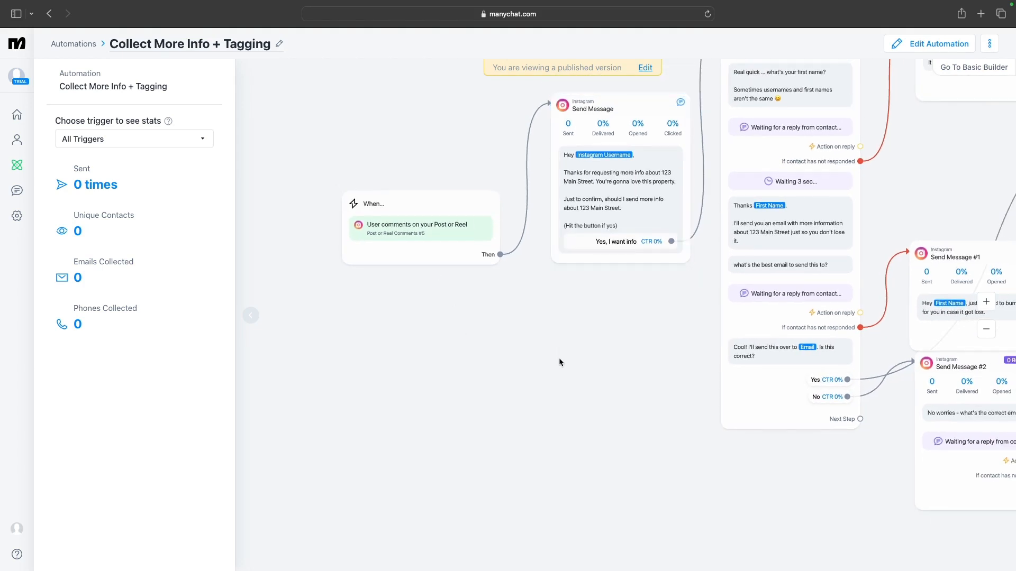
{"action": "scroll", "coordinate": [558, 358], "scroll_direction": "down", "scroll_amount": 3}
{"action": "scroll", "coordinate": [591, 368], "scroll_direction": "down", "scroll_amount": 2}
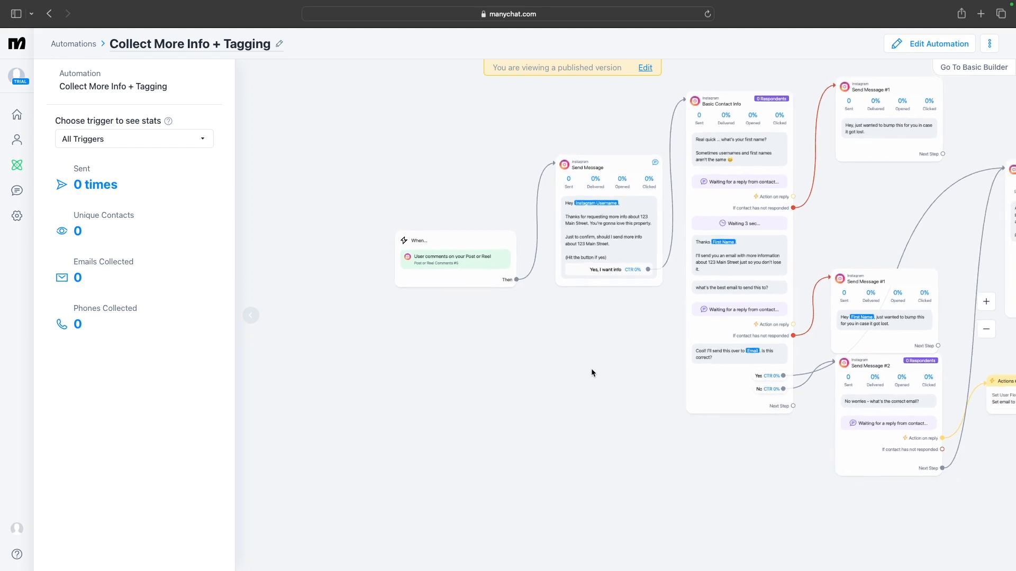
{"action": "left_click_drag", "start_coordinate": [604, 424], "coordinate": [283, 422]}
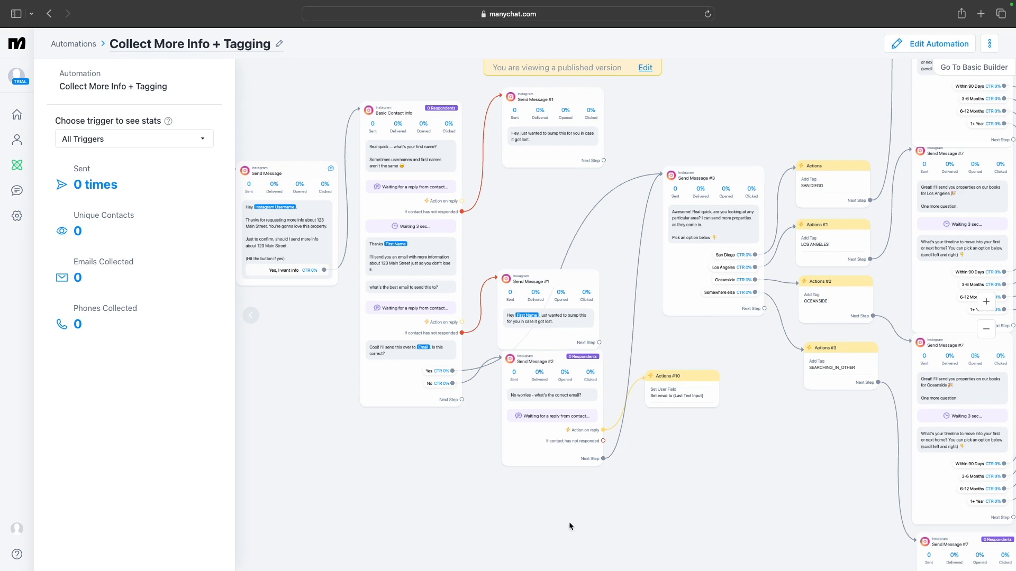
{"action": "left_click_drag", "start_coordinate": [573, 519], "coordinate": [345, 496]}
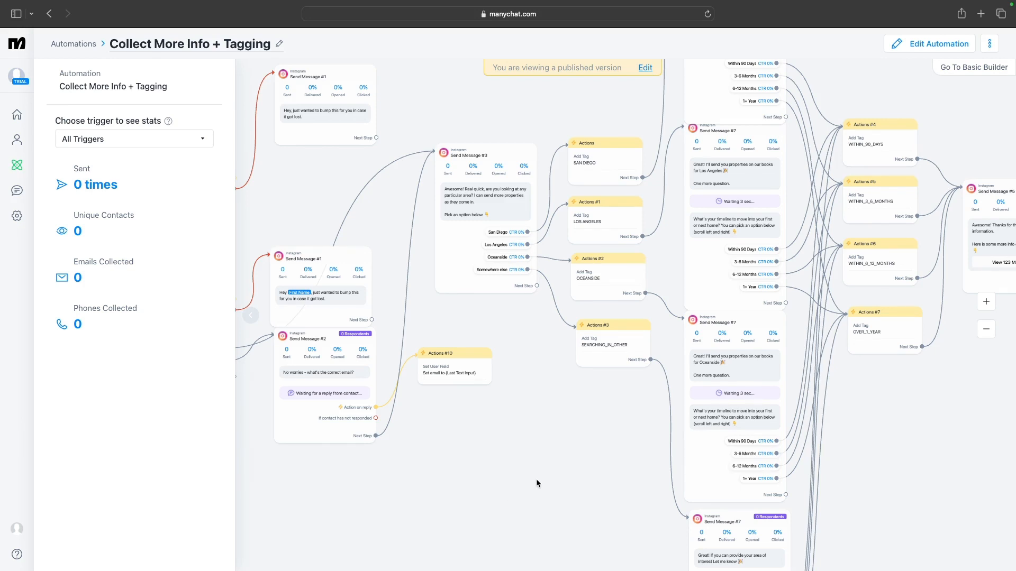
{"action": "scroll", "coordinate": [413, 464], "scroll_direction": "right", "scroll_amount": 5}
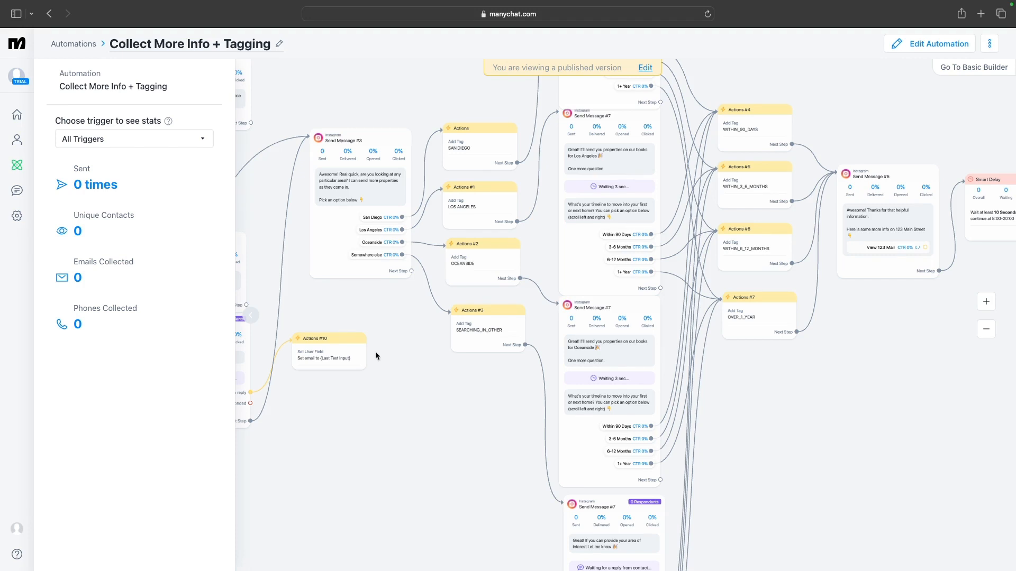
Create a new automation from scratch
{"action": "left_click", "coordinate": [24, 167]}
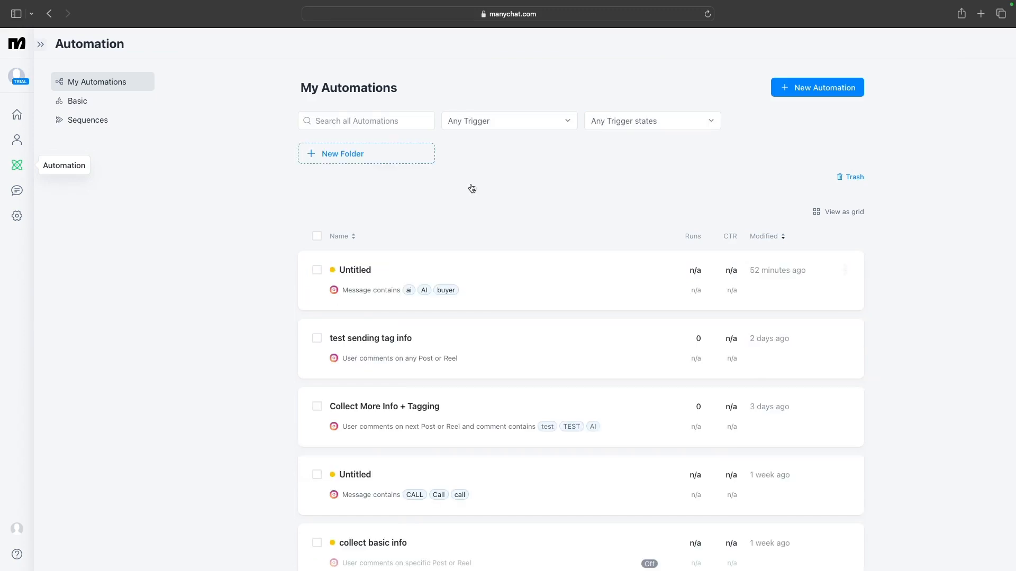
{"action": "left_click", "coordinate": [801, 90]}
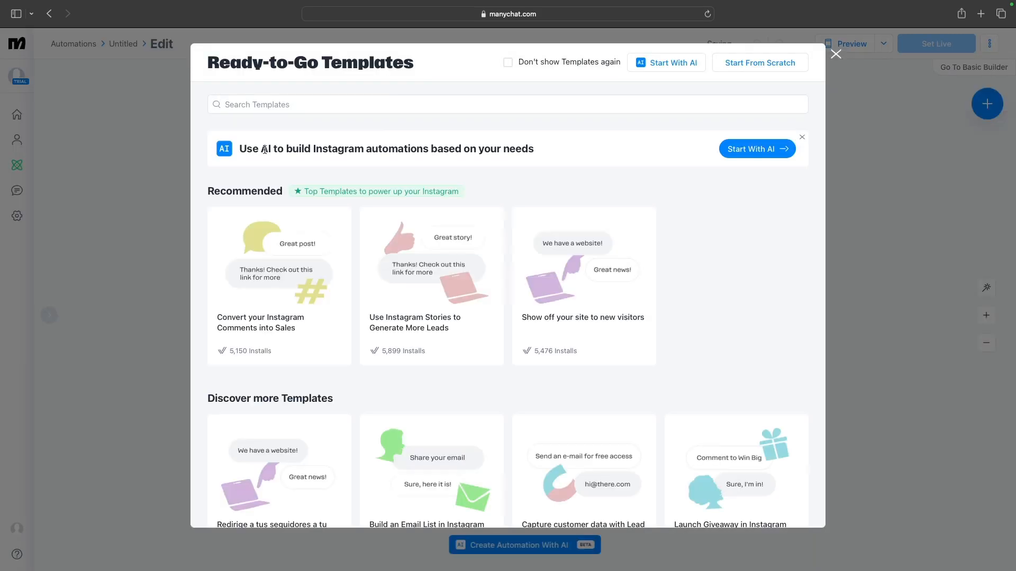
{"action": "left_click", "coordinate": [737, 68]}
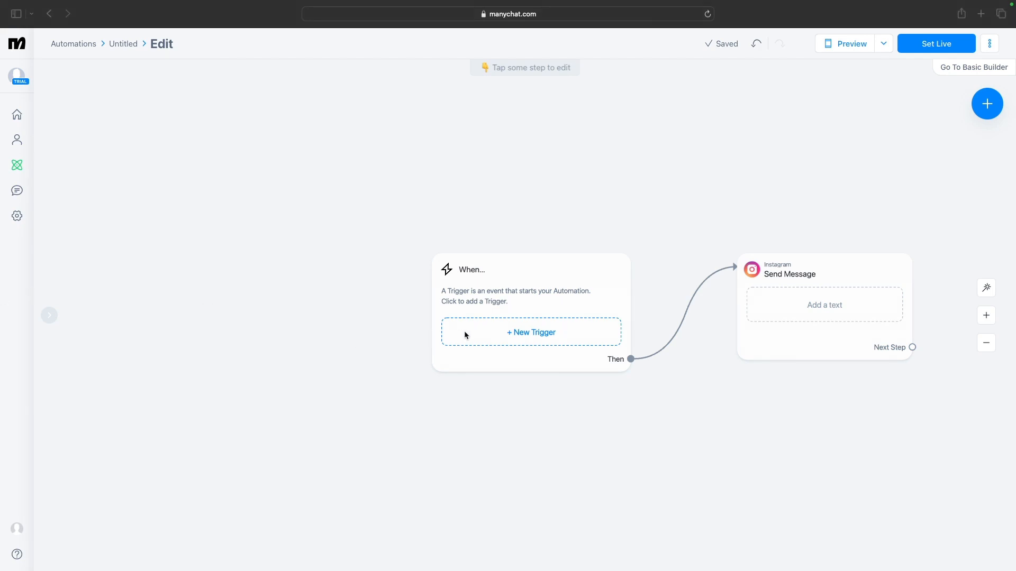
Add a Post or Reel Comments trigger that applies to all posts or reels
{"action": "left_click", "coordinate": [529, 340]}
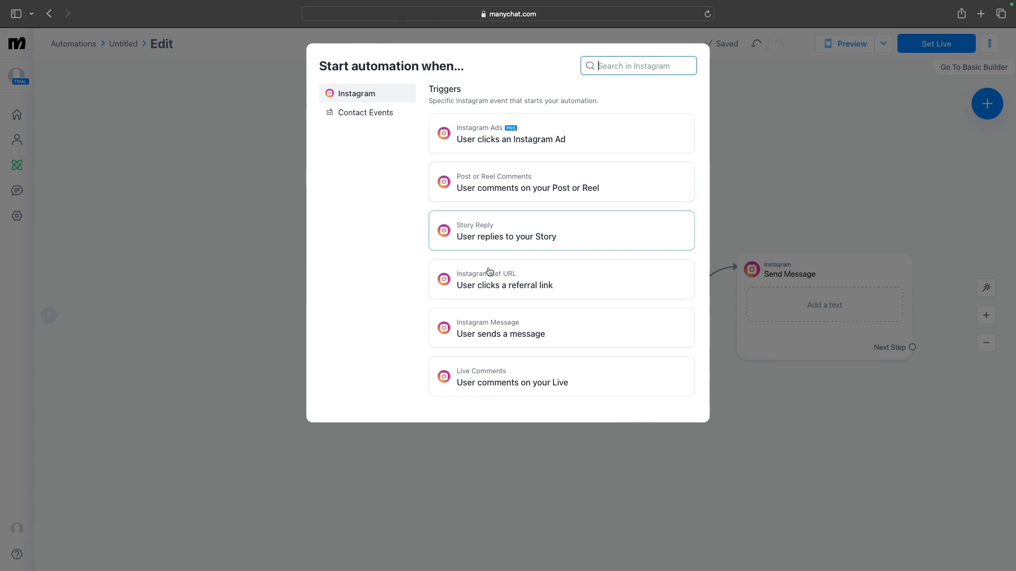
{"action": "left_click", "coordinate": [558, 195]}
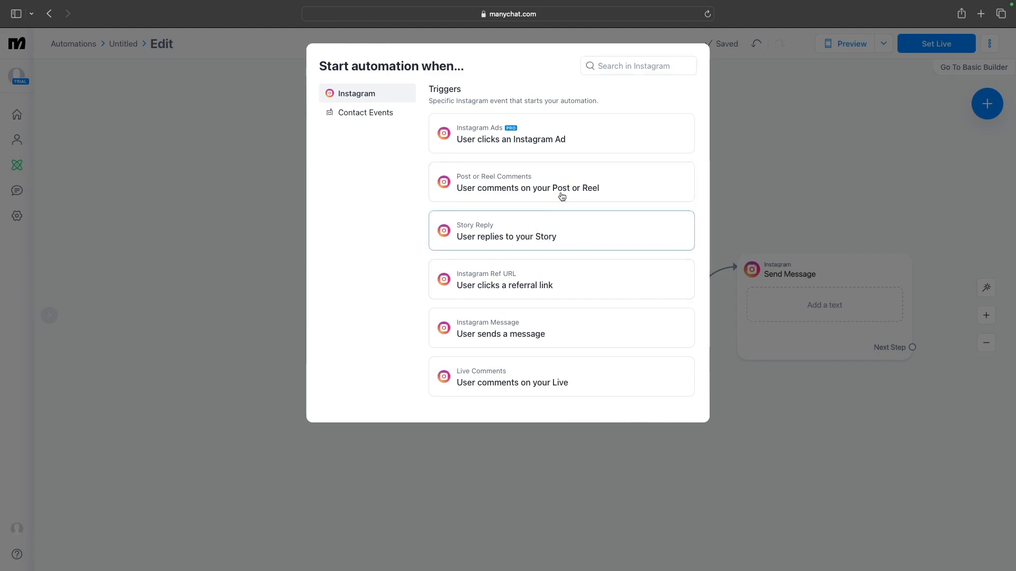
{"action": "left_click", "coordinate": [567, 188]}
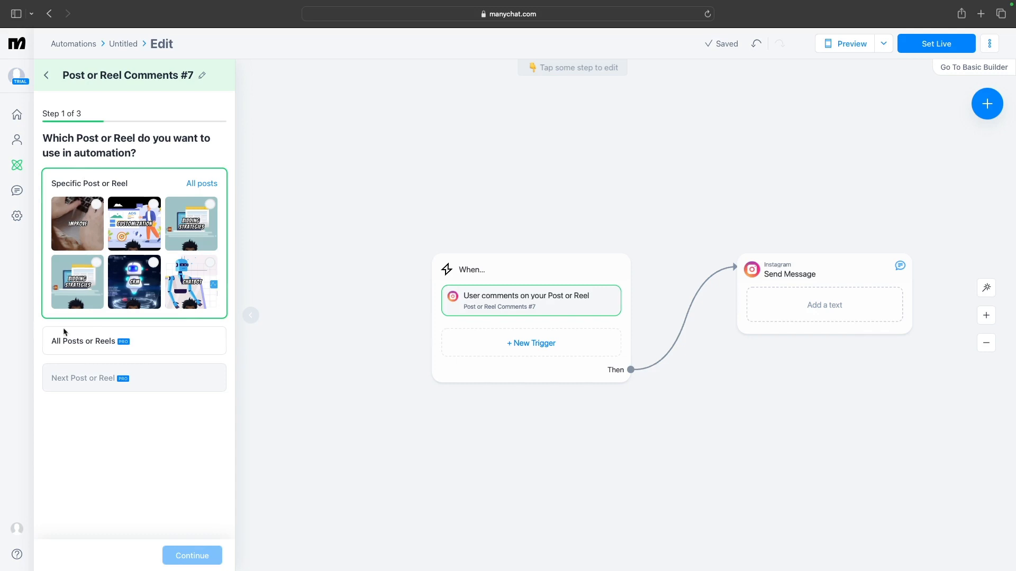
{"action": "left_click", "coordinate": [98, 348]}
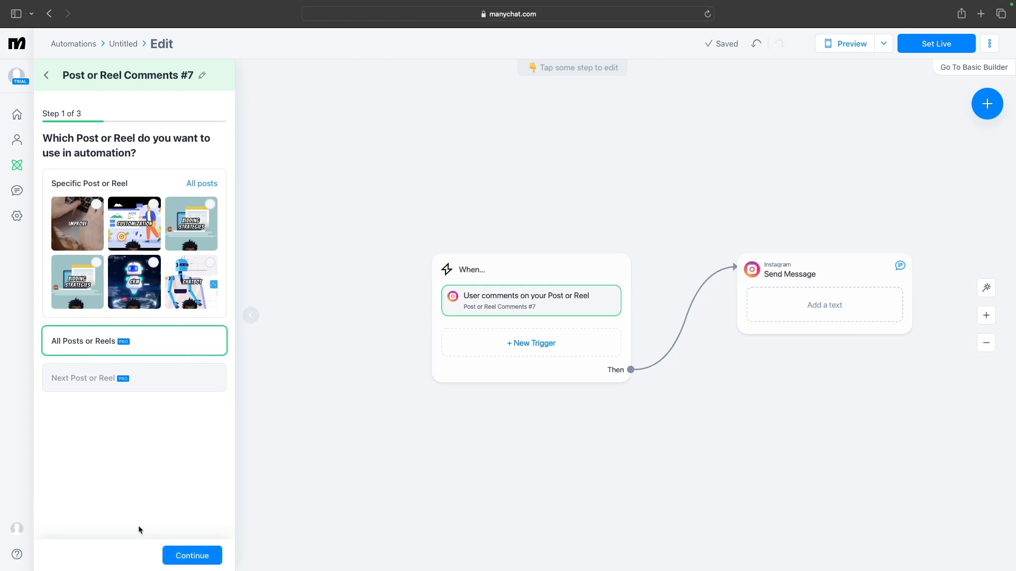
{"action": "left_click", "coordinate": [192, 560]}
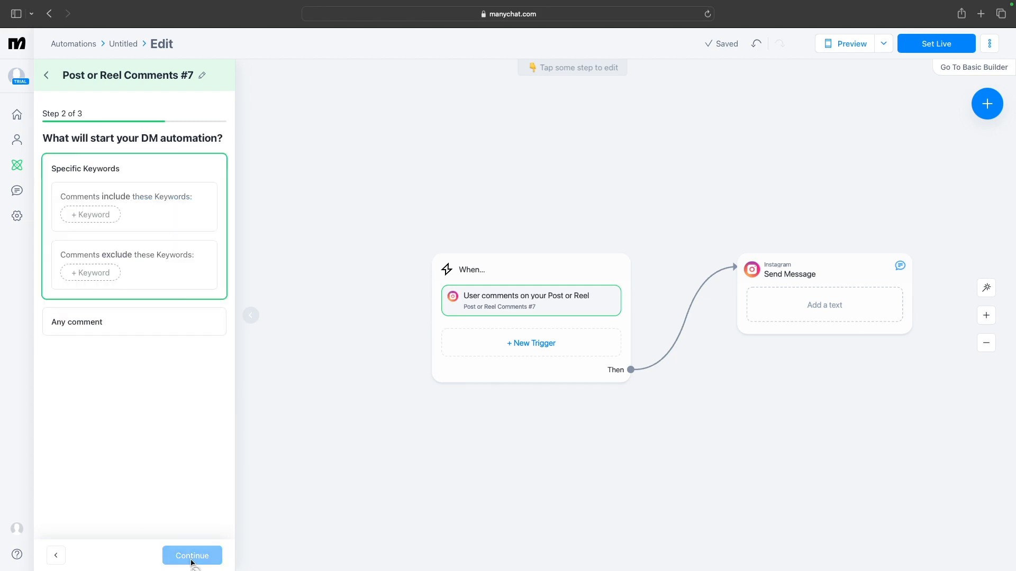
Add the keywords ai and AI to the trigger's included comment keywords
{"action": "left_click", "coordinate": [99, 220]}
{"action": "type", "text": "ai"}
{"action": "left_click", "coordinate": [127, 218]}
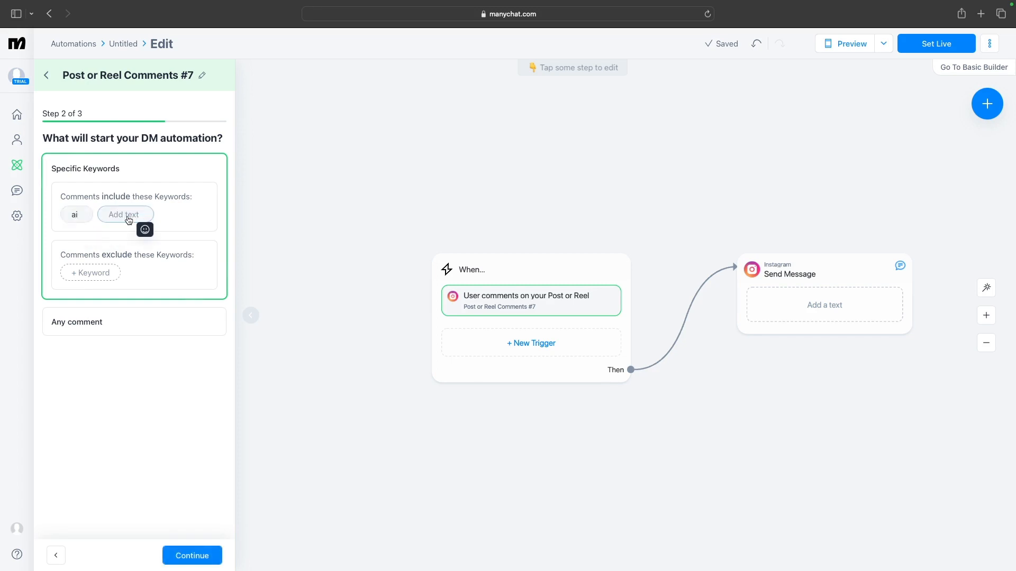
{"action": "type", "text": "AI"}
{"action": "left_click", "coordinate": [152, 217]}
{"action": "type", "text": "autore"}
{"action": "key", "text": "BackSpace"}
{"action": "key", "text": "BackSpace"}
{"action": "key", "text": "BackSpace"}
{"action": "key", "text": "BackSpace"}
{"action": "key", "text": "BackSpace"}
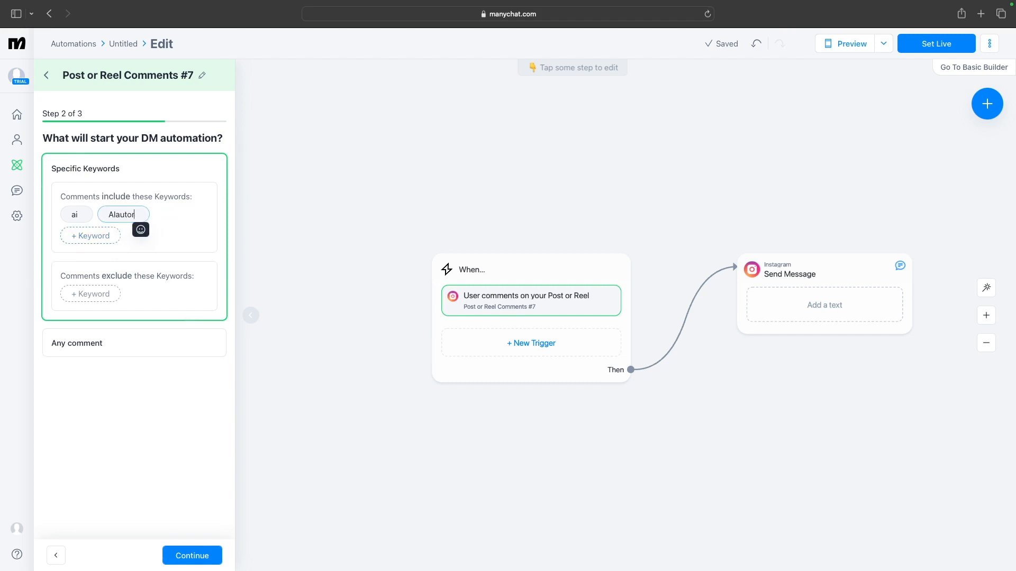
{"action": "key", "text": "BackSpace"}
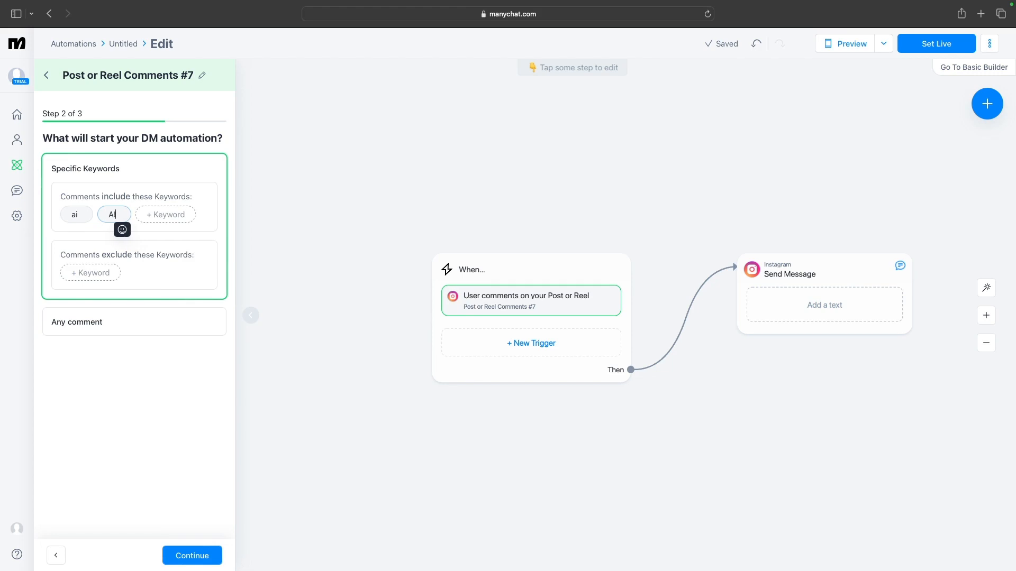
Add autore and automation as further included comment keywords
{"action": "left_click", "coordinate": [168, 221]}
{"action": "type", "text": "autore"}
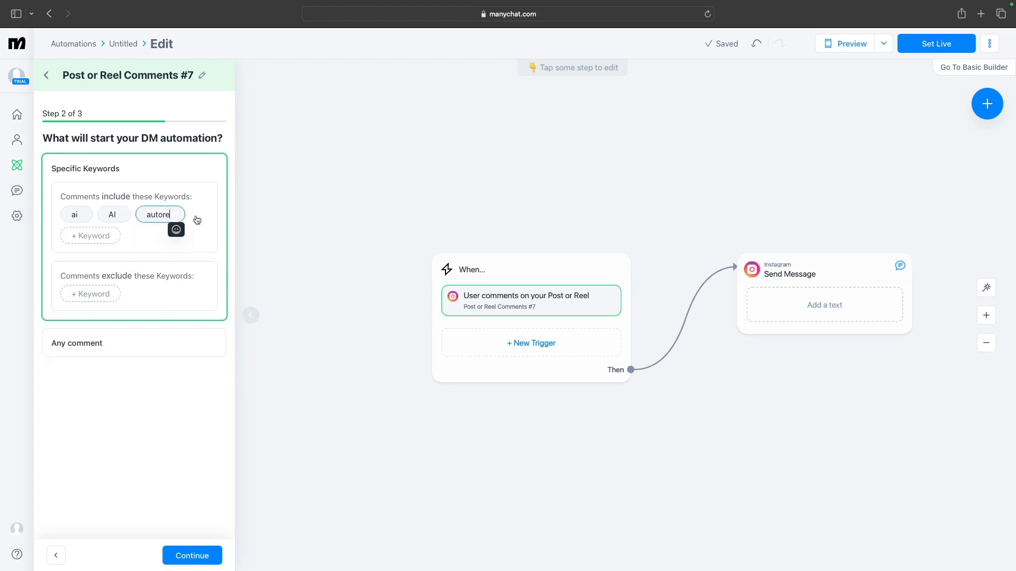
{"action": "left_click", "coordinate": [105, 236]}
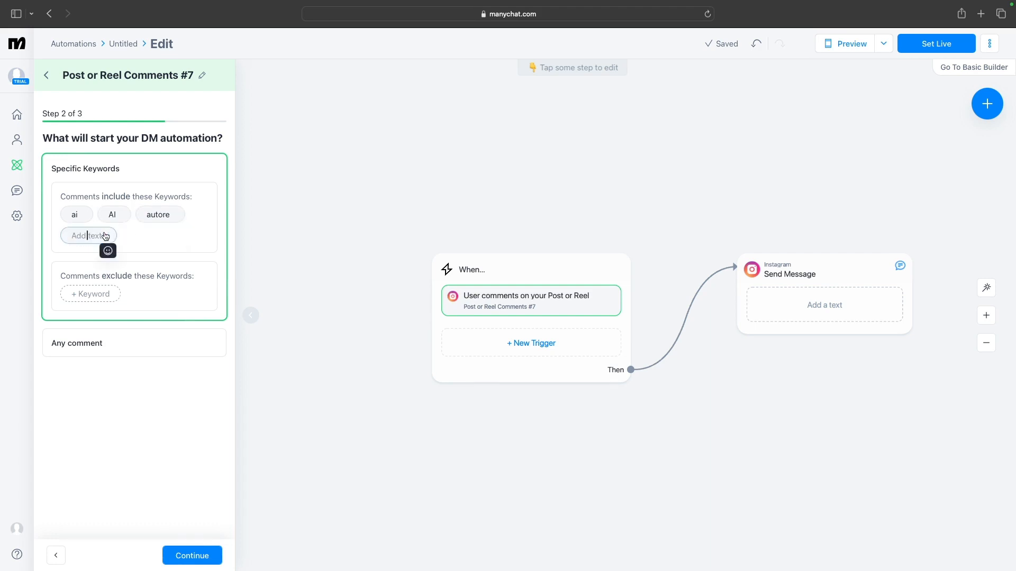
{"action": "type", "text": "automation"}
{"action": "left_click", "coordinate": [152, 244]}
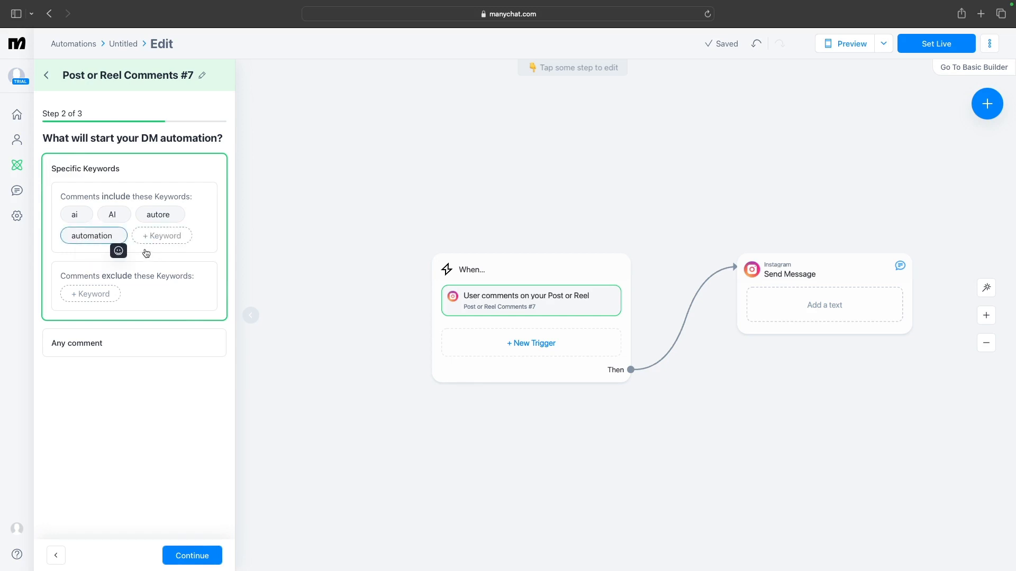
Continue past the keywords, choose no public reply in the feed, and save the trigger
{"action": "left_click", "coordinate": [204, 250]}
{"action": "left_click", "coordinate": [199, 561]}
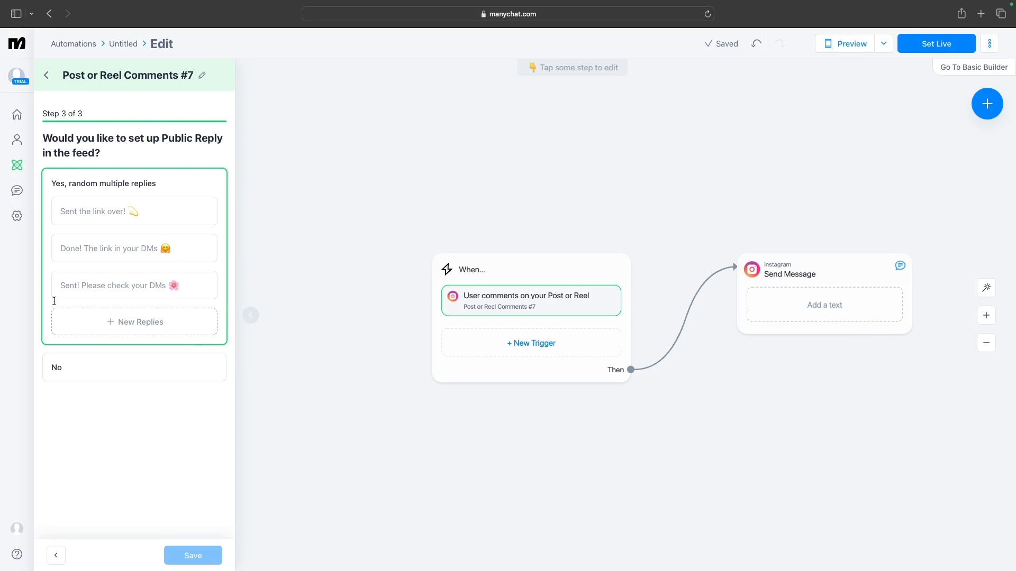
{"action": "left_click", "coordinate": [70, 368]}
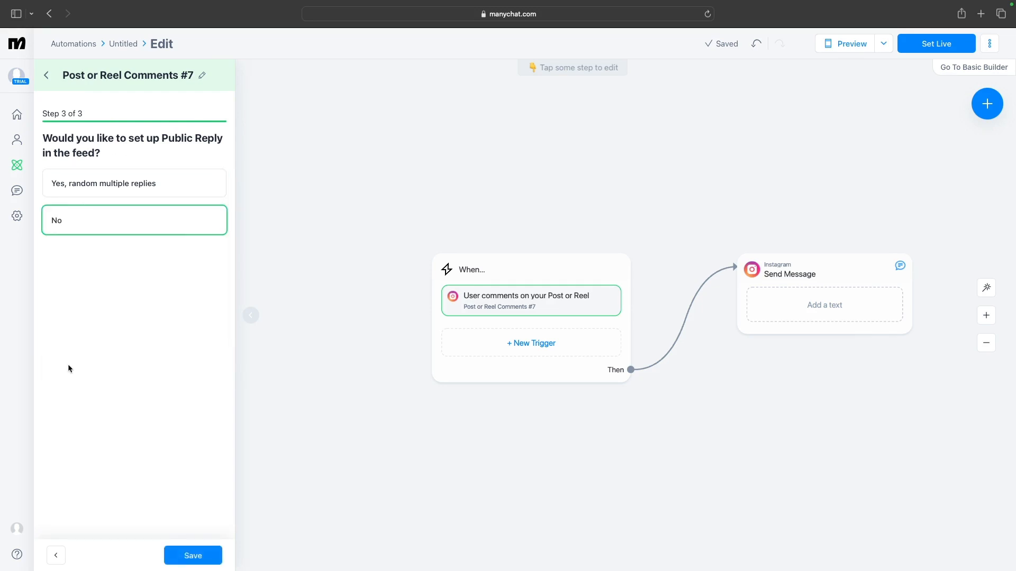
{"action": "left_click", "coordinate": [209, 560]}
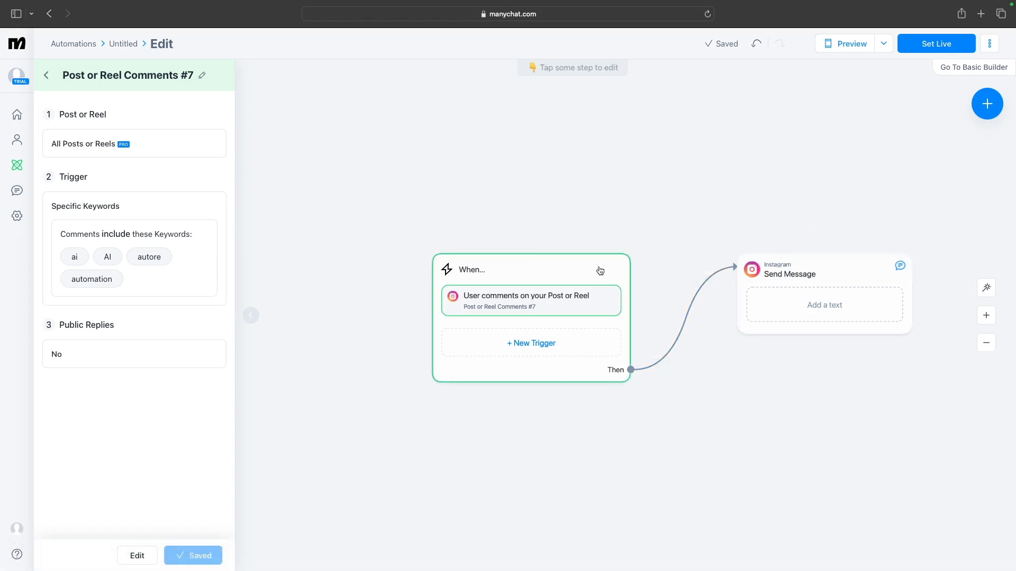
Reposition the trigger and Send Message blocks closer together and open the Send Message step
{"action": "left_click_drag", "start_coordinate": [600, 271], "coordinate": [416, 267]}
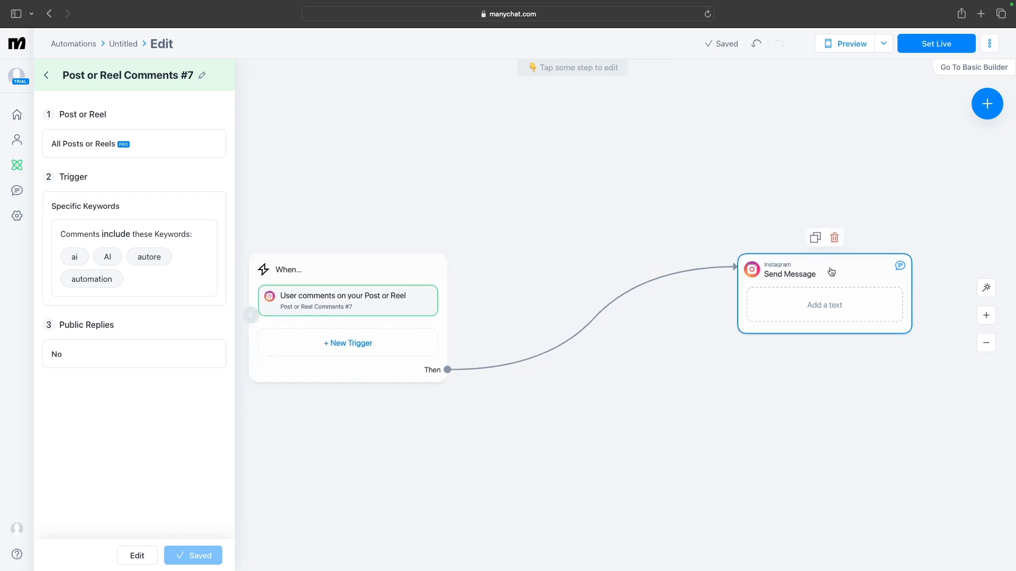
{"action": "left_click_drag", "start_coordinate": [829, 270], "coordinate": [612, 224]}
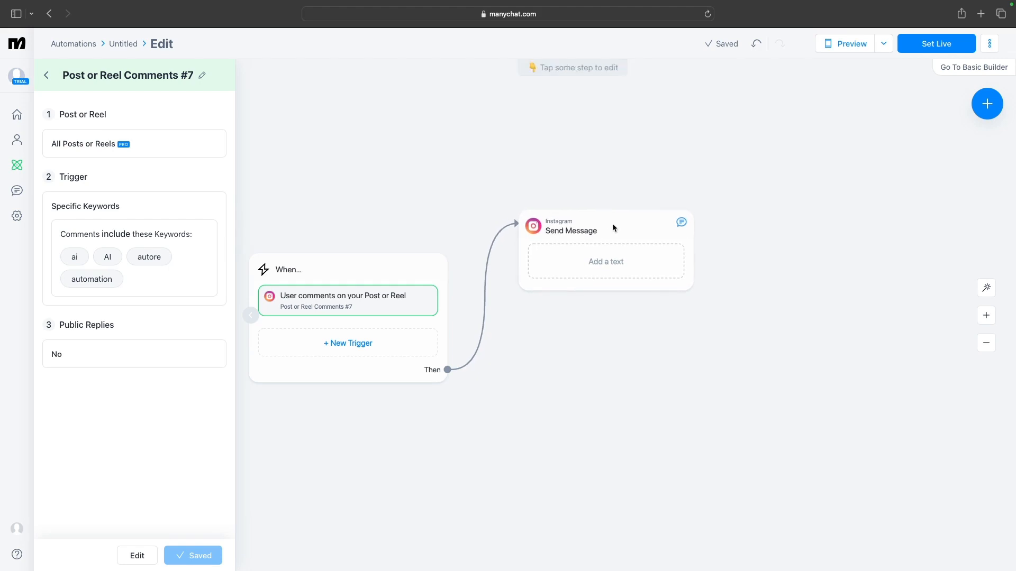
{"action": "left_click", "coordinate": [609, 227]}
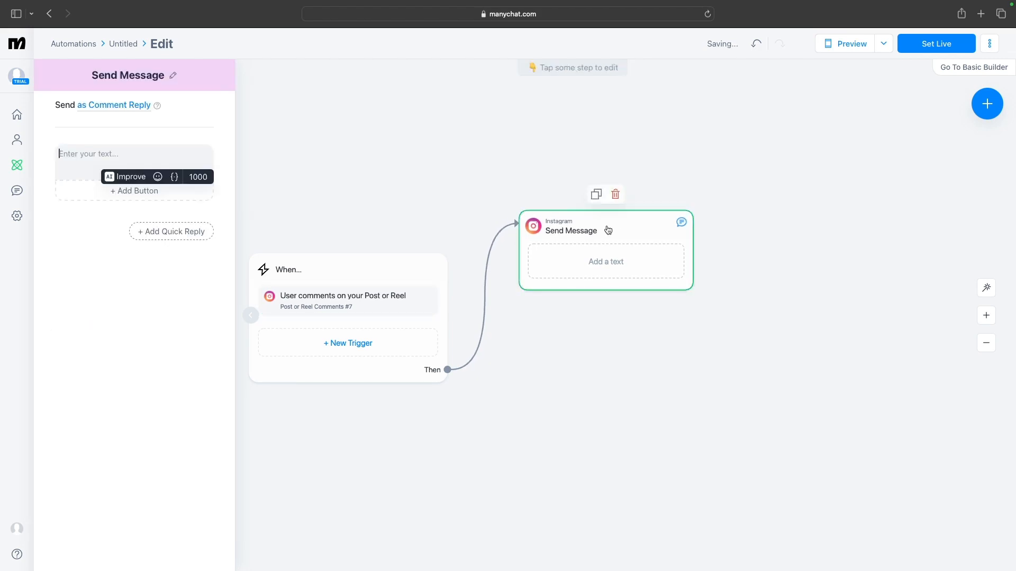
Start the Send Message text with "Hey" followed by the Instagram Username field
{"action": "left_click", "coordinate": [152, 150]}
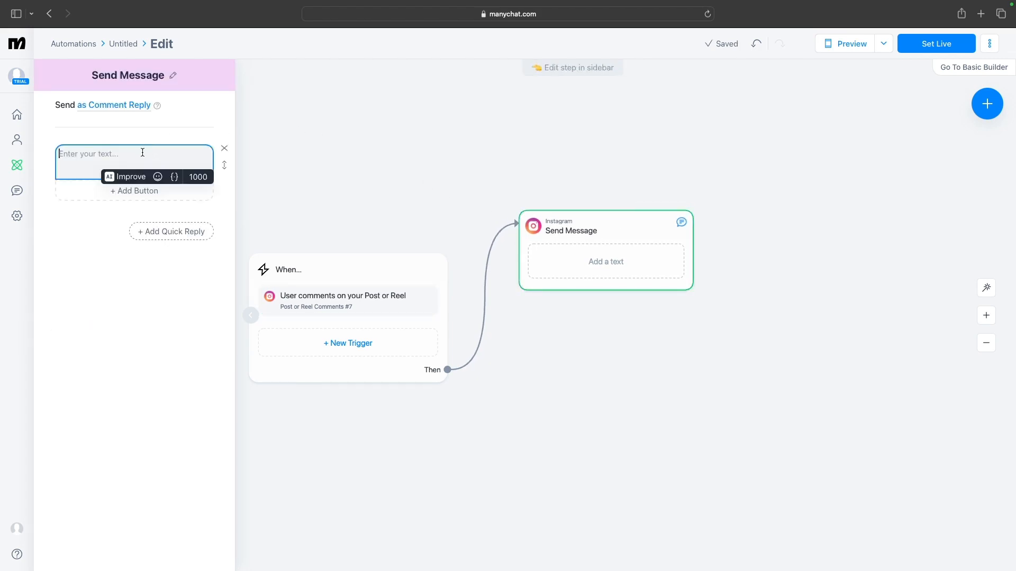
{"action": "type", "text": "Hey "}
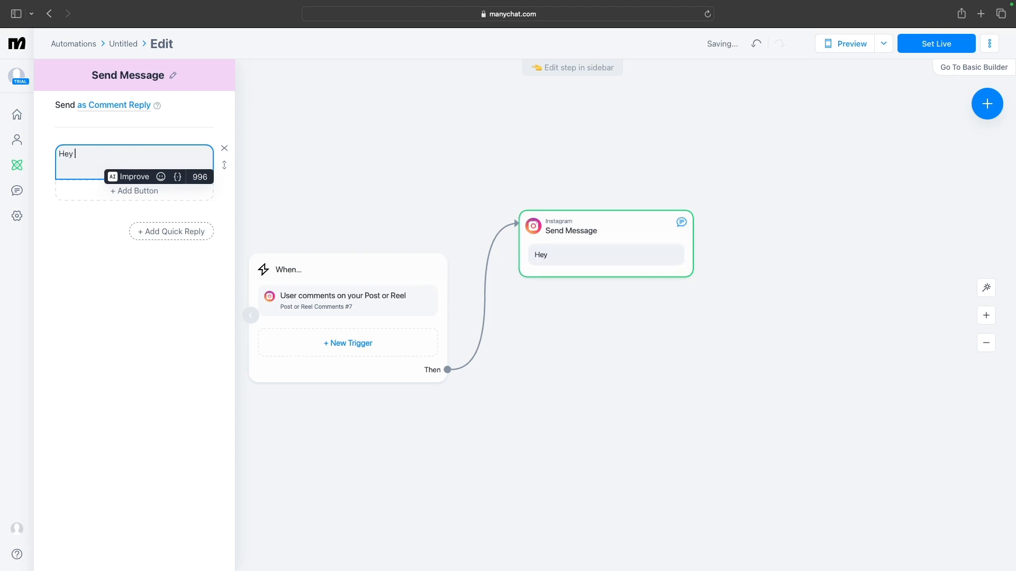
{"action": "type", "text": "{"}
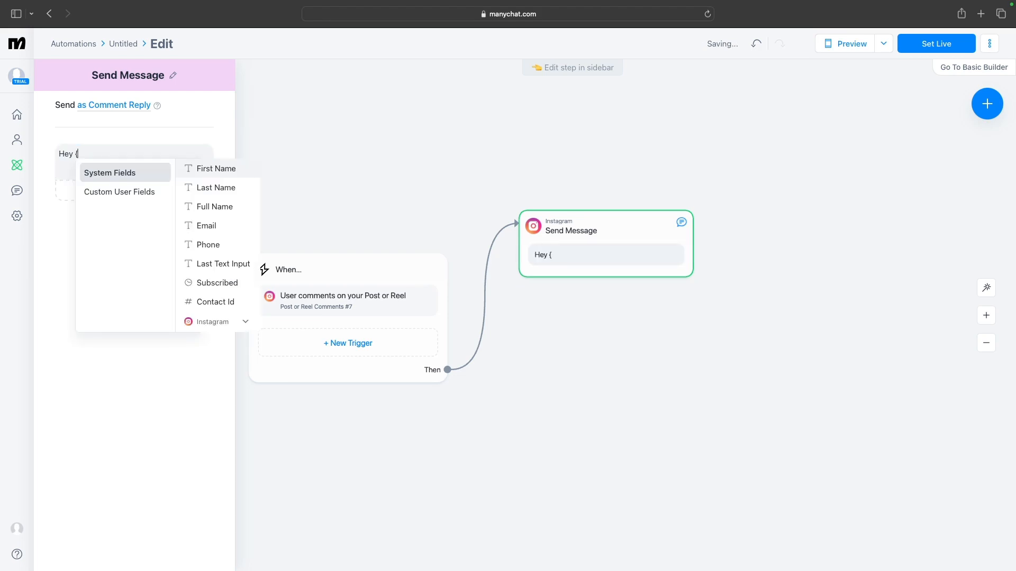
{"action": "type", "text": "inst"}
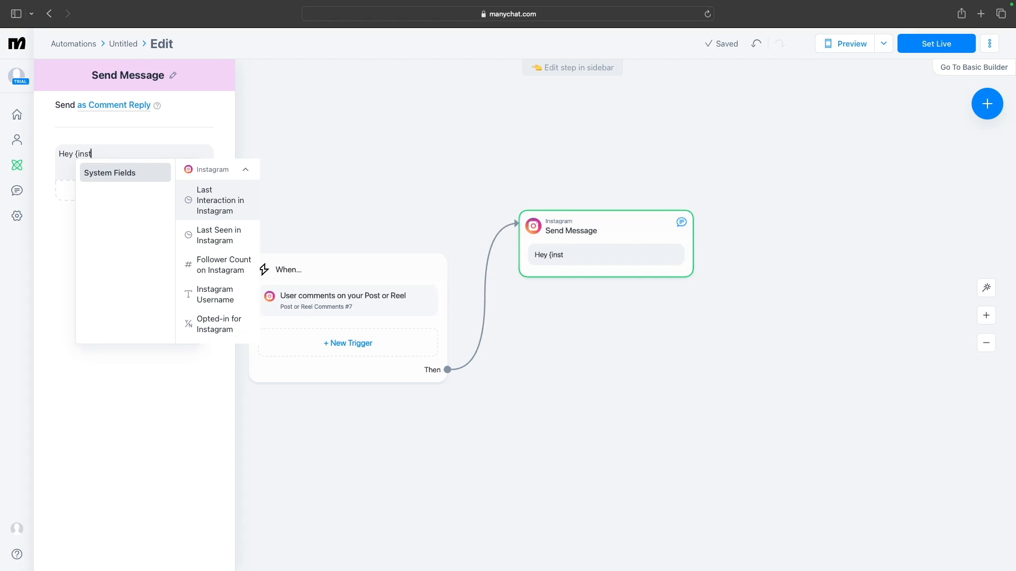
{"action": "type", "text": "agram"}
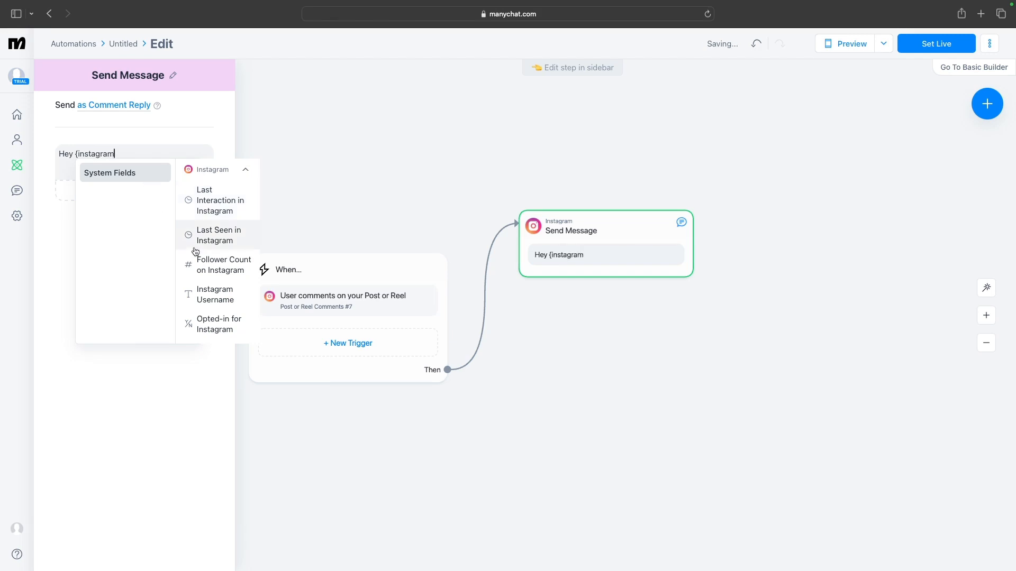
{"action": "scroll", "coordinate": [203, 259], "scroll_direction": "down", "scroll_amount": 1}
{"action": "left_click", "coordinate": [208, 274]}
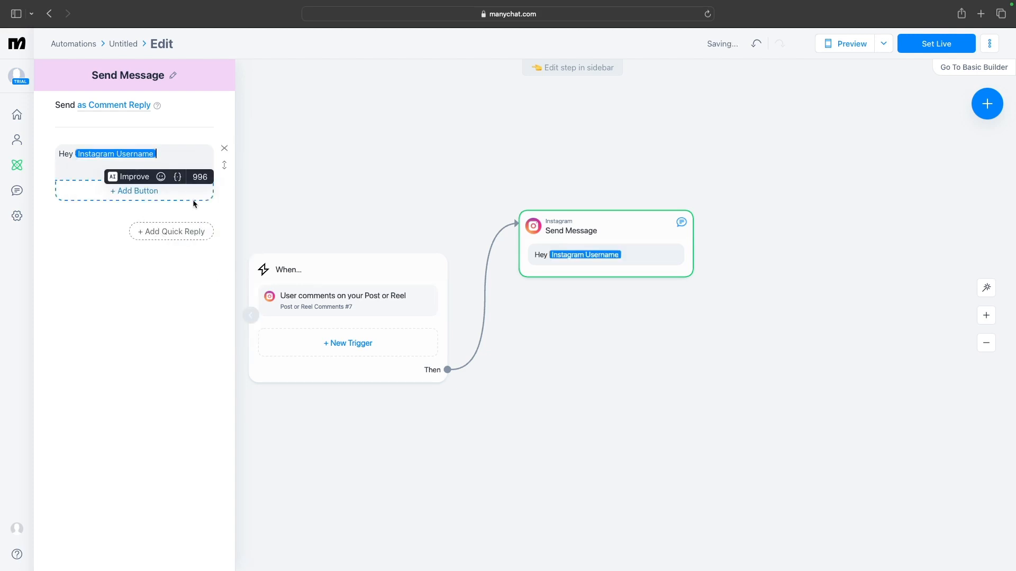
Add a comma after the username and a new paragraph reading "Thanks for your message."
{"action": "type", "text": ","}
{"action": "key", "text": "Return"}
{"action": "key", "text": "Return"}
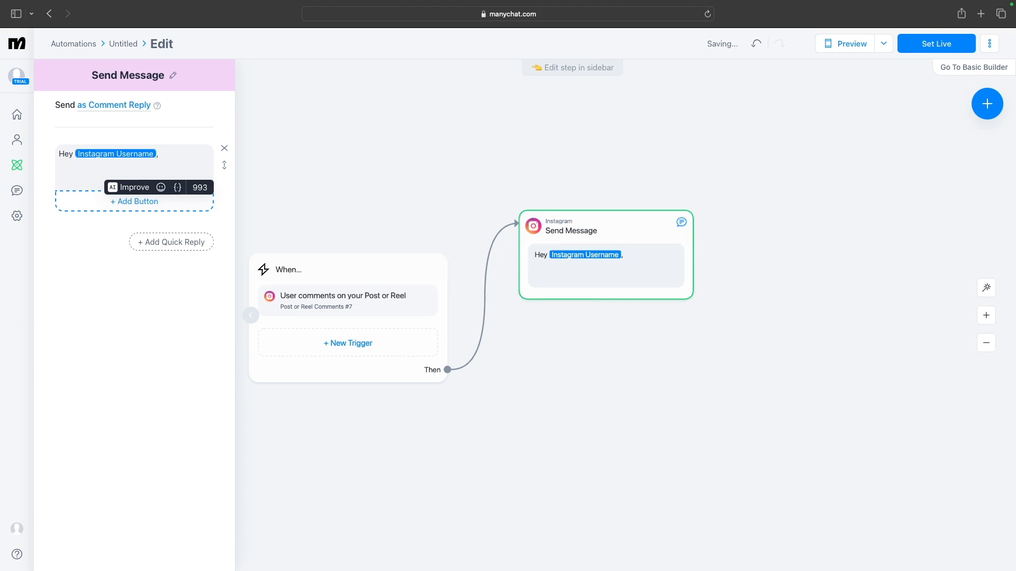
{"action": "type", "text": "Thanks for your message"}
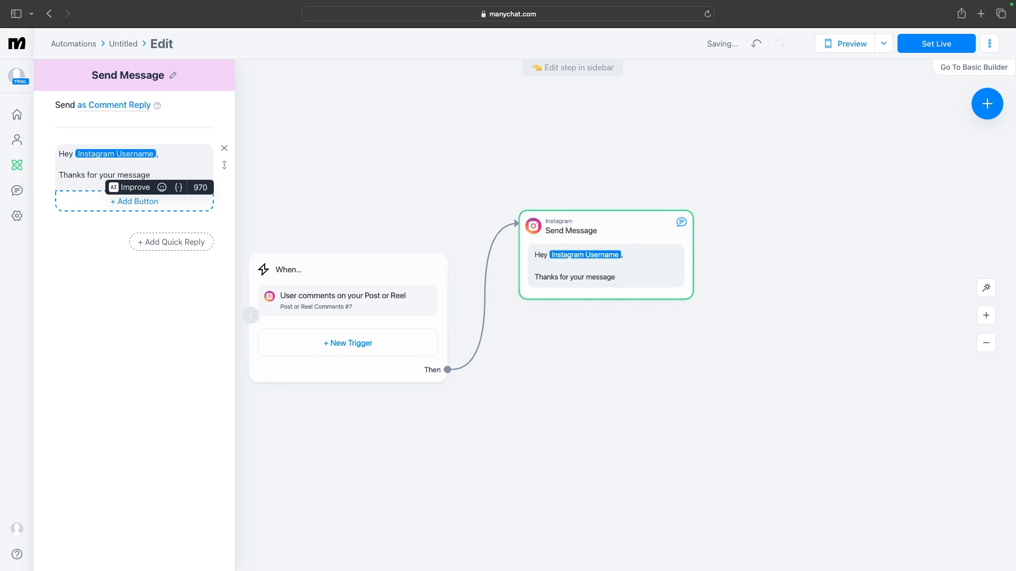
{"action": "type", "text": "."}
{"action": "key", "text": "Return"}
{"action": "key", "text": "Return"}
Add the paragraph "I would love to send you more information on the property in this thread."
{"action": "type", "text": "I"}
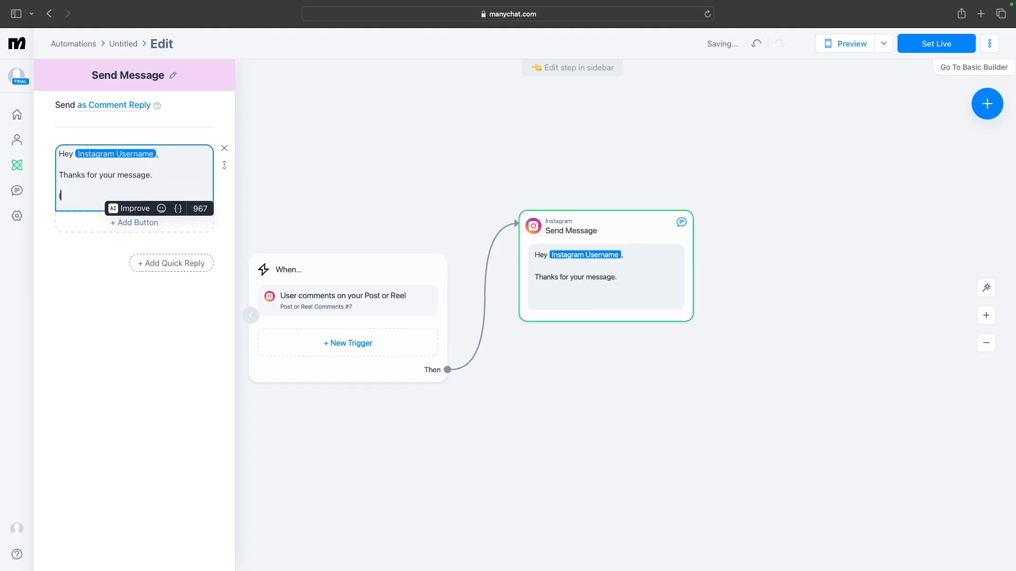
{"action": "type", "text": " would llove"}
{"action": "key", "text": "BackSpace"}
{"action": "key", "text": "BackSpace"}
{"action": "key", "text": "BackSpace"}
{"action": "key", "text": "BackSpace"}
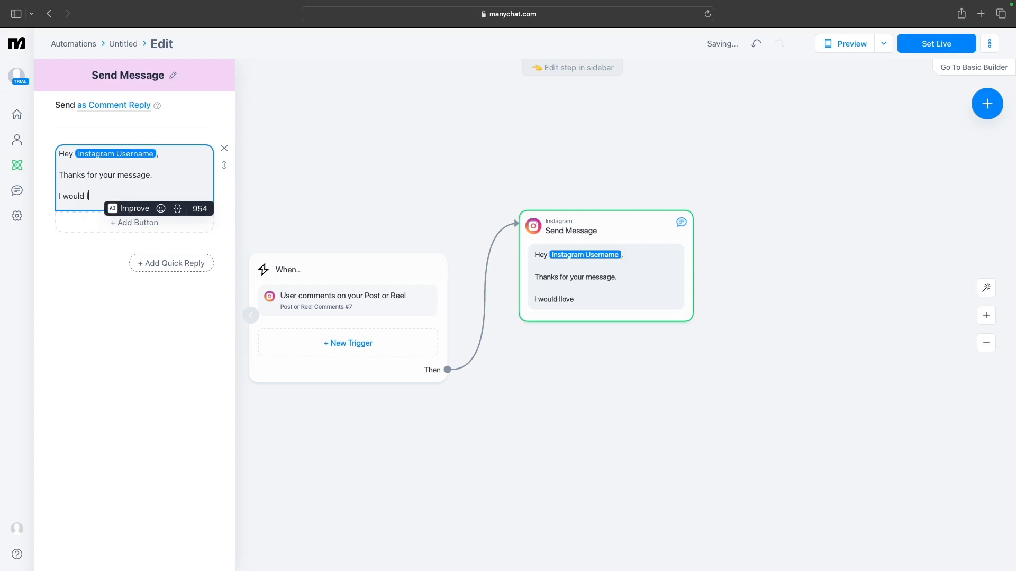
{"action": "type", "text": "ove to send you more inf"}
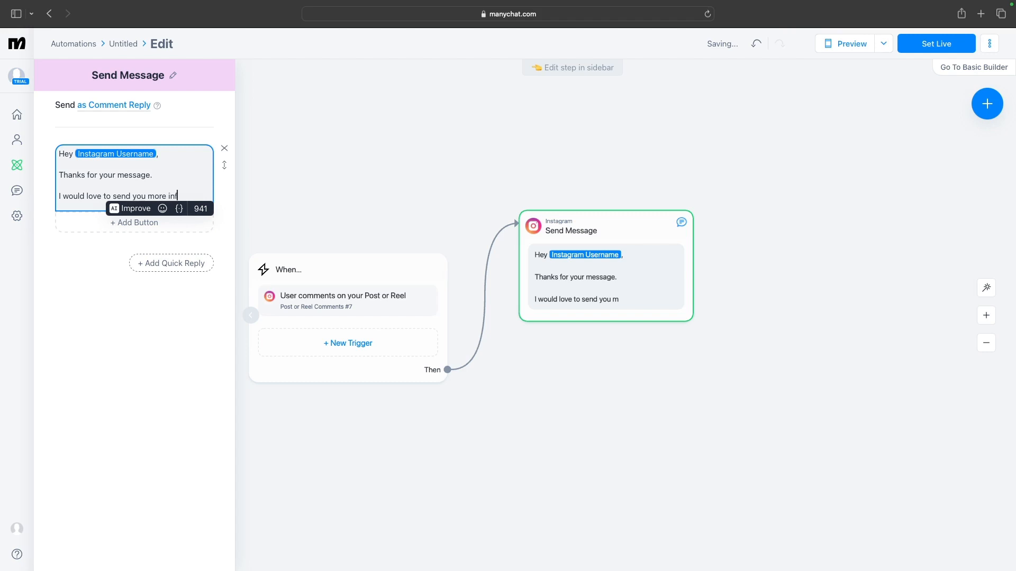
{"action": "type", "text": "ormation on au"}
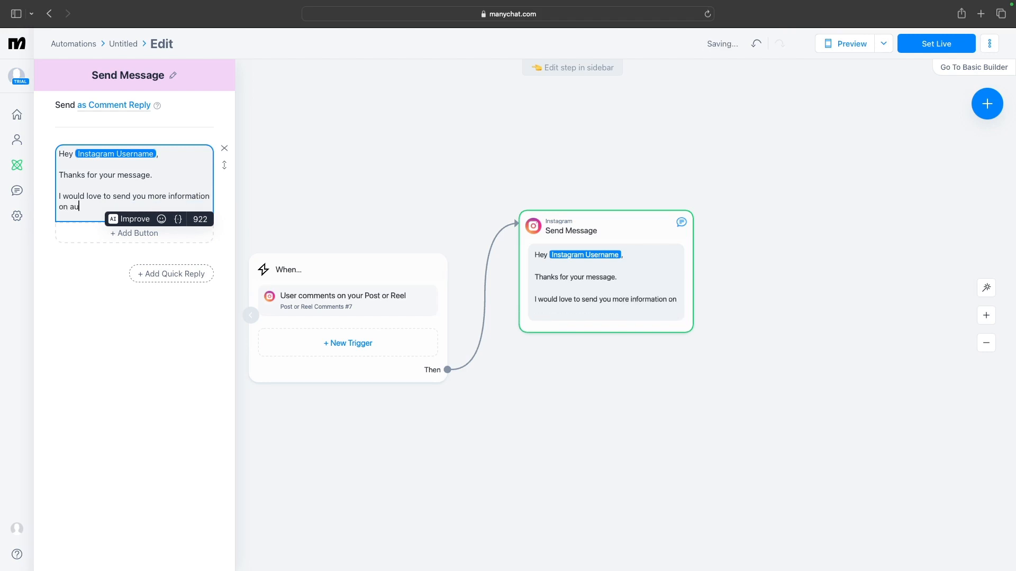
{"action": "type", "text": "tomat"}
{"action": "key", "text": "BackSpace"}
{"action": "key", "text": "BackSpace"}
{"action": "type", "text": "tomation"}
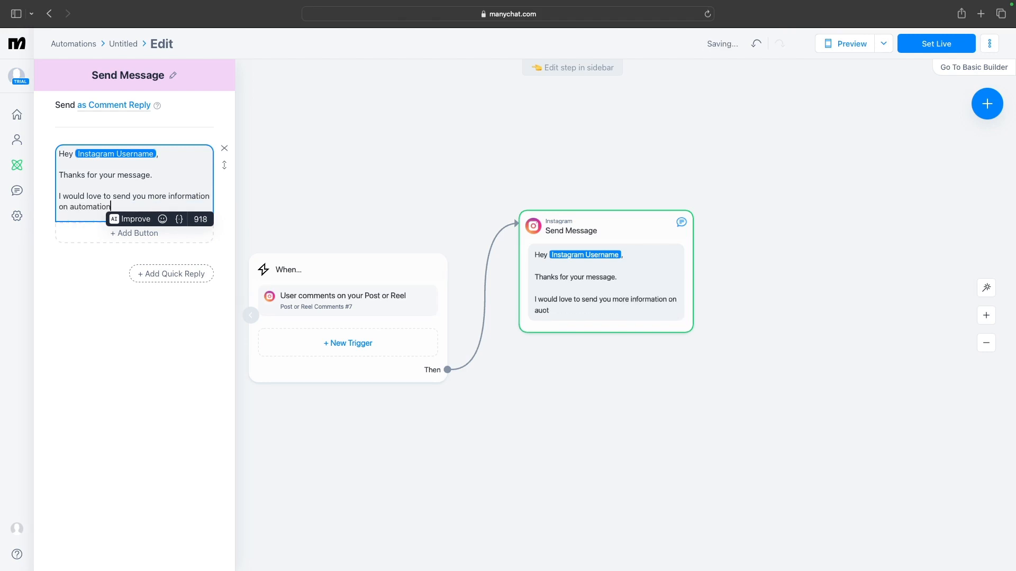
{"action": "type", "text": " or"}
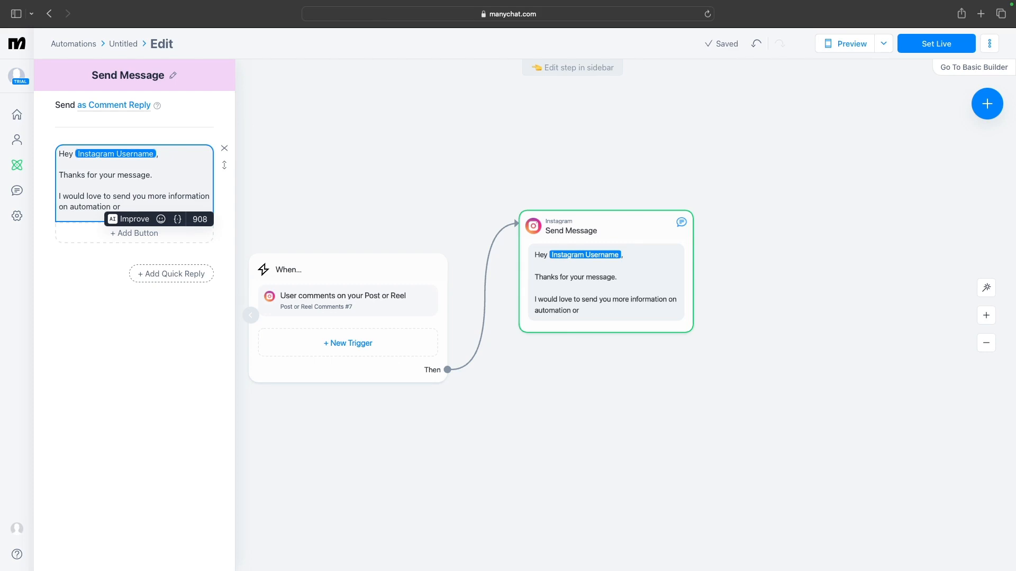
{"action": "key", "text": "BackSpace"}
{"action": "key", "text": "BackSpace"}
{"action": "key", "text": "BackSpace"}
{"action": "key", "text": "BackSpace"}
{"action": "key", "text": "BackSpace"}
{"action": "key", "text": "BackSpace"}
{"action": "key", "text": "BackSpace"}
{"action": "key", "text": "BackSpace"}
{"action": "key", "text": "BackSpace"}
{"action": "key", "text": "BackSpace"}
{"action": "key", "text": "BackSpace"}
{"action": "key", "text": "BackSpace"}
{"action": "key", "text": "BackSpace"}
{"action": "type", "text": "the p"}
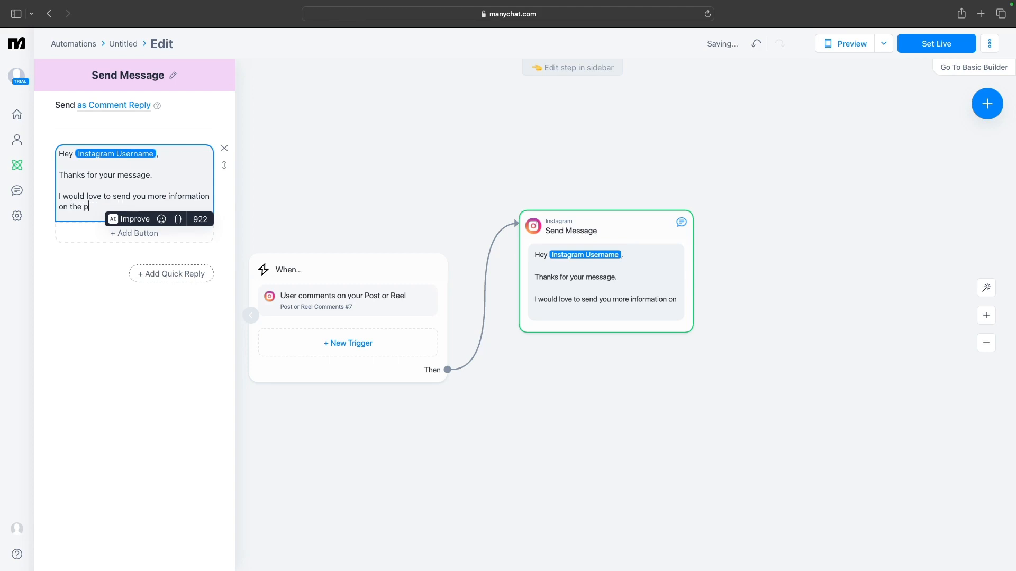
{"action": "type", "text": "roperty "}
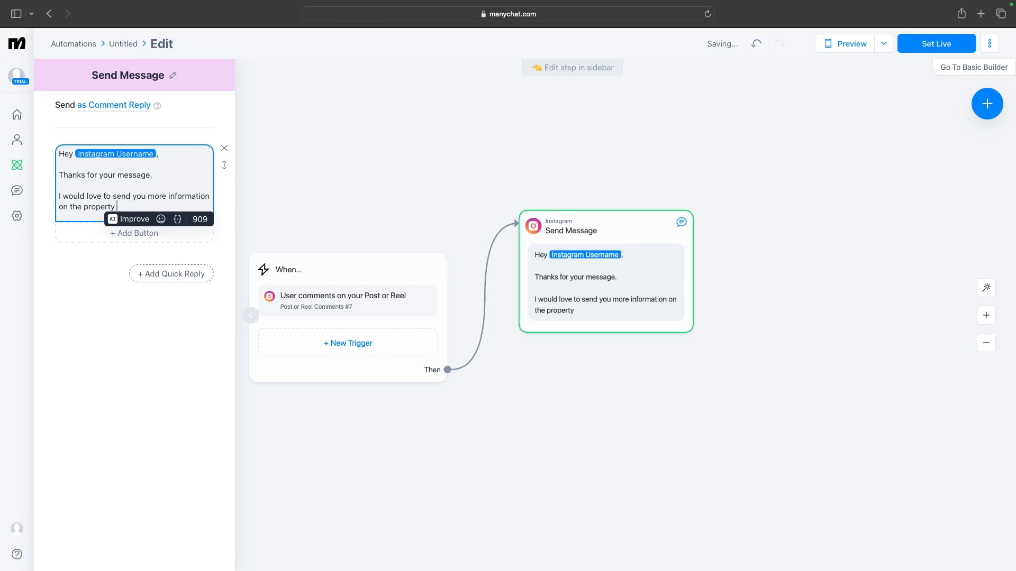
{"action": "type", "text": "in this "}
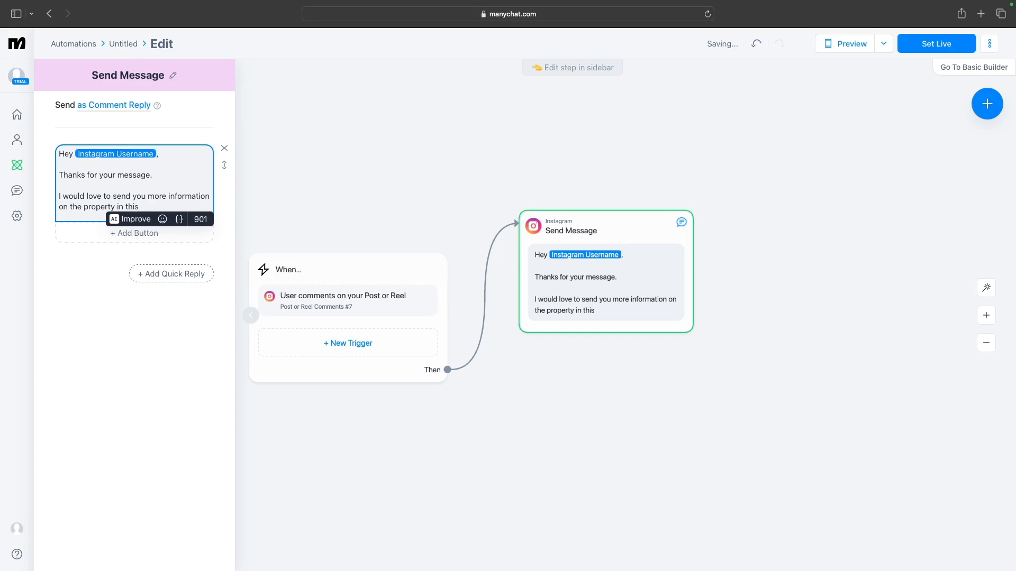
{"action": "type", "text": "thread"}
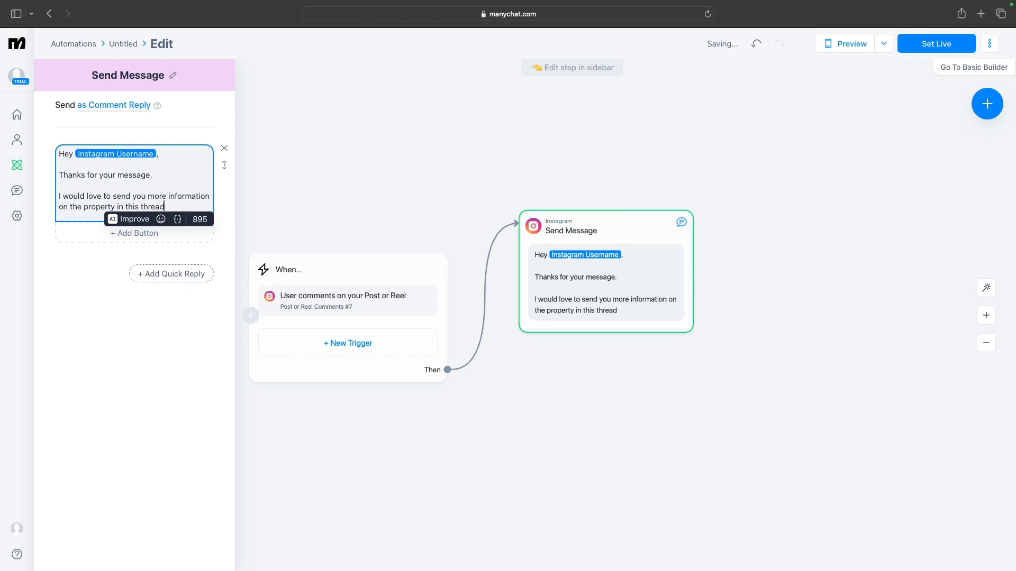
{"action": "type", "text": "."}
{"action": "key", "text": "Return"}
{"action": "key", "text": "Return"}
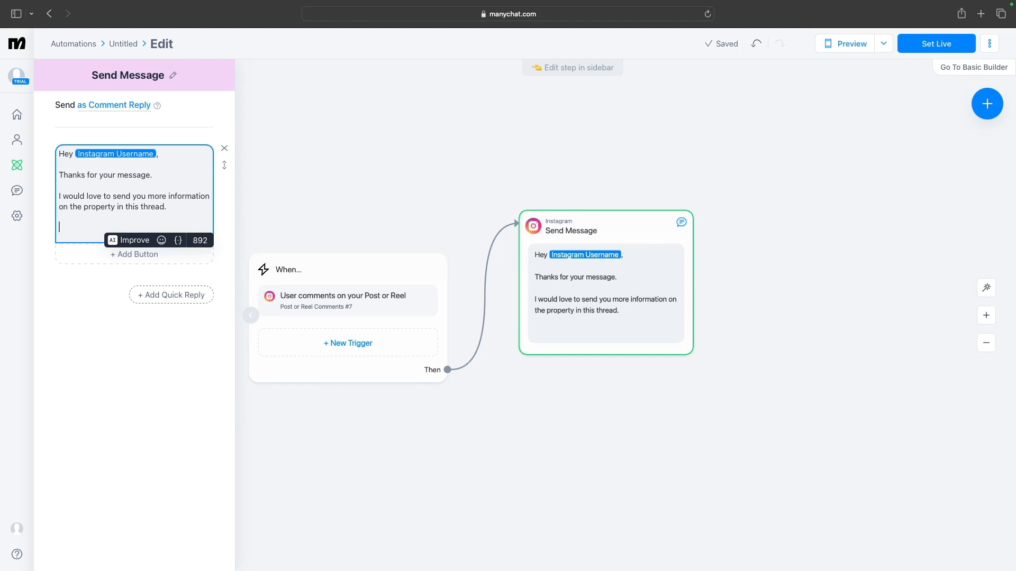
Add the closing line "(Hit the button, if you are ready)" to the message
{"action": "type", "text": "Hit the "}
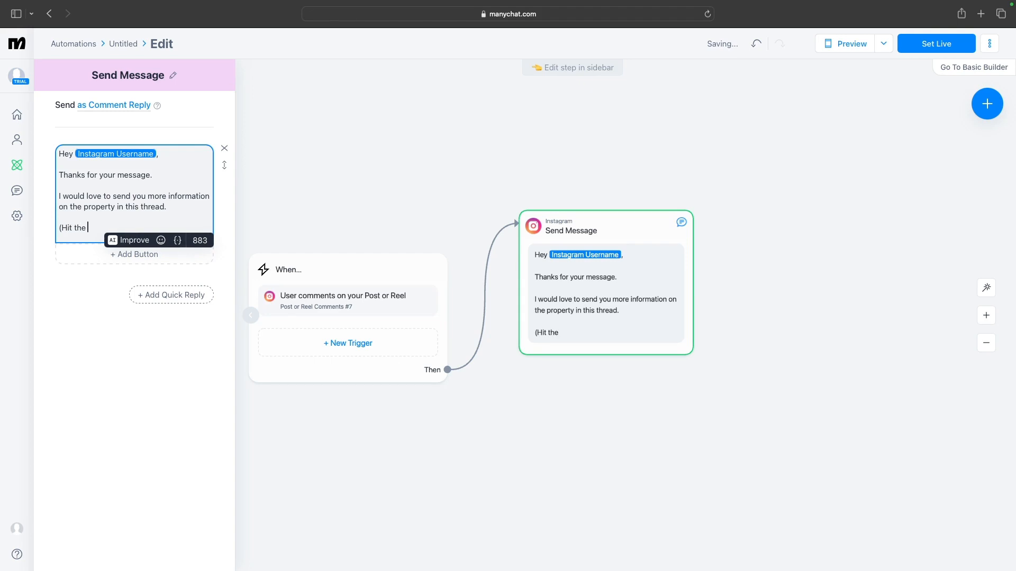
{"action": "type", "text": "button, if you "}
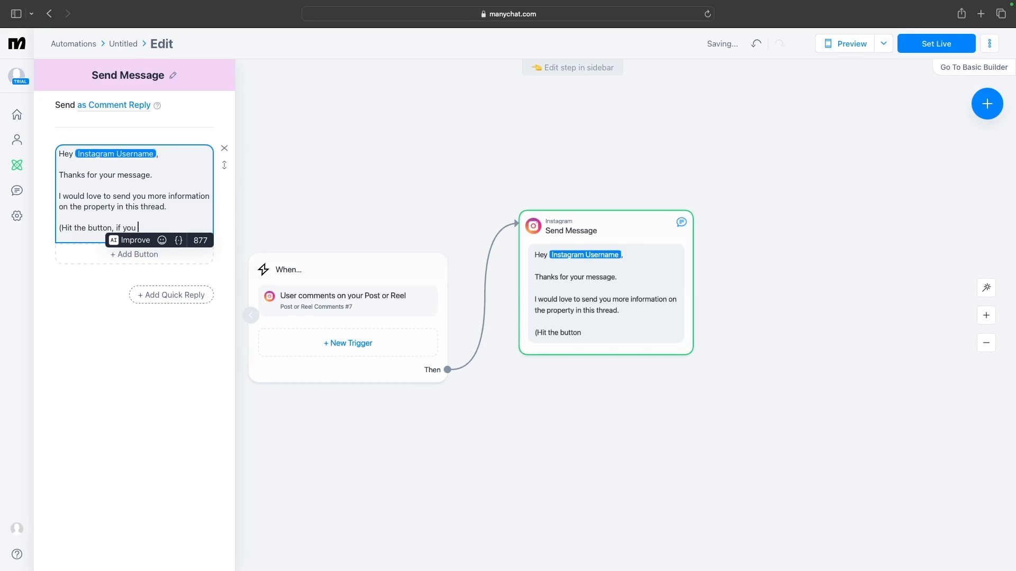
{"action": "type", "text": "are ready"}
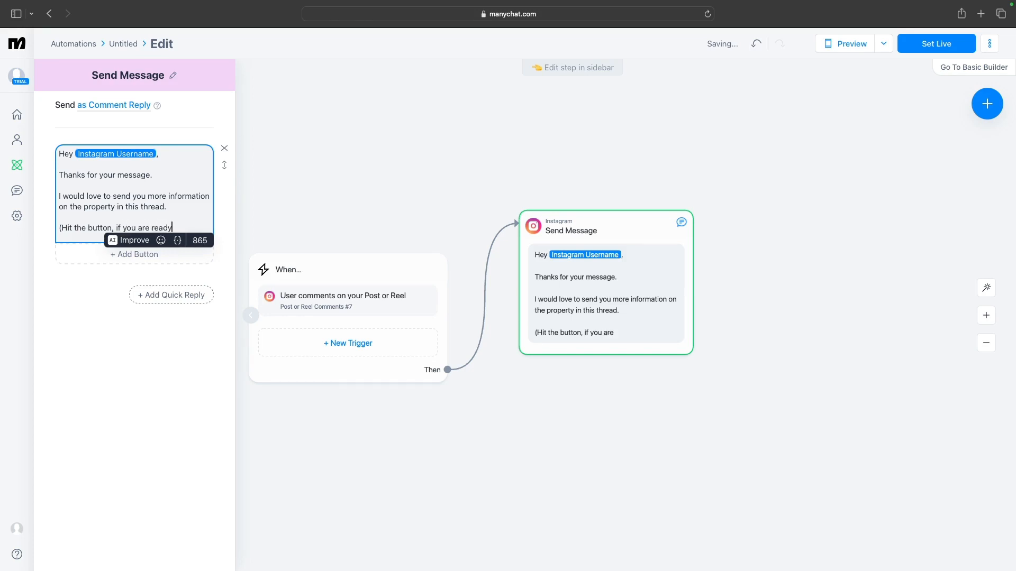
{"action": "type", "text": ")"}
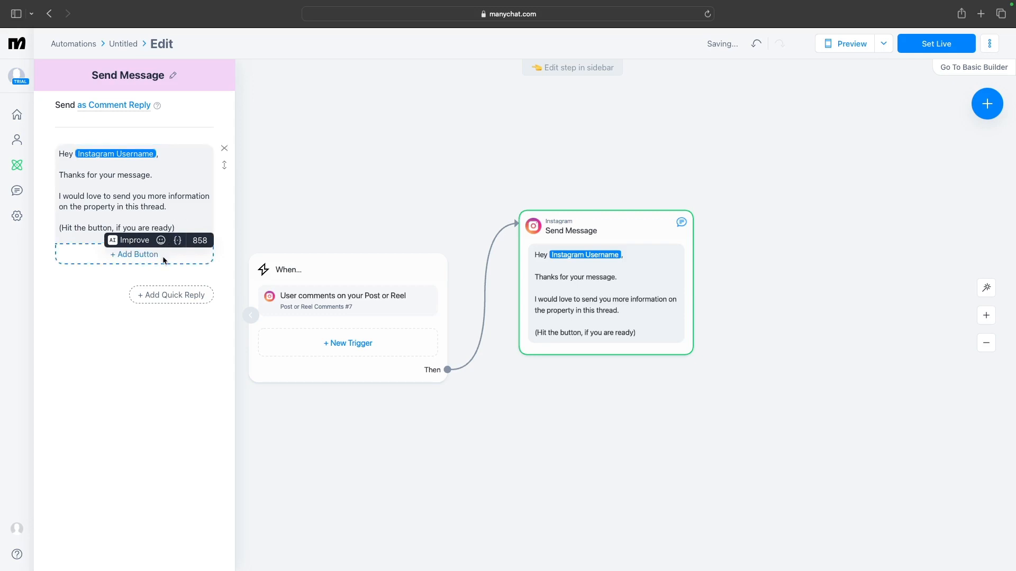
Add a button titled "Yes, I want more info" that leads to a new Instagram Send Message step
{"action": "left_click", "coordinate": [136, 254]}
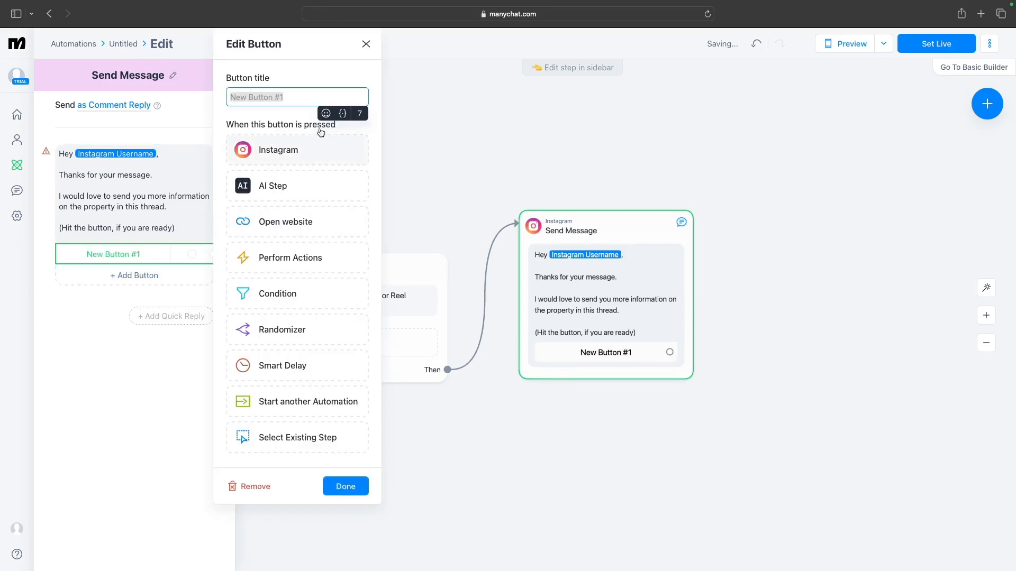
{"action": "type", "text": "Ye"}
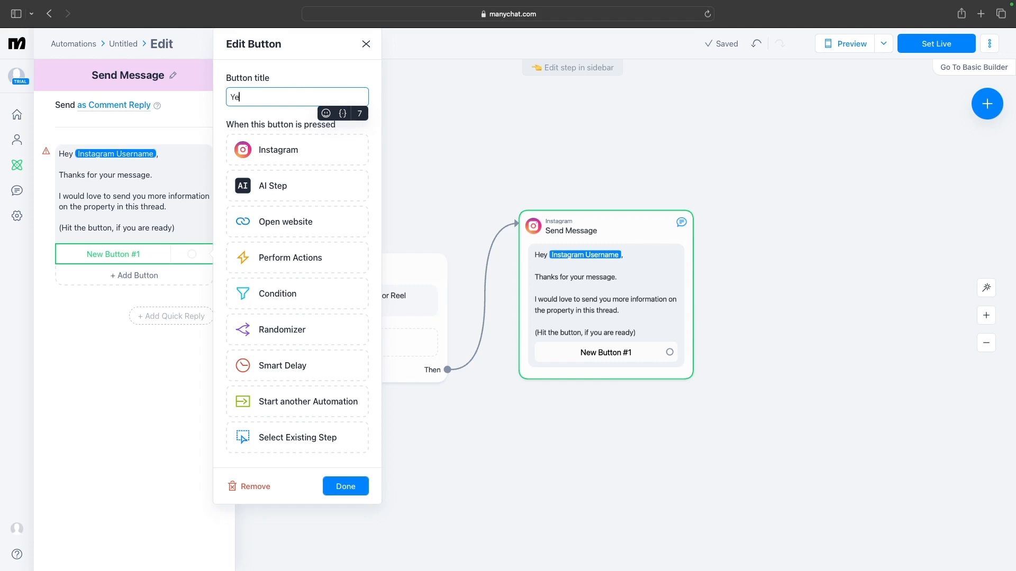
{"action": "type", "text": "s, I want "}
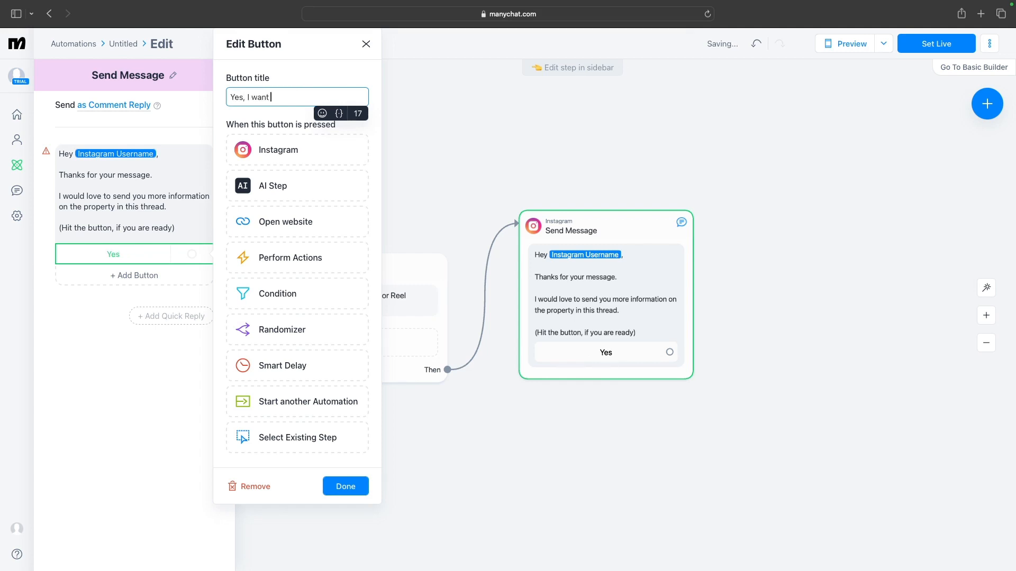
{"action": "type", "text": "more info"}
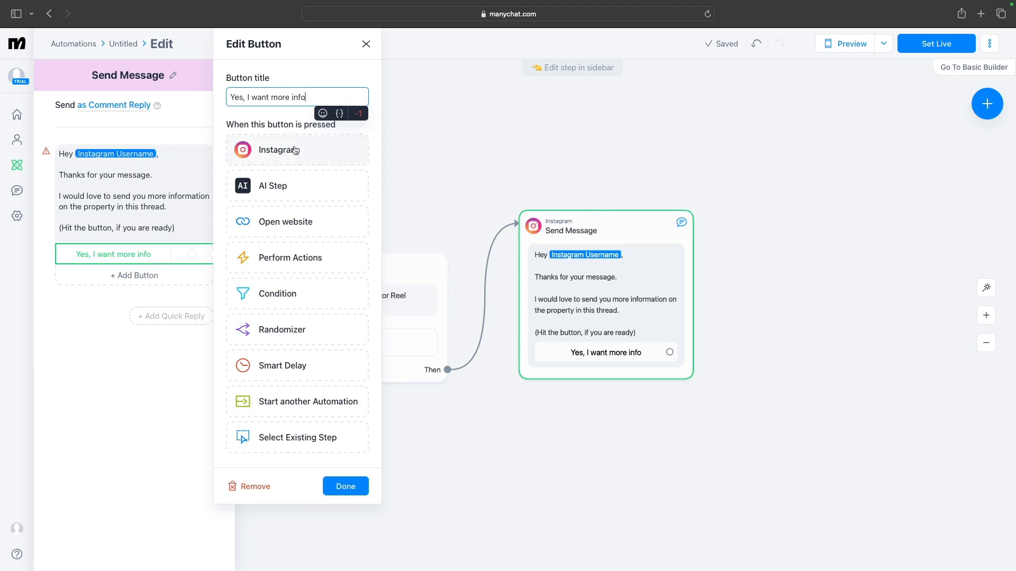
{"action": "left_click", "coordinate": [298, 153]}
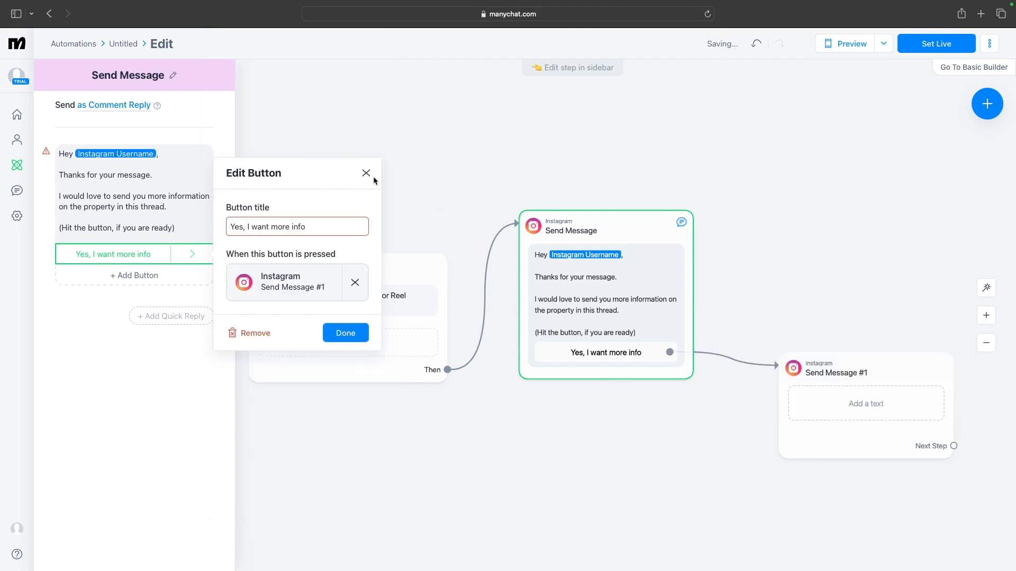
{"action": "left_click", "coordinate": [345, 333]}
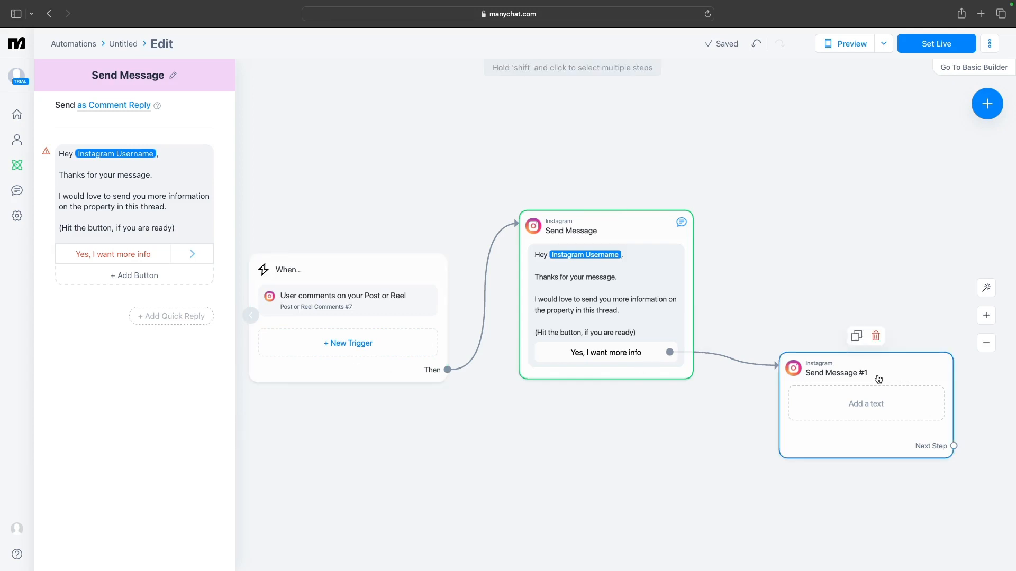
Move the new Send Message #1 step above the first message and open it for editing
{"action": "left_click_drag", "start_coordinate": [878, 379], "coordinate": [831, 141]}
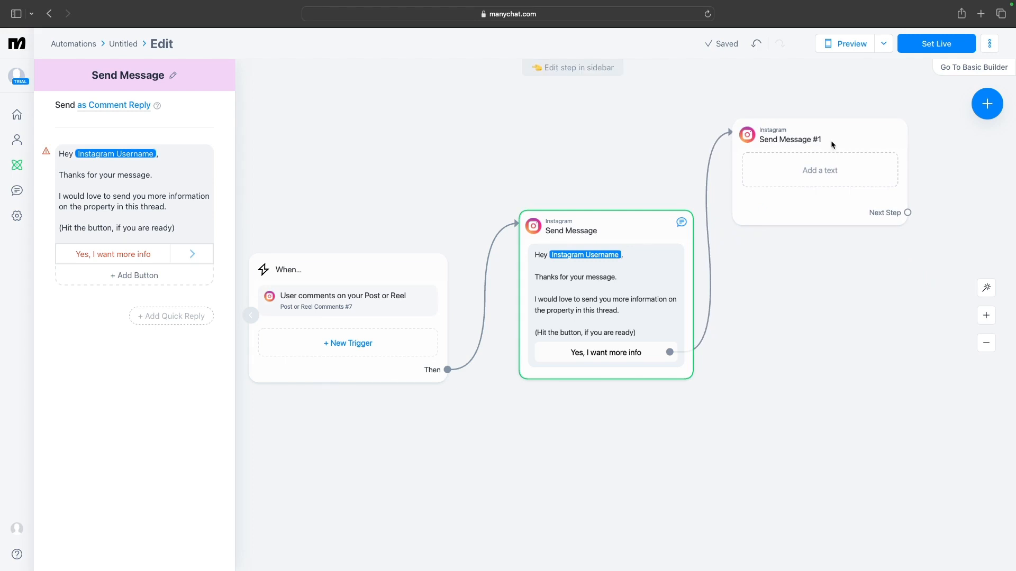
{"action": "left_click", "coordinate": [830, 141]}
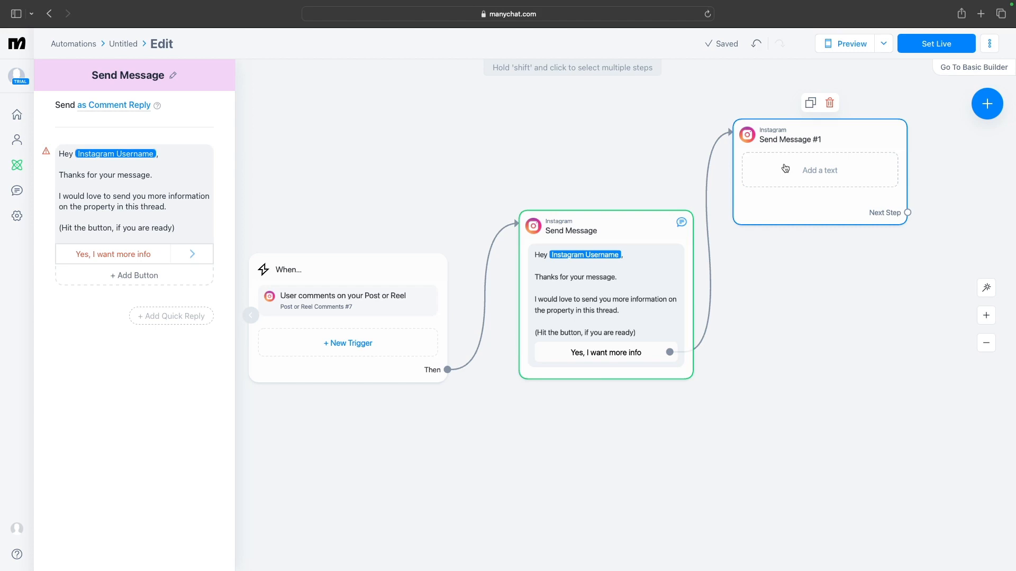
{"action": "left_click", "coordinate": [785, 168]}
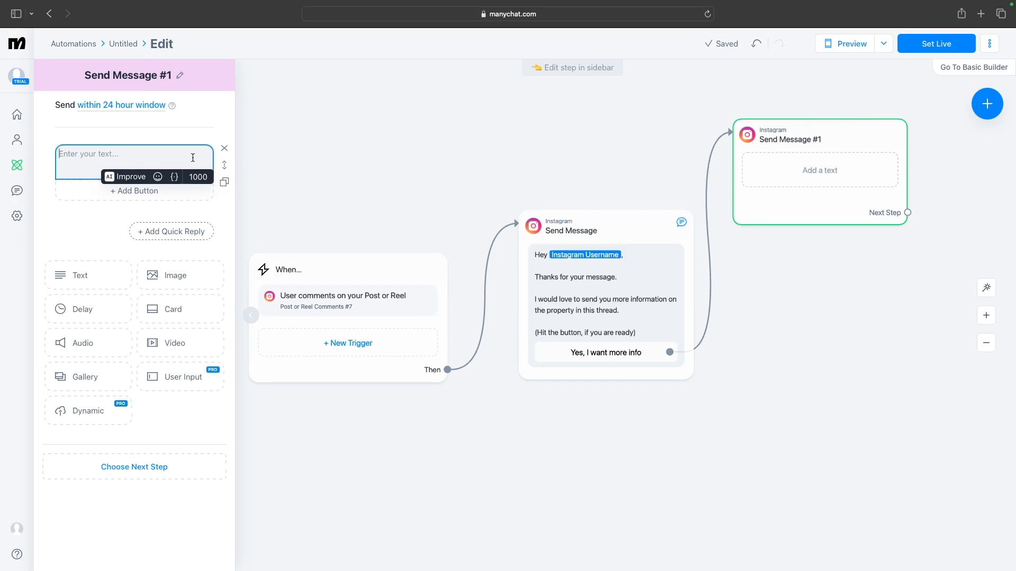
Replace the empty text with a User Input asking "Sometimes usernames and first names don't match. What is your first name?"
{"action": "left_click", "coordinate": [192, 380]}
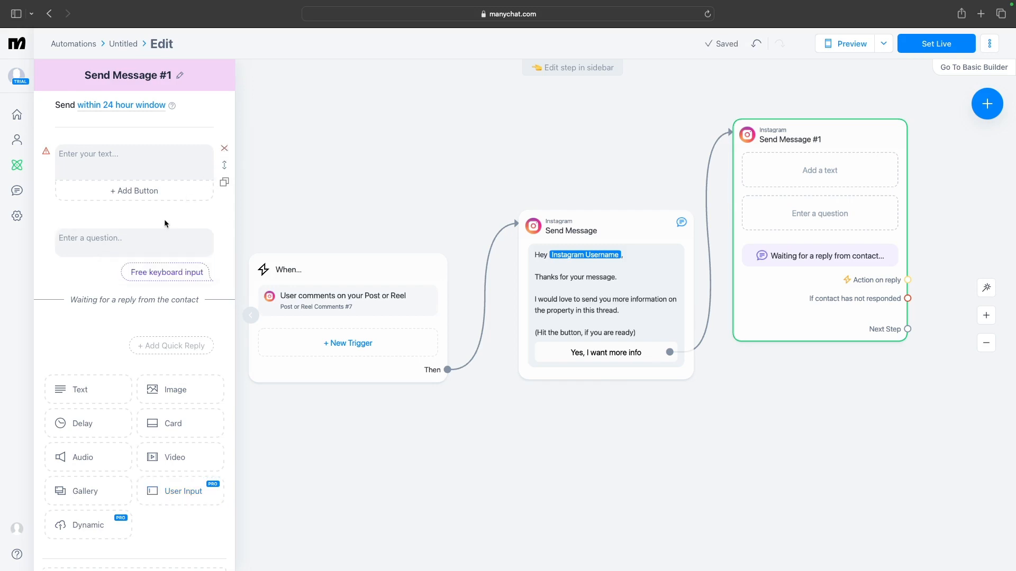
{"action": "left_click", "coordinate": [224, 149]}
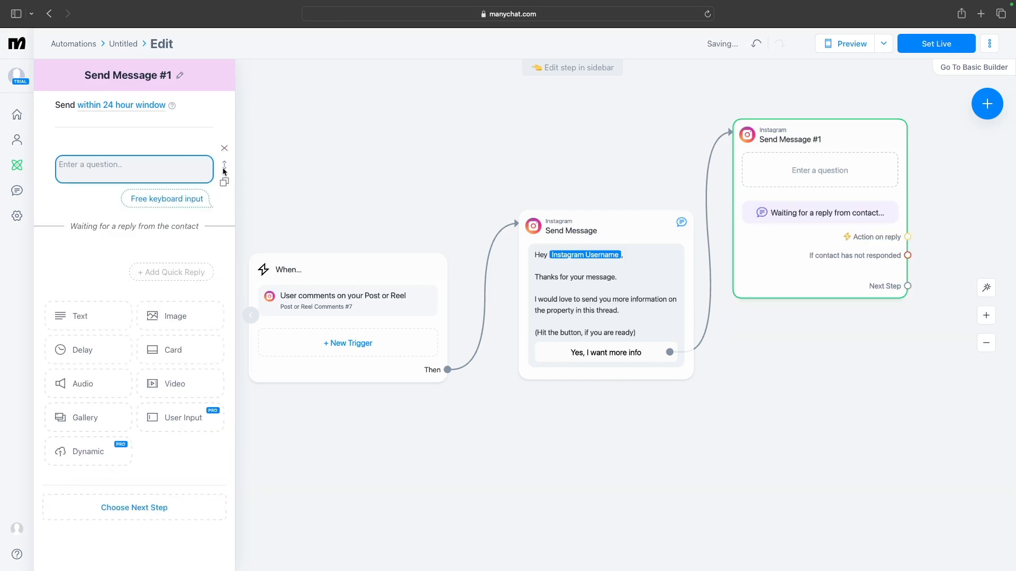
{"action": "left_click", "coordinate": [167, 173]}
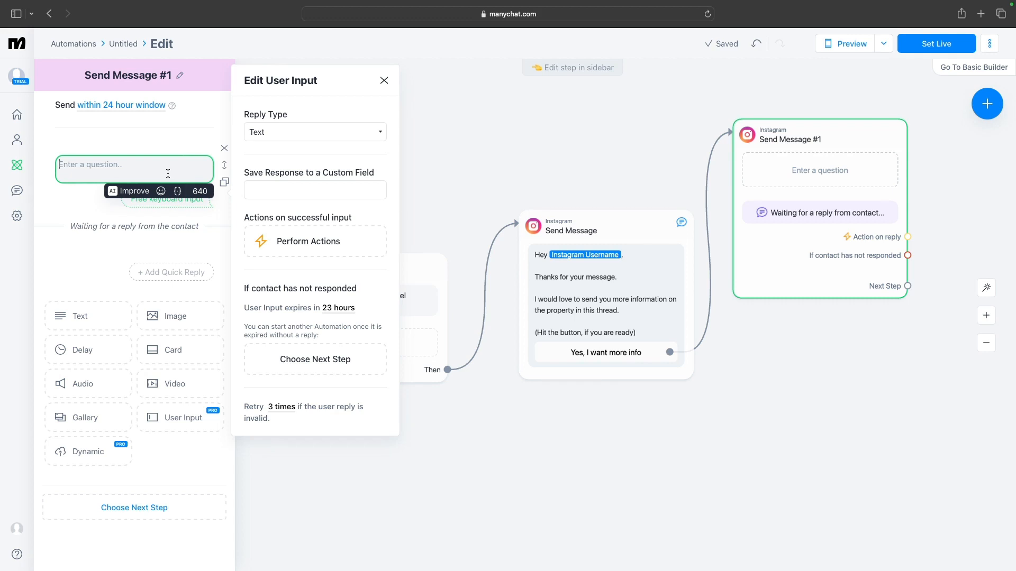
{"action": "type", "text": "Sometimes usern"}
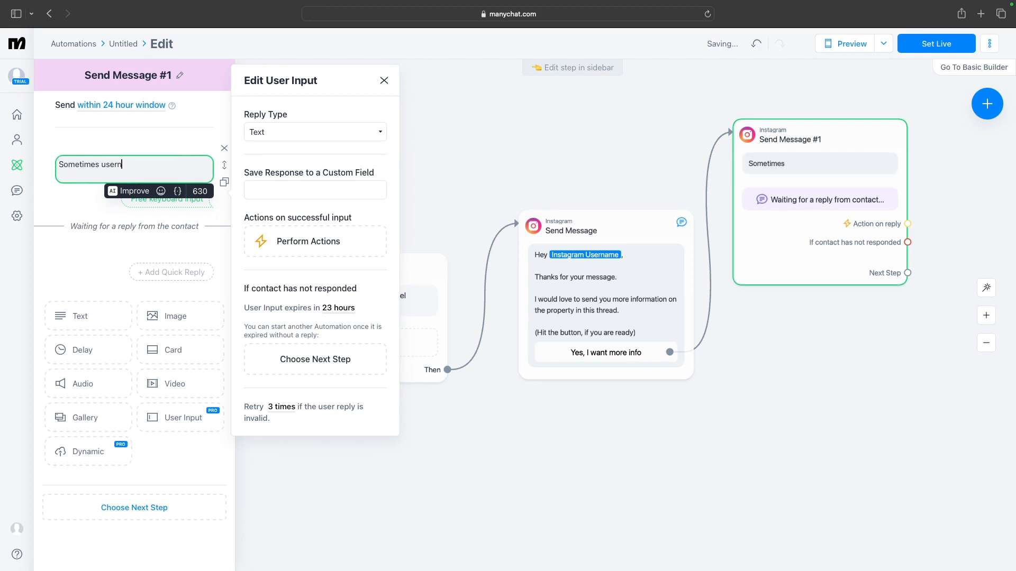
{"action": "type", "text": "ames and "}
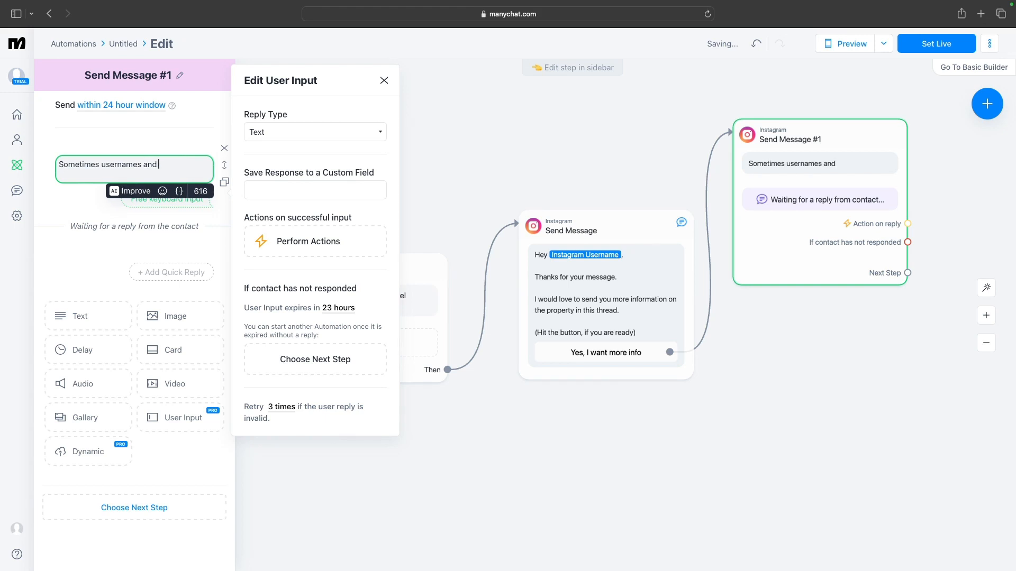
{"action": "type", "text": "first names don't match"}
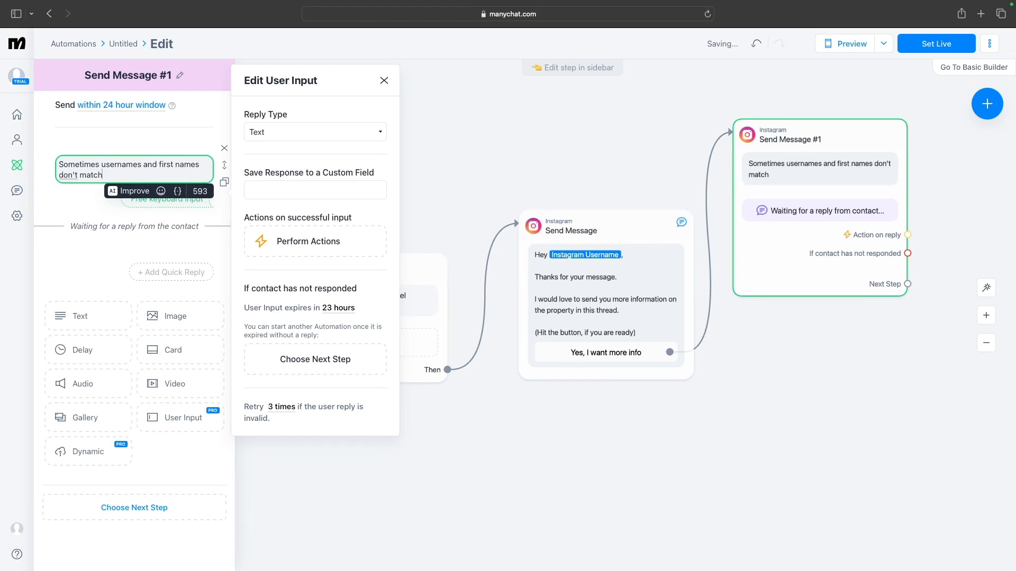
{"action": "type", "text": "."}
{"action": "key", "text": "Return"}
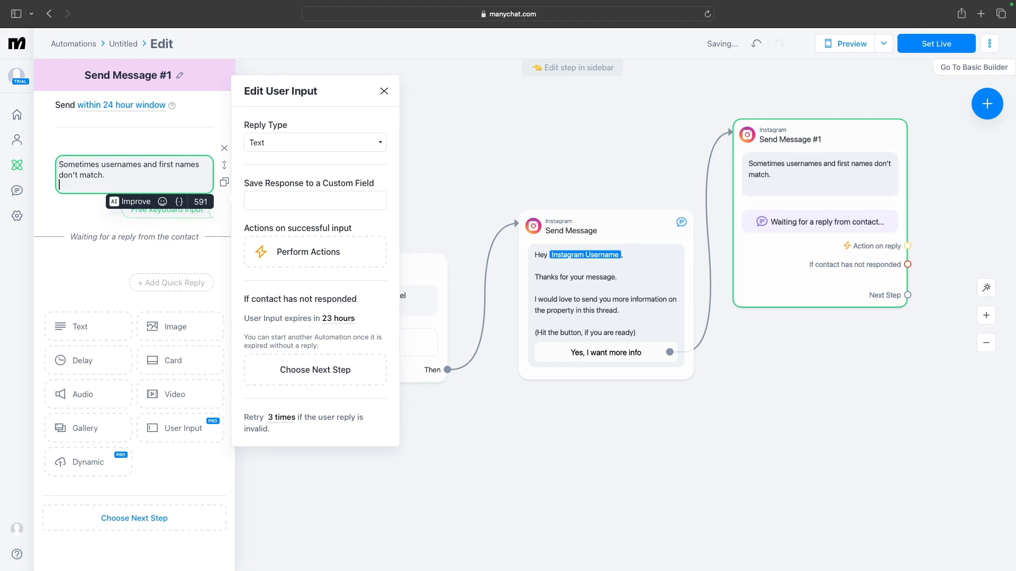
{"action": "key", "text": "Return"}
{"action": "type", "text": "What is"}
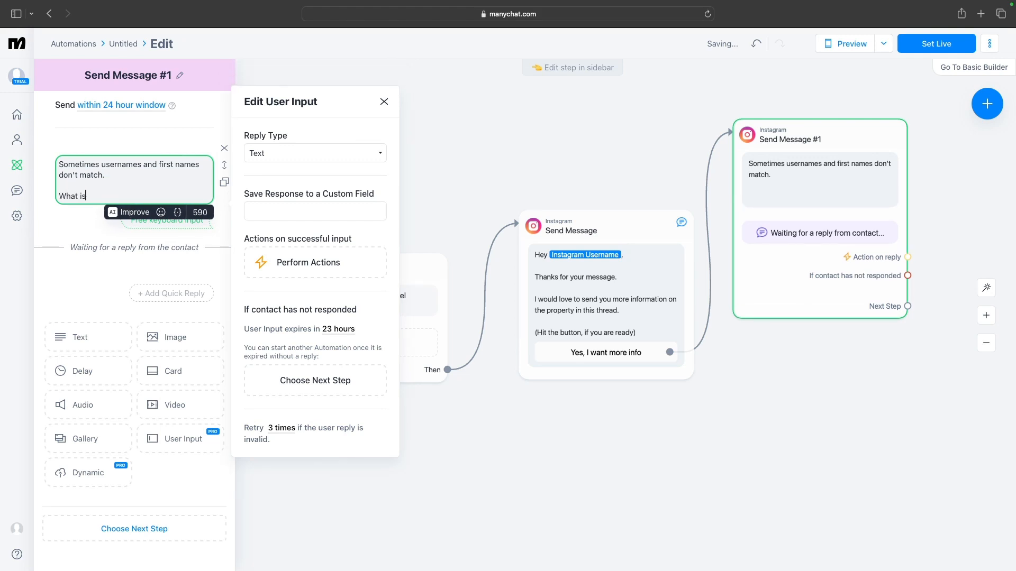
{"action": "type", "text": " your first n"}
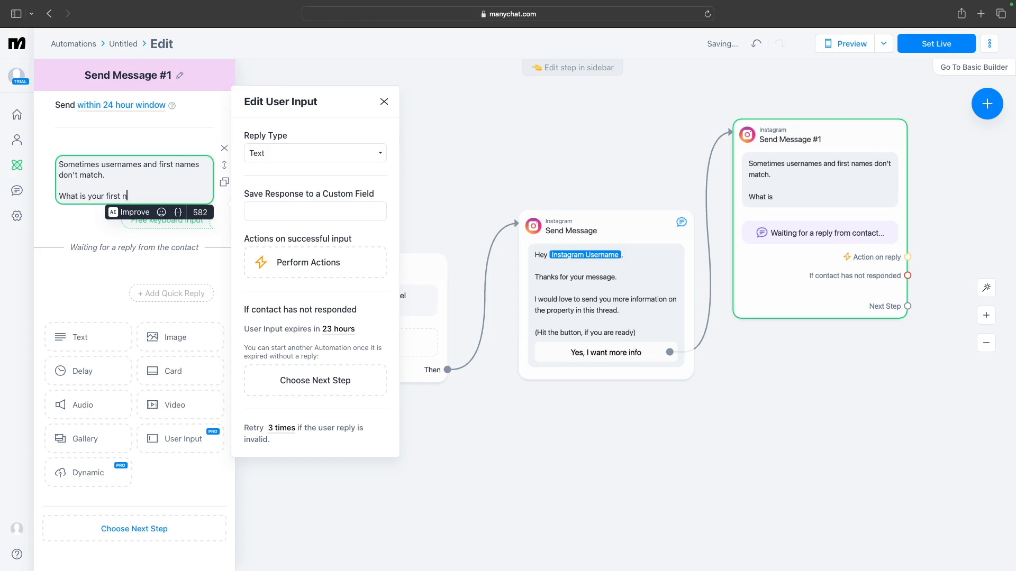
{"action": "type", "text": "ame?"}
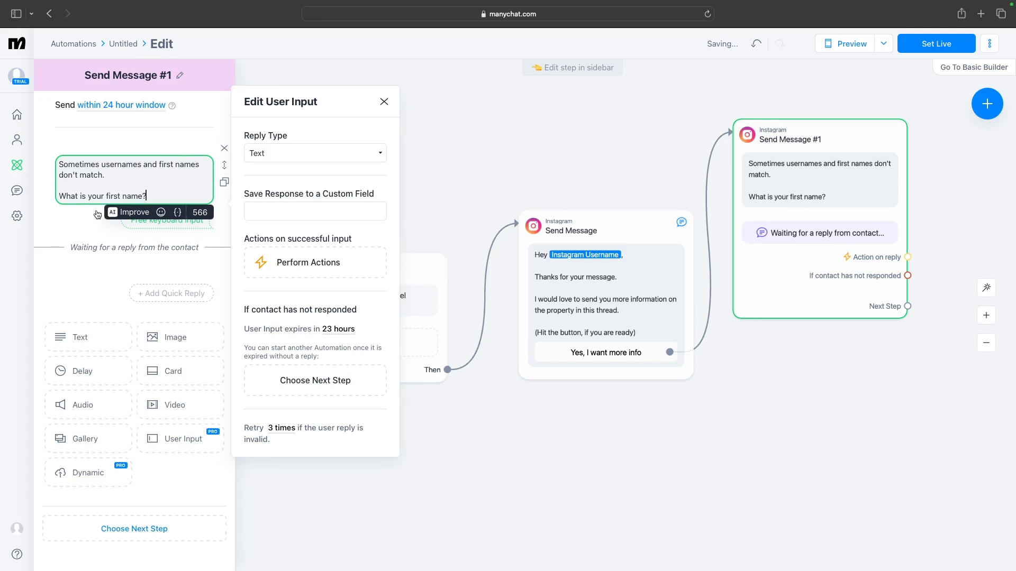
Set the first-name question's reply type to First name and close its settings
{"action": "left_click", "coordinate": [156, 233]}
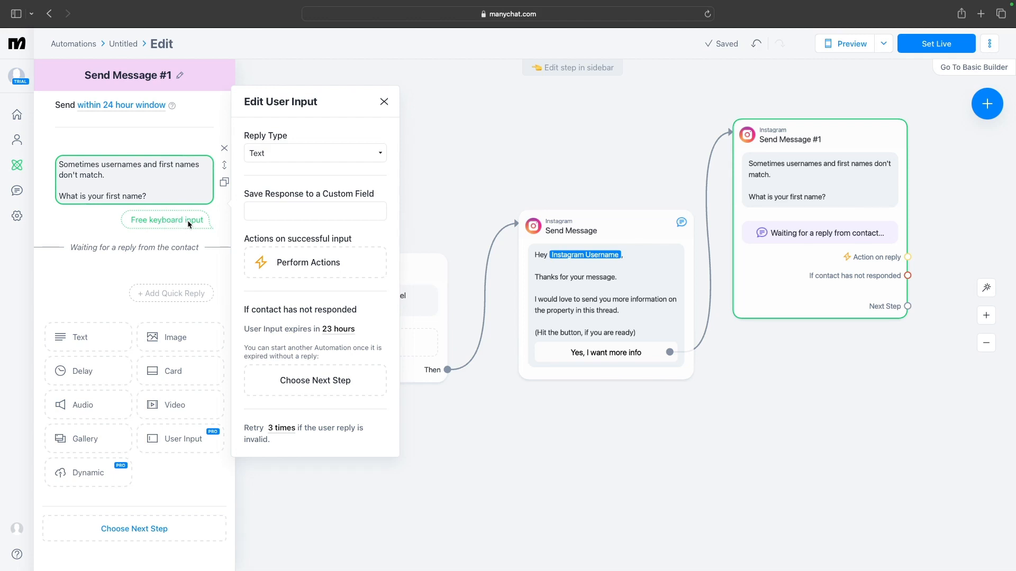
{"action": "left_click", "coordinate": [344, 154]}
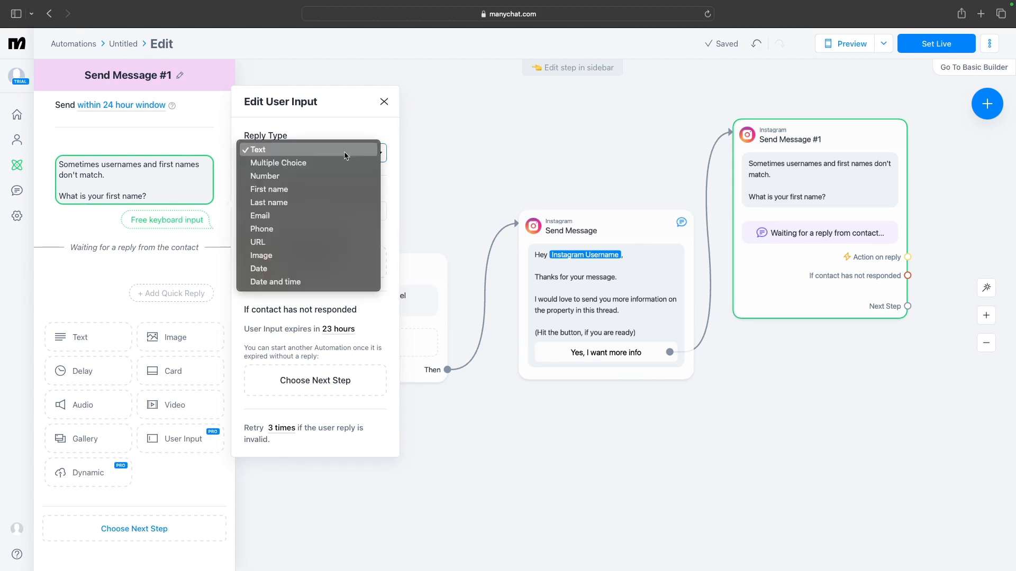
{"action": "left_click", "coordinate": [308, 192]}
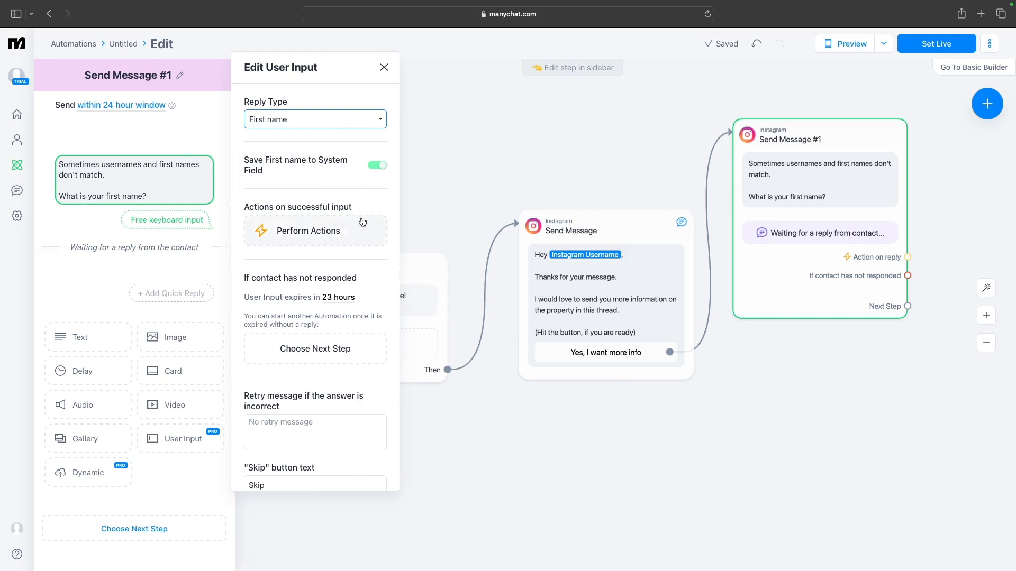
{"action": "scroll", "coordinate": [341, 255], "scroll_direction": "down", "scroll_amount": 1}
{"action": "scroll", "coordinate": [341, 254], "scroll_direction": "down", "scroll_amount": 1}
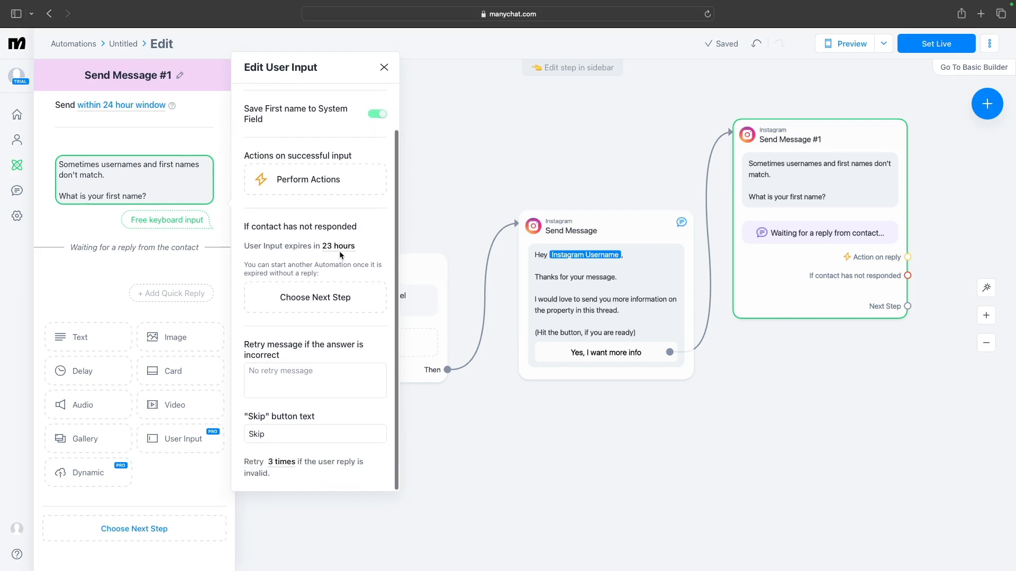
{"action": "left_click", "coordinate": [216, 243]}
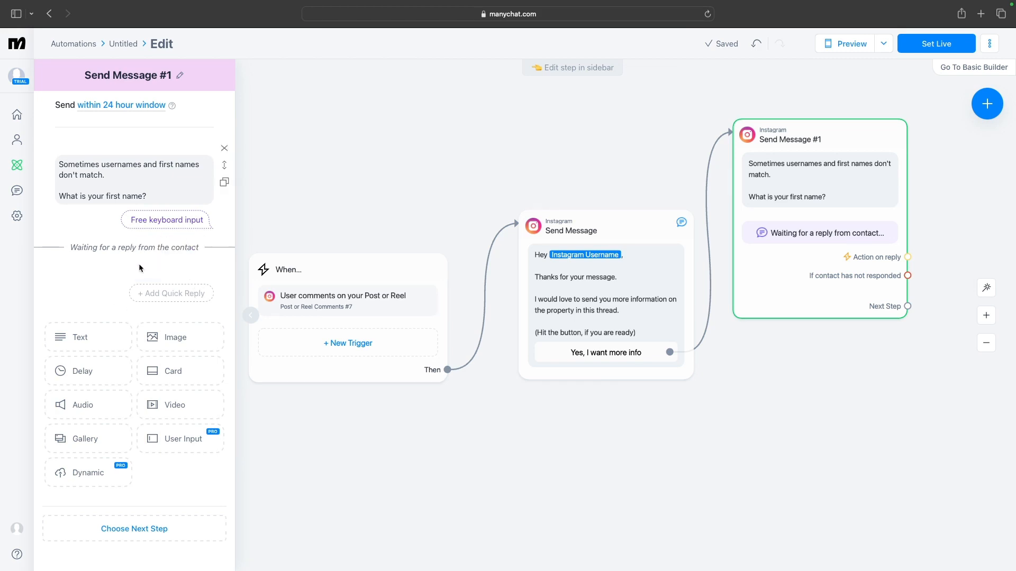
Add a text block after the question starting with "Thanks {First Name}."
{"action": "left_click", "coordinate": [86, 335]}
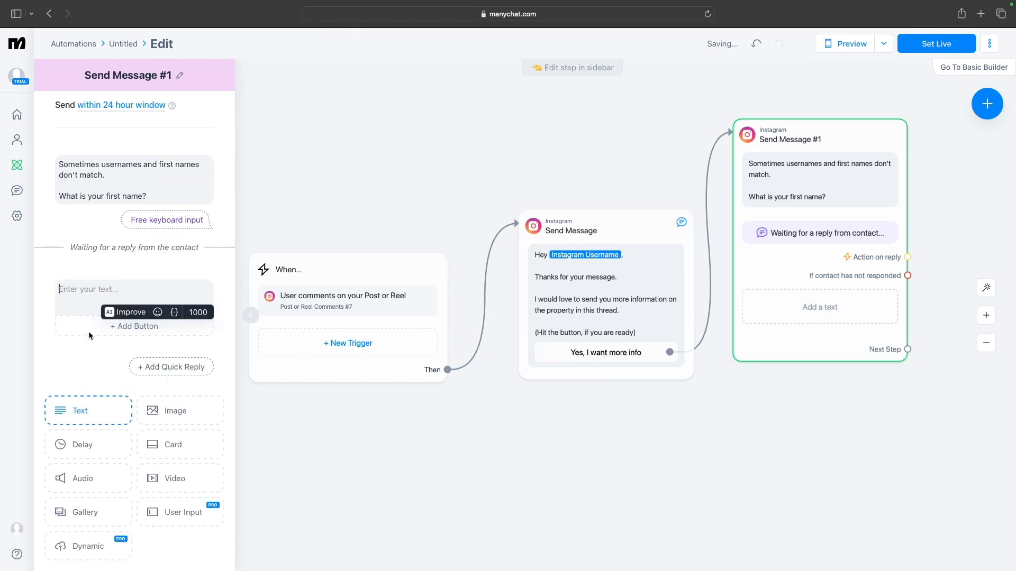
{"action": "left_click", "coordinate": [126, 296]}
{"action": "type", "text": "Thanks "}
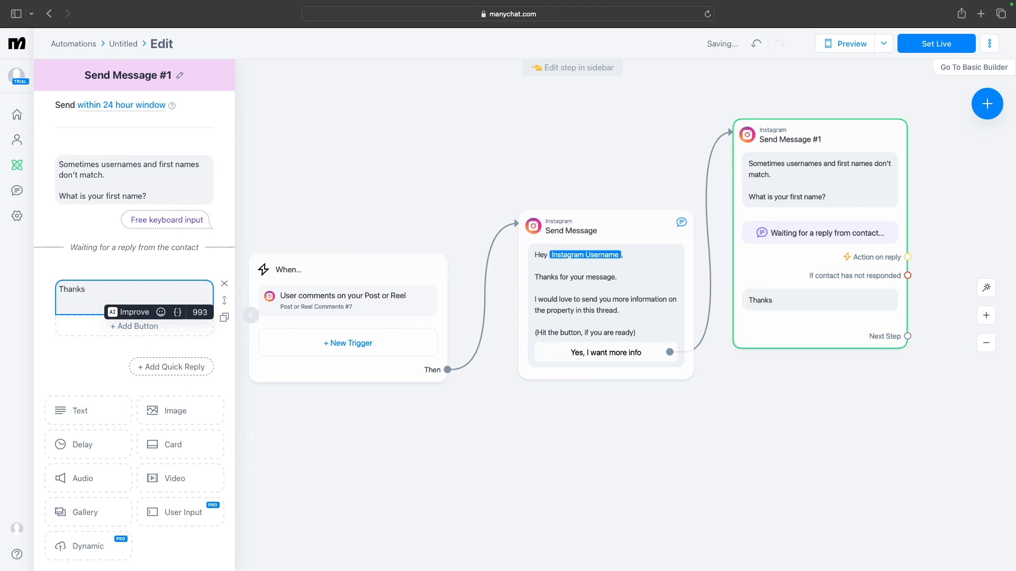
{"action": "type", "text": "{first"}
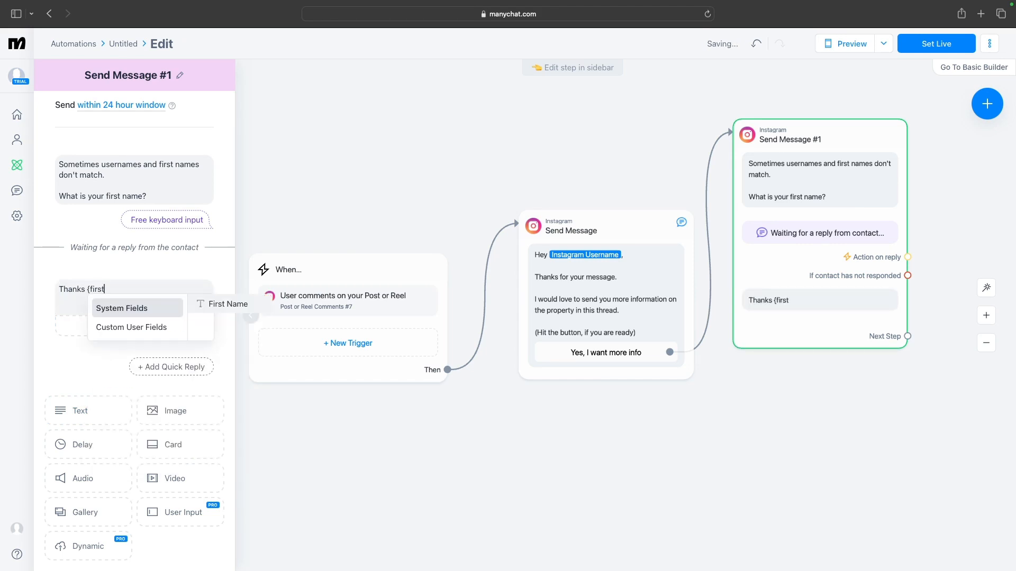
{"action": "left_click", "coordinate": [214, 305]}
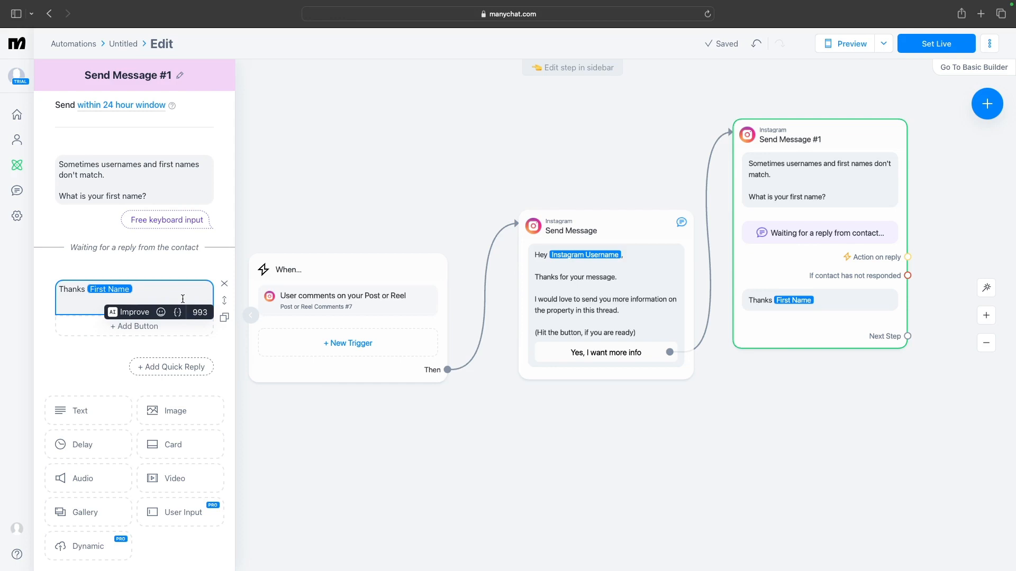
{"action": "type", "text": "."}
{"action": "key", "text": "Return"}
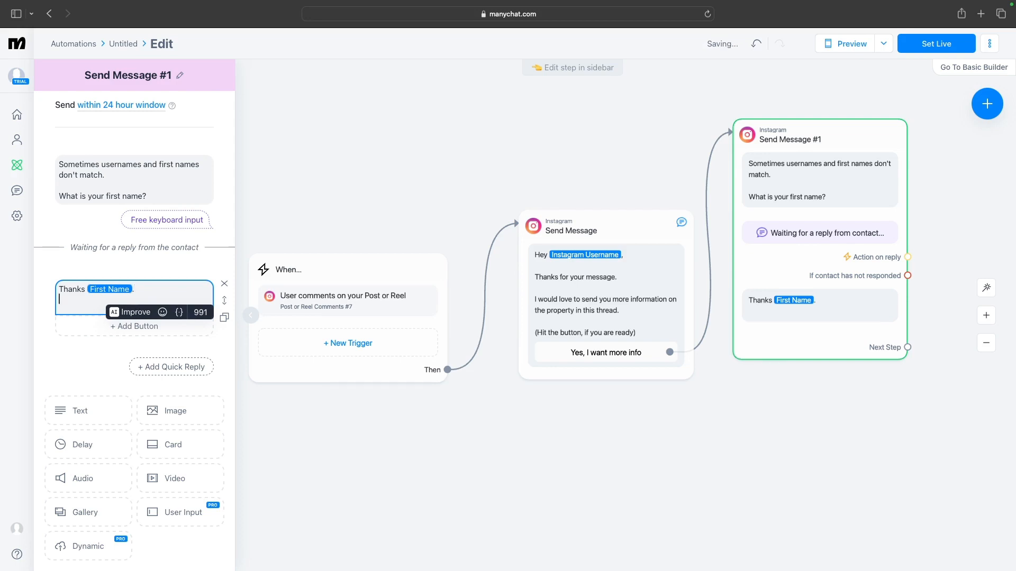
Add the line "I will send you first time buyer information." to the thank-you text
{"action": "type", "text": "I will s"}
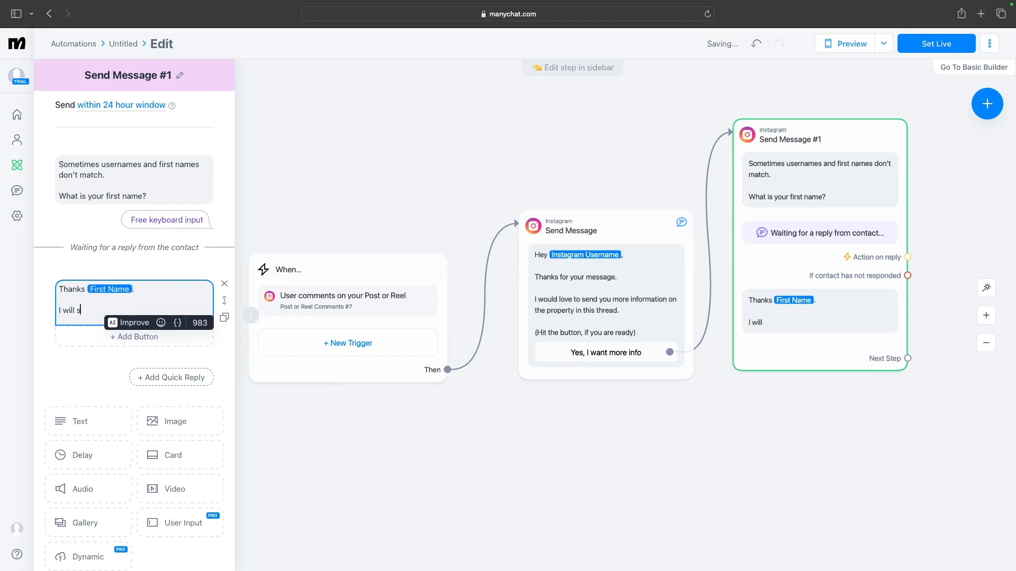
{"action": "type", "text": "nd you"}
{"action": "key", "text": "BackSpace"}
{"action": "key", "text": "BackSpace"}
{"action": "key", "text": "BackSpace"}
{"action": "key", "text": "BackSpace"}
{"action": "key", "text": "BackSpace"}
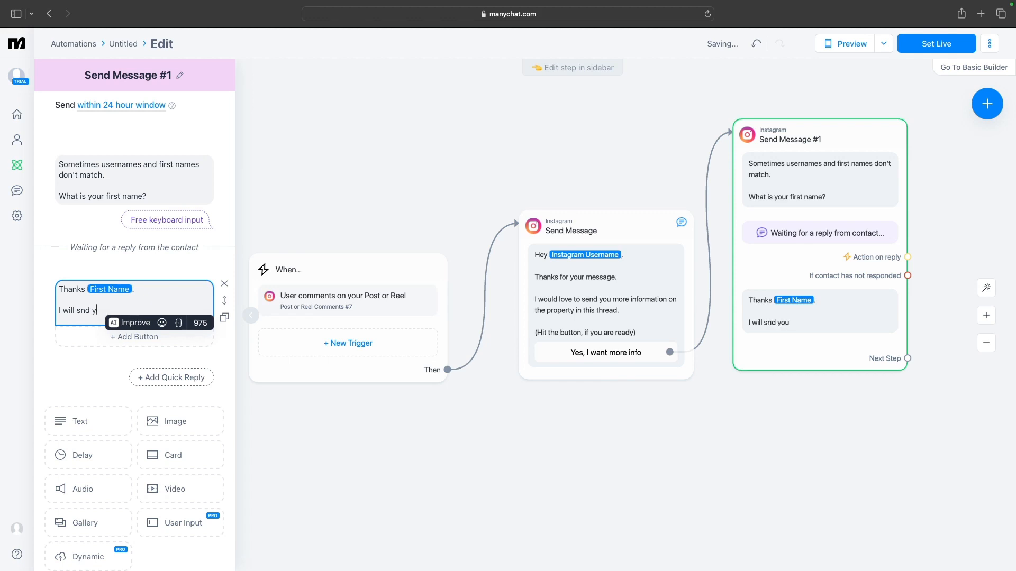
{"action": "key", "text": "BackSpace"}
{"action": "type", "text": "end you first time "}
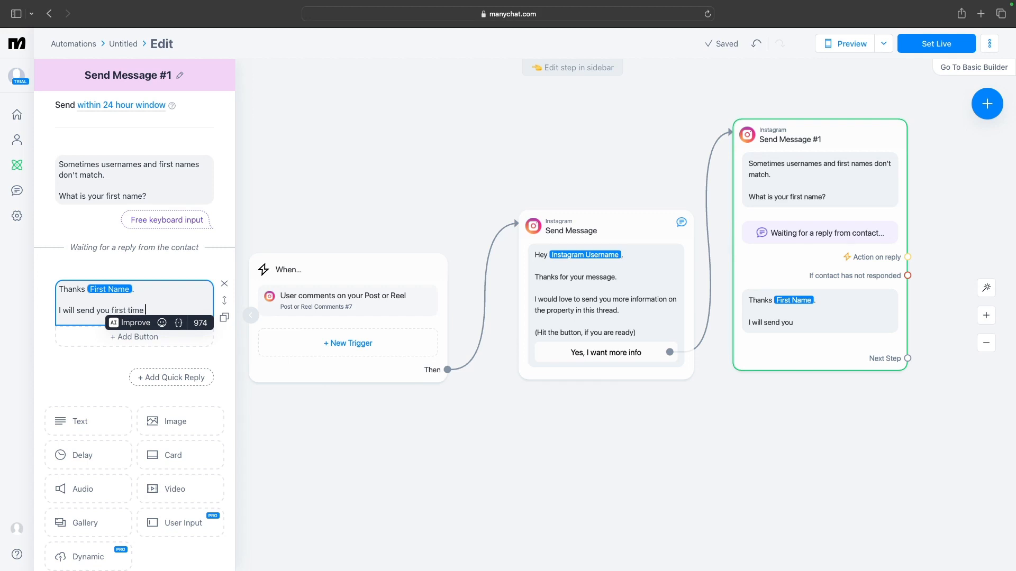
{"action": "type", "text": "buyer infomr"}
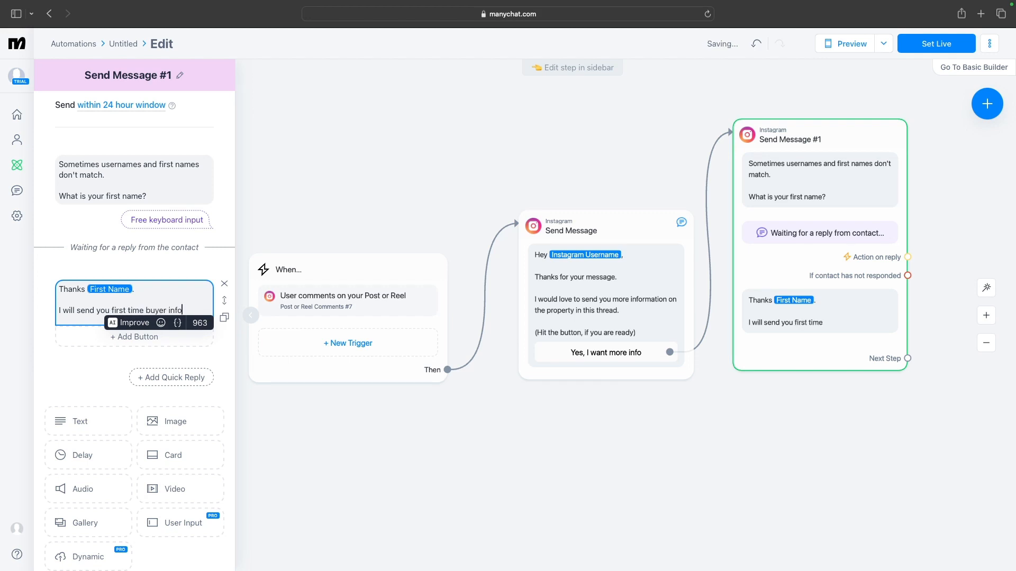
{"action": "key", "text": "BackSpace"}
{"action": "key", "text": "BackSpace"}
{"action": "type", "text": "rmation"}
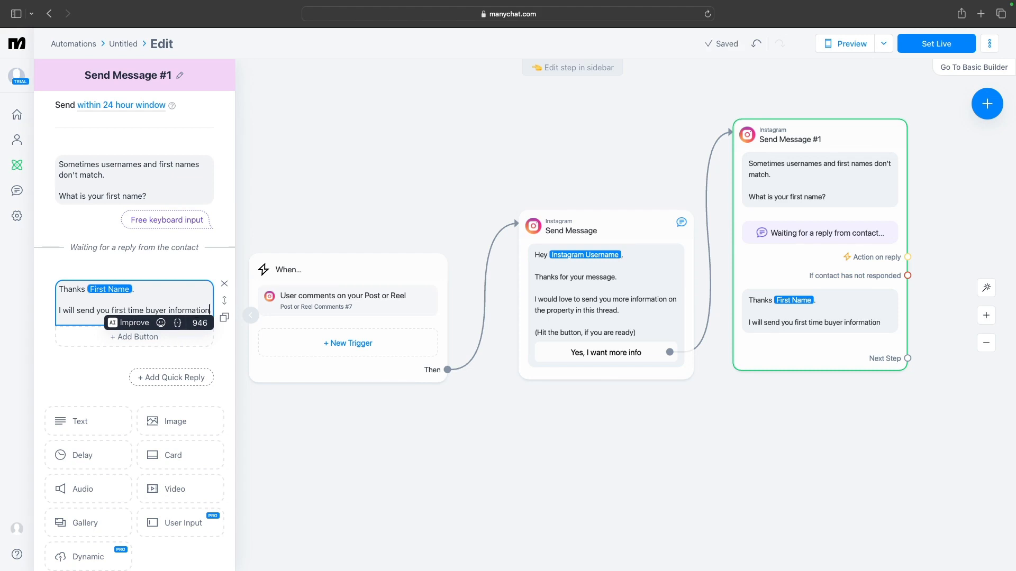
{"action": "type", "text": "."}
{"action": "key", "text": "Return"}
{"action": "key", "text": "Return"}
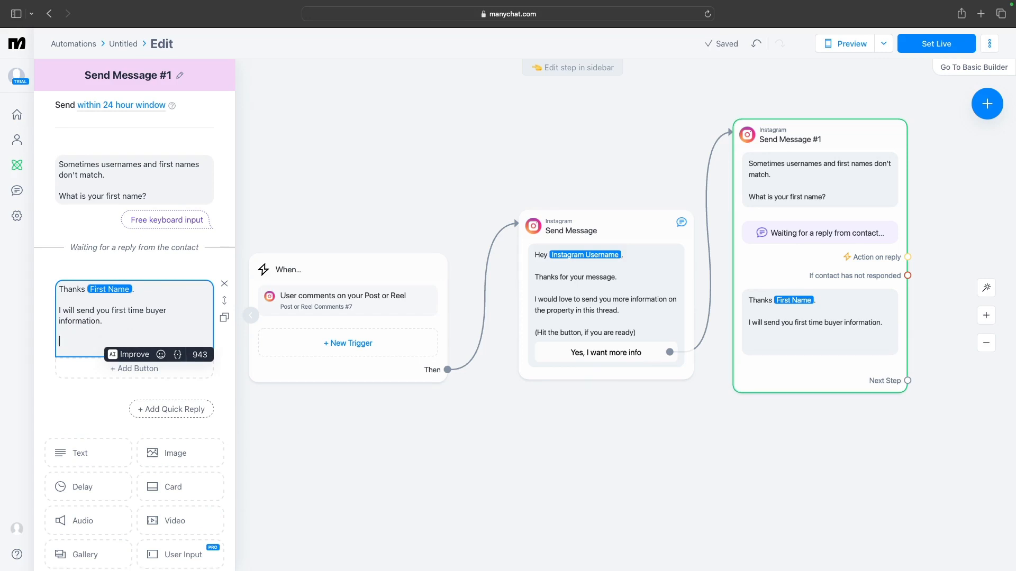
{"action": "key", "text": "BackSpace"}
{"action": "key", "text": "BackSpace"}
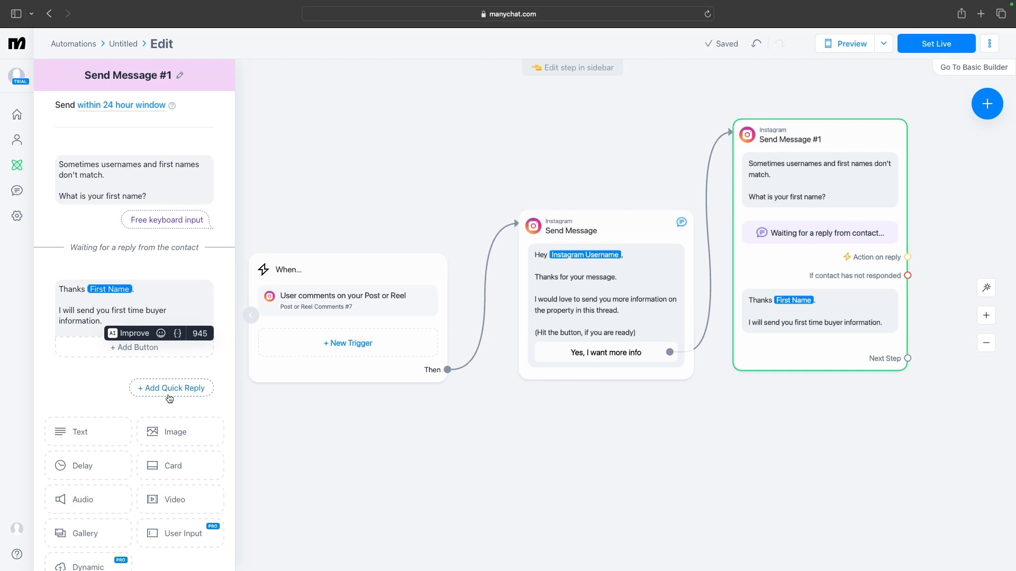
Add another User Input asking "what's the best email to send this to?"
{"action": "left_click", "coordinate": [171, 543]}
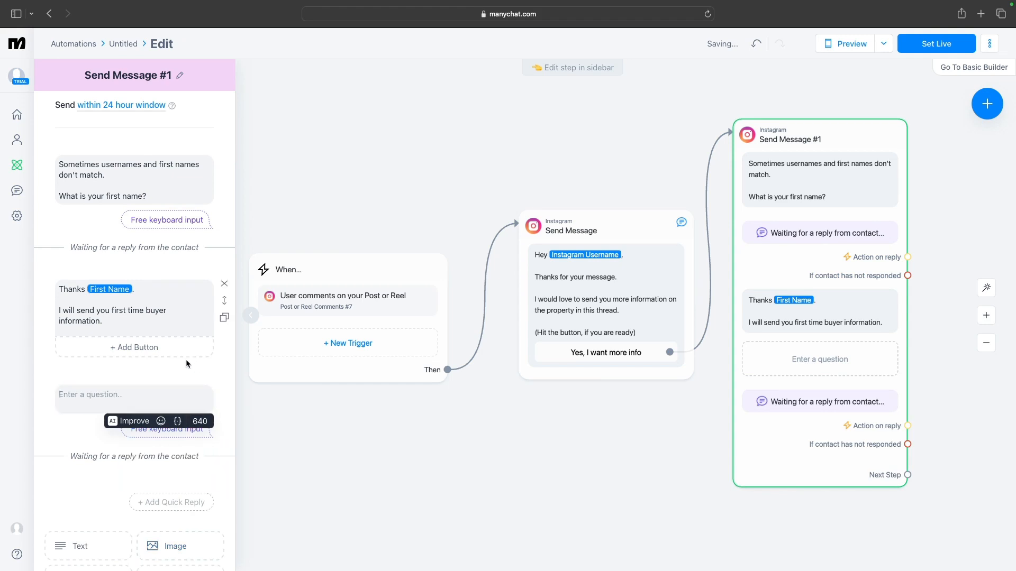
{"action": "left_click", "coordinate": [108, 391]}
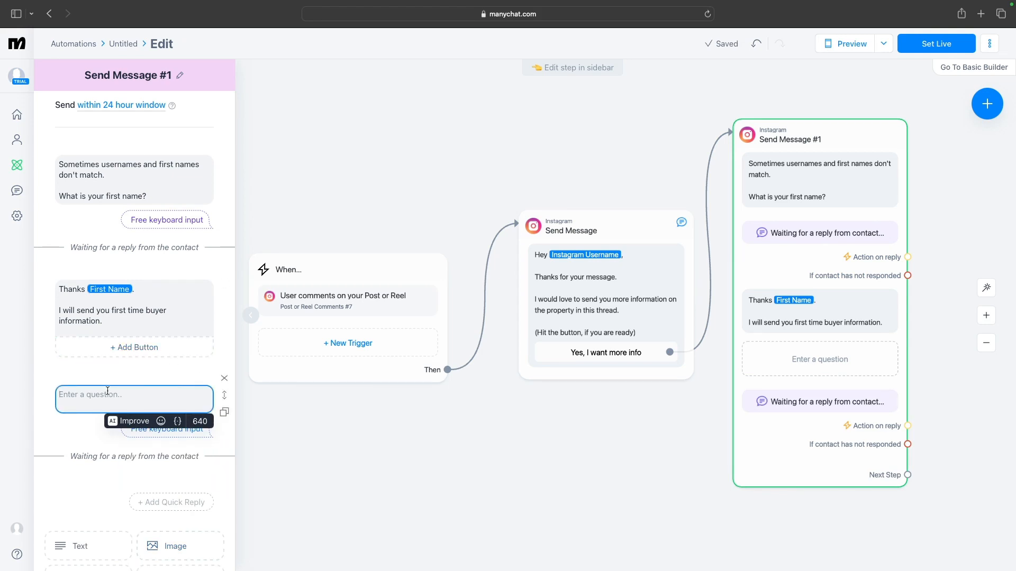
{"action": "type", "text": "what's the best email"}
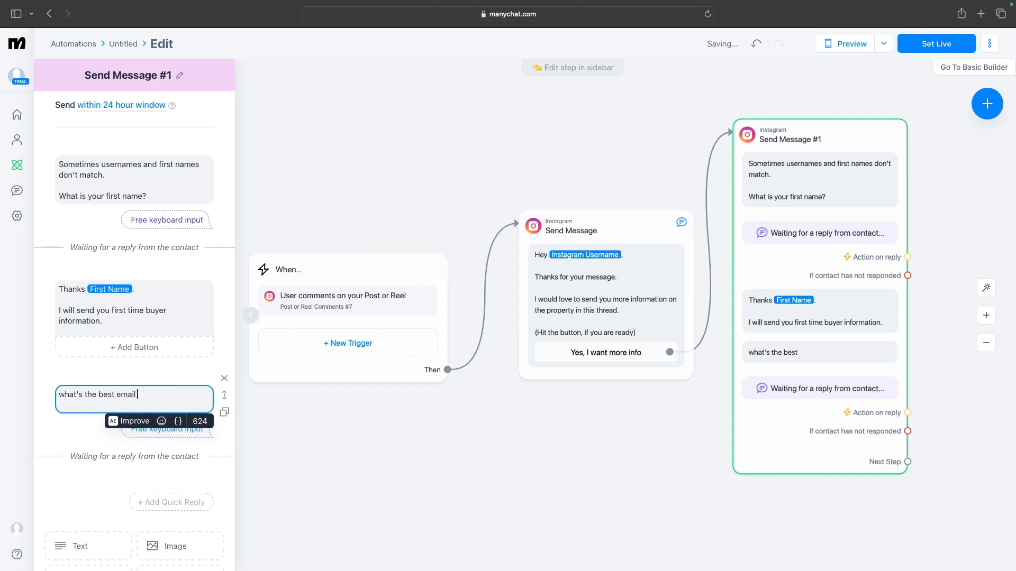
{"action": "type", "text": " to send th"}
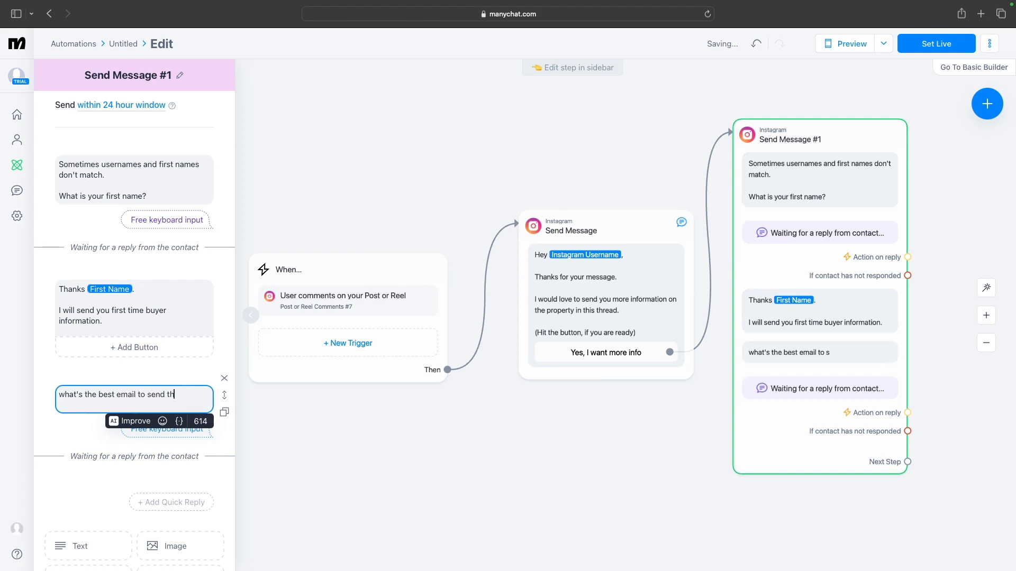
{"action": "type", "text": "is to?"}
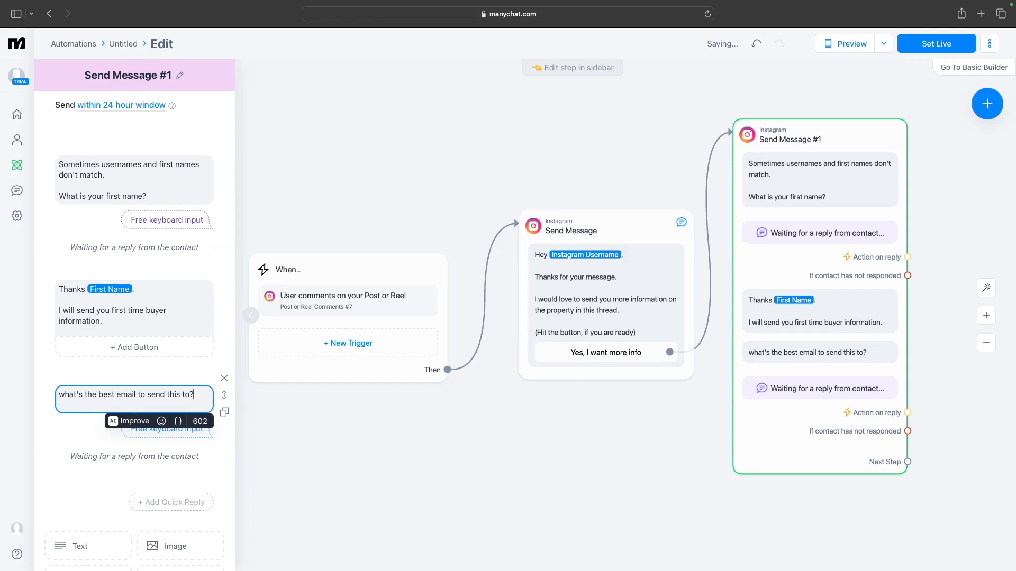
Set the email question's reply type to Email
{"action": "left_click", "coordinate": [164, 433]}
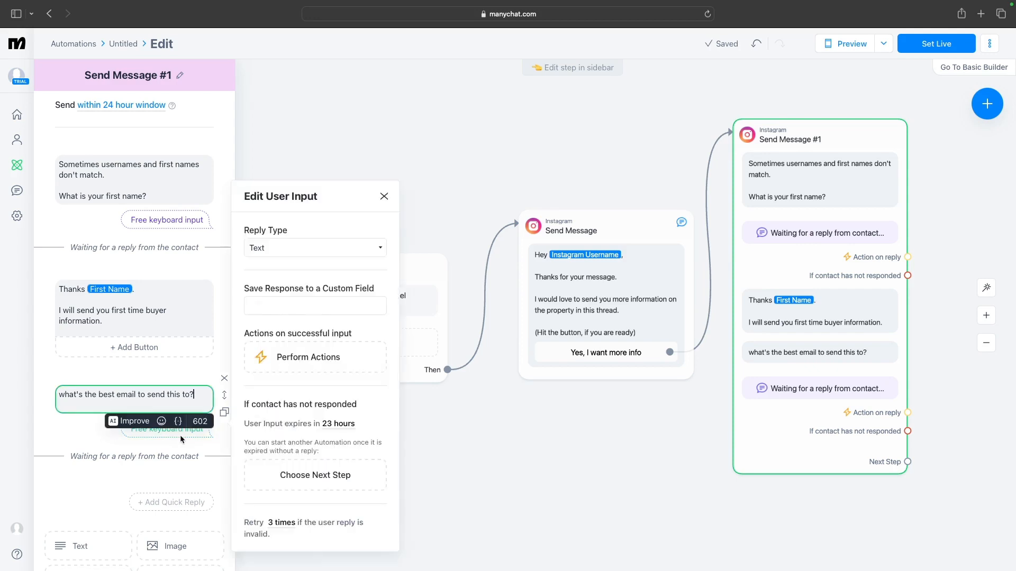
{"action": "left_click", "coordinate": [345, 248]}
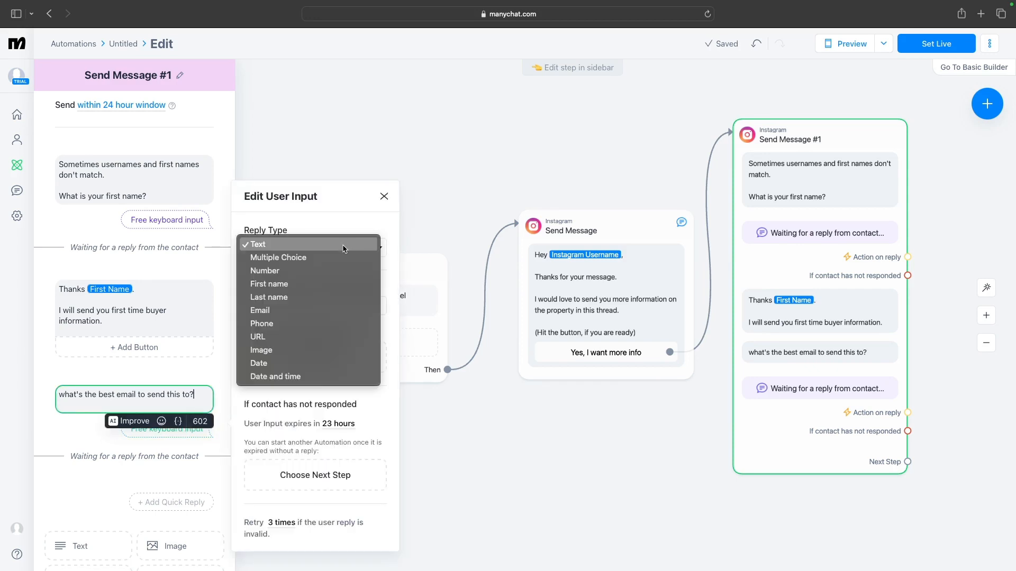
{"action": "key", "text": "Escape"}
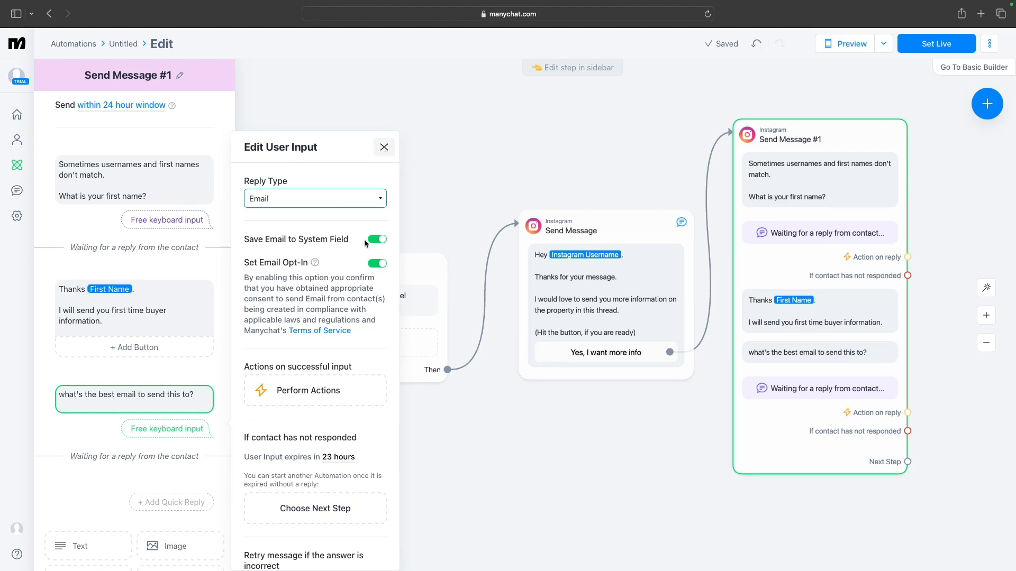
Close the user input settings and add a text block reading "Cool! I'll send this information to your" followed by the Email field
{"action": "scroll", "coordinate": [364, 248], "scroll_direction": "down", "scroll_amount": 5}
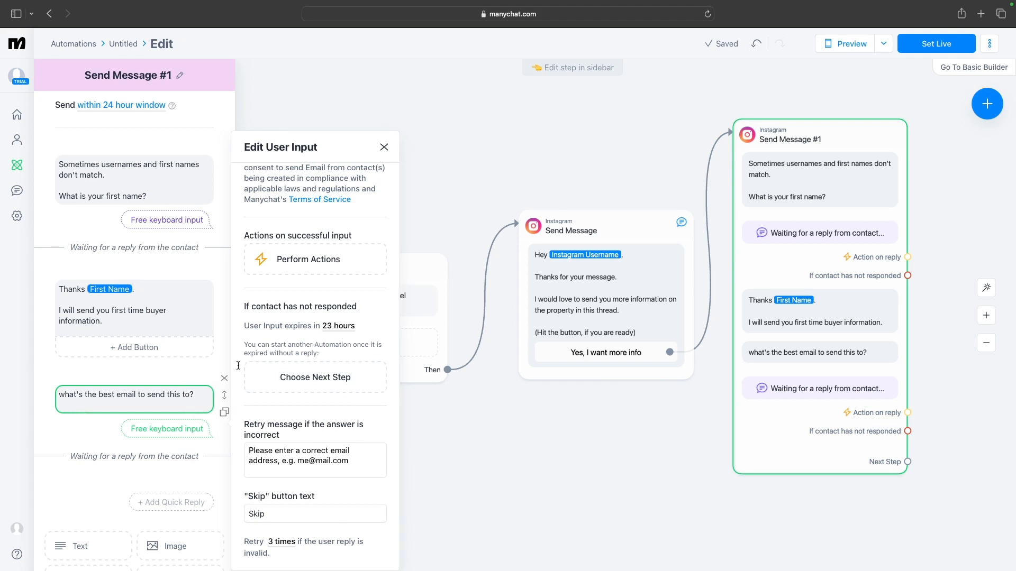
{"action": "left_click", "coordinate": [385, 148]}
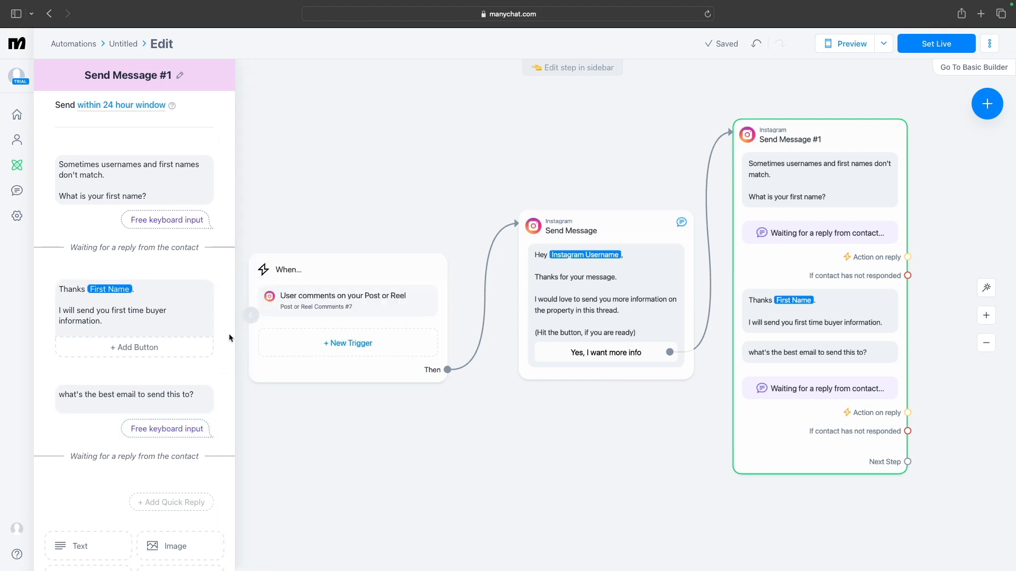
{"action": "scroll", "coordinate": [186, 373], "scroll_direction": "down", "scroll_amount": 3}
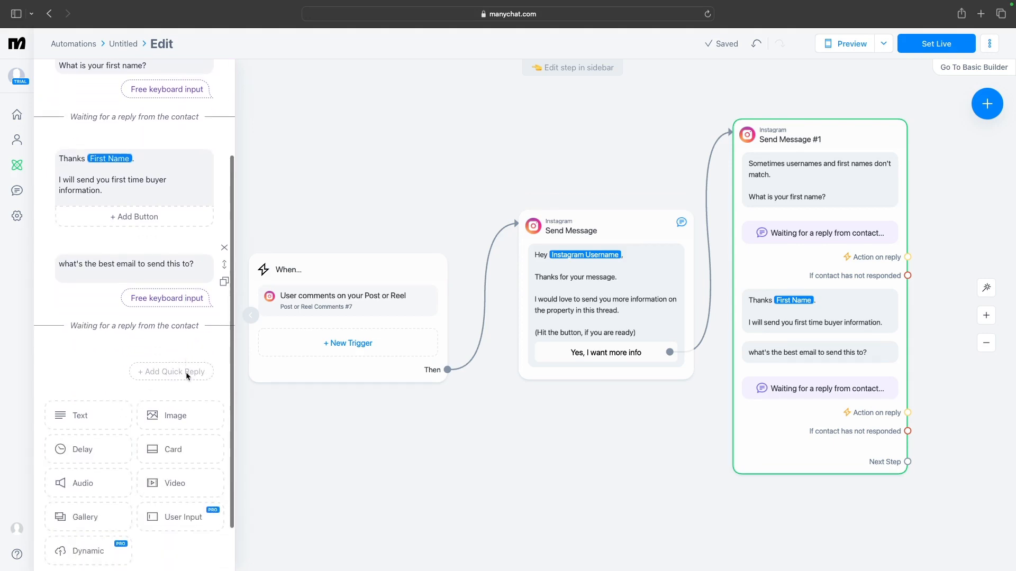
{"action": "scroll", "coordinate": [186, 373], "scroll_direction": "down", "scroll_amount": 2}
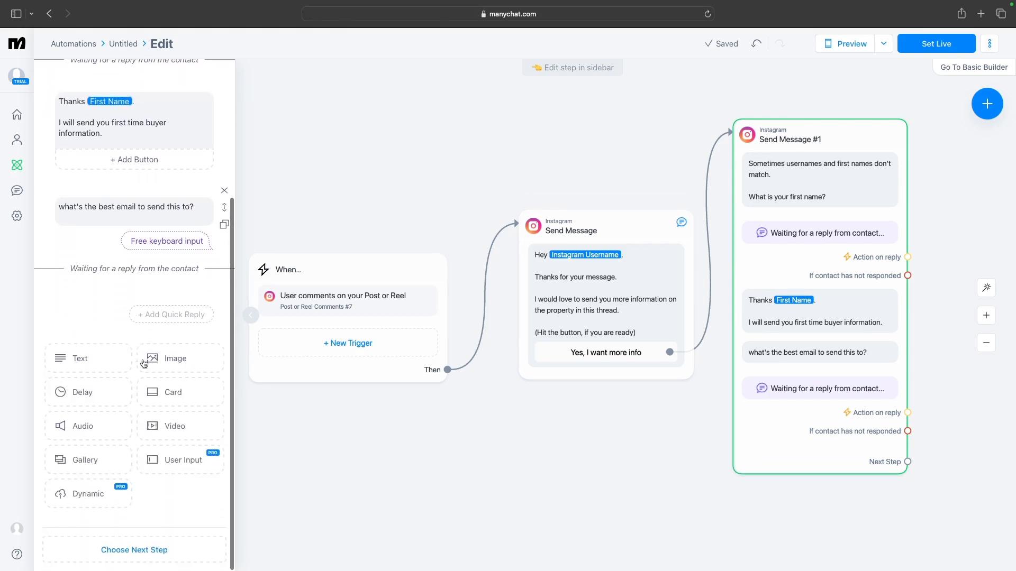
{"action": "left_click", "coordinate": [100, 360]}
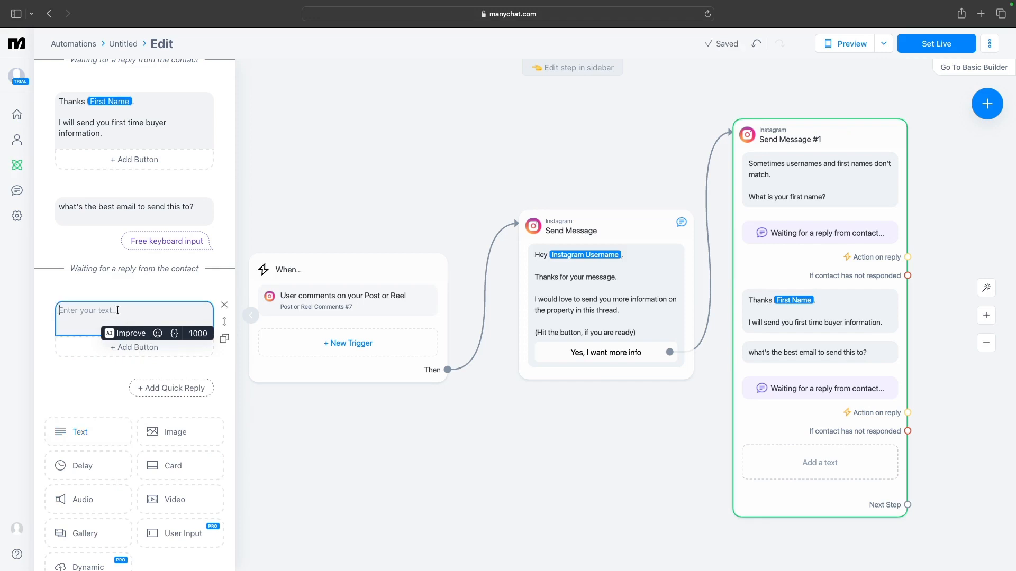
{"action": "type", "text": "Cool"}
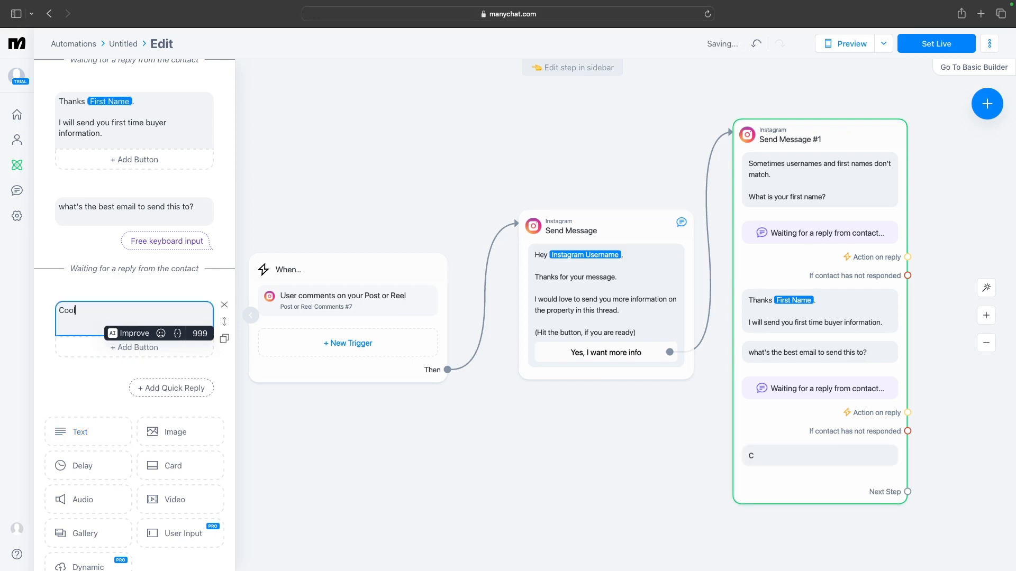
{"action": "type", "text": "! I'll send this "}
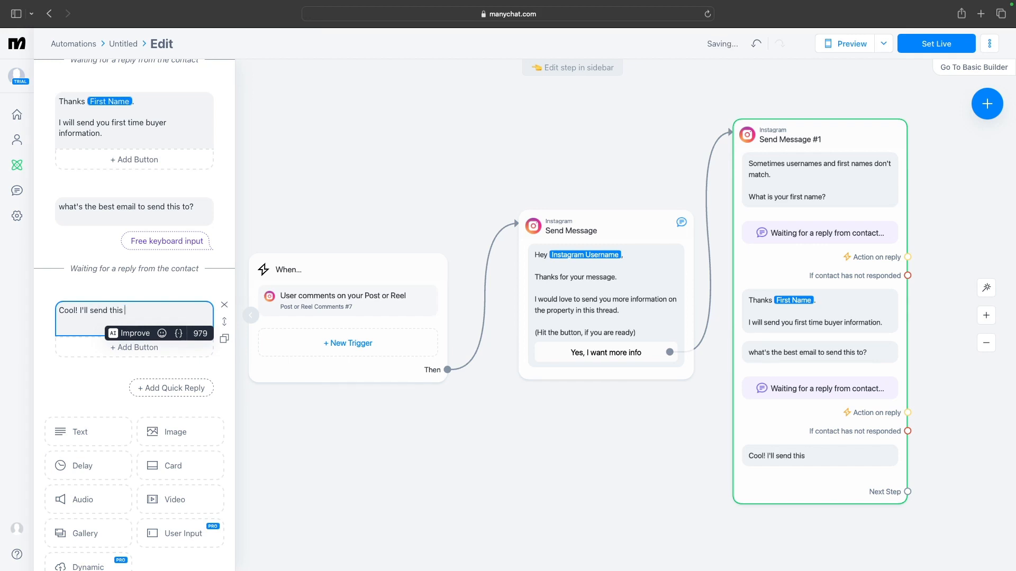
{"action": "type", "text": "information to your"}
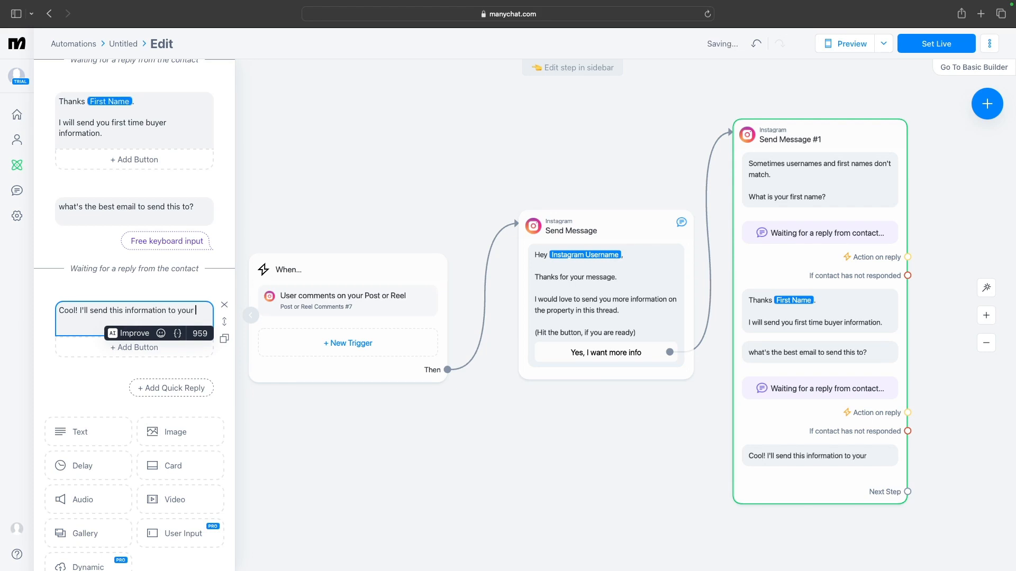
{"action": "type", "text": " {ema"}
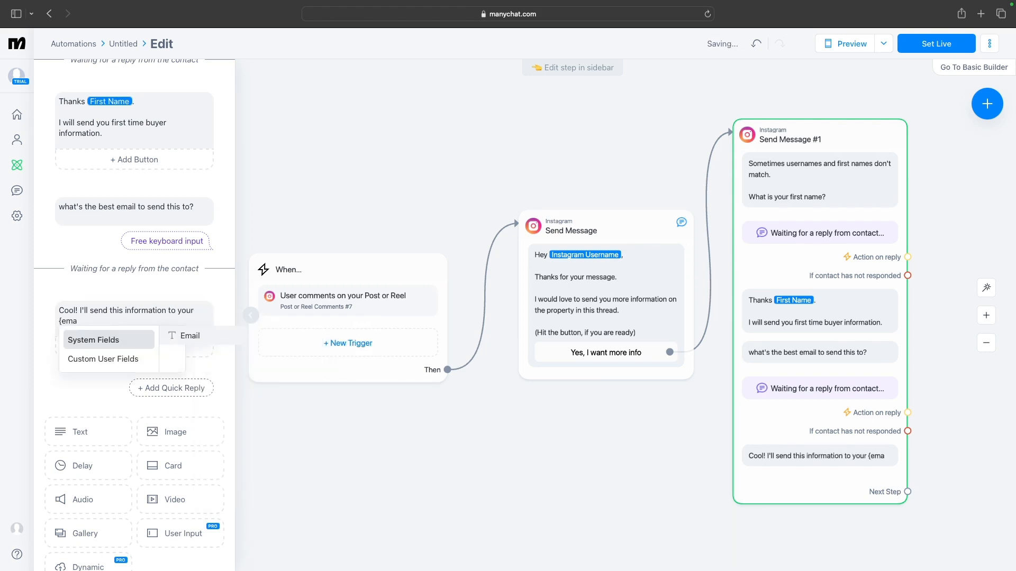
{"action": "left_click", "coordinate": [188, 339]}
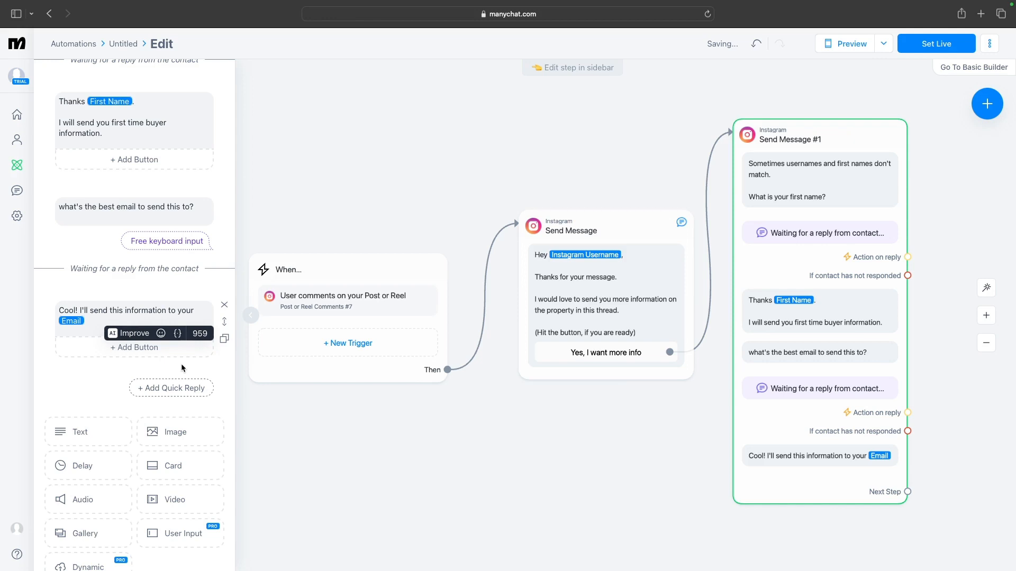
Finish the confirmation text with ". Is this correct?"
{"action": "type", "text": ". Is this cor"}
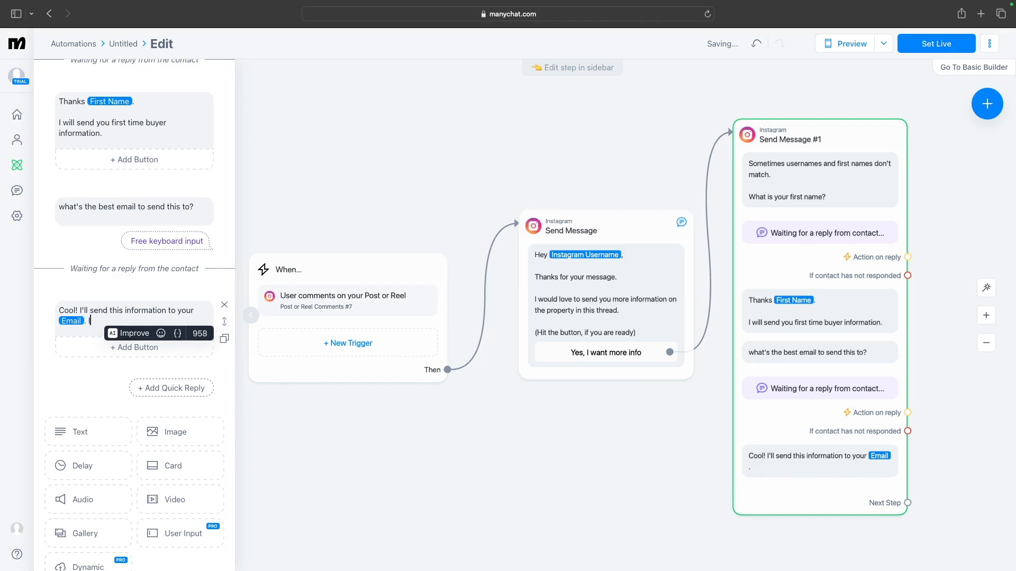
{"action": "type", "text": "rect?"}
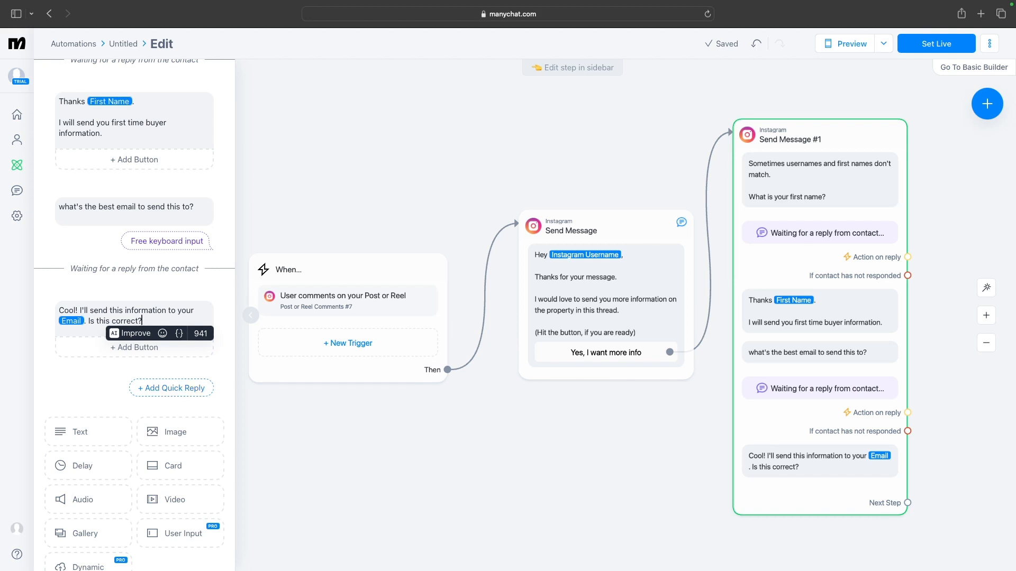
Add two quick replies, "Yes" and "No", under the email confirmation text
{"action": "left_click", "coordinate": [177, 394]}
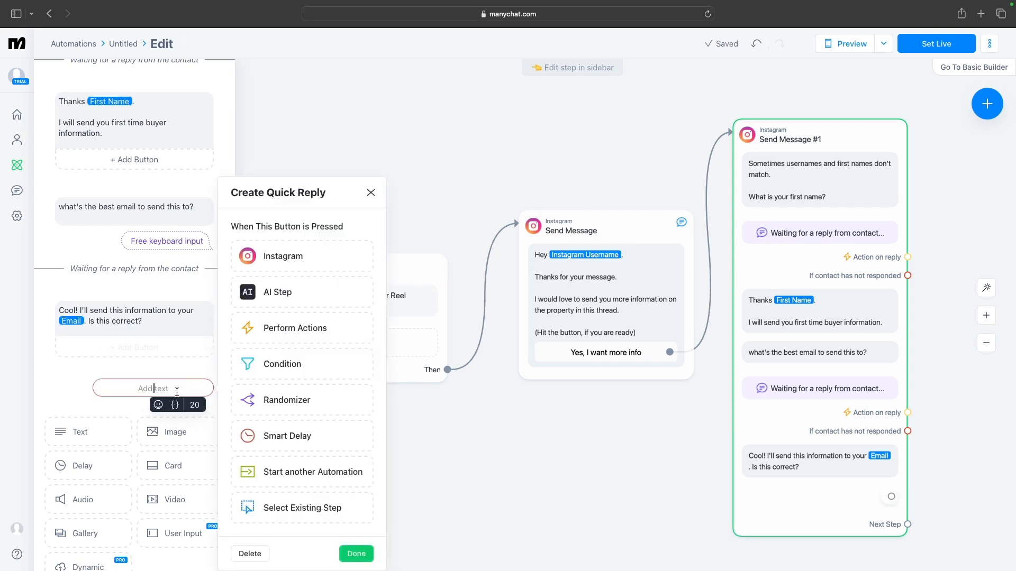
{"action": "type", "text": "Yes"}
{"action": "left_click", "coordinate": [78, 379]}
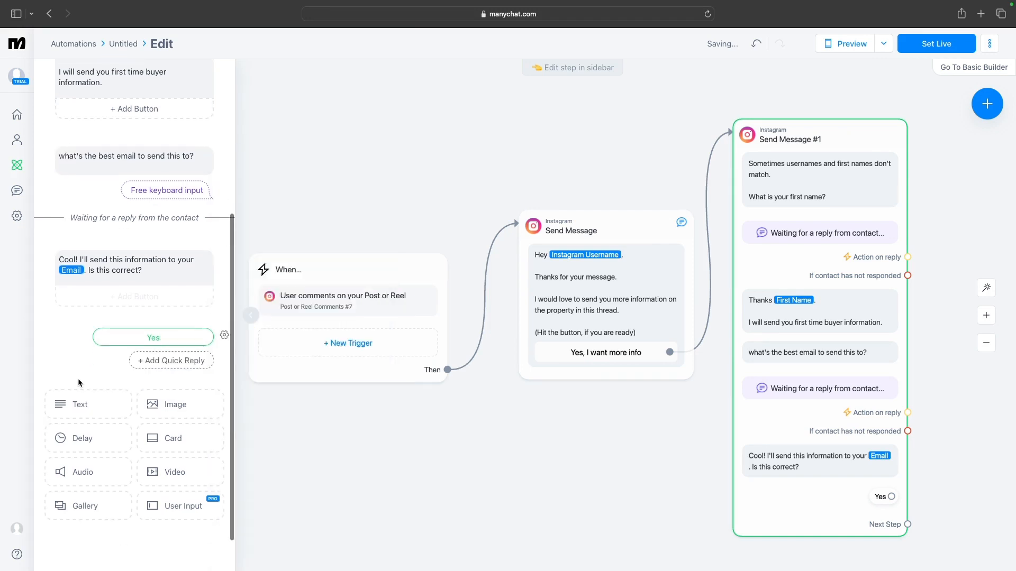
{"action": "left_click", "coordinate": [165, 364]}
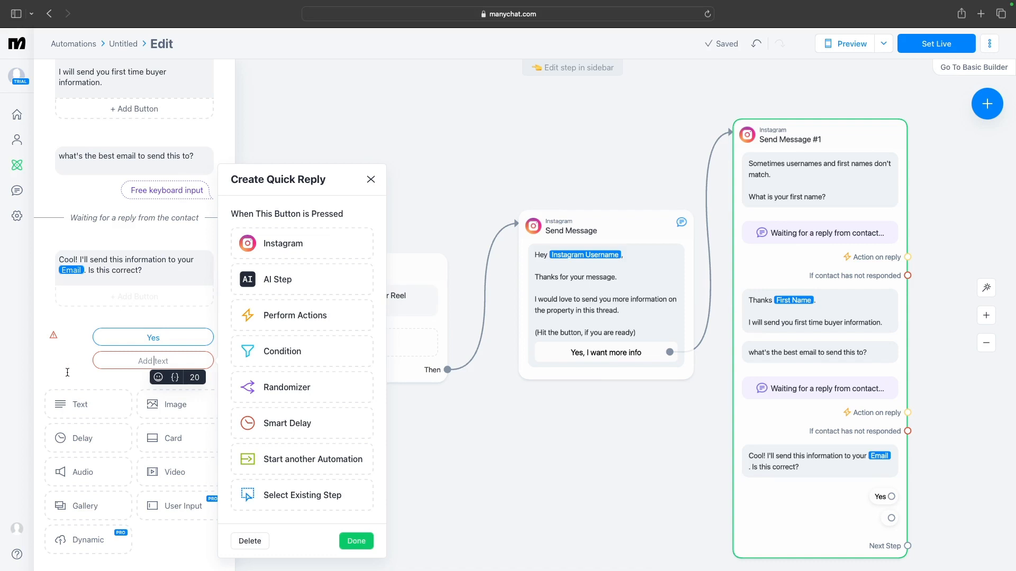
{"action": "type", "text": "No"}
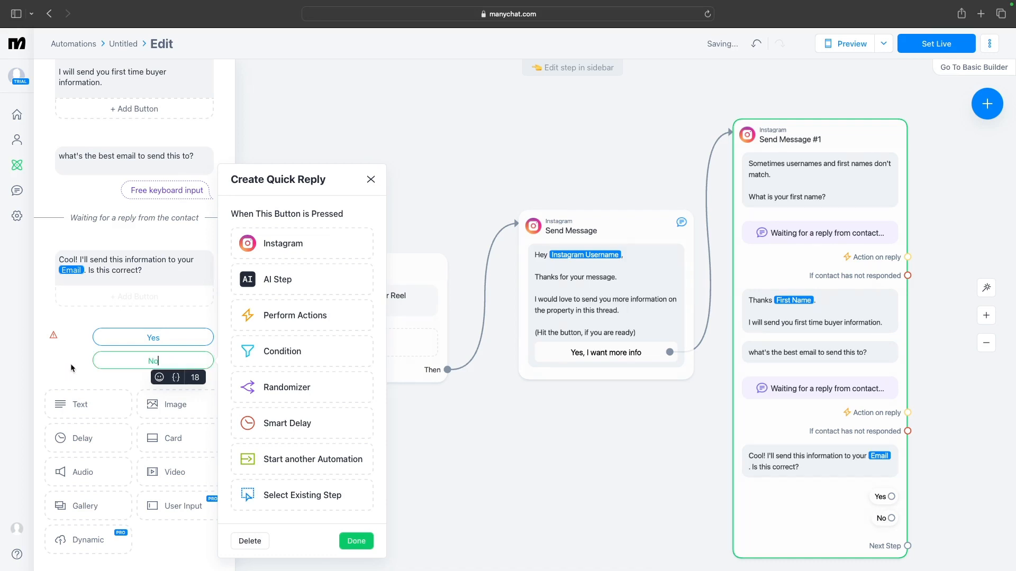
{"action": "left_click", "coordinate": [71, 365]}
{"action": "left_click", "coordinate": [67, 339]}
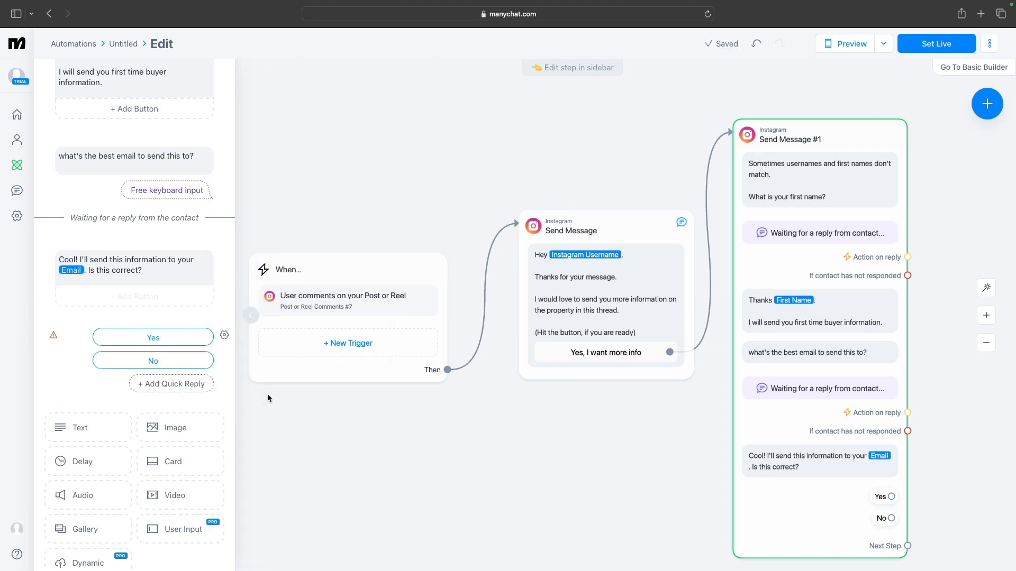
Move the trigger, Send Message and Send Message #1 blocks leftward on the canvas
{"action": "left_click", "coordinate": [384, 294]}
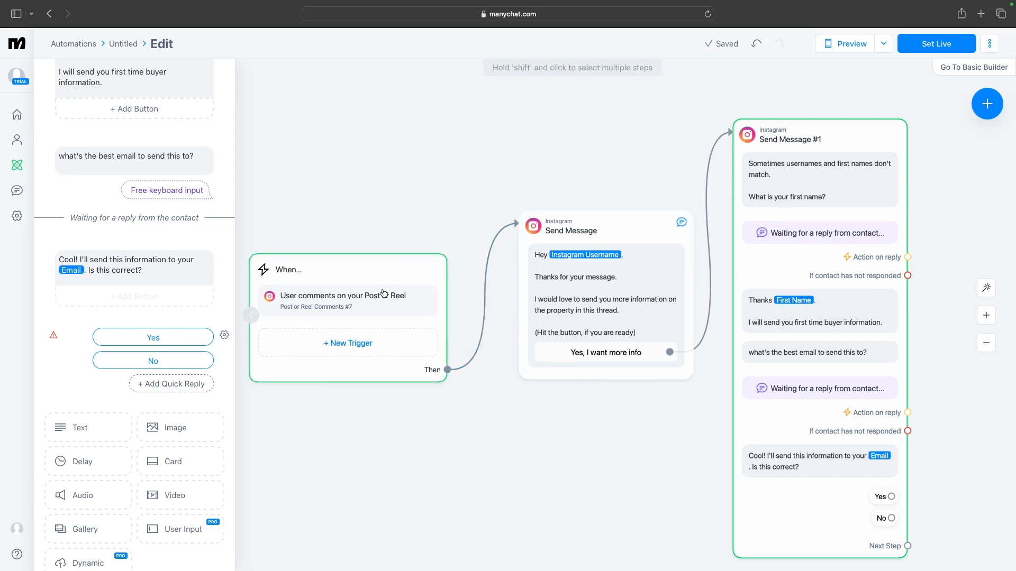
{"action": "left_click", "coordinate": [407, 297]}
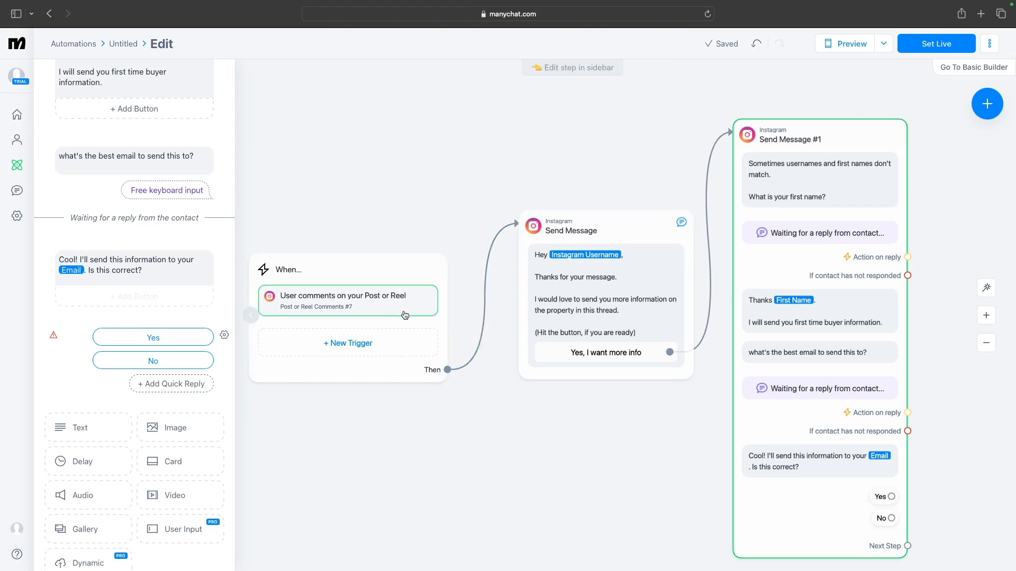
{"action": "left_click", "coordinate": [441, 307]}
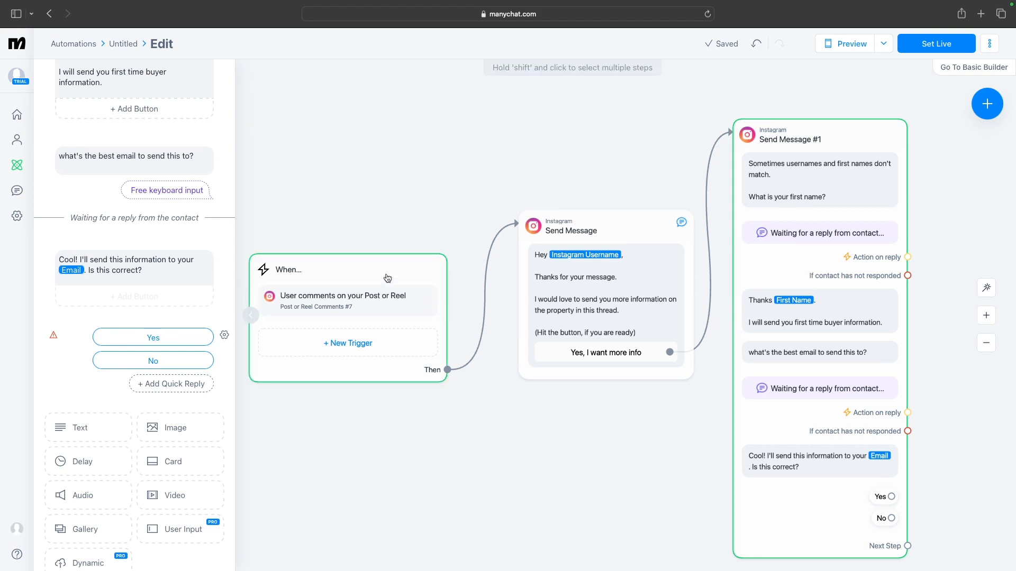
{"action": "left_click", "coordinate": [389, 294]}
{"action": "left_click", "coordinate": [370, 295]}
{"action": "left_click", "coordinate": [362, 298]}
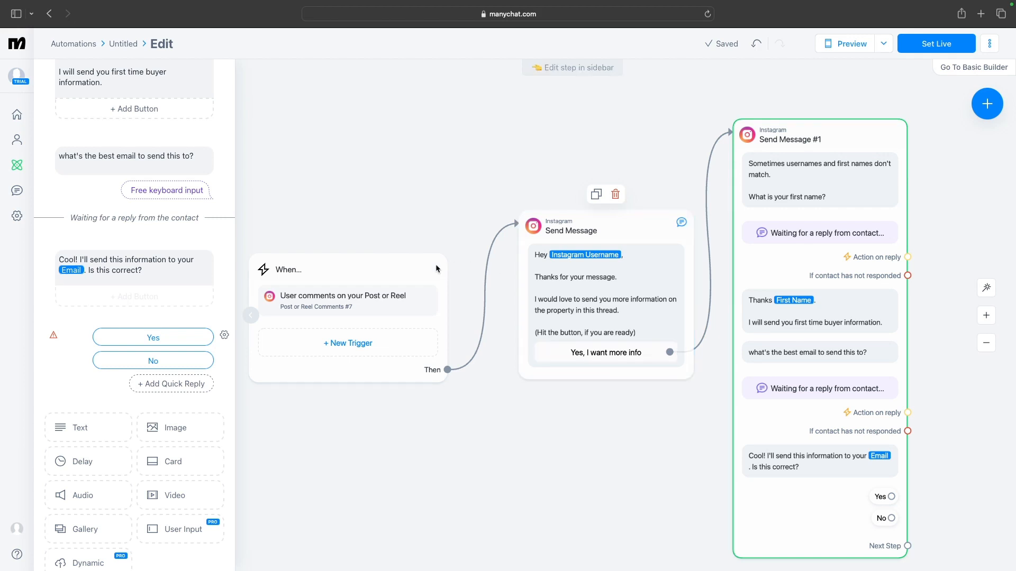
{"action": "left_click_drag", "start_coordinate": [384, 257], "coordinate": [264, 242]}
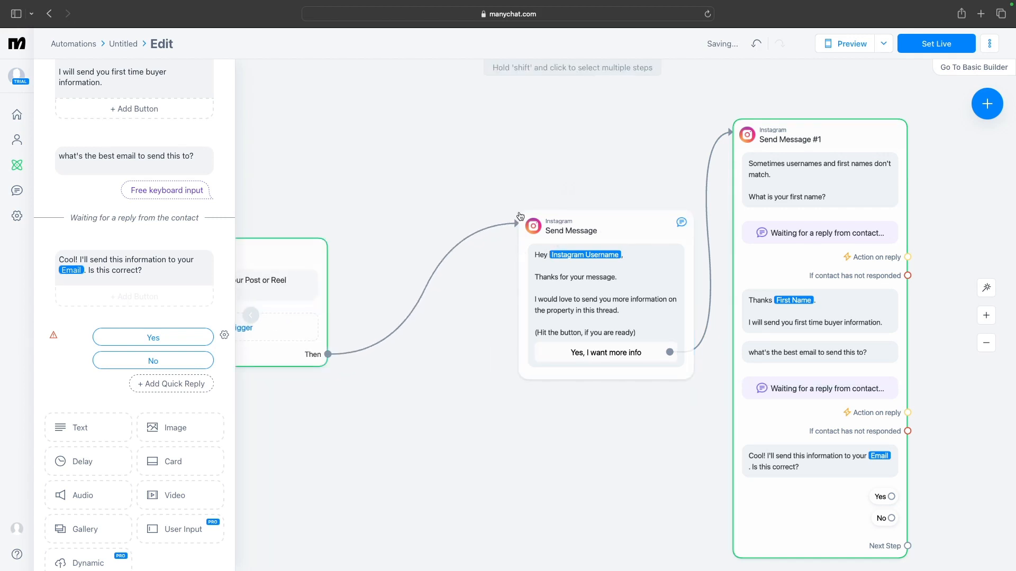
{"action": "left_click_drag", "start_coordinate": [621, 240], "coordinate": [458, 226]}
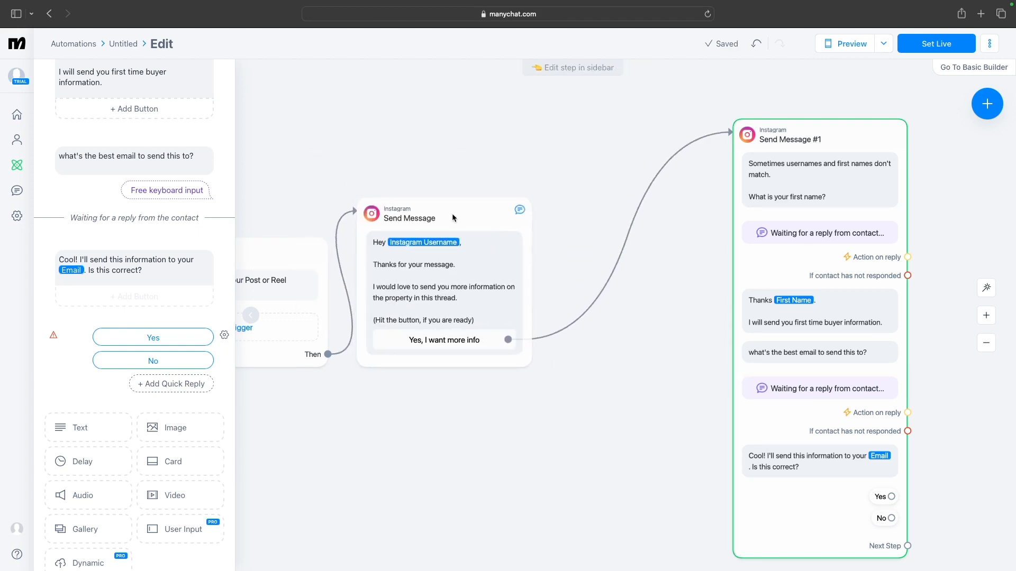
{"action": "left_click_drag", "start_coordinate": [846, 140], "coordinate": [720, 126]}
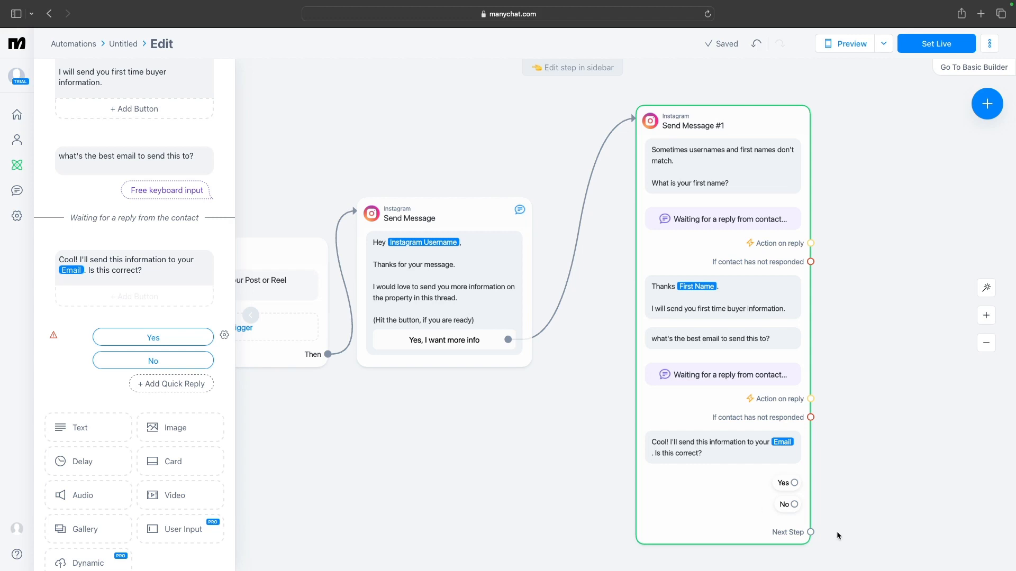
Connect the first-name question's "If contact has not responded" outcome to a new Instagram message step
{"action": "left_click_drag", "start_coordinate": [590, 489], "coordinate": [304, 483]}
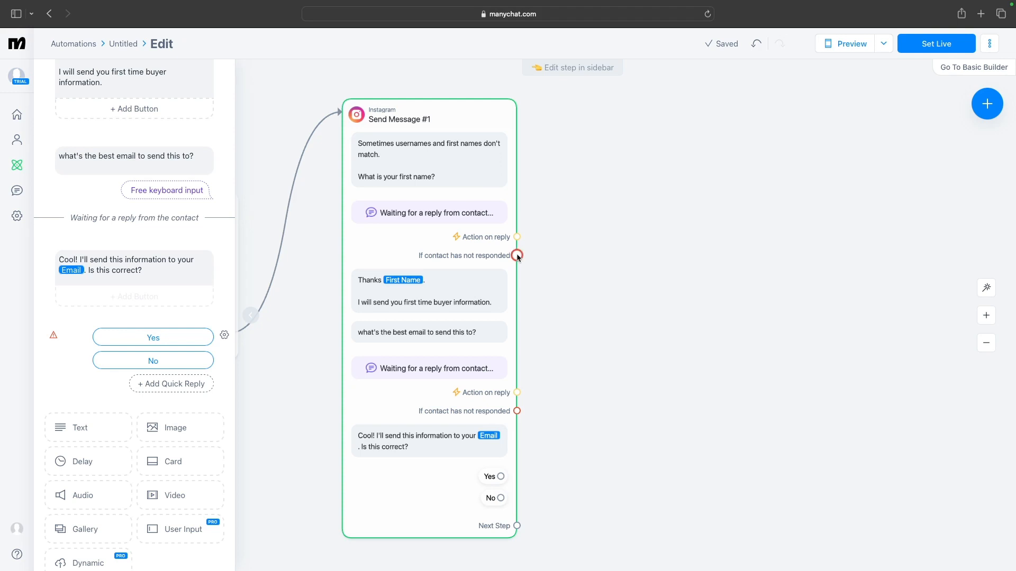
{"action": "left_click_drag", "start_coordinate": [517, 256], "coordinate": [572, 115]}
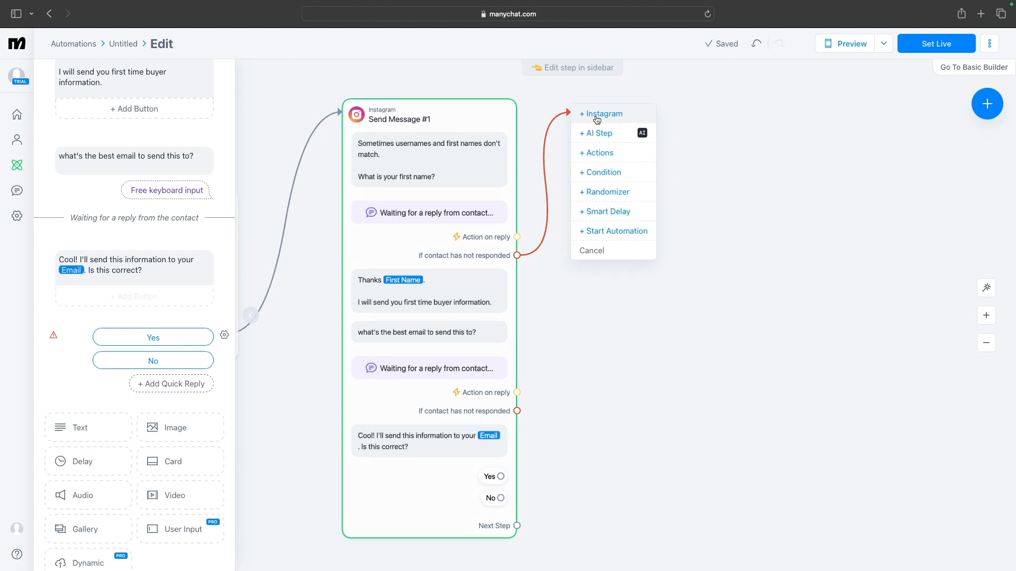
{"action": "left_click", "coordinate": [597, 118]}
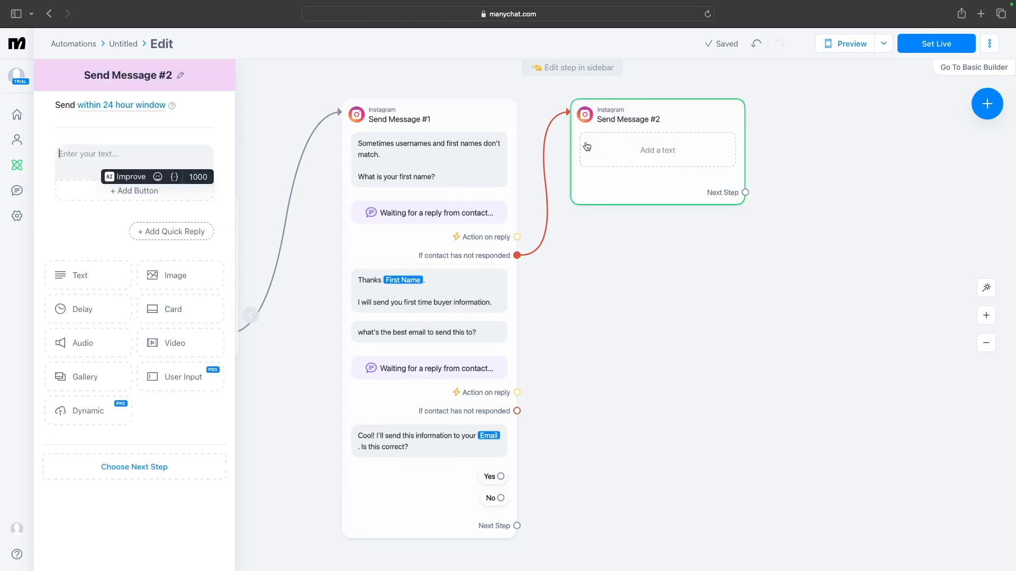
{"action": "left_click", "coordinate": [479, 151]}
{"action": "left_click", "coordinate": [186, 149]}
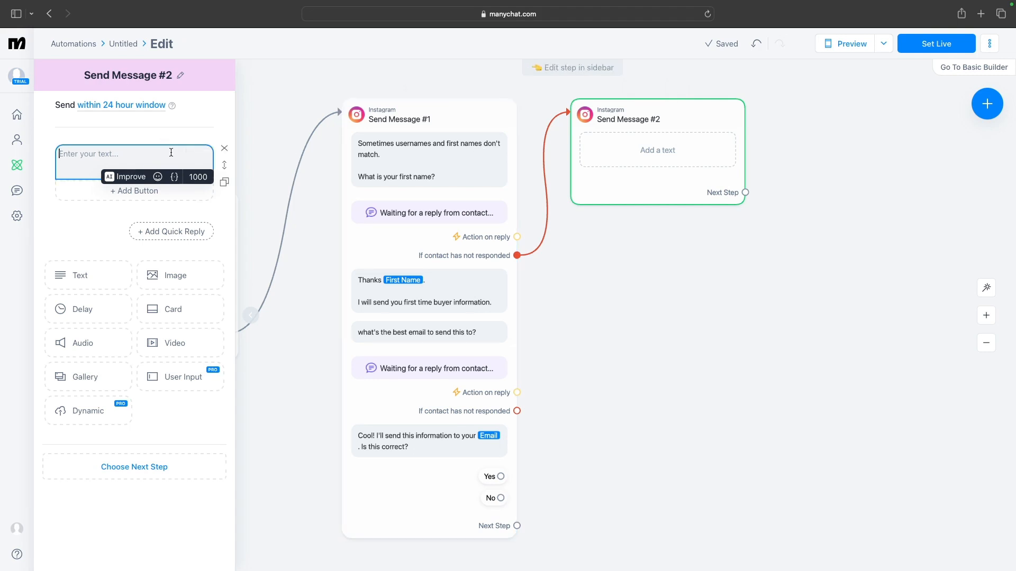
Write the reminder text "Hey, you have not provided your first name."
{"action": "type", "text": "Hey, "}
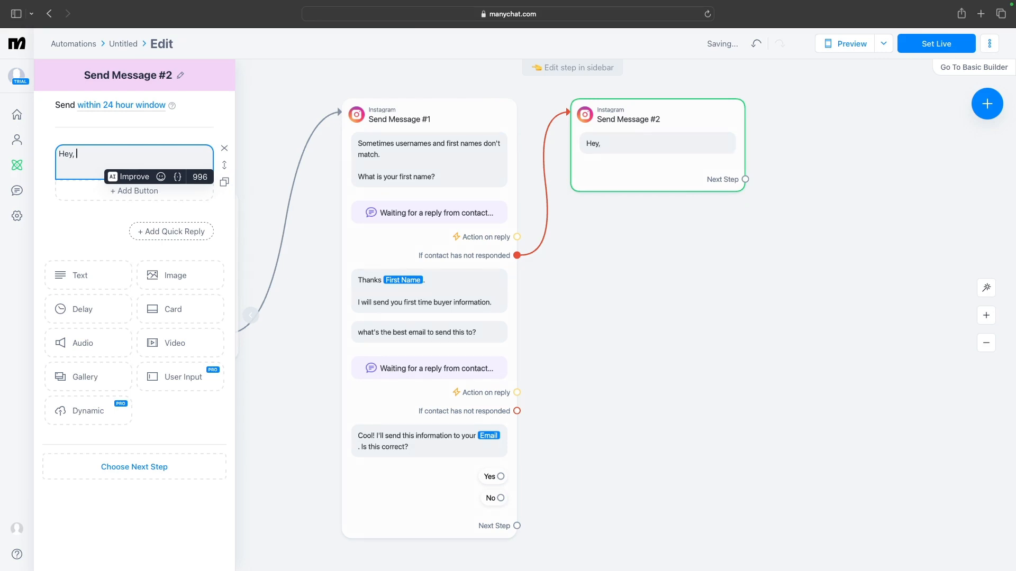
{"action": "type", "text": "you have not"}
{"action": "type", "text": "provided "}
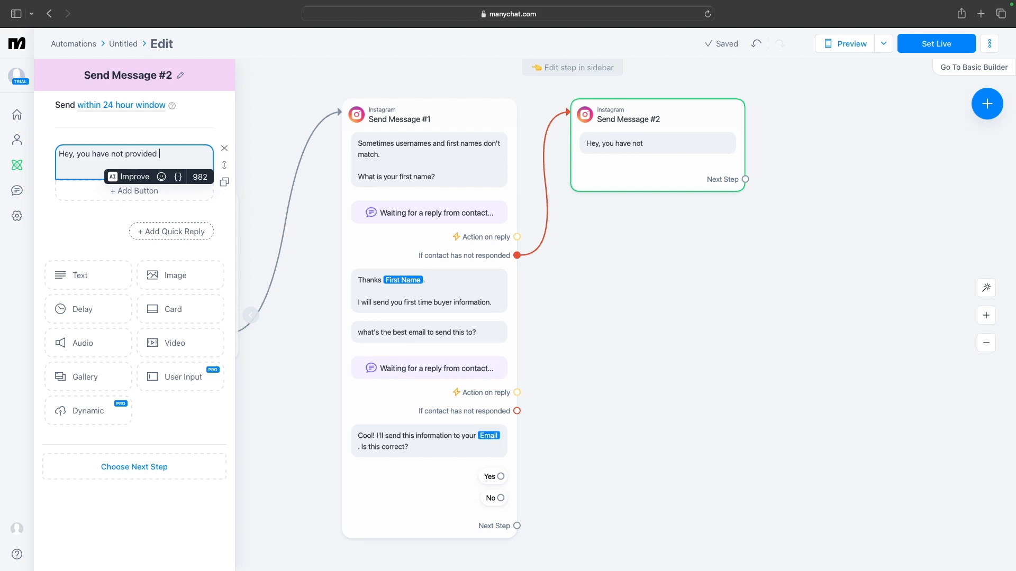
{"action": "type", "text": "you"}
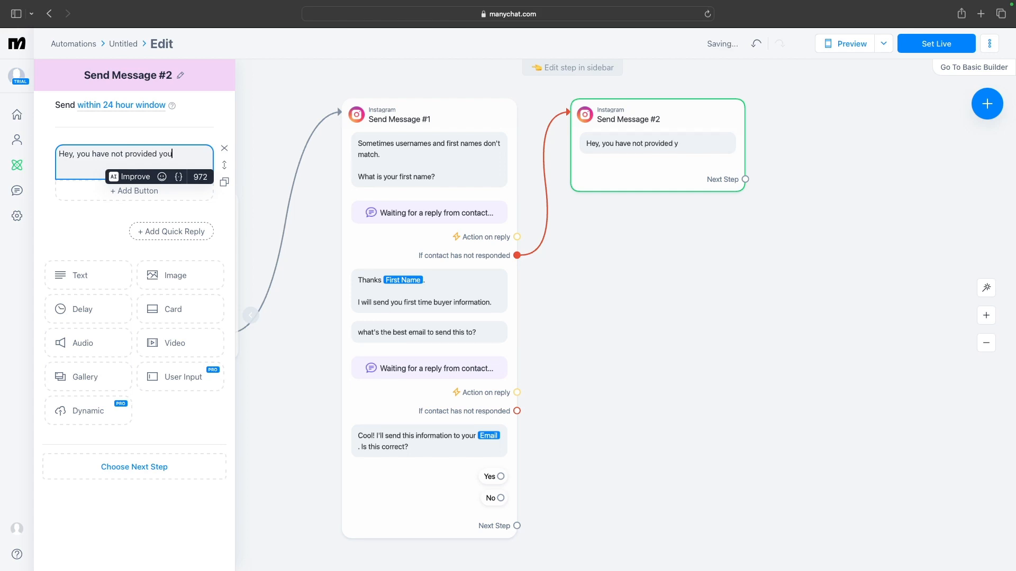
{"action": "type", "text": "r first "}
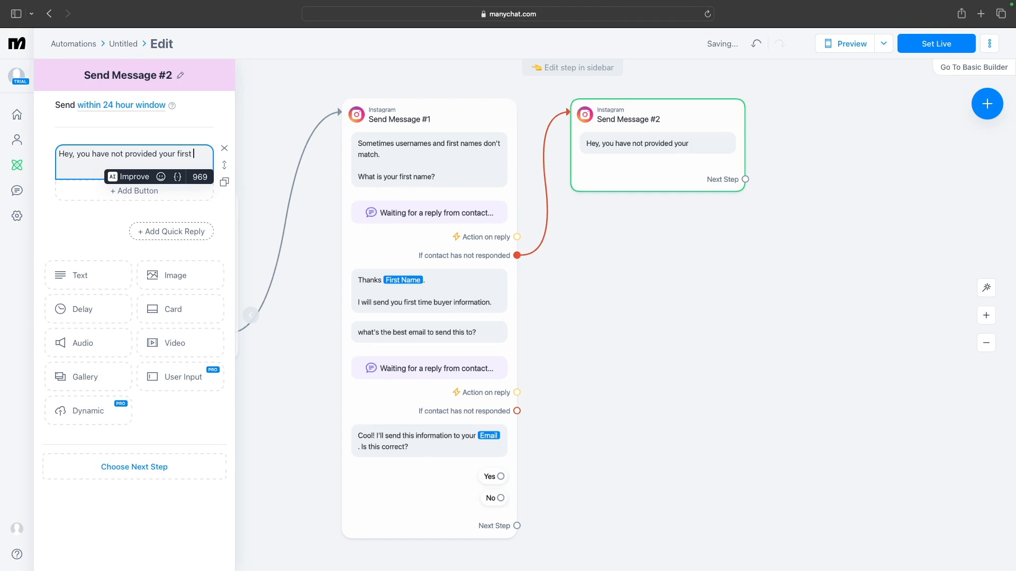
{"action": "type", "text": "name."}
Add a "Gentle reminder" line with an emoji below the reminder message text
{"action": "key", "text": "Return"}
{"action": "key", "text": "Return"}
{"action": "type", "text": "Gentle"}
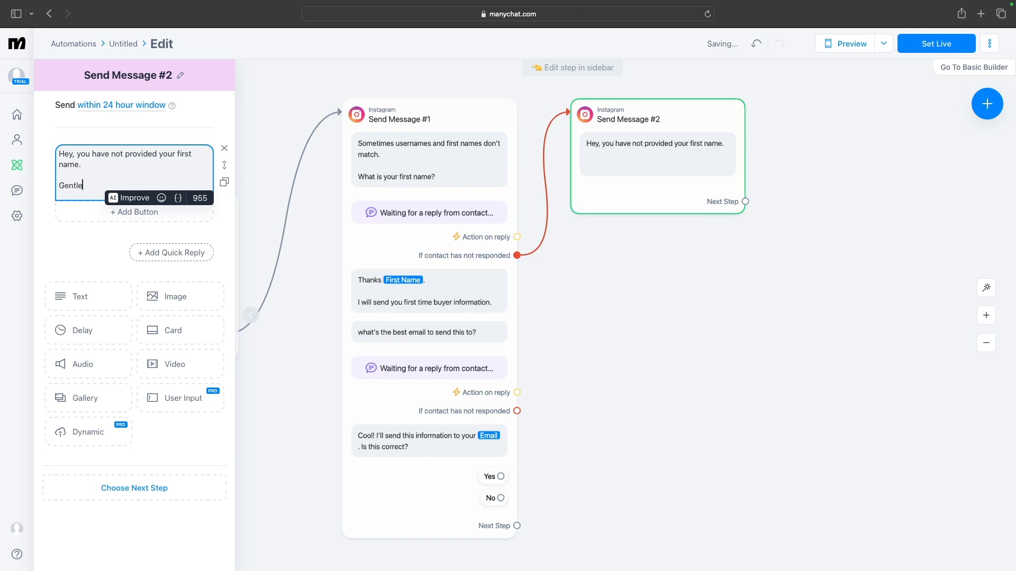
{"action": "type", "text": " remonder"}
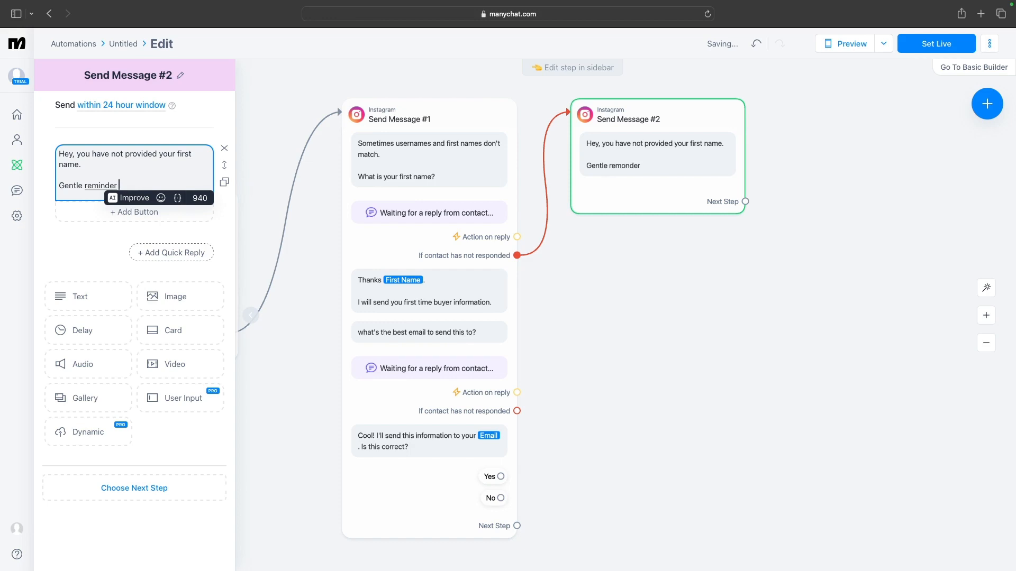
{"action": "left_click", "coordinate": [161, 199]}
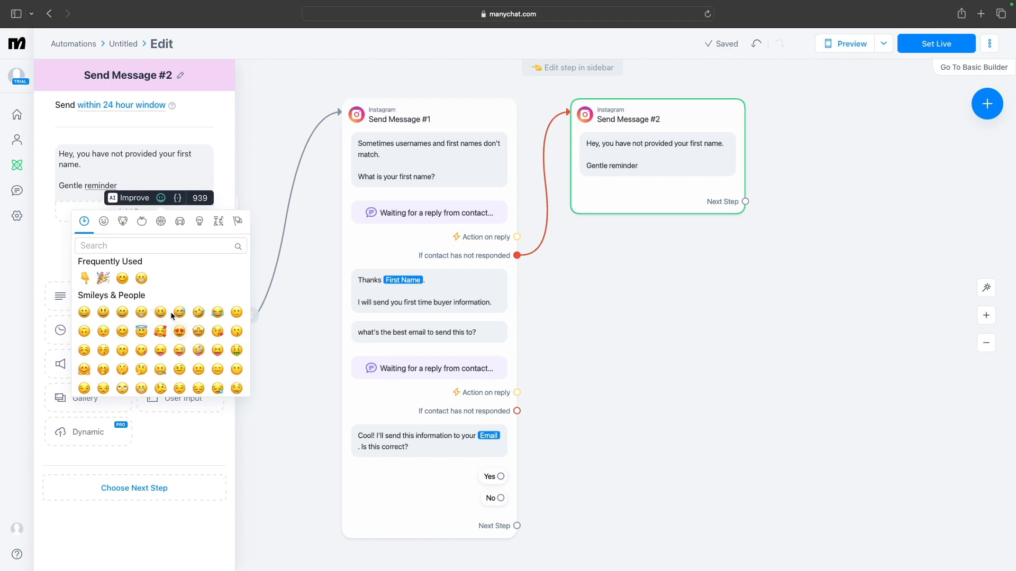
{"action": "left_click", "coordinate": [84, 388]}
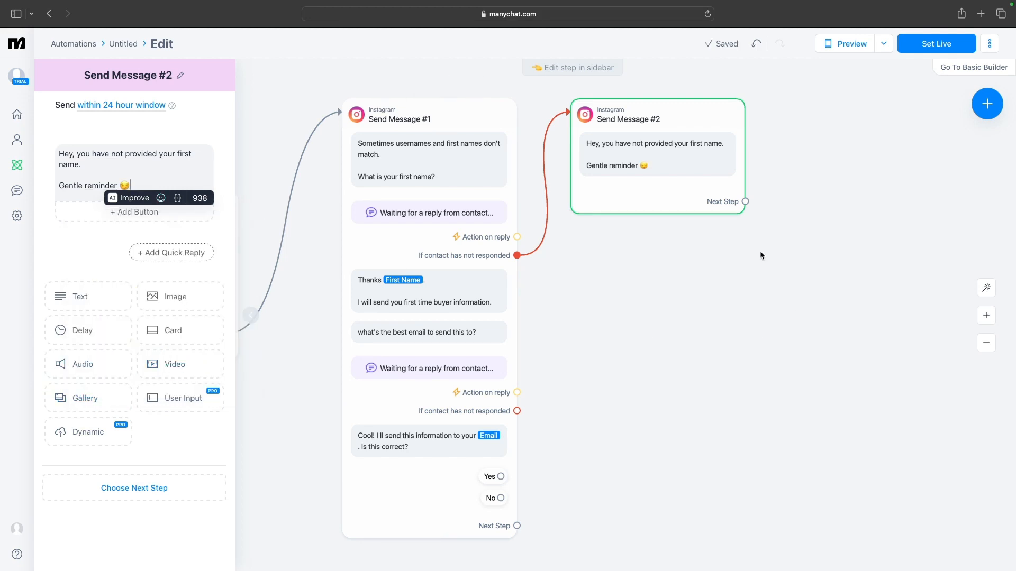
Duplicate the reminder message step, place the copy lower, and connect the email question's "If contact has not responded" outcome to it
{"action": "mouse_move", "coordinate": [708, 192]}
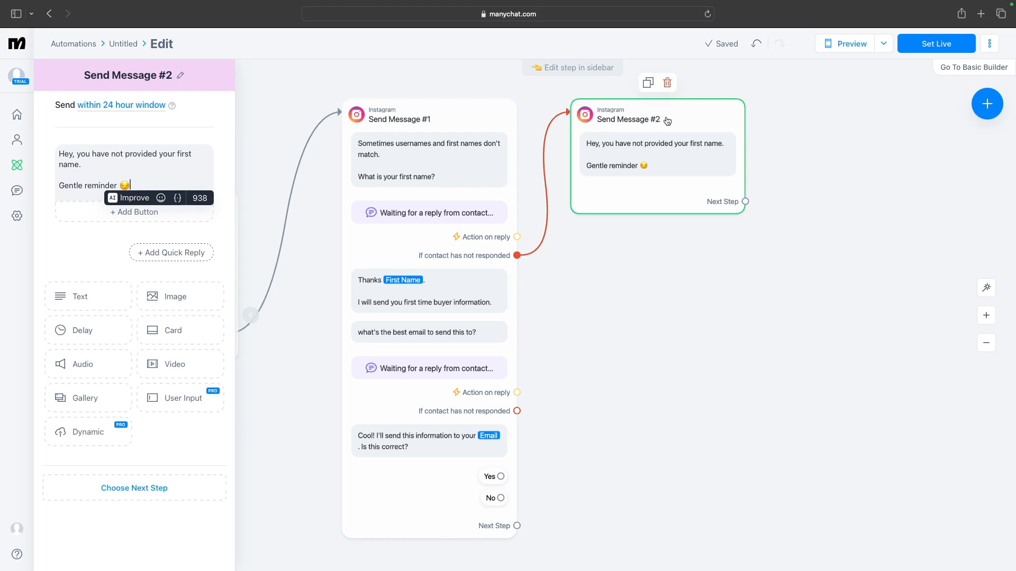
{"action": "left_click", "coordinate": [650, 87]}
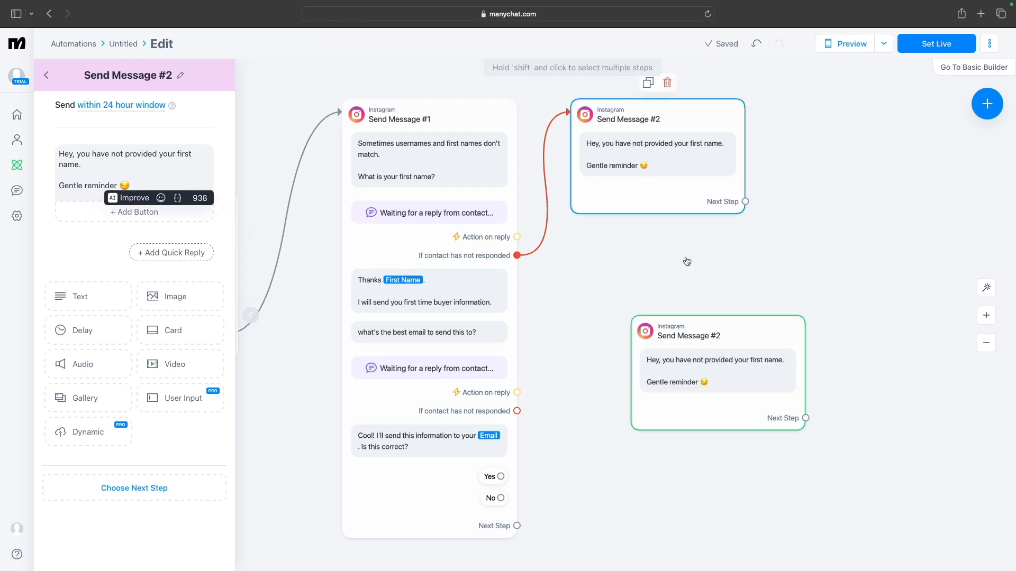
{"action": "left_click_drag", "start_coordinate": [703, 336], "coordinate": [668, 315]}
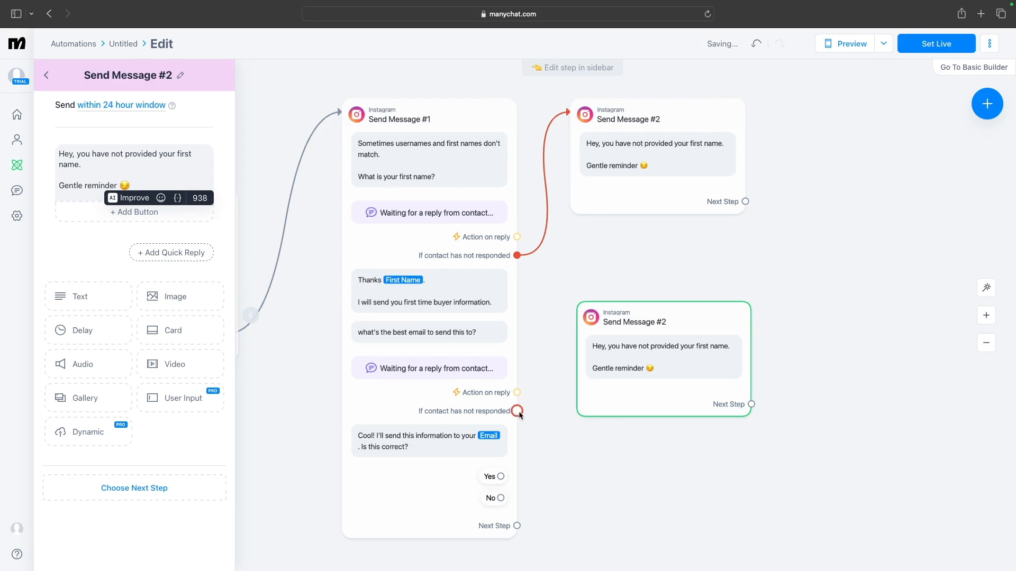
{"action": "left_click_drag", "start_coordinate": [520, 416], "coordinate": [583, 321]}
{"action": "left_click", "coordinate": [608, 353]}
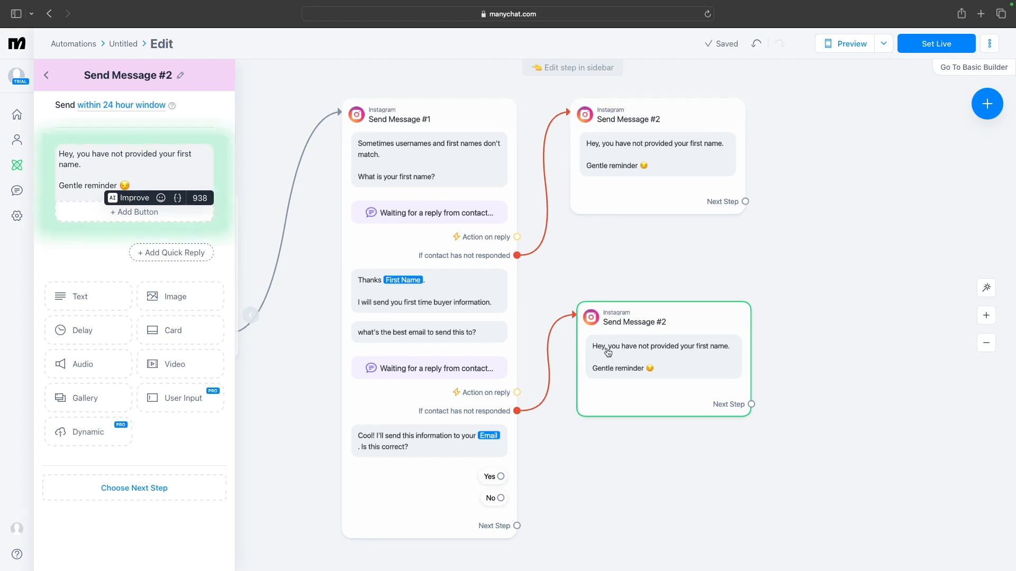
Change the copy's greeting from "Hey" to "Hello" followed by the First Name field
{"action": "left_click", "coordinate": [75, 153]}
{"action": "key", "text": "BackSpace"}
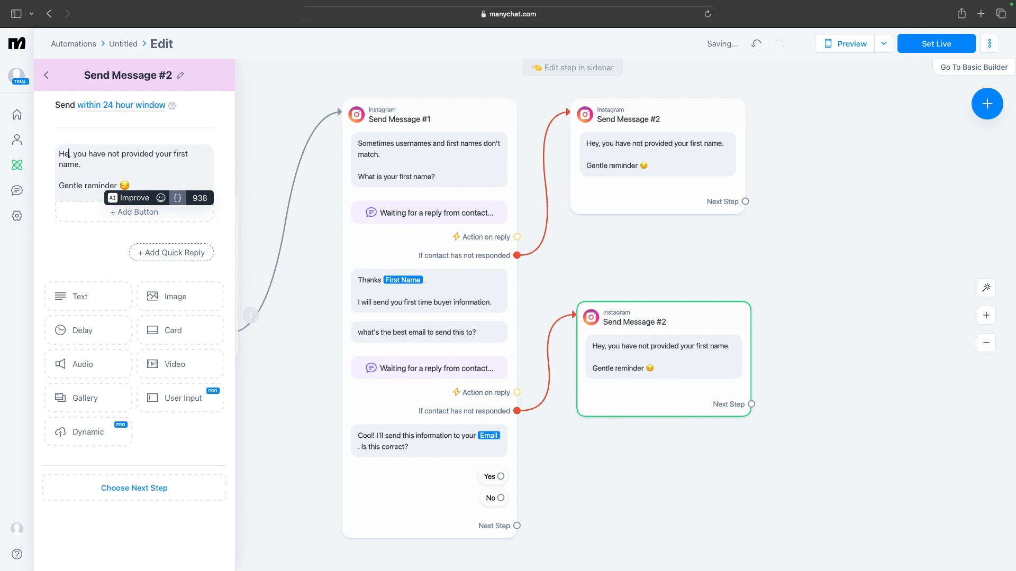
{"action": "type", "text": "ll"}
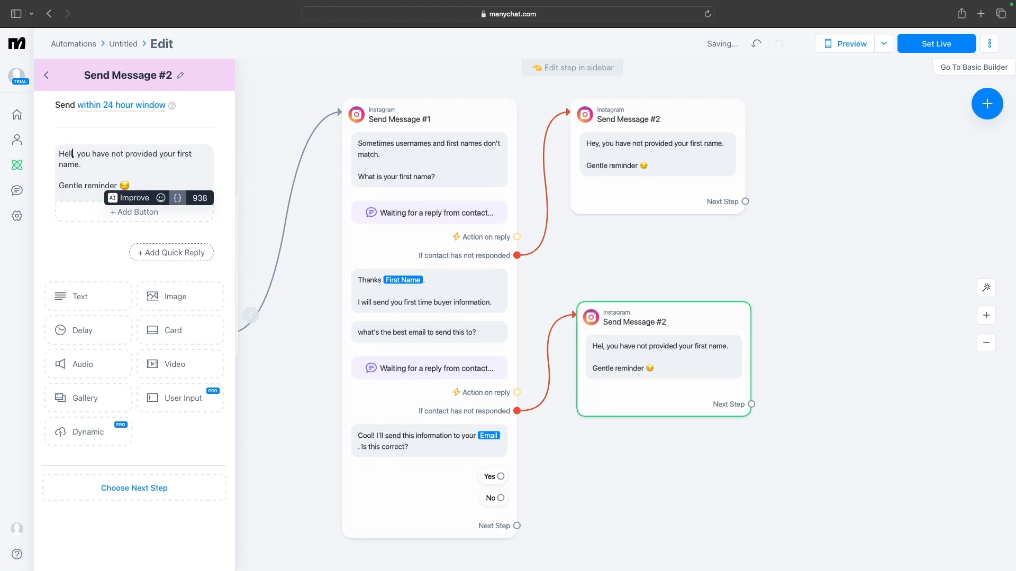
{"action": "type", "text": "o"}
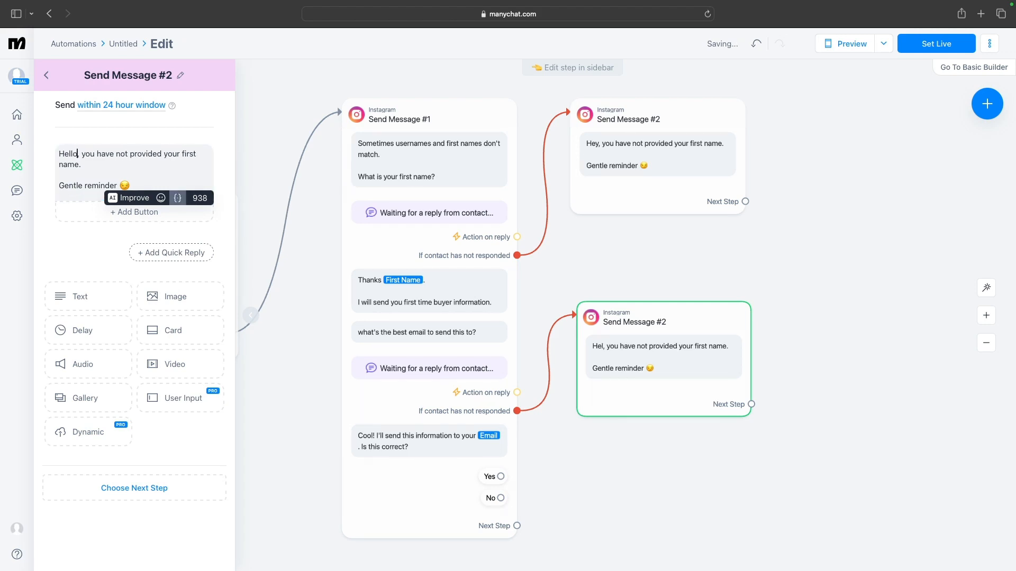
{"action": "type", "text": " {"}
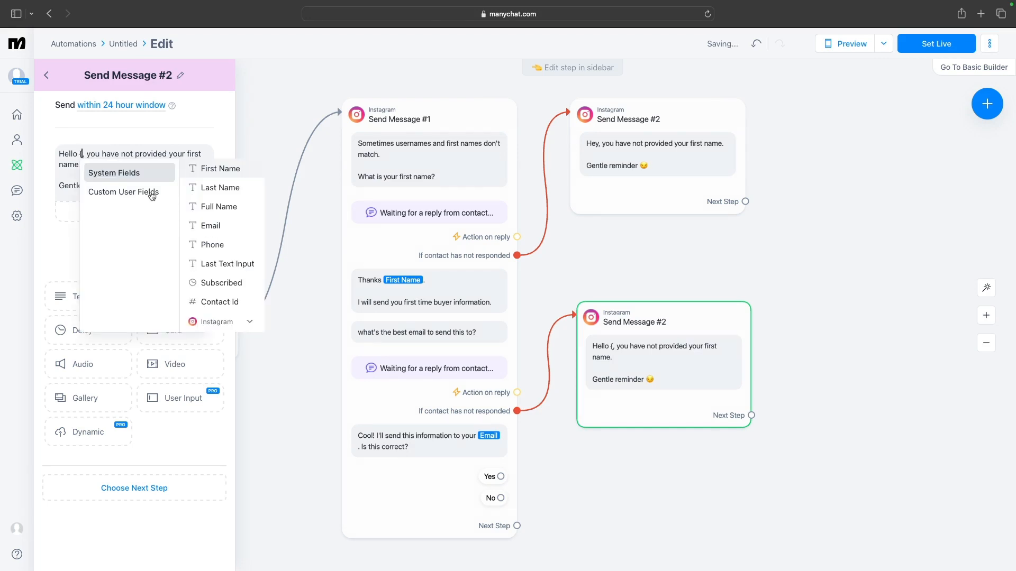
{"action": "left_click", "coordinate": [211, 177]}
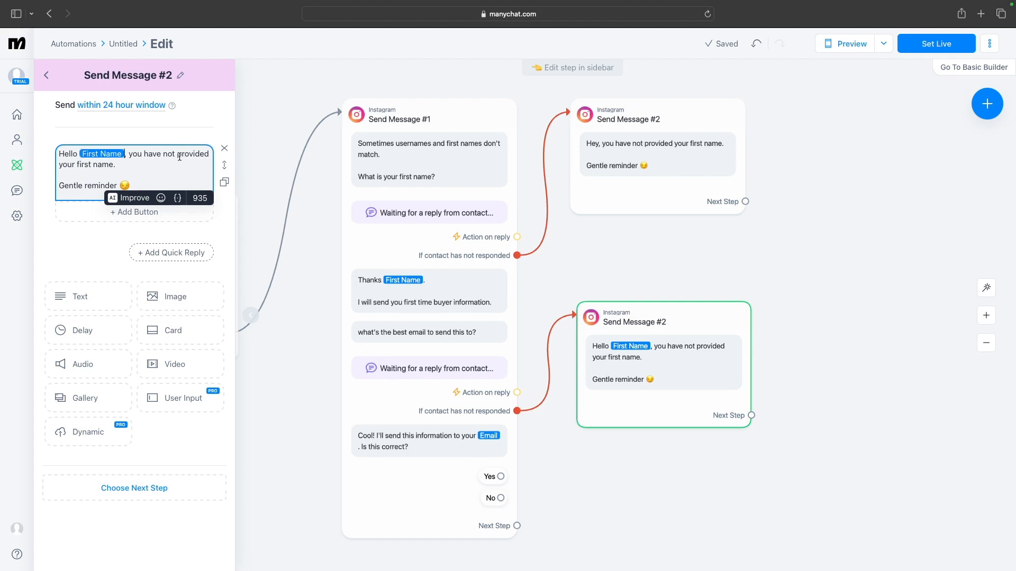
Replace "first name" with "email address" in the copy's text and nudge the block slightly upward
{"action": "double_click", "coordinate": [99, 164]}
{"action": "key", "text": "BackSpace"}
{"action": "key", "text": "BackSpace"}
{"action": "key", "text": "BackSpace"}
{"action": "key", "text": "BackSpace"}
{"action": "key", "text": "BackSpace"}
{"action": "key", "text": "BackSpace"}
{"action": "key", "text": "BackSpace"}
{"action": "key", "text": "BackSpace"}
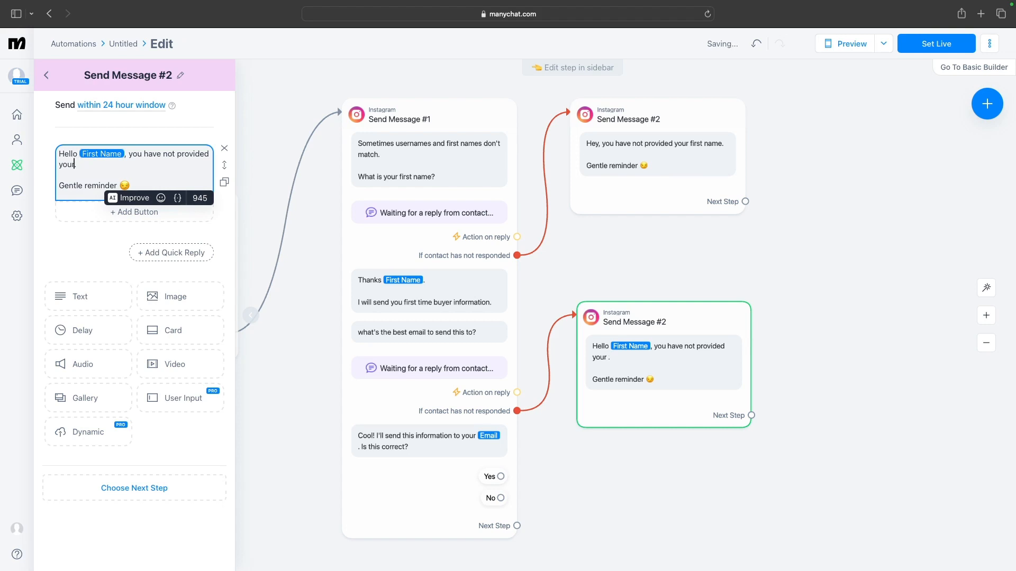
{"action": "type", "text": "email address"}
{"action": "left_click", "coordinate": [221, 216]}
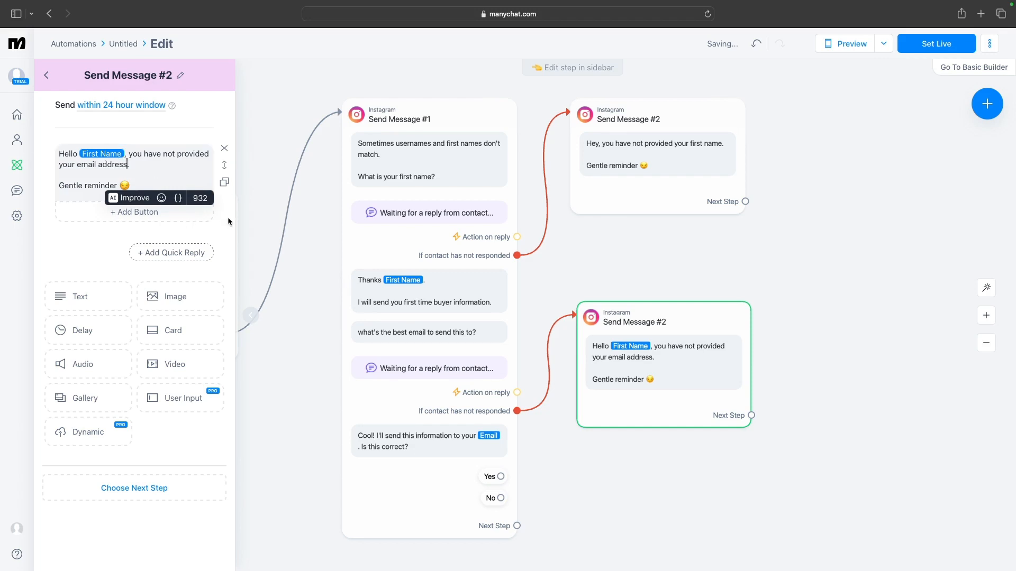
{"action": "mouse_move", "coordinate": [675, 326]}
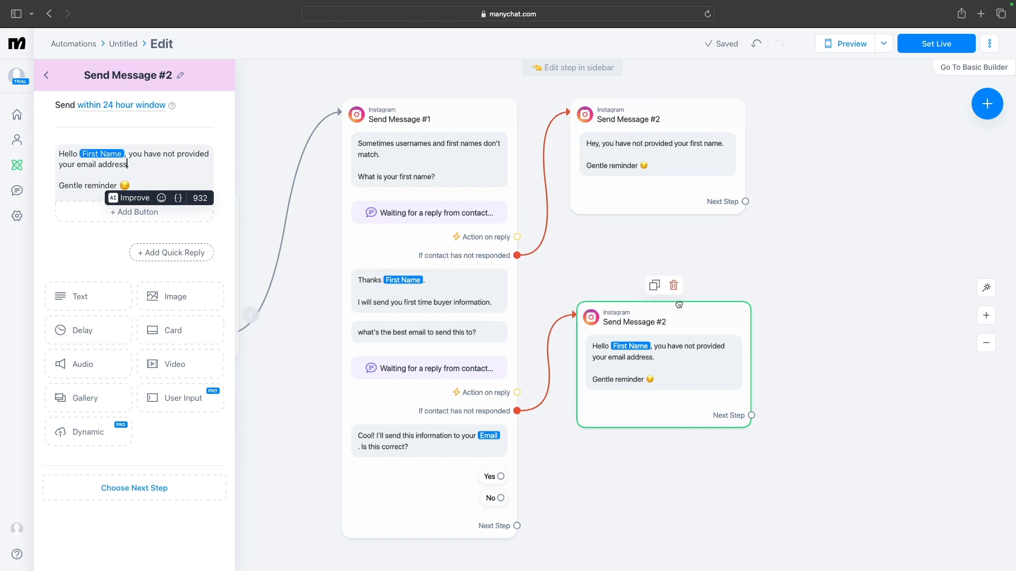
{"action": "left_click_drag", "start_coordinate": [687, 318], "coordinate": [681, 298]}
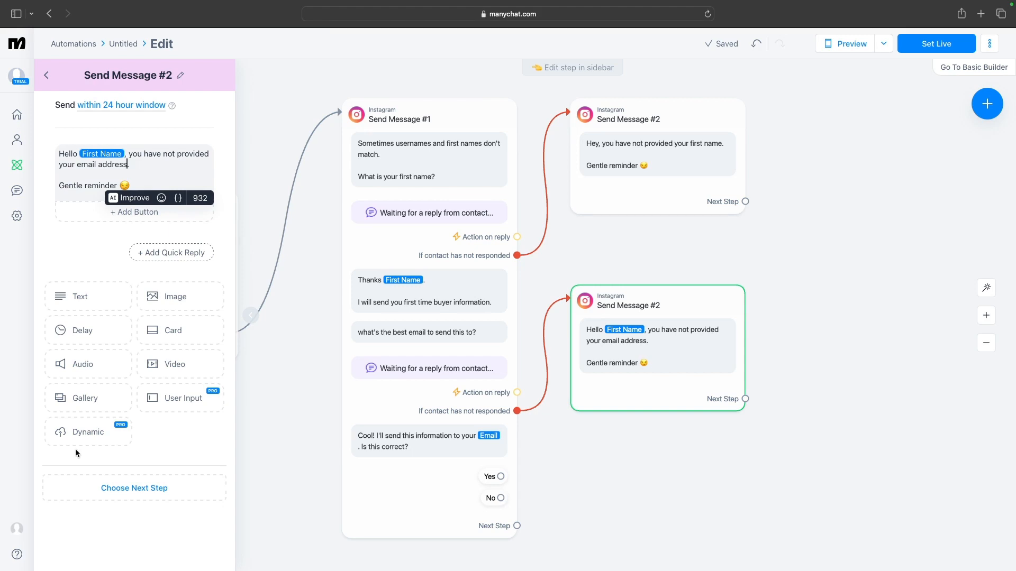
Connect the confirmation's "No" quick reply to a new Instagram message step
{"action": "left_click", "coordinate": [430, 485]}
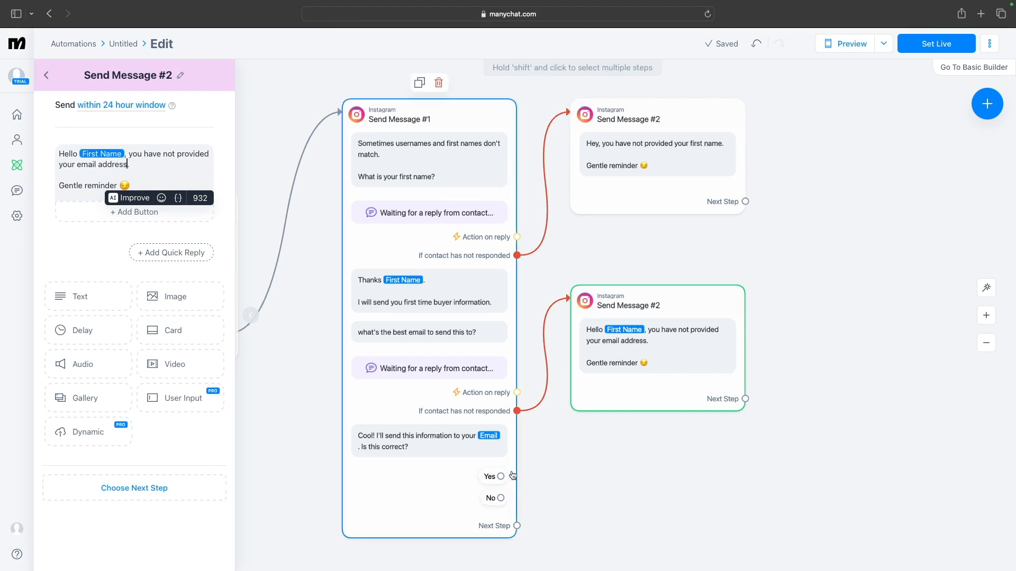
{"action": "left_click", "coordinate": [262, 471]}
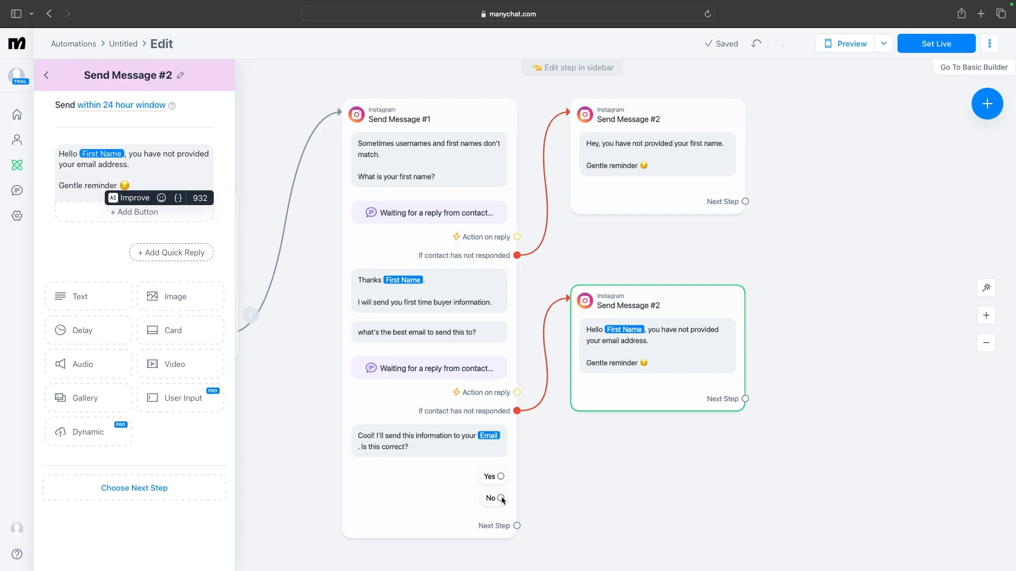
{"action": "left_click", "coordinate": [501, 497]}
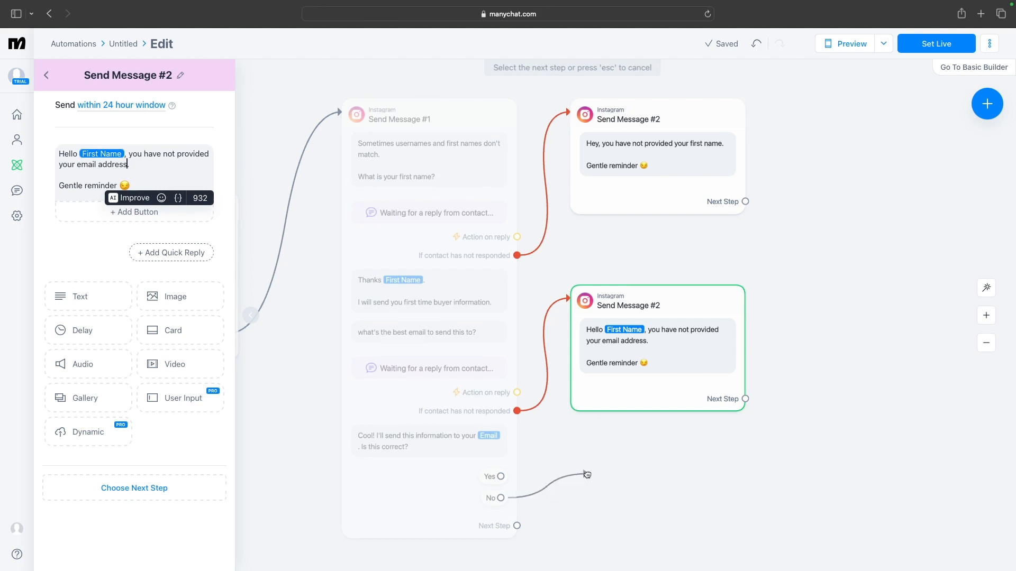
{"action": "left_click", "coordinate": [587, 473]}
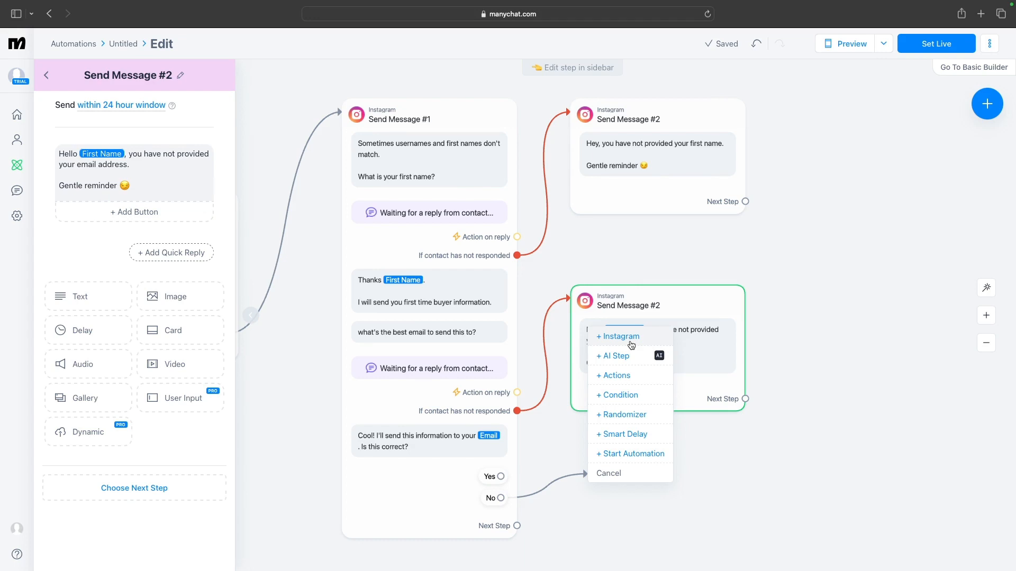
{"action": "left_click", "coordinate": [631, 345]}
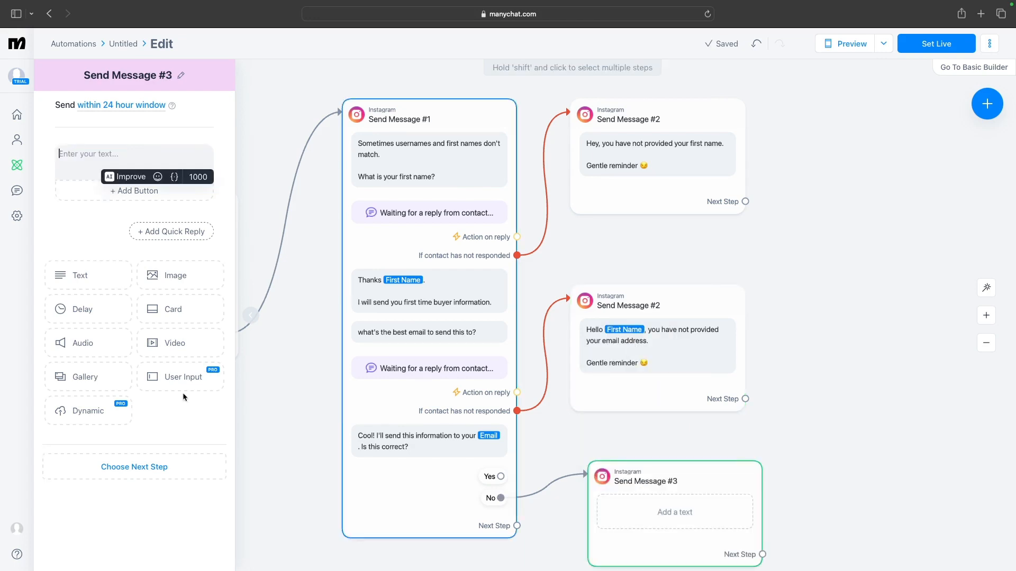
Replace the new message's empty text with a User Input question reading "That's not a problem. What's the correct email?"
{"action": "left_click", "coordinate": [196, 387]}
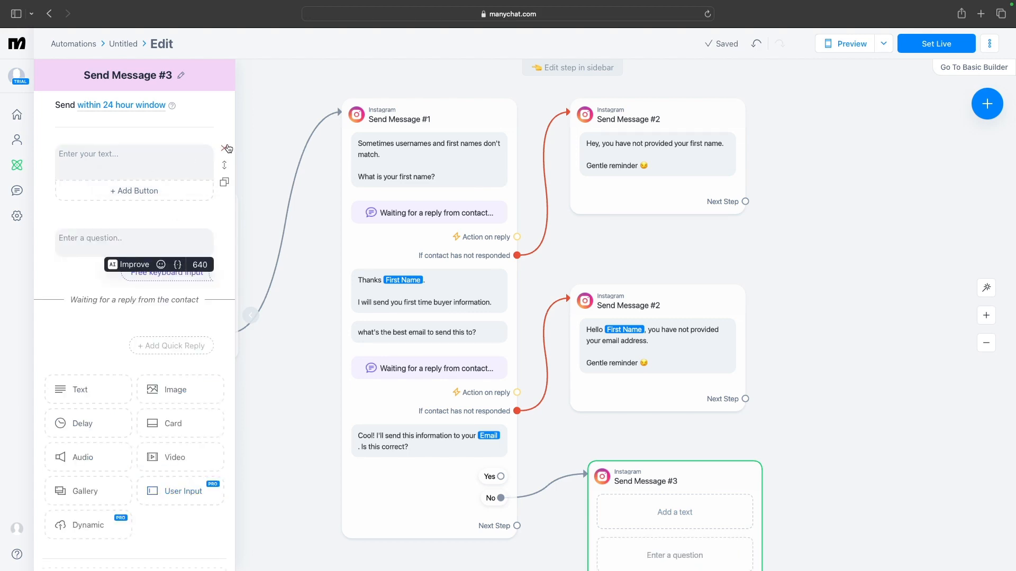
{"action": "left_click", "coordinate": [227, 149]}
{"action": "left_click", "coordinate": [126, 176]}
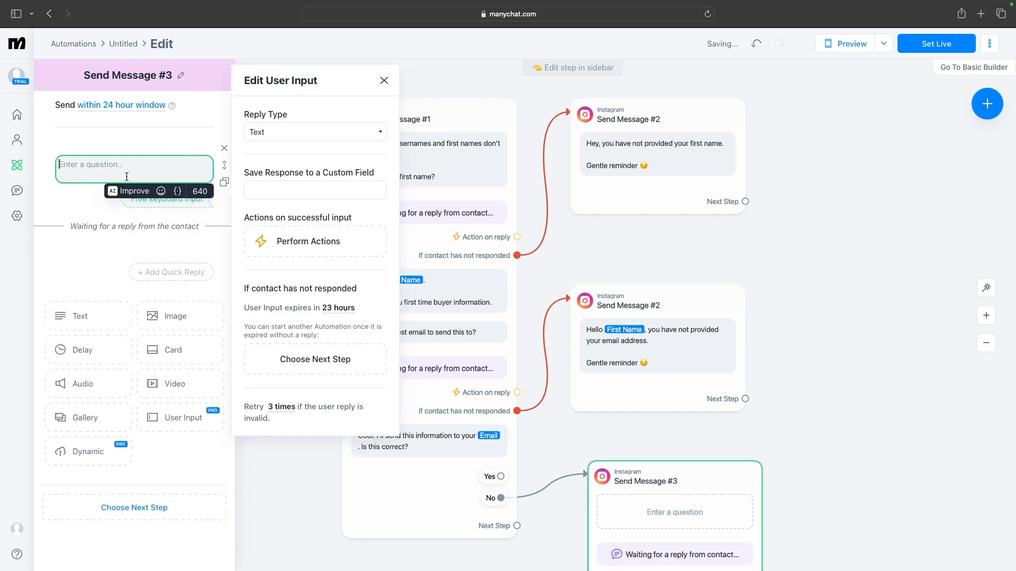
{"action": "type", "text": "Thats"}
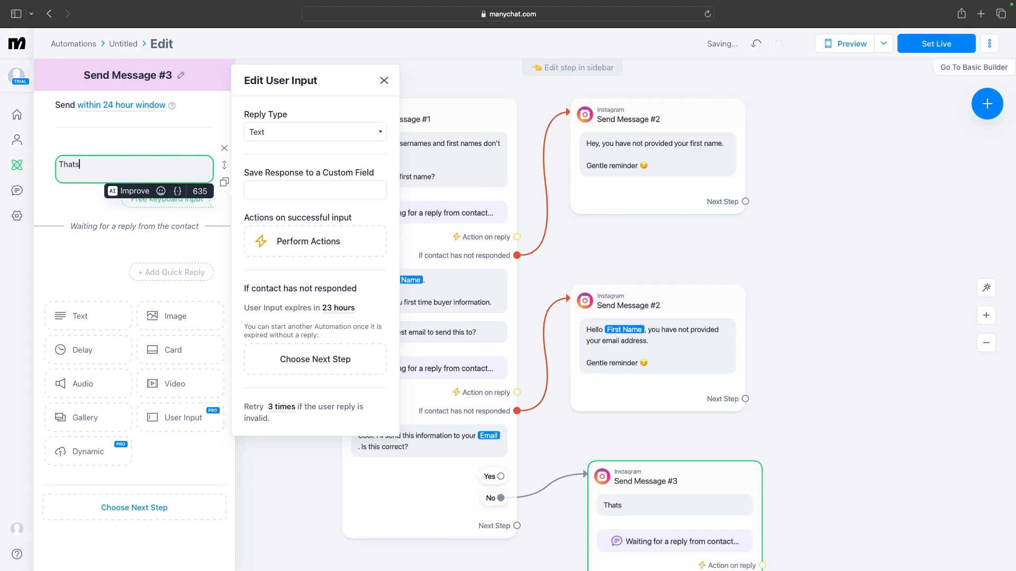
{"action": "key", "text": "BackSpace"}
{"action": "type", "text": "'s not a problem"}
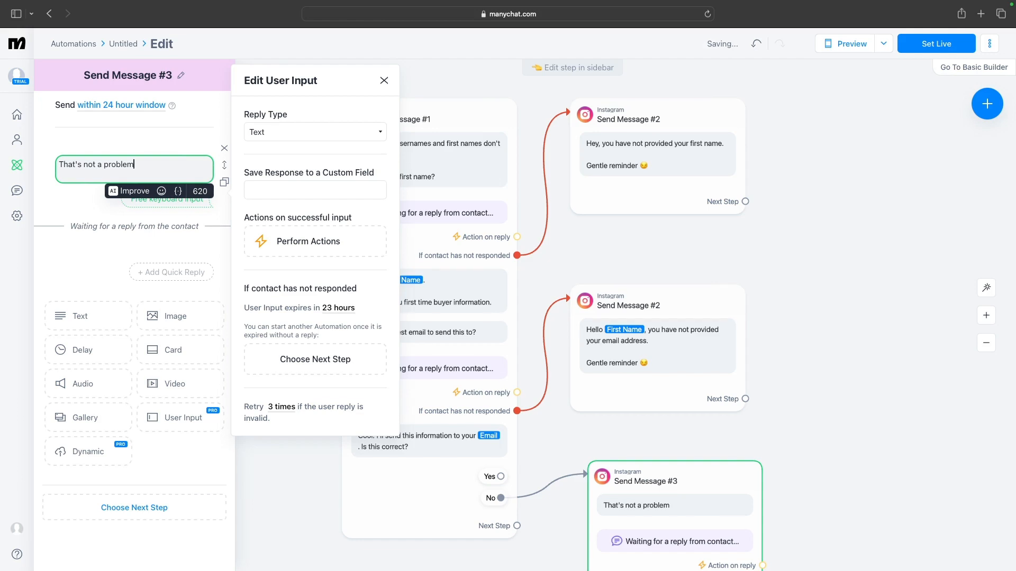
{"action": "type", "text": "."}
{"action": "key", "text": "Return"}
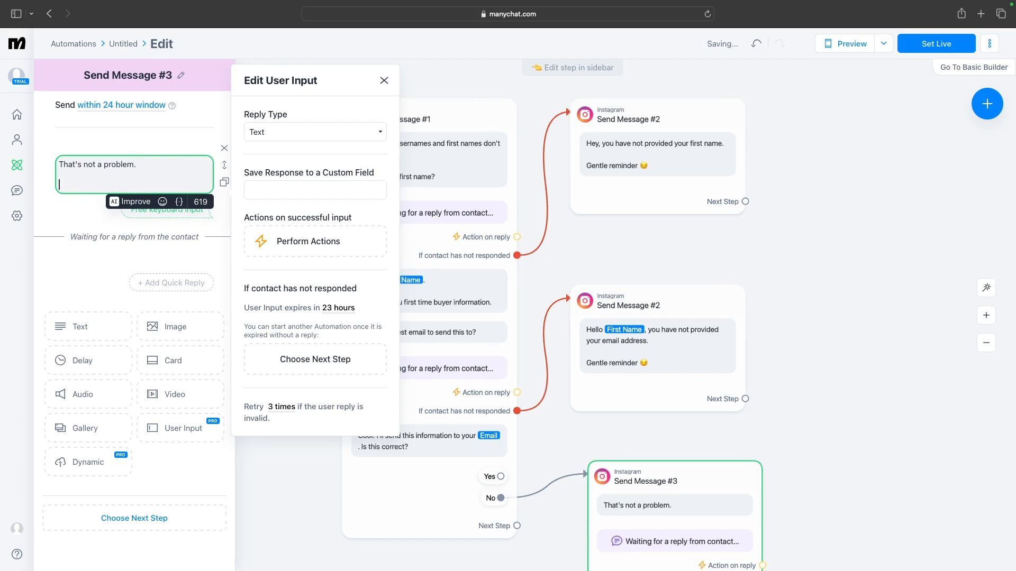
{"action": "type", "text": "What's the "}
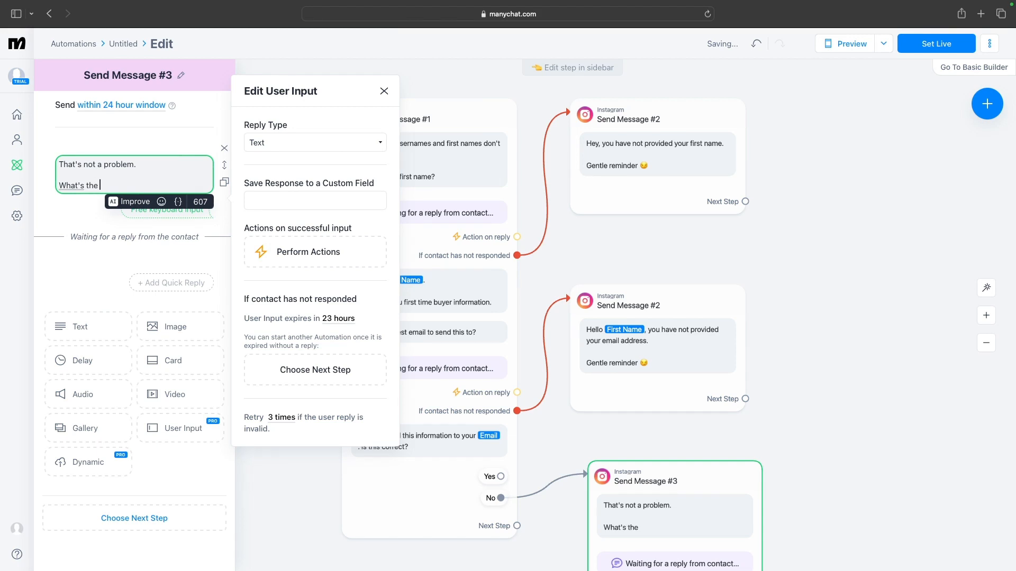
{"action": "type", "text": "correct email to"}
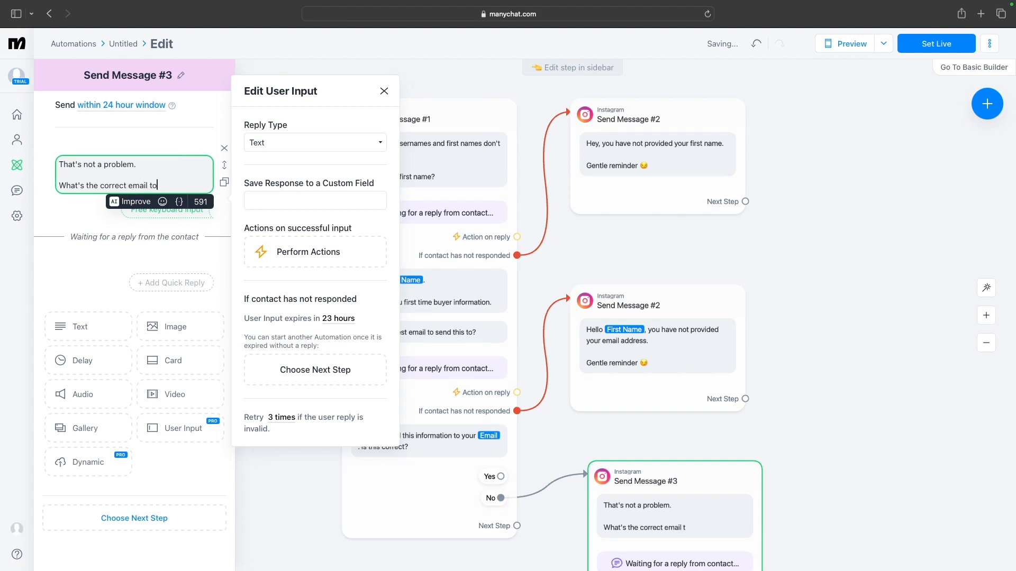
{"action": "type", "text": " u"}
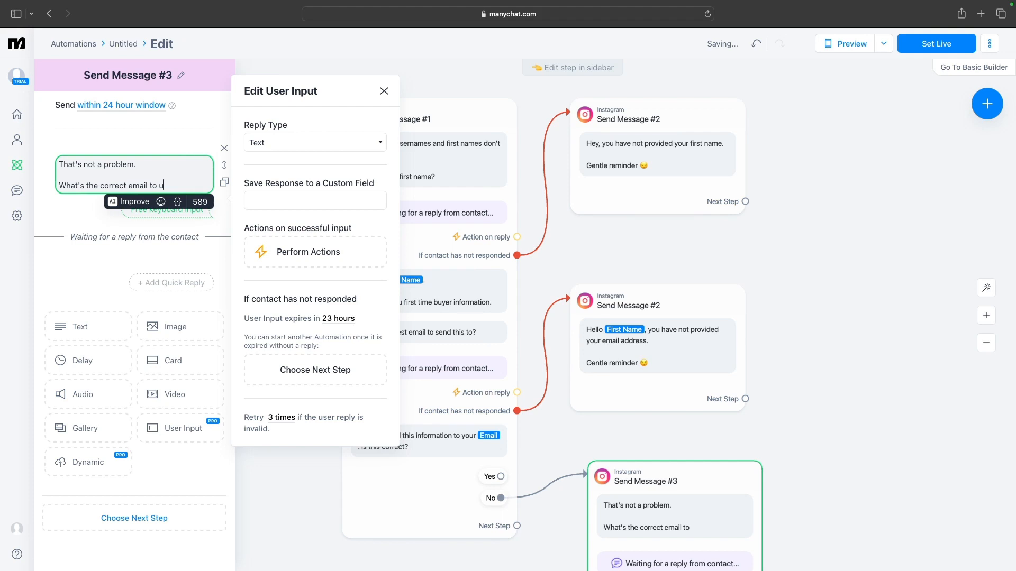
{"action": "key", "text": "BackSpace"}
{"action": "key", "text": "BackSpace"}
{"action": "key", "text": "BackSpace"}
{"action": "key", "text": "BackSpace"}
{"action": "key", "text": "BackSpace"}
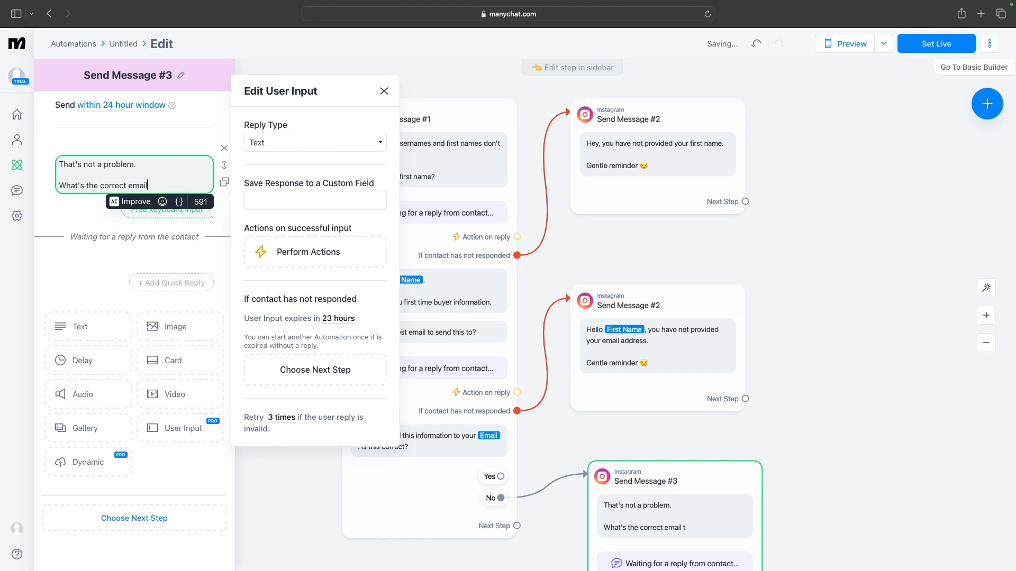
{"action": "type", "text": "?"}
{"action": "left_click", "coordinate": [182, 214]}
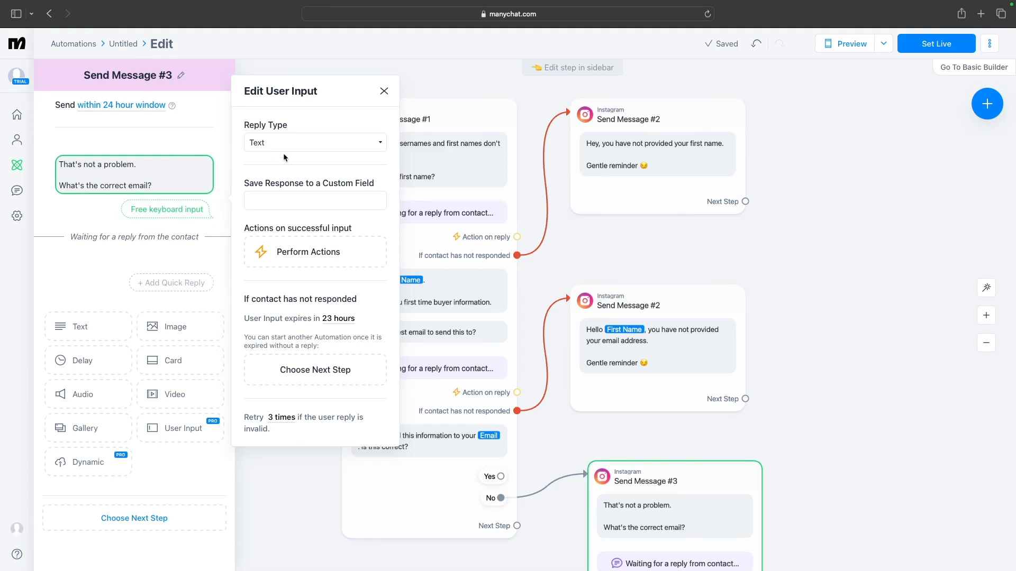
Set the User Input's reply type to Email
{"action": "left_click", "coordinate": [298, 145]}
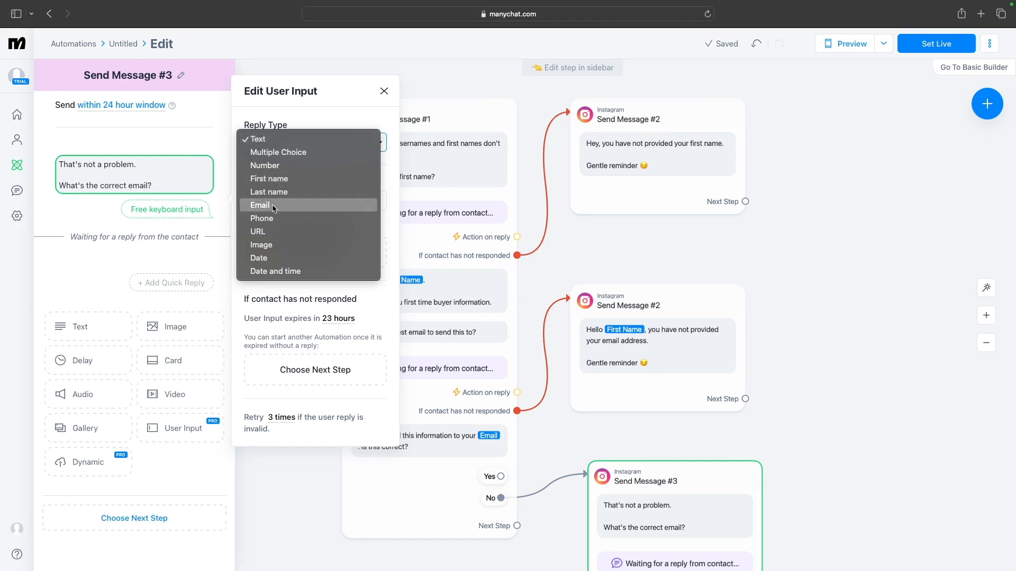
{"action": "left_click", "coordinate": [273, 207]}
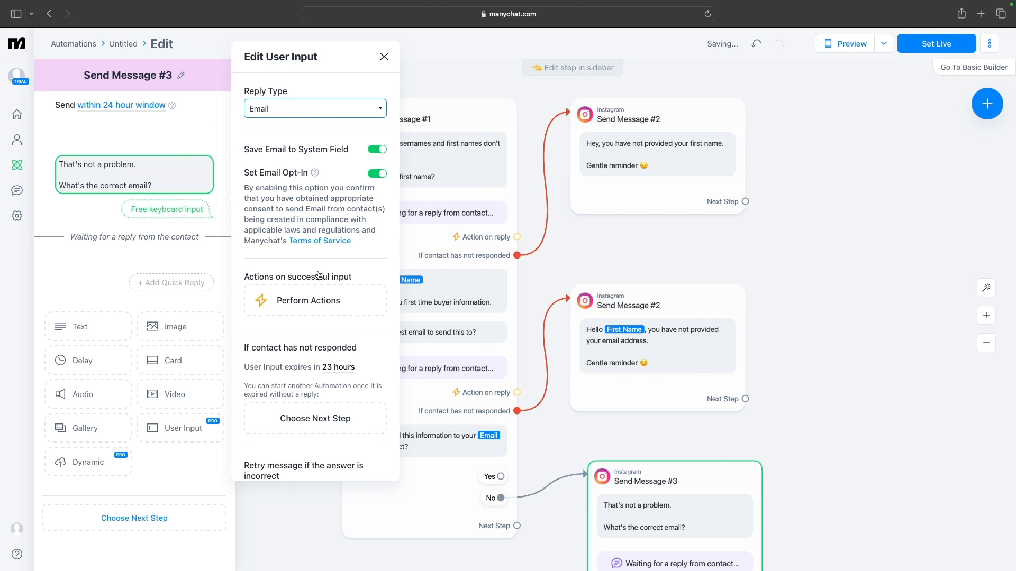
{"action": "scroll", "coordinate": [319, 275], "scroll_direction": "down", "scroll_amount": 3}
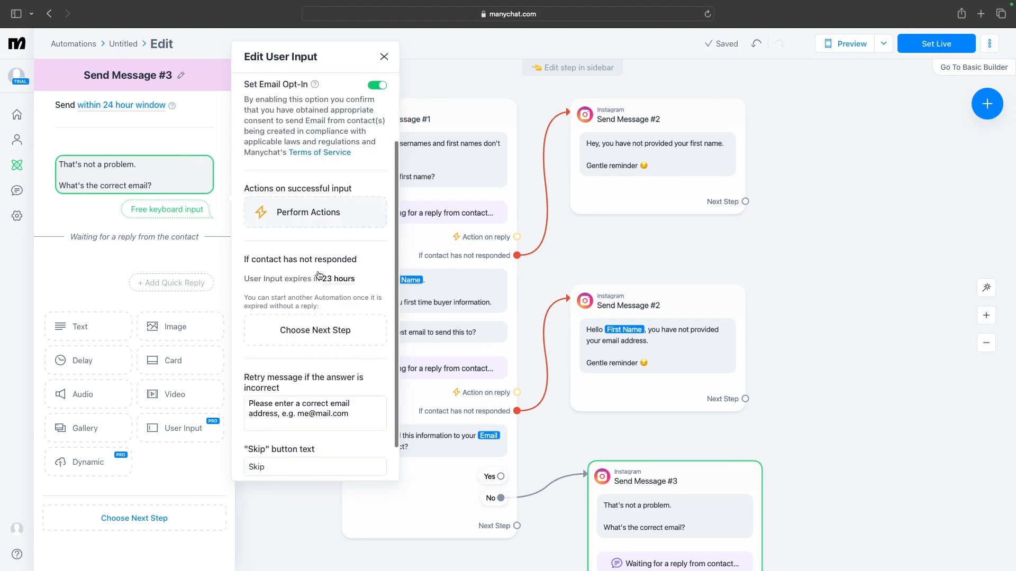
{"action": "scroll", "coordinate": [319, 275], "scroll_direction": "down", "scroll_amount": 2}
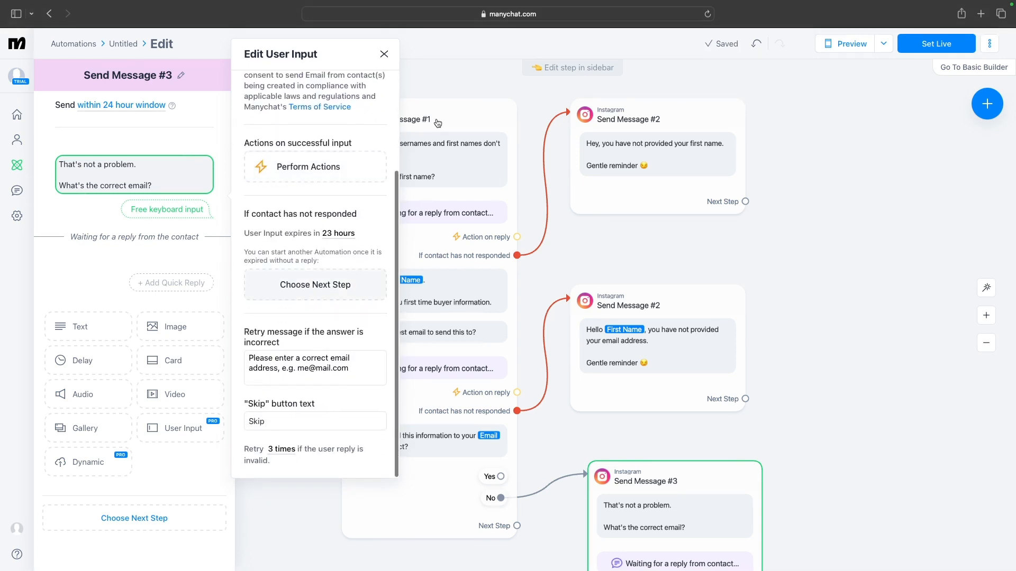
Close the User Input settings and connect the confirmation's "Yes" quick reply to a new Instagram message step
{"action": "left_click", "coordinate": [384, 57]}
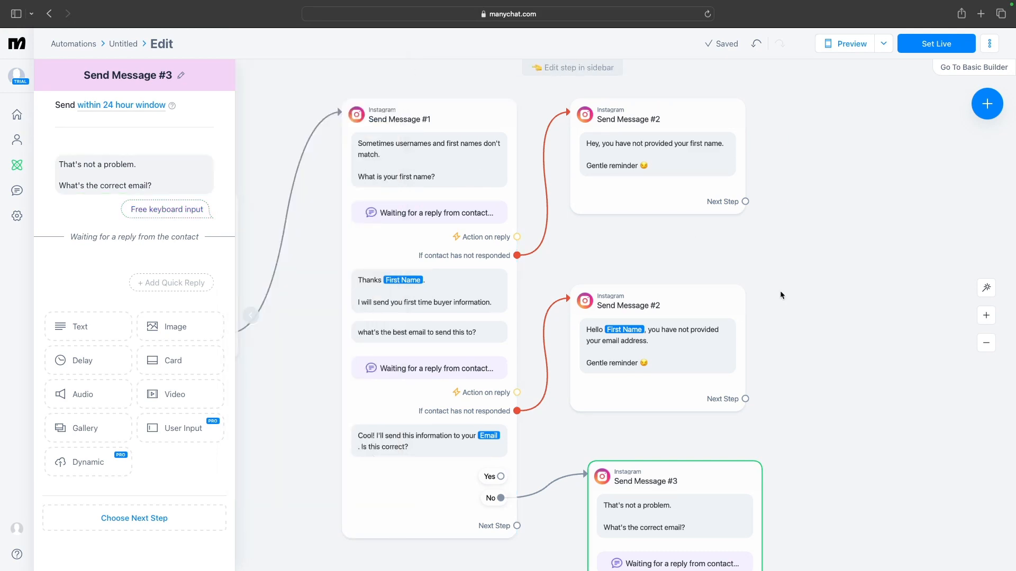
{"action": "left_click", "coordinate": [505, 469]}
{"action": "left_click_drag", "start_coordinate": [501, 477], "coordinate": [793, 173]}
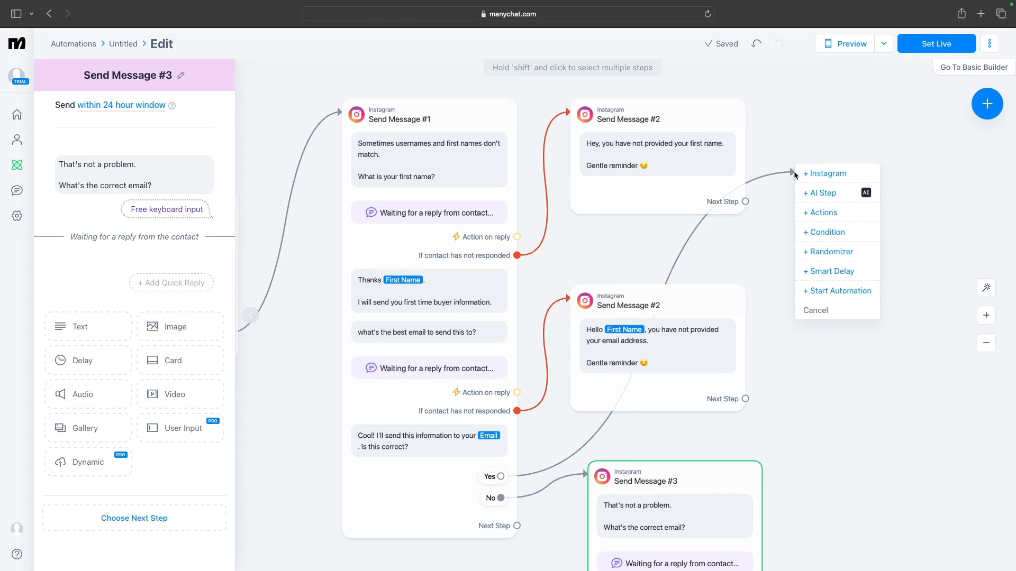
{"action": "left_click", "coordinate": [822, 175]}
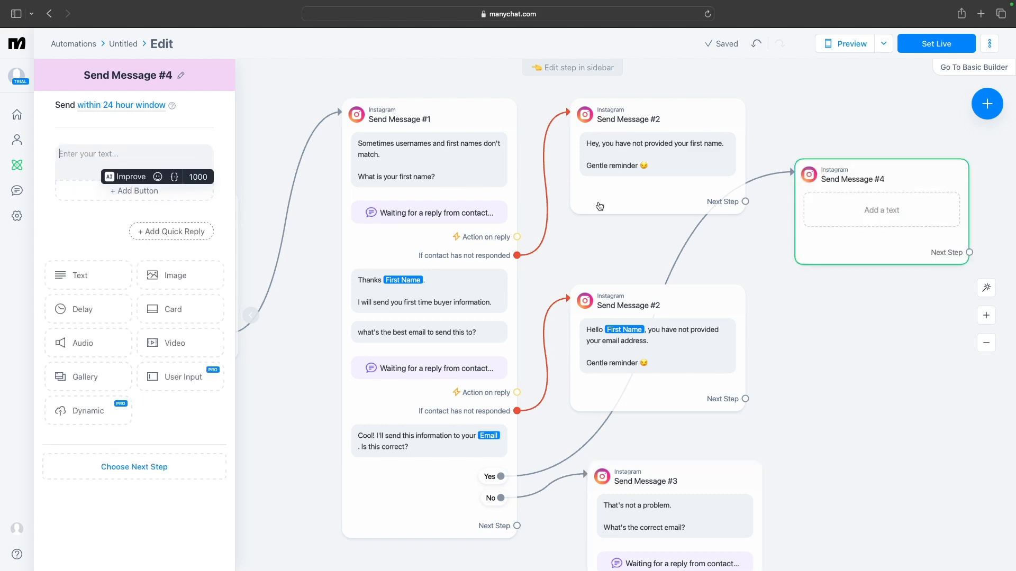
Write the new message's text as "Where would you like to buy your next house?"
{"action": "type", "text": "Where "}
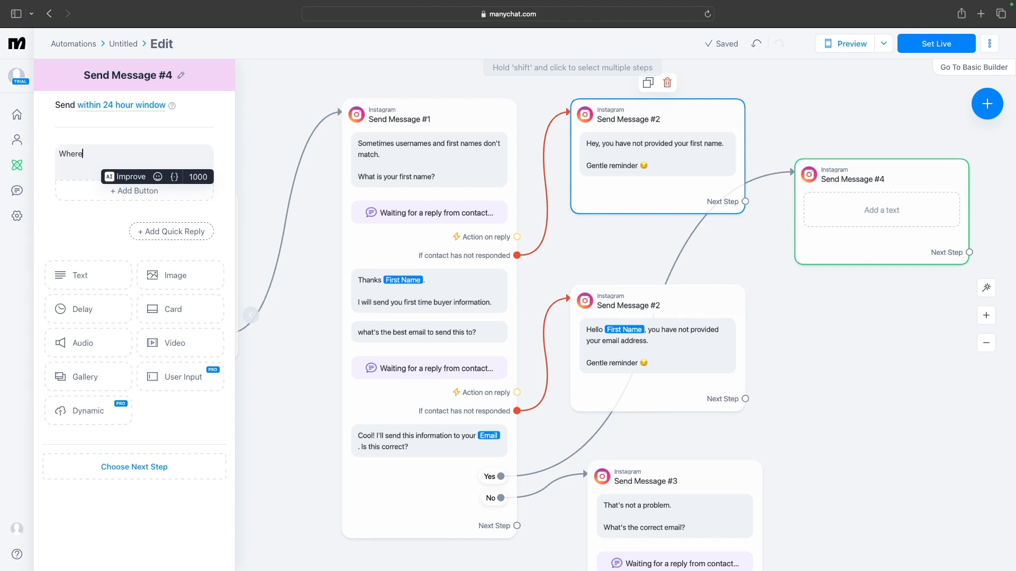
{"action": "type", "text": "w"}
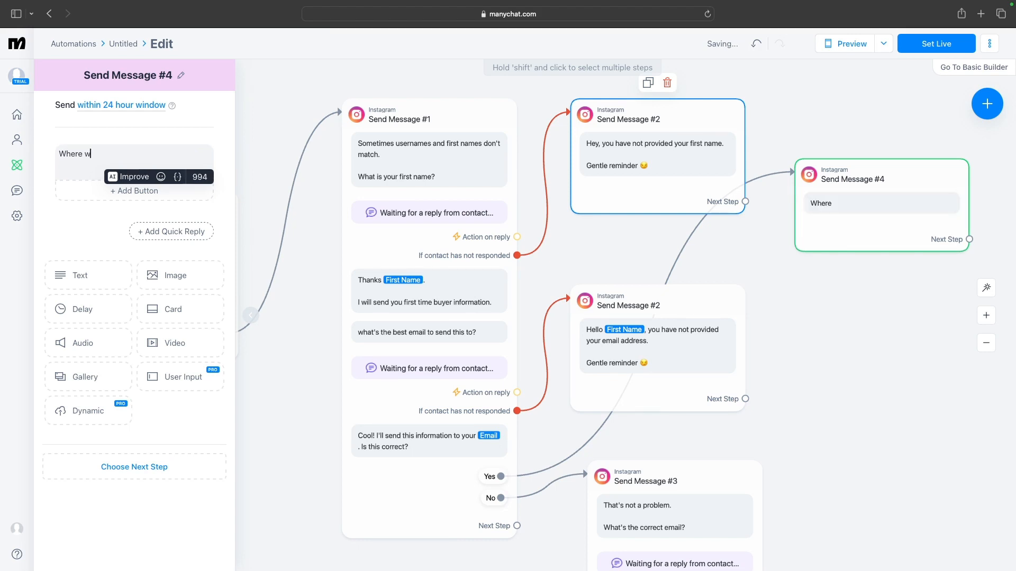
{"action": "type", "text": "ould you like to buy your next house"}
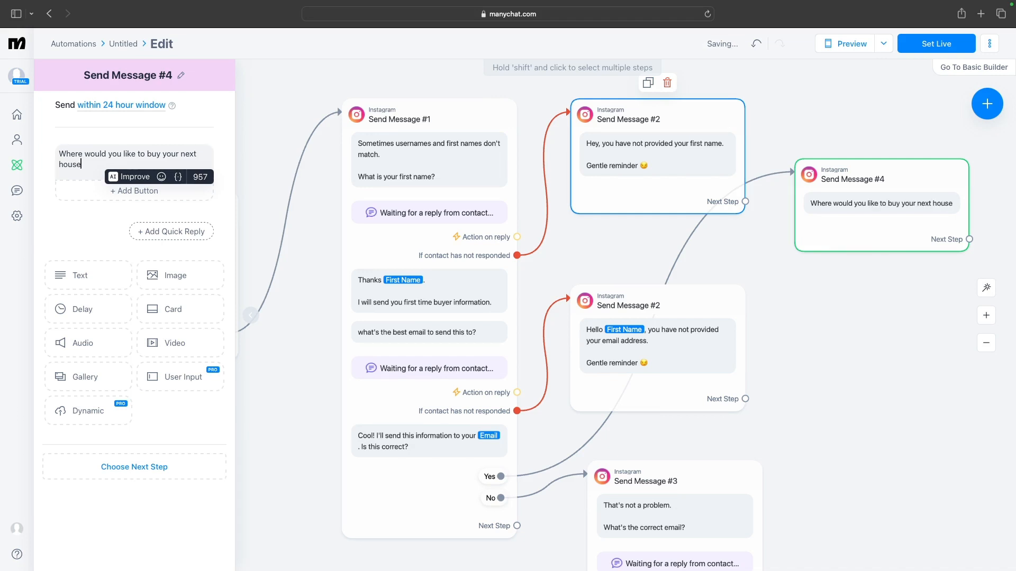
{"action": "type", "text": "?"}
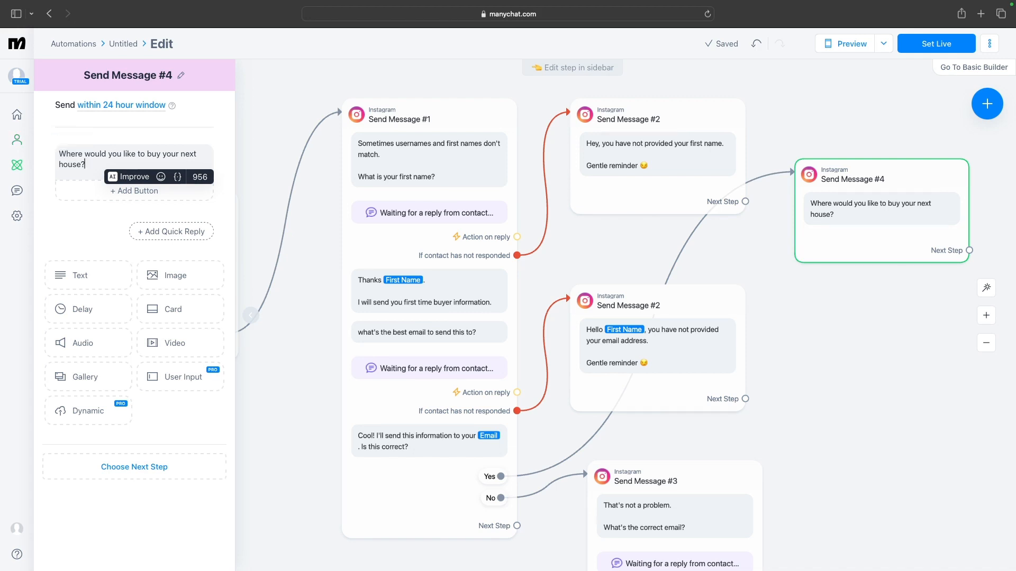
Add a quick reply labelled "Milton Keynes" to the house location message
{"action": "left_click", "coordinate": [188, 228]}
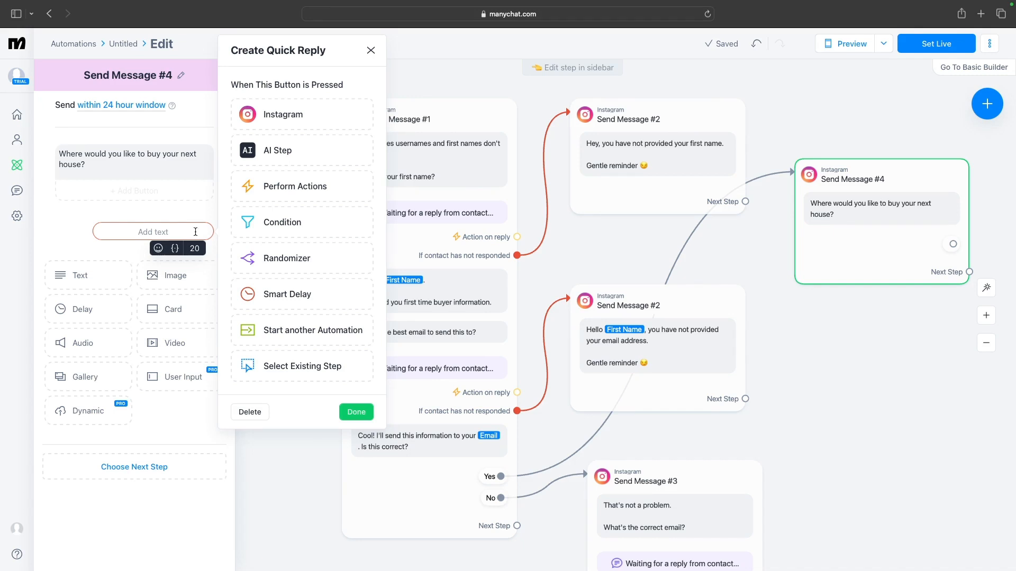
{"action": "type", "text": "Mi"}
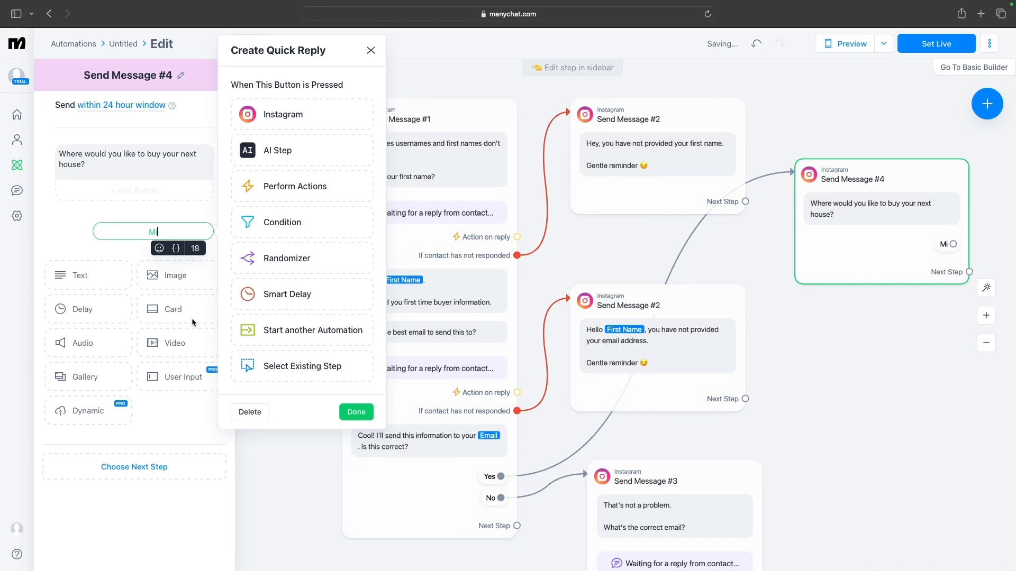
{"action": "type", "text": "lton Keyn"}
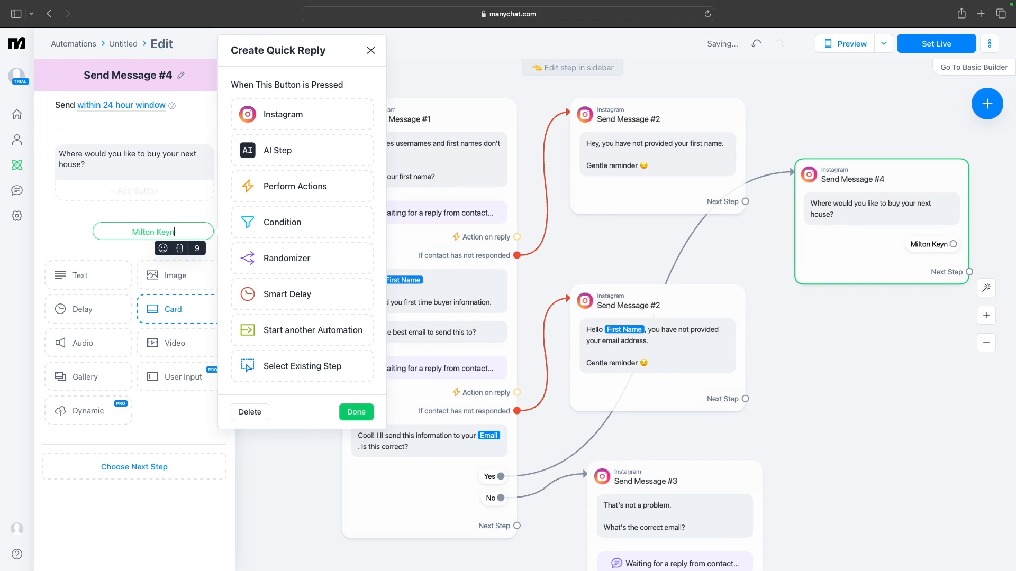
{"action": "type", "text": "es"}
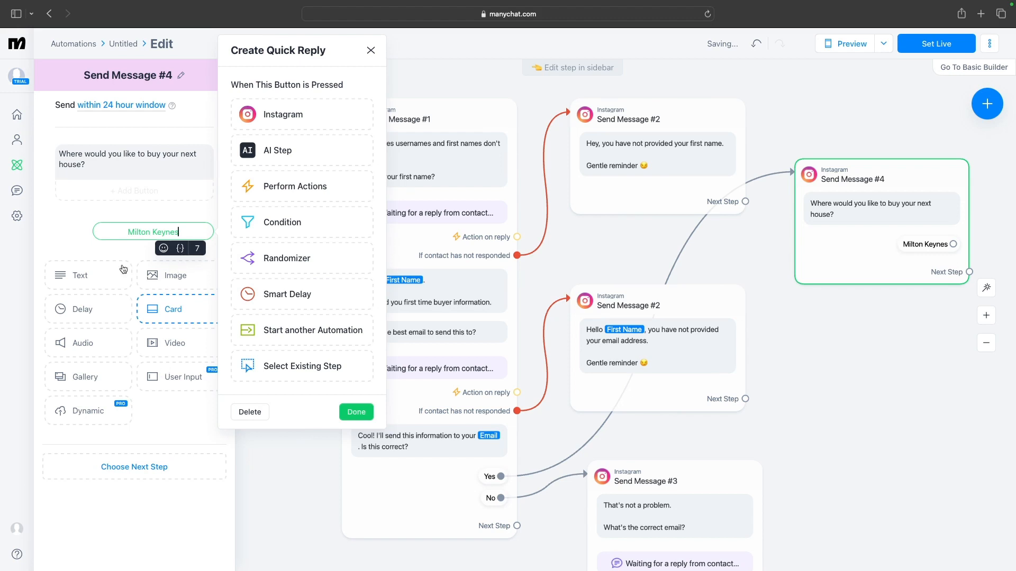
{"action": "left_click", "coordinate": [78, 237]}
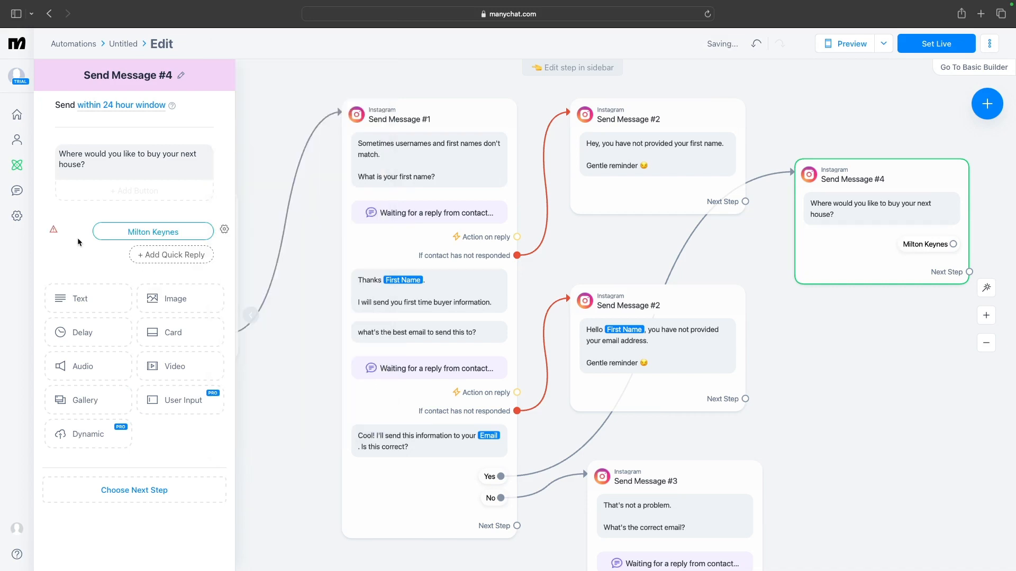
Add a second quick reply labelled "London" below Milton Keynes
{"action": "left_click", "coordinate": [165, 255]}
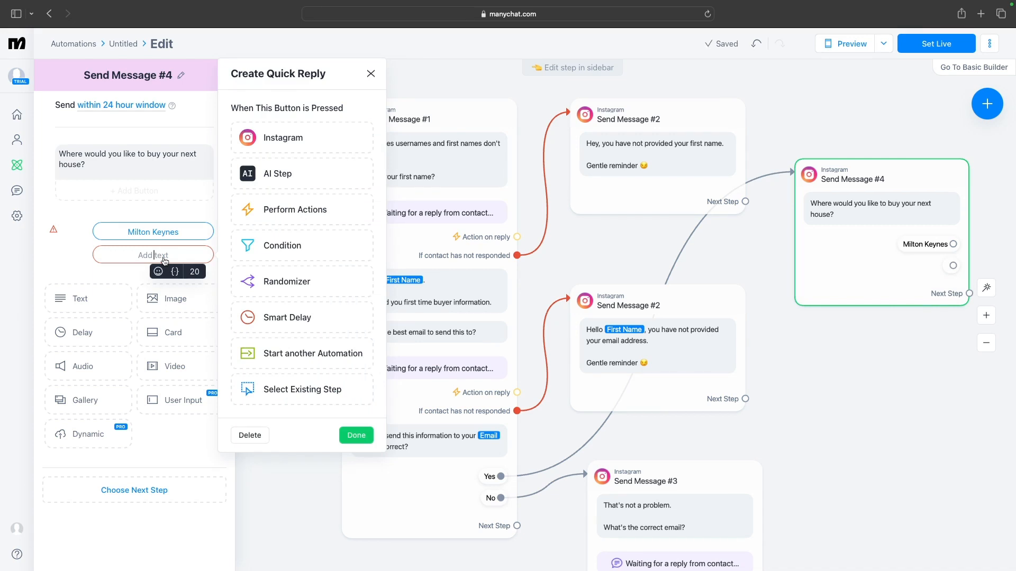
{"action": "type", "text": "Lo"}
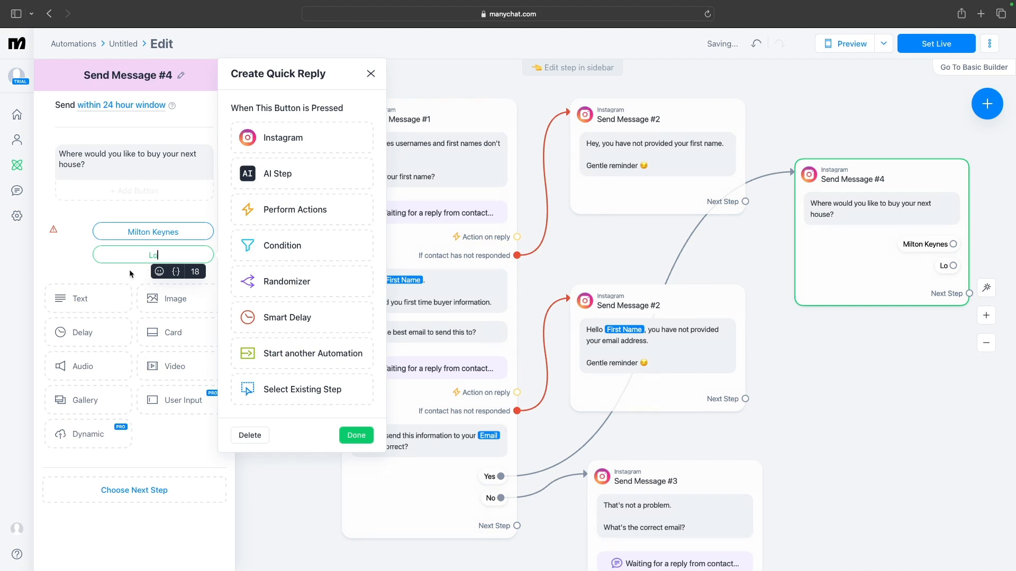
{"action": "type", "text": "ndon"}
{"action": "left_click", "coordinate": [97, 269]}
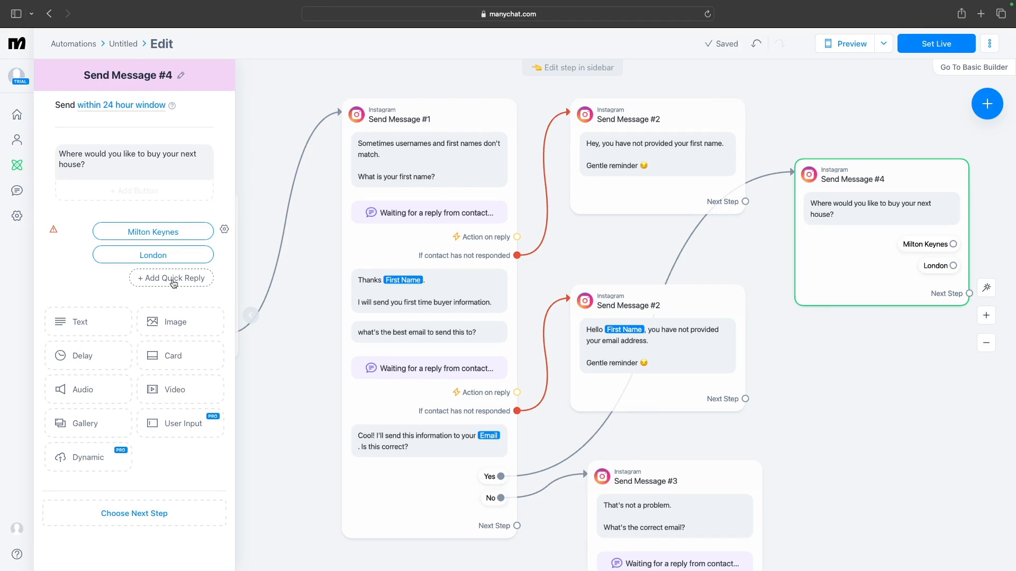
Add a third quick reply labelled "Somewhere else", removing the stray space between the words
{"action": "left_click", "coordinate": [173, 281]}
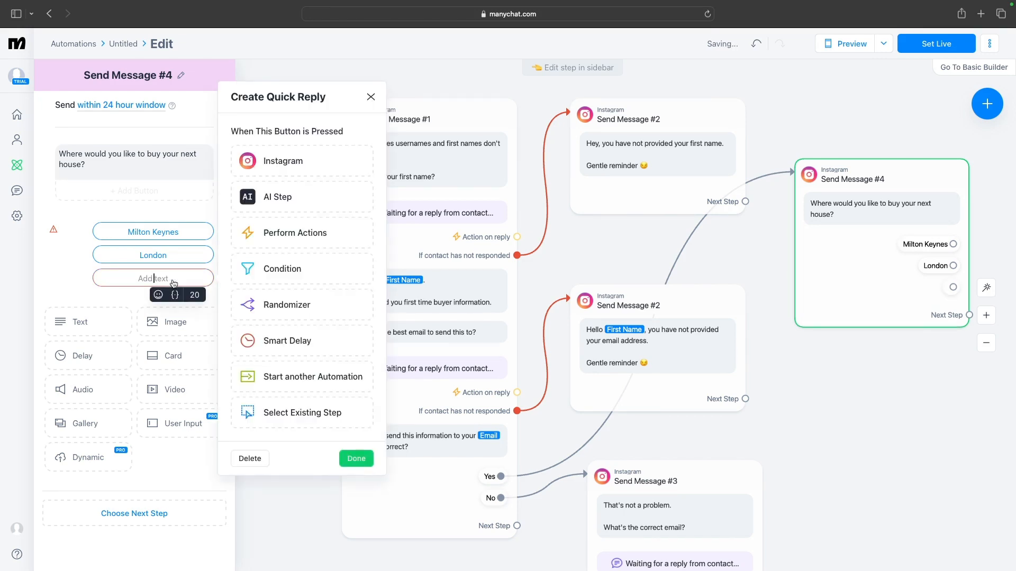
{"action": "type", "text": "Some whe"}
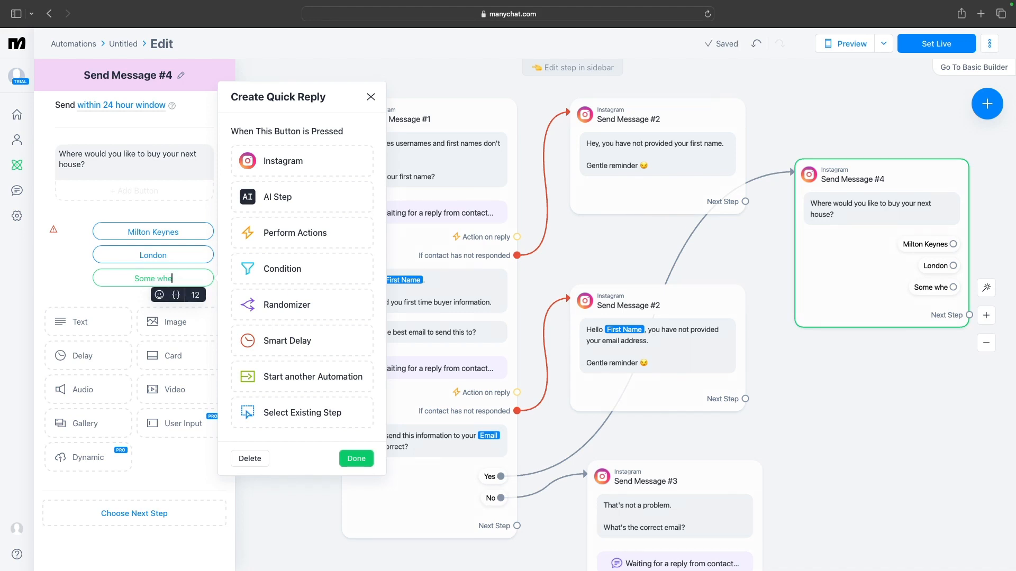
{"action": "type", "text": "re e"}
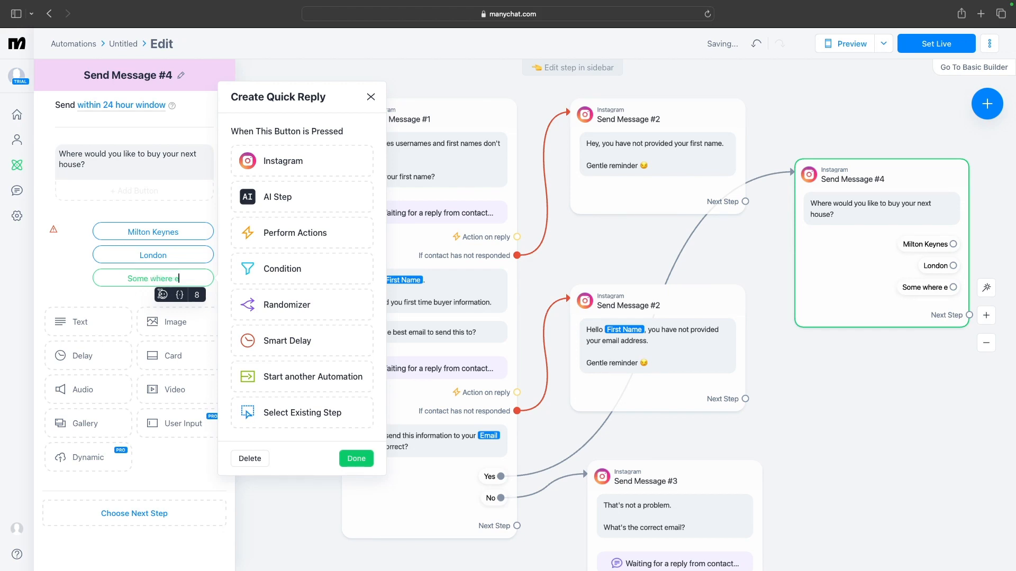
{"action": "type", "text": "lse"}
{"action": "left_click", "coordinate": [146, 279]}
{"action": "key", "text": "BackSpace"}
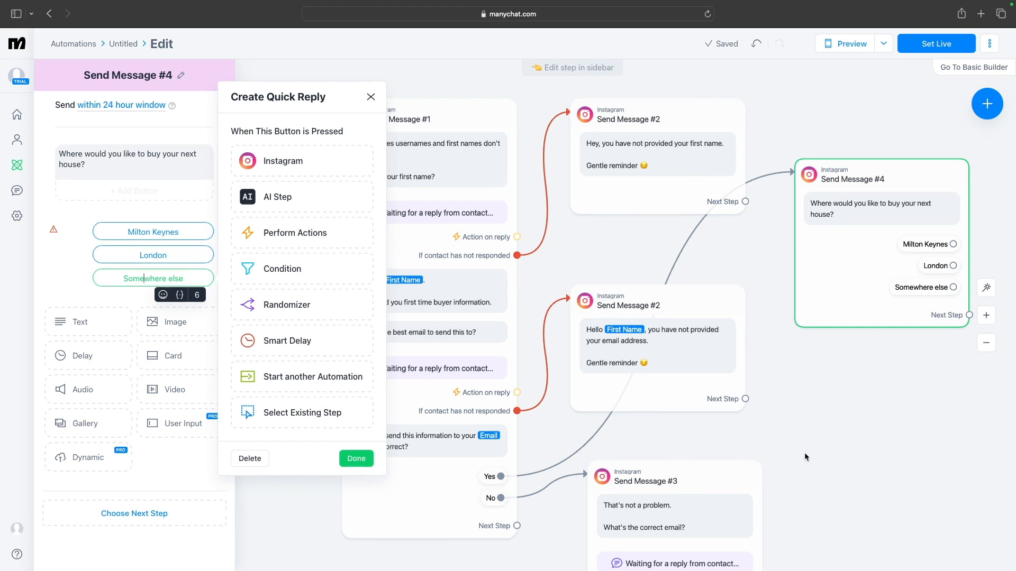
{"action": "left_click", "coordinate": [805, 457]}
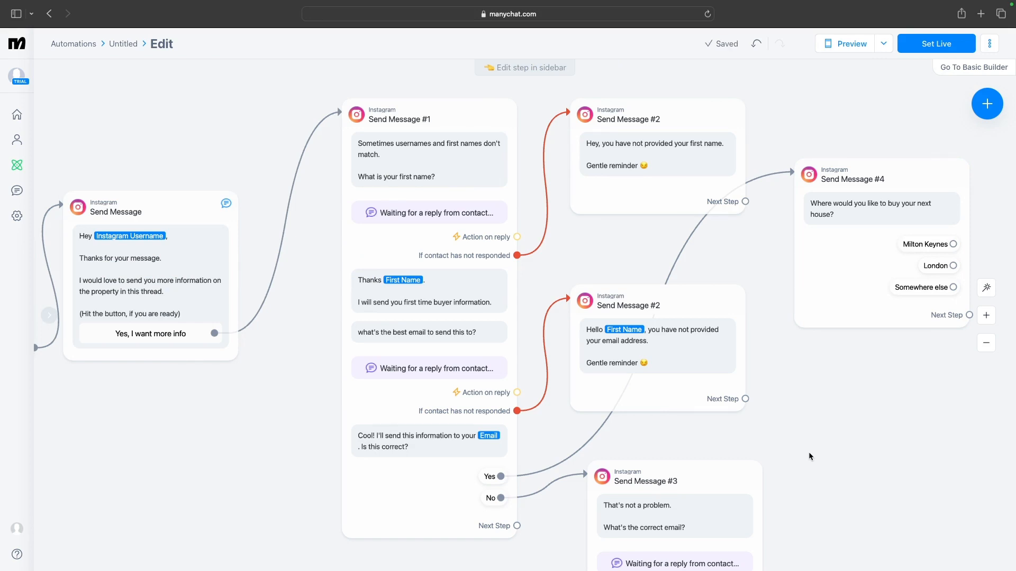
Connect the email-correction message's Next Step to the house location message
{"action": "left_click_drag", "start_coordinate": [818, 456], "coordinate": [555, 382]}
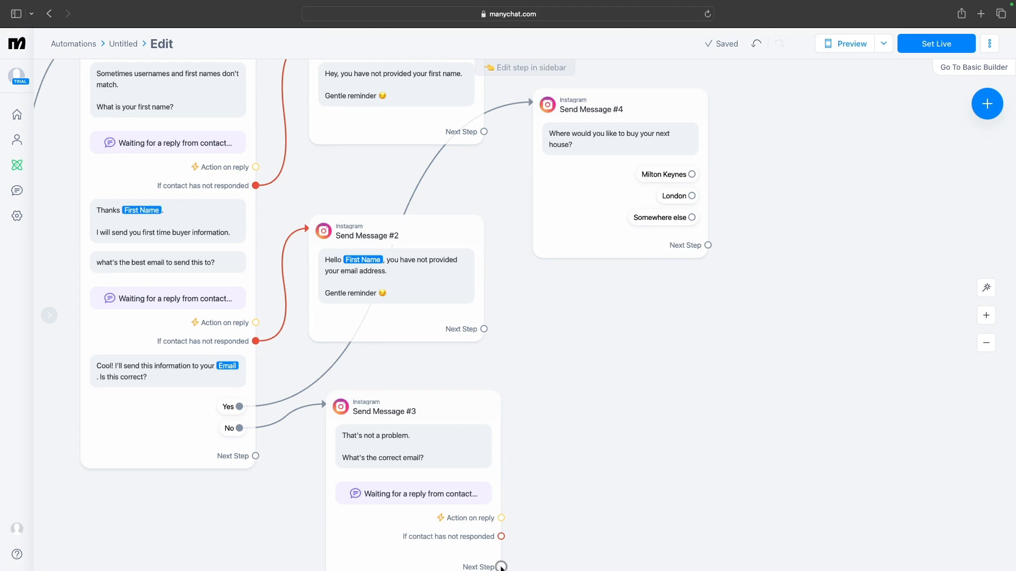
{"action": "left_click_drag", "start_coordinate": [501, 567], "coordinate": [539, 91]}
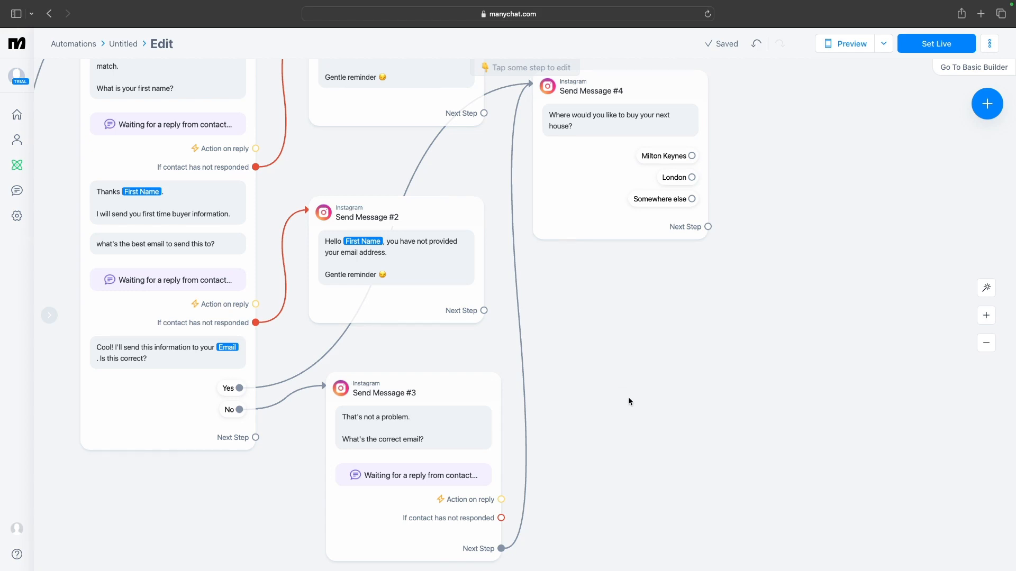
Start a new step from the "Milton Keynes" quick reply, opening the step type choices
{"action": "left_click_drag", "start_coordinate": [627, 396], "coordinate": [424, 493]}
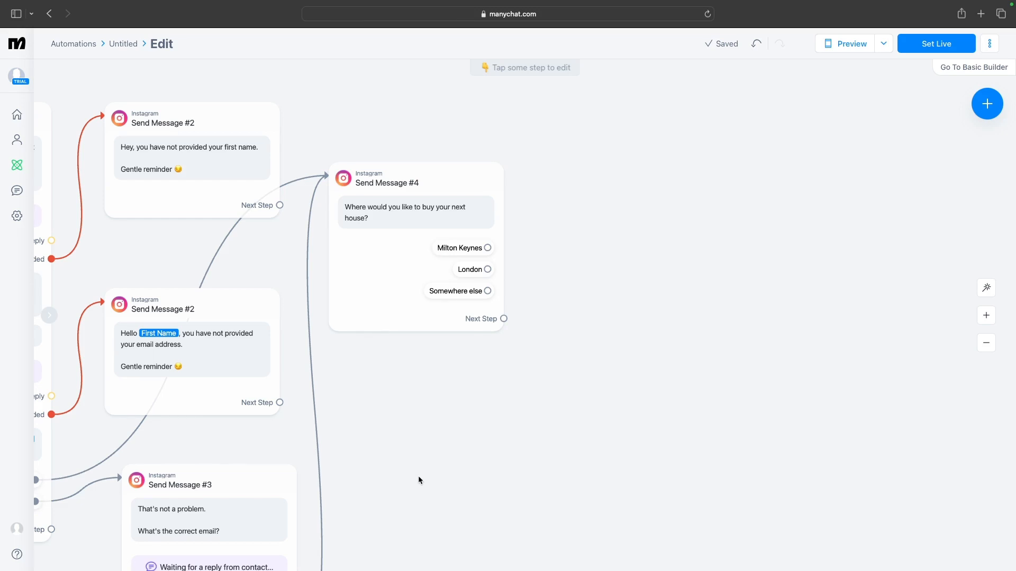
{"action": "left_click", "coordinate": [487, 247]}
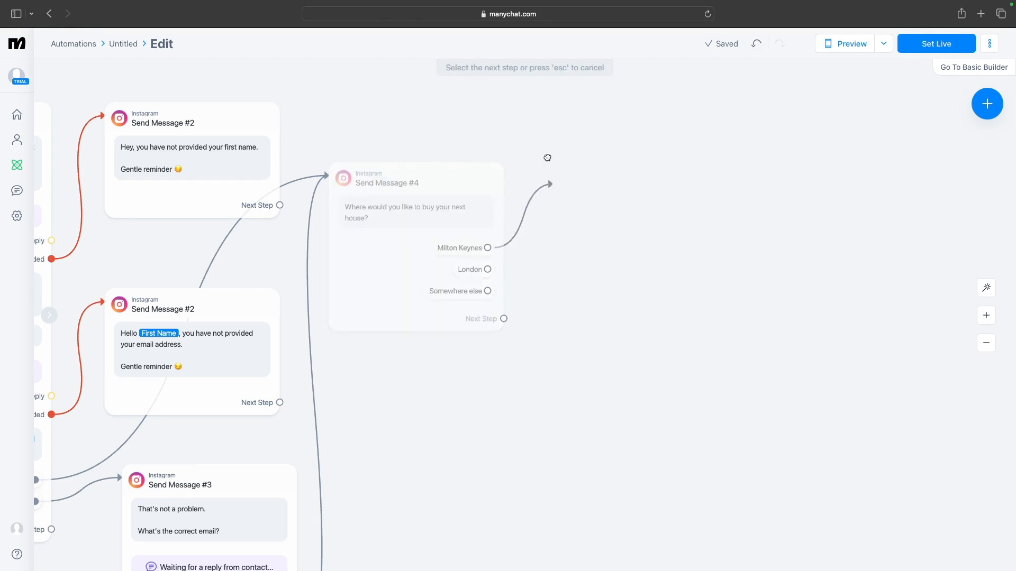
{"action": "left_click", "coordinate": [547, 128]}
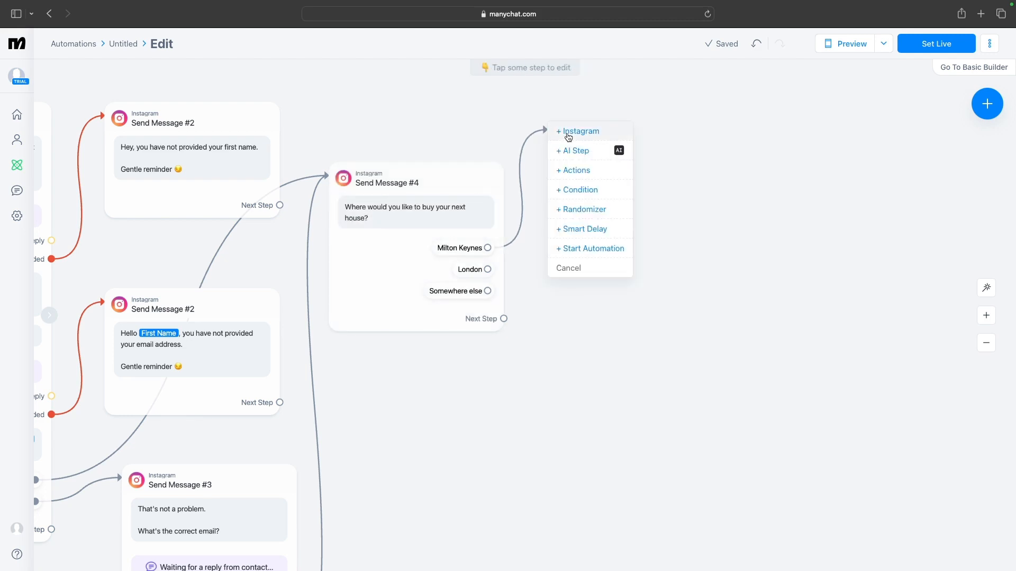
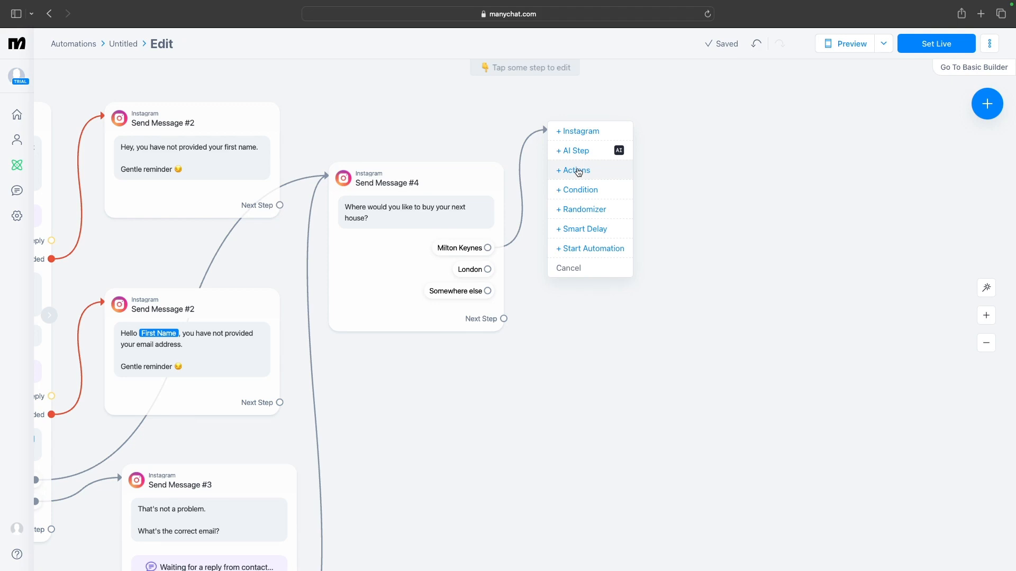
Make the Milton Keynes reply lead to an Actions step that adds a newly created tag "MILTON KEYNES"
{"action": "left_click", "coordinate": [576, 170]}
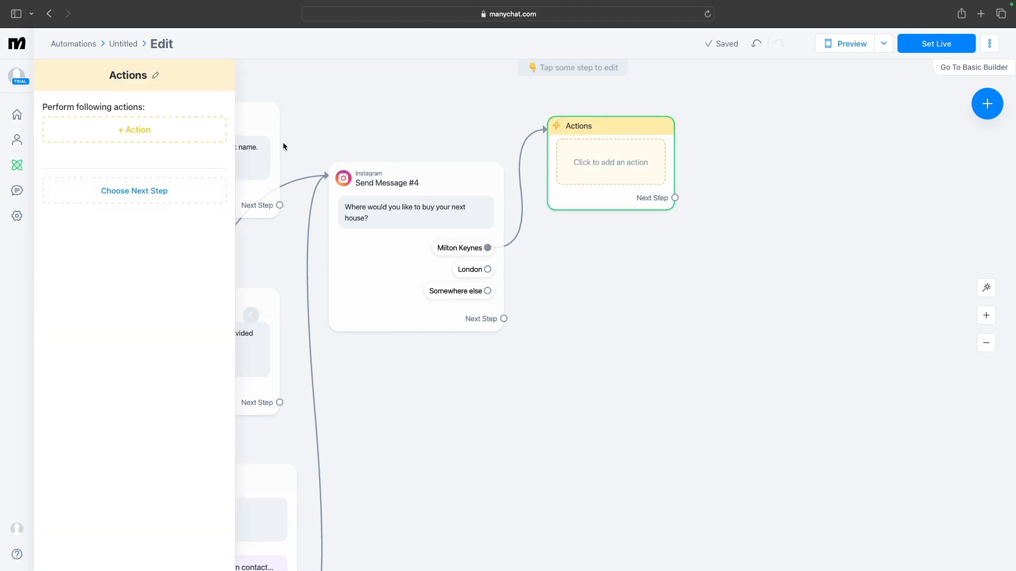
{"action": "left_click", "coordinate": [142, 136]}
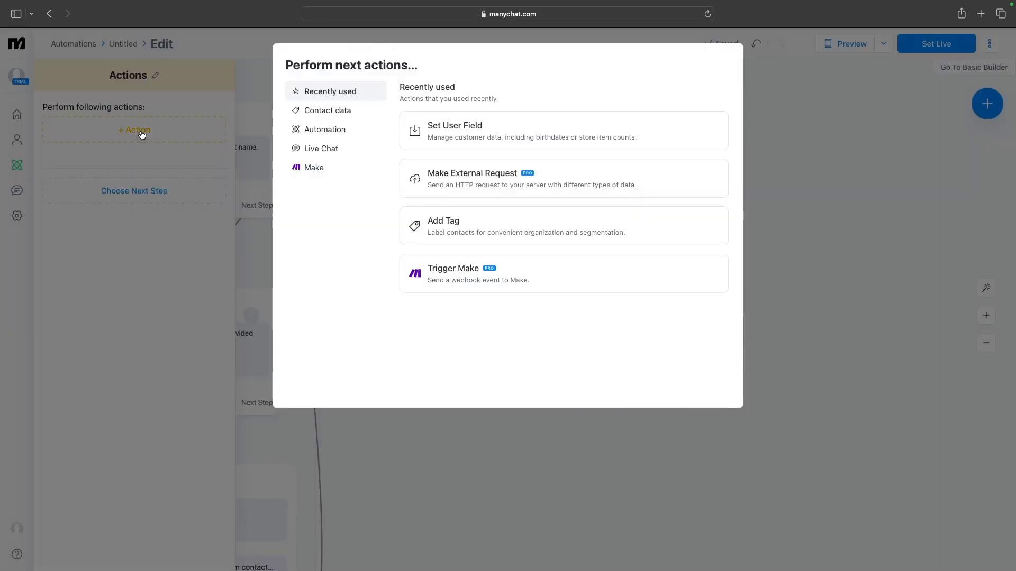
{"action": "left_click", "coordinate": [441, 227]}
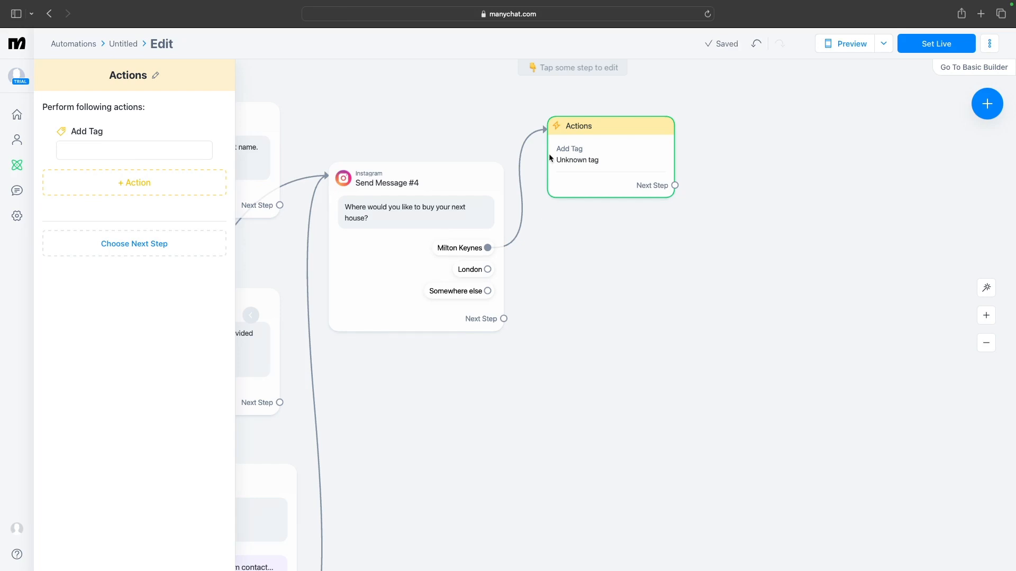
{"action": "left_click", "coordinate": [192, 153]}
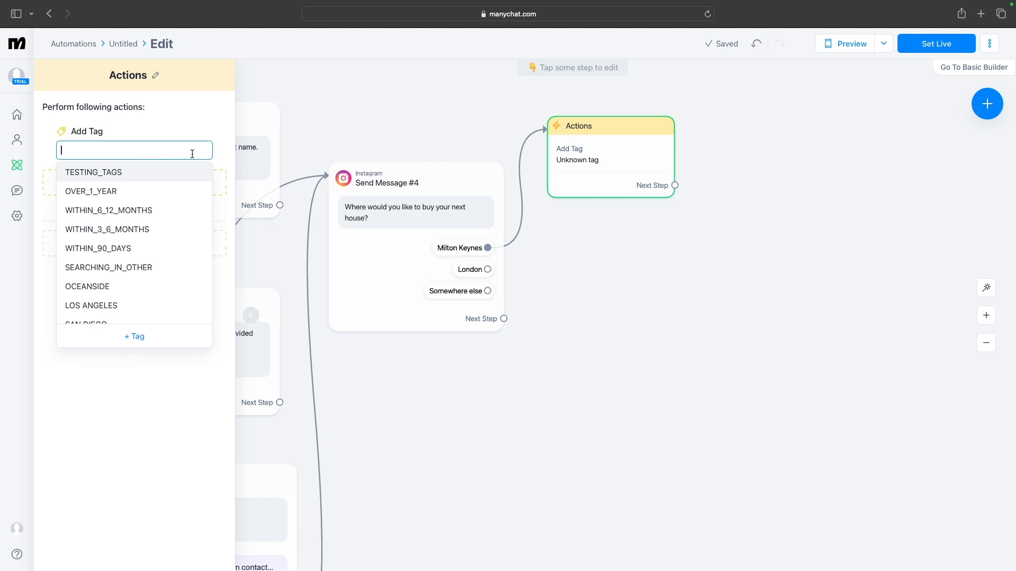
{"action": "type", "text": "MIL"}
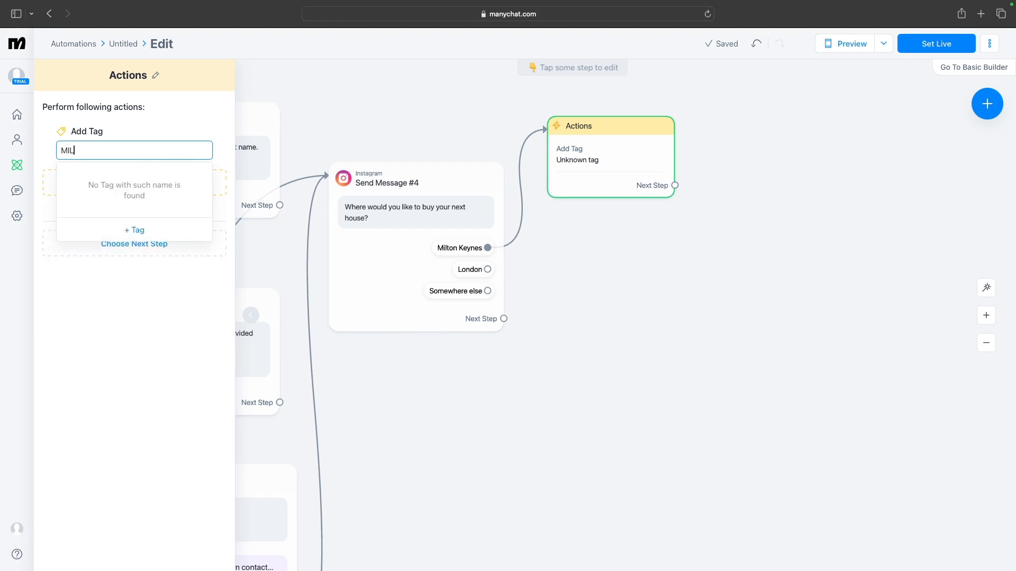
{"action": "type", "text": "TON KEYNES"}
{"action": "left_click", "coordinate": [135, 234]}
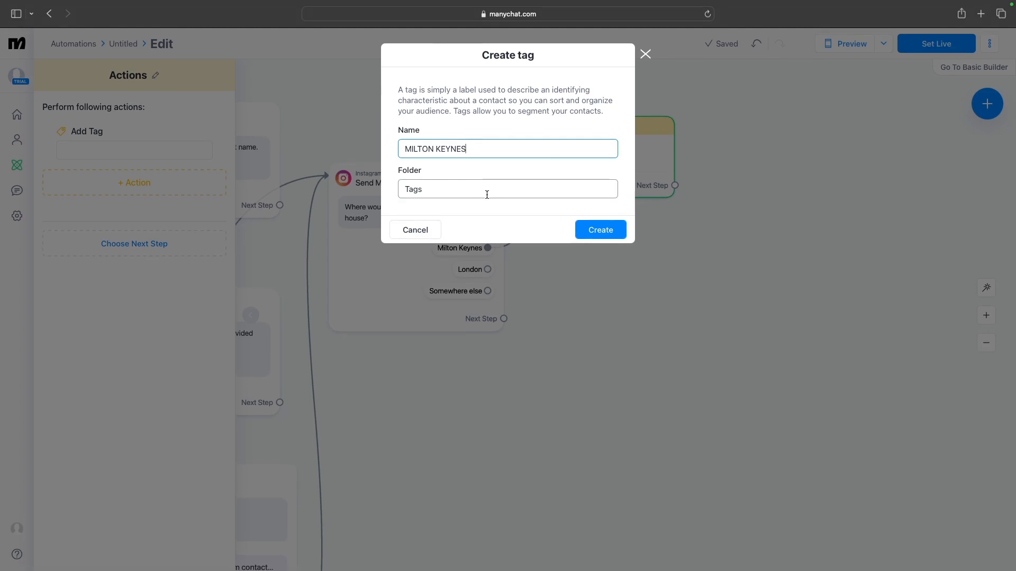
{"action": "left_click", "coordinate": [603, 233]}
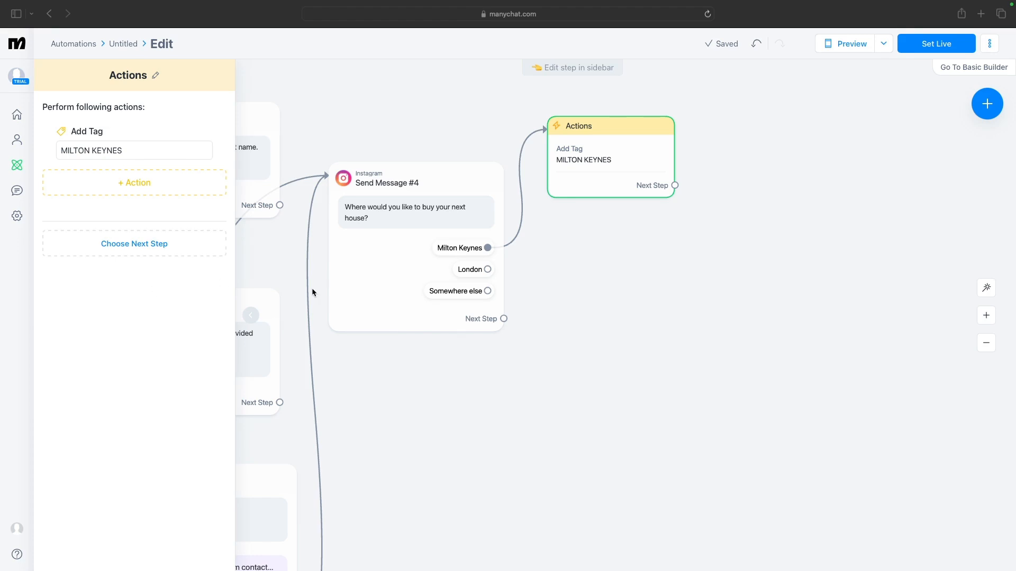
Add a Set User Field action and search its fields for AREA_OF_INTEREST
{"action": "left_click", "coordinate": [142, 183]}
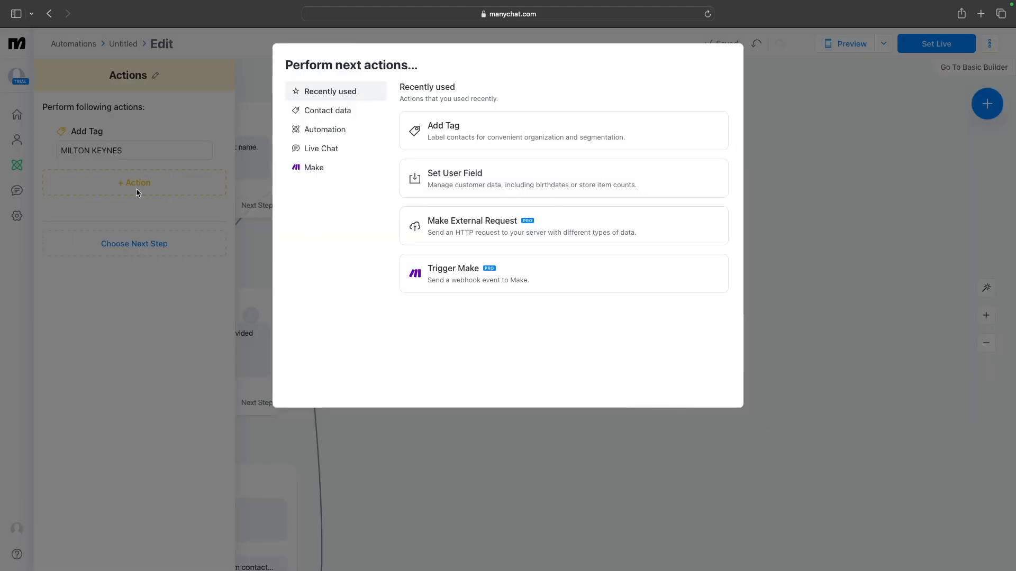
{"action": "left_click", "coordinate": [453, 176]}
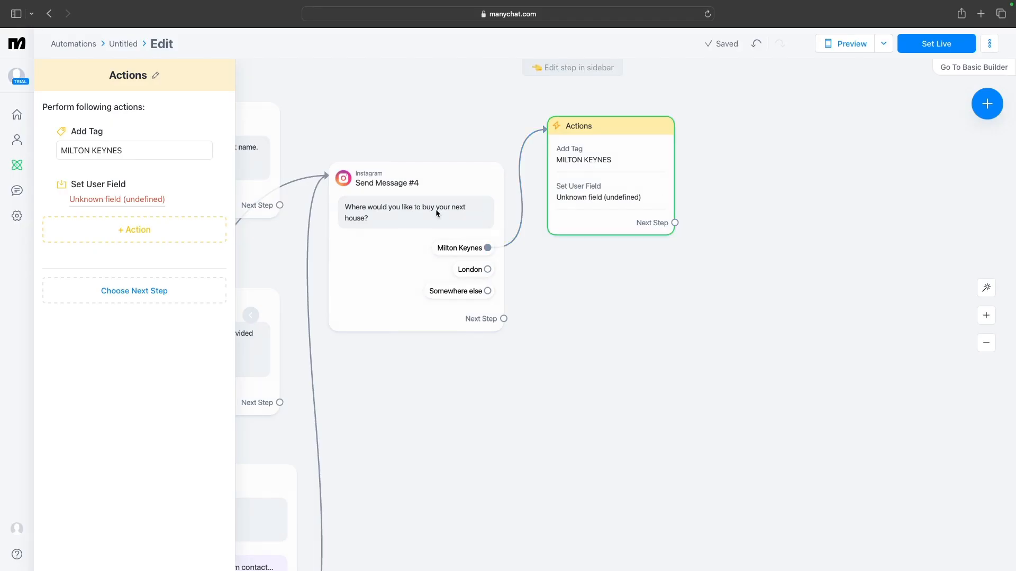
{"action": "left_click", "coordinate": [128, 203]}
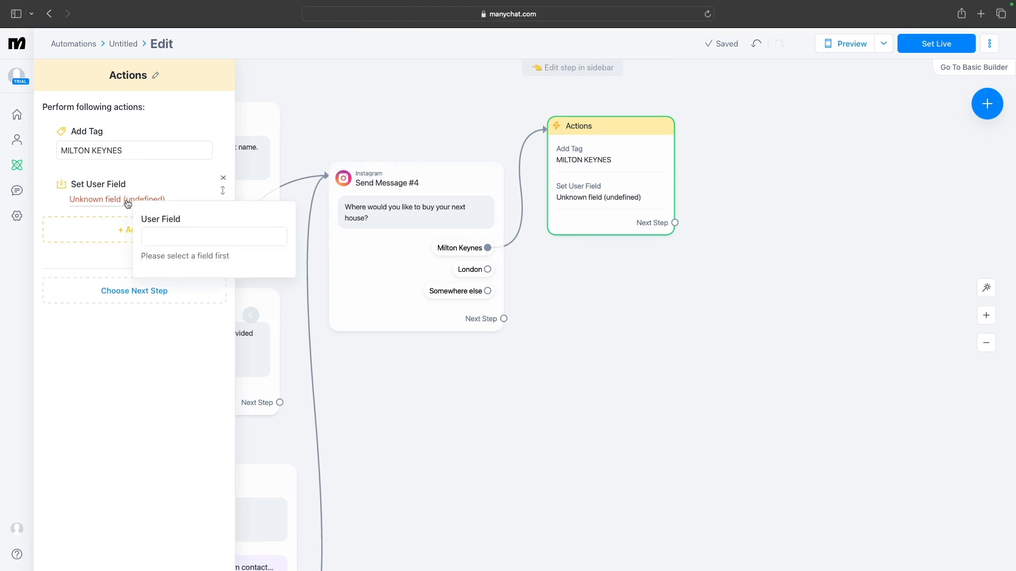
{"action": "left_click", "coordinate": [172, 236]}
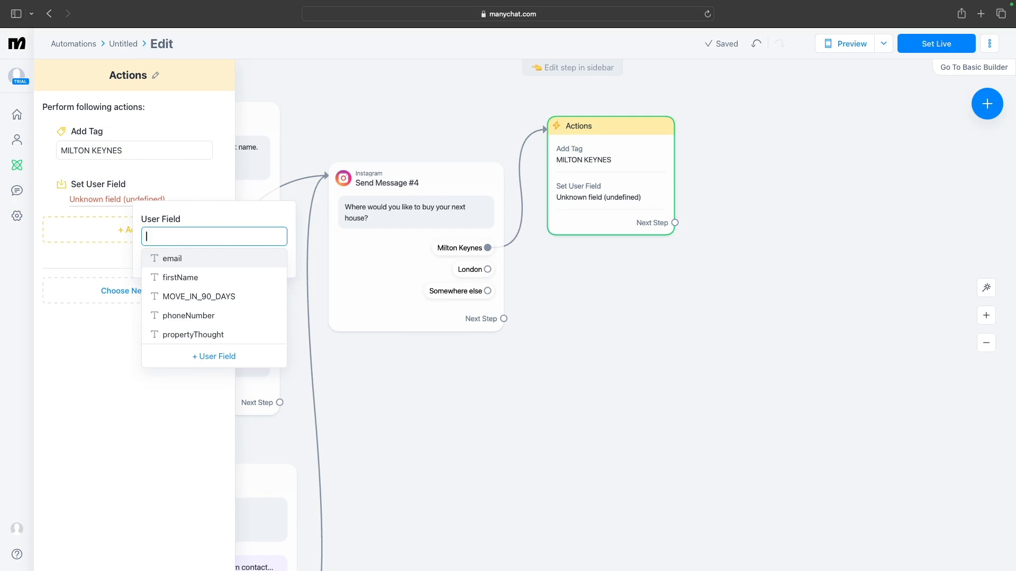
{"action": "type", "text": "MILTON"}
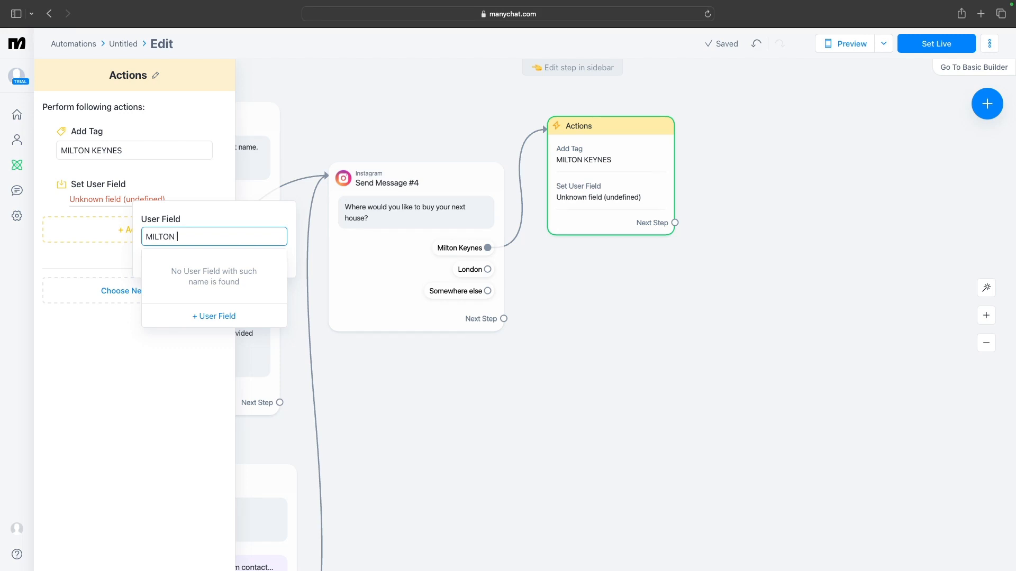
{"action": "type", "text": "KEYNES"}
{"action": "key", "text": "BackSpace"}
{"action": "key", "text": "BackSpace"}
{"action": "key", "text": "BackSpace"}
{"action": "key", "text": "BackSpace"}
{"action": "key", "text": "BackSpace"}
{"action": "key", "text": "BackSpace"}
{"action": "key", "text": "BackSpace"}
{"action": "key", "text": "BackSpace"}
{"action": "key", "text": "BackSpace"}
{"action": "key", "text": "BackSpace"}
{"action": "key", "text": "BackSpace"}
{"action": "key", "text": "BackSpace"}
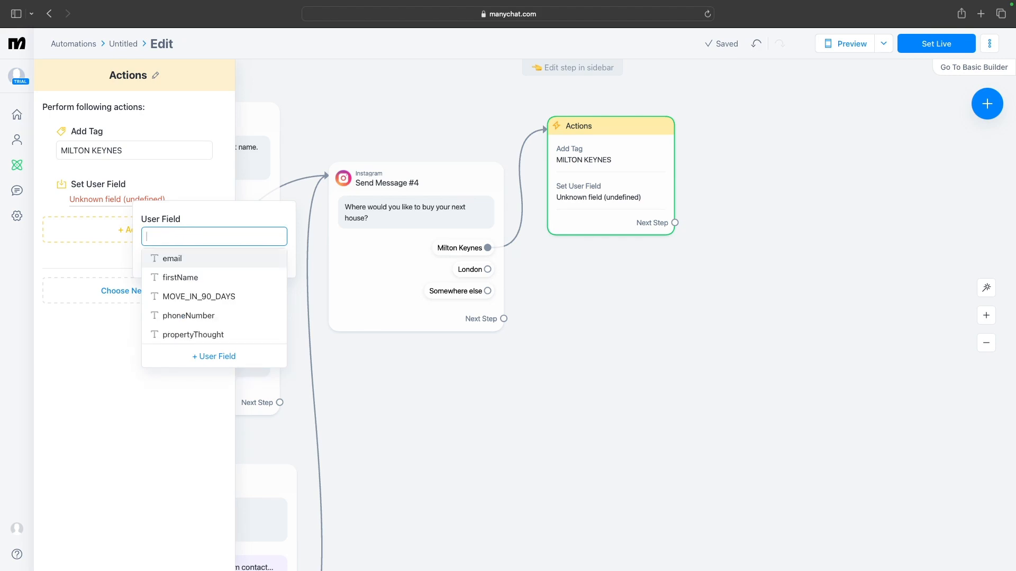
{"action": "type", "text": "AREA"}
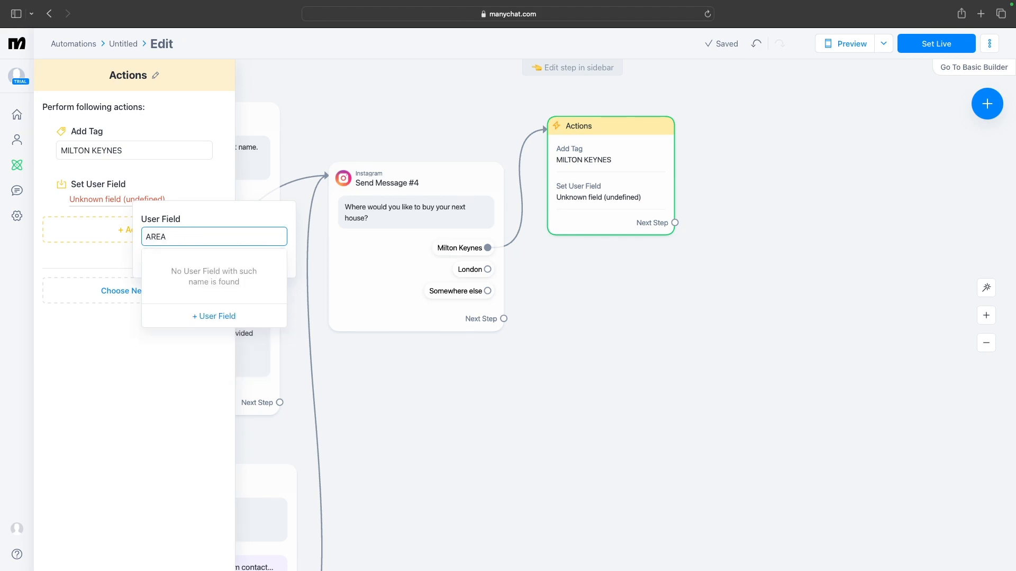
{"action": "type", "text": "_OF_INTEREST"}
Create a new text user field named AREA_OF_INTEREST with the description "Where teh lead would like to live"
{"action": "left_click", "coordinate": [218, 317]}
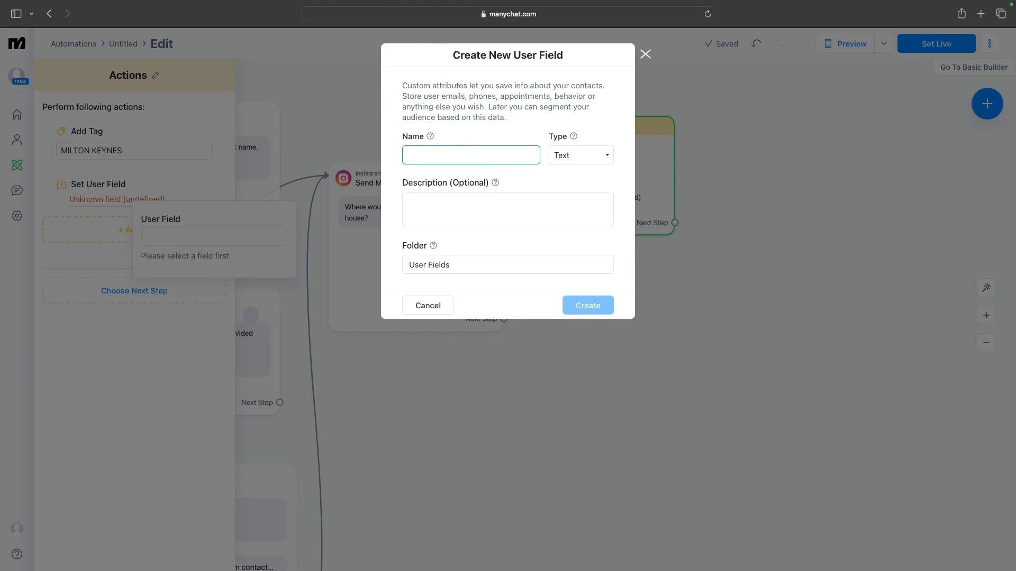
{"action": "type", "text": "AR"}
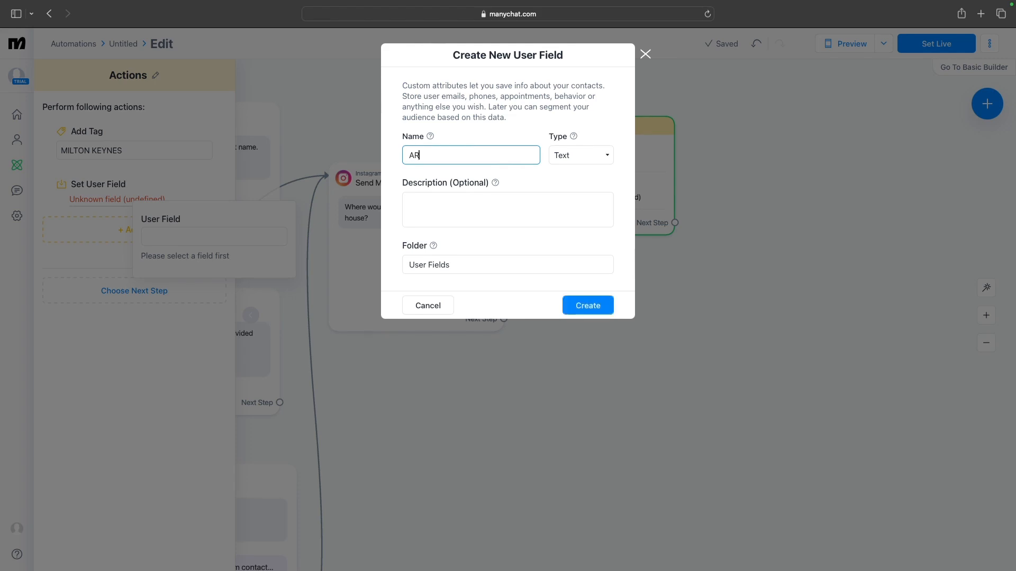
{"action": "type", "text": "EA_OF_INTEREST"}
{"action": "scroll", "coordinate": [549, 232], "scroll_direction": "down", "scroll_amount": 1}
{"action": "left_click", "coordinate": [539, 213]}
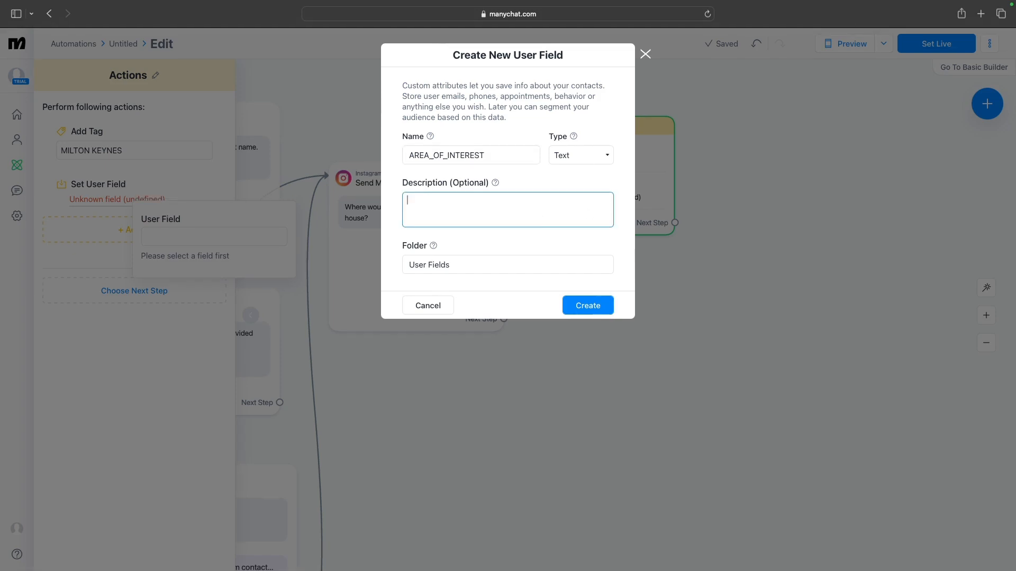
{"action": "type", "text": "Where teh"}
{"action": "type", "text": "lead would like to live"}
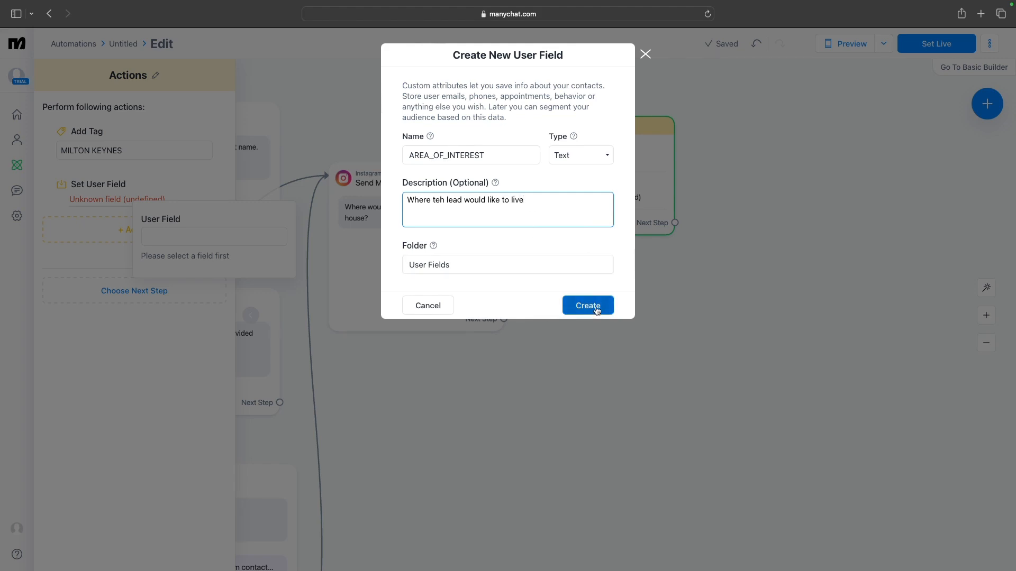
{"action": "left_click", "coordinate": [597, 309]}
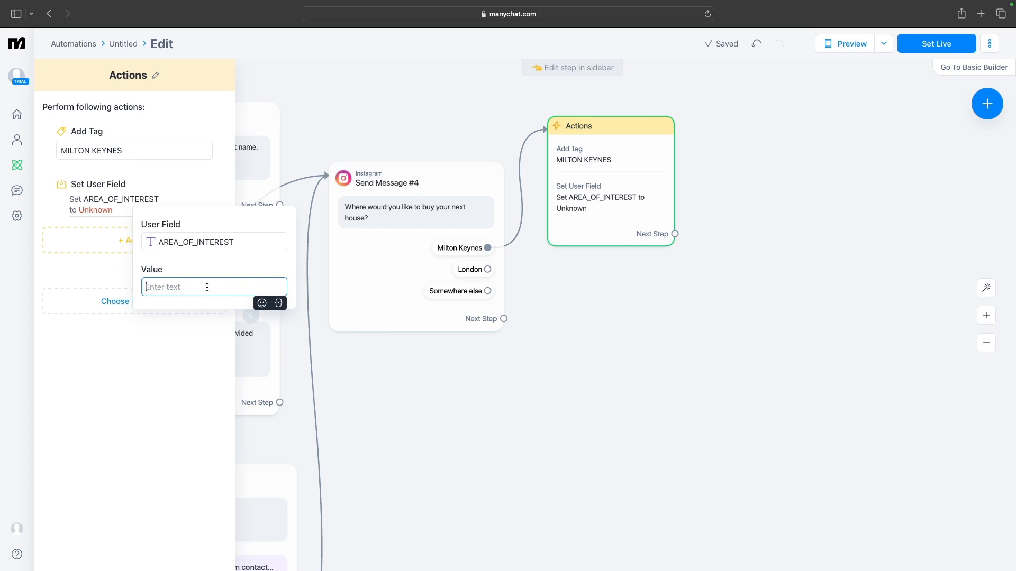
Set the AREA_OF_INTEREST field's value to Milton Keynes
{"action": "type", "text": "MIL"}
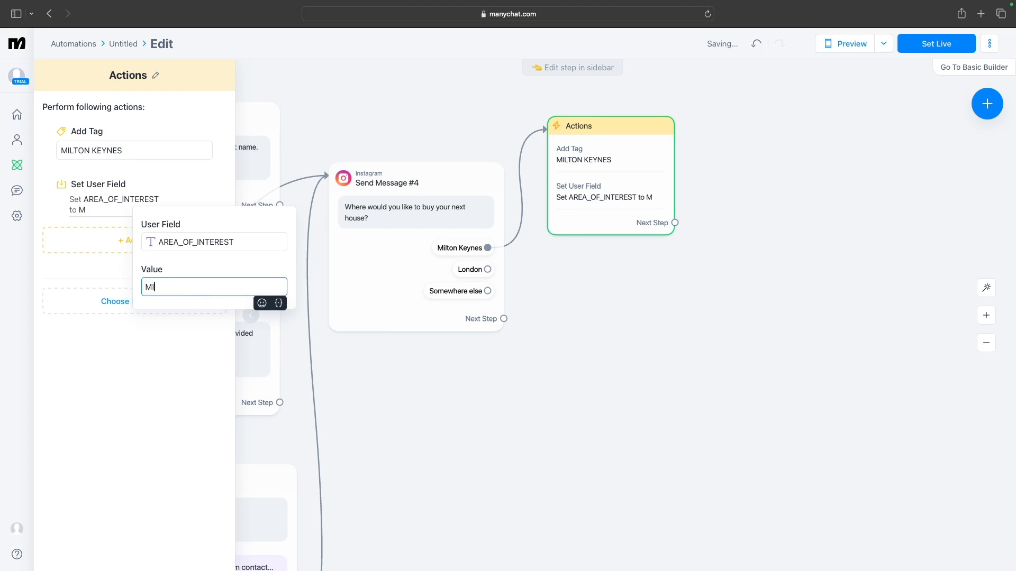
{"action": "key", "text": "BackSpace"}
{"action": "key", "text": "BackSpace"}
{"action": "type", "text": "ilton K"}
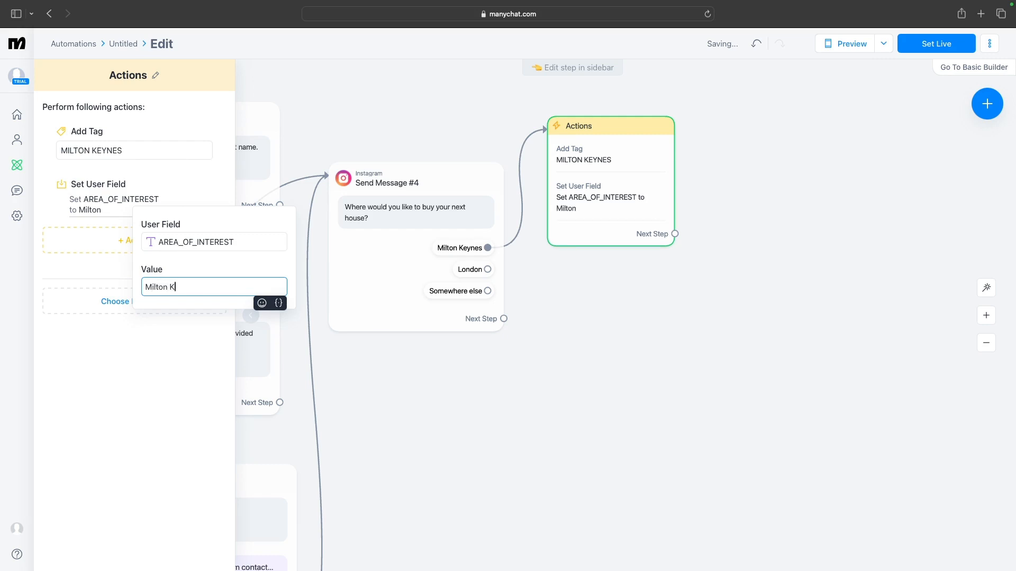
{"action": "type", "text": "eynes"}
{"action": "left_click", "coordinate": [587, 272]}
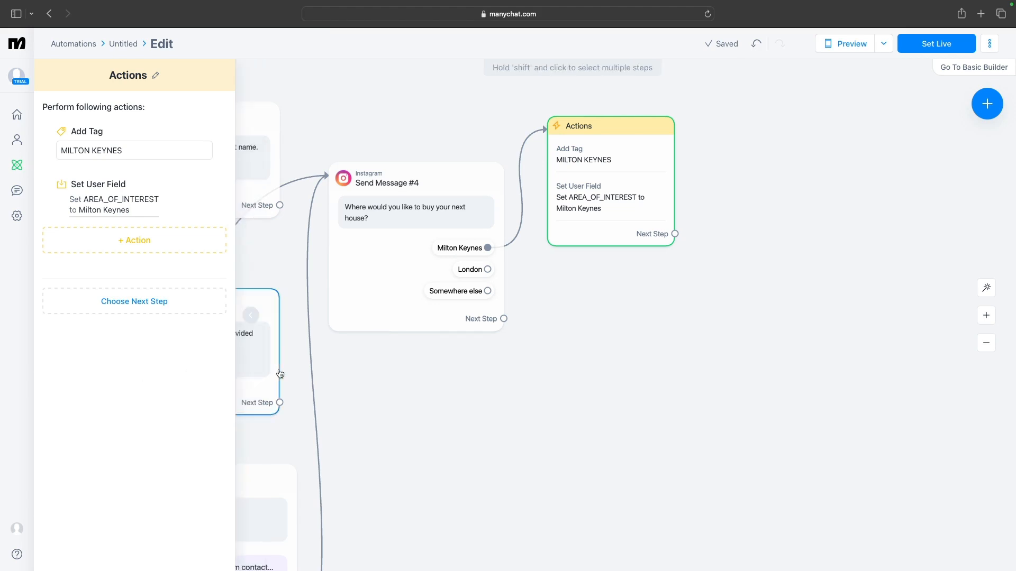
Connect the Actions step's Next Step to a new Instagram message reading "When would you like to move?"
{"action": "left_click_drag", "start_coordinate": [475, 404], "coordinate": [332, 431]}
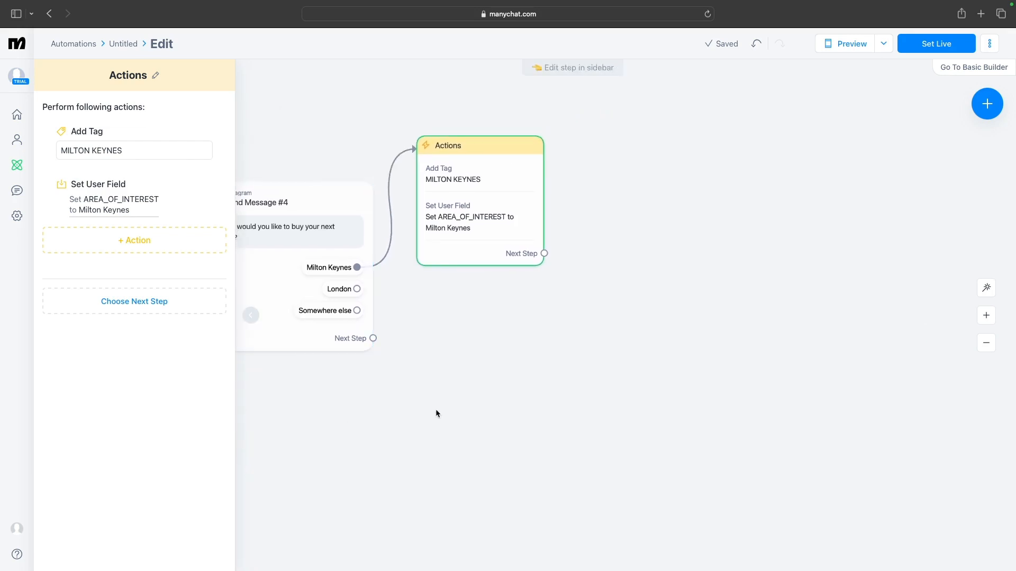
{"action": "left_click_drag", "start_coordinate": [436, 413], "coordinate": [324, 445]}
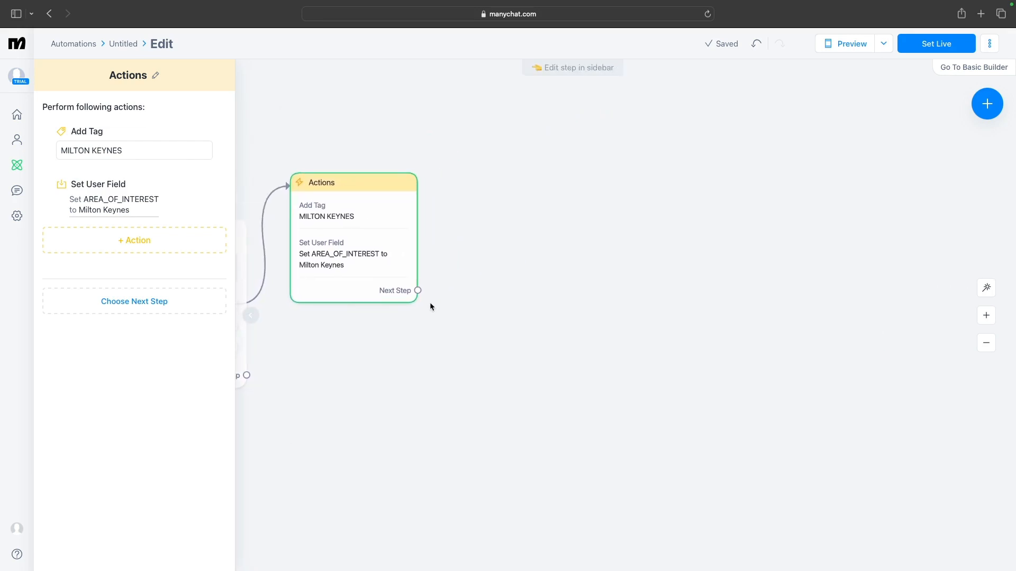
{"action": "left_click", "coordinate": [418, 291]}
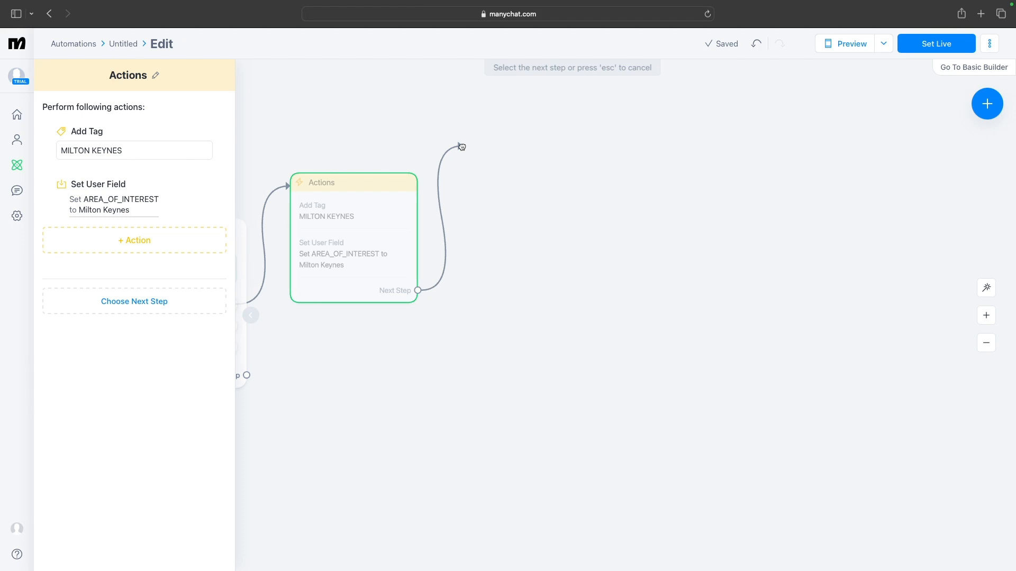
{"action": "left_click", "coordinate": [462, 146]}
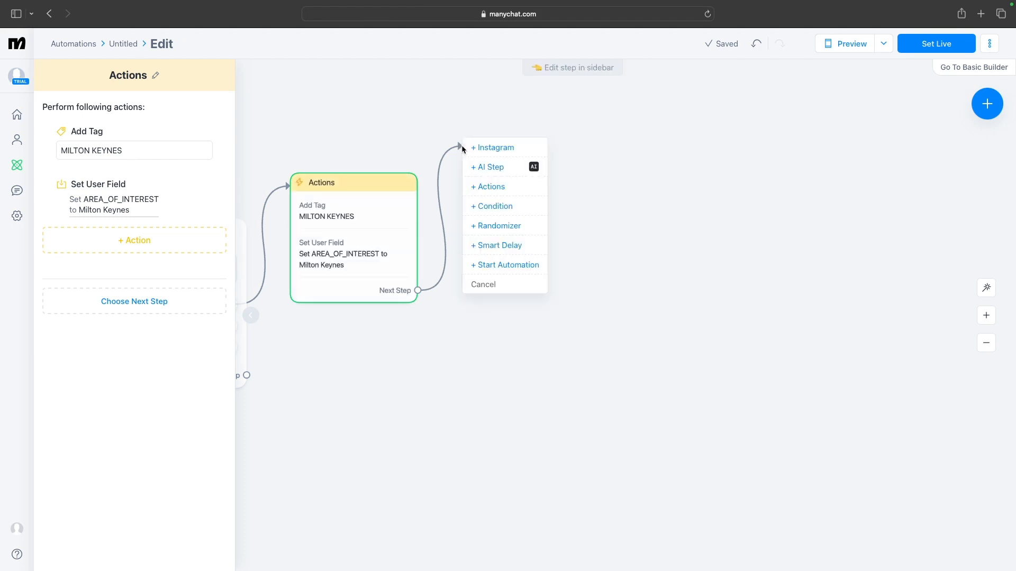
{"action": "left_click", "coordinate": [498, 149]}
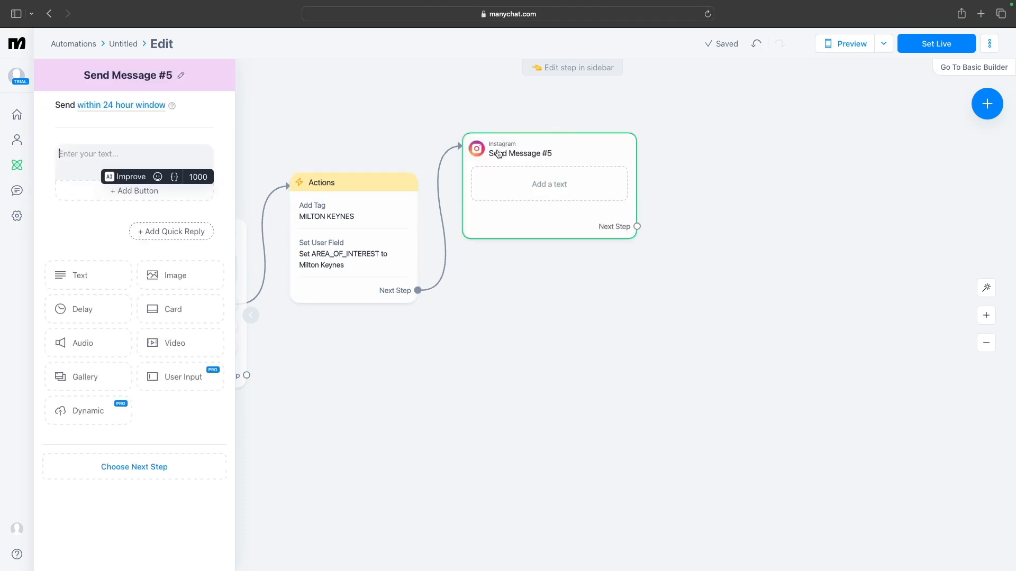
{"action": "type", "text": "When wou"}
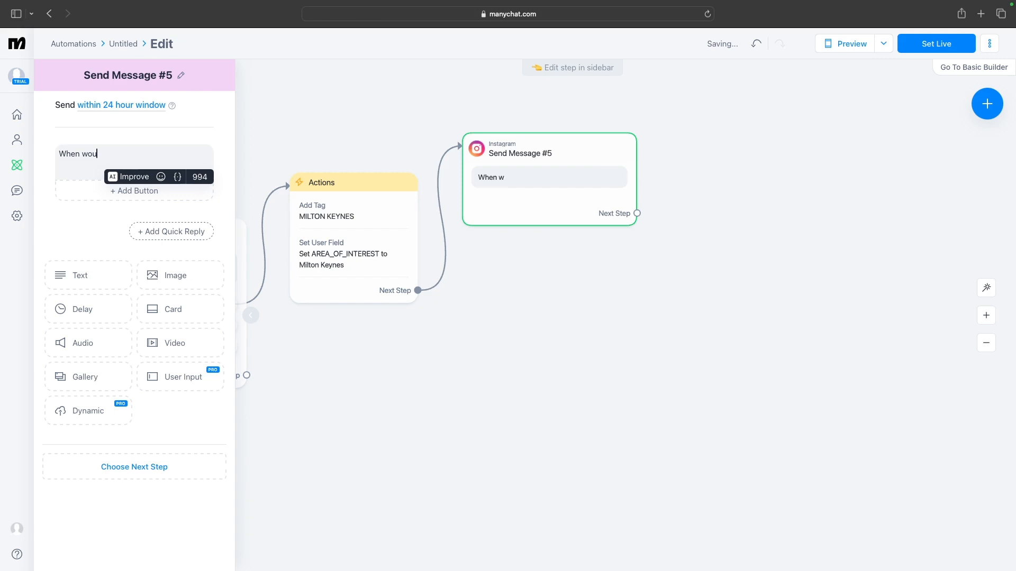
{"action": "type", "text": "ld you like"}
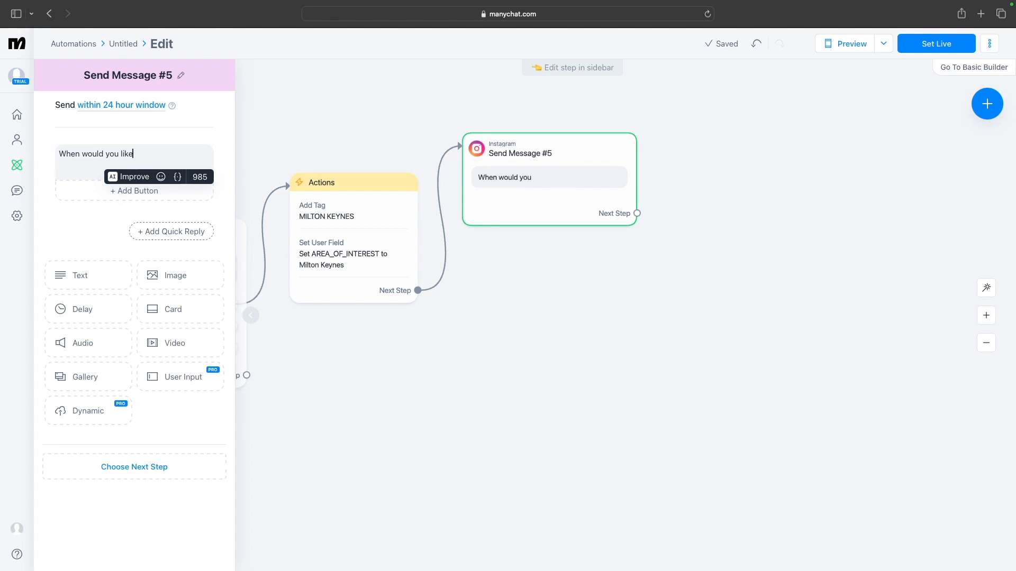
{"action": "type", "text": " to move?"}
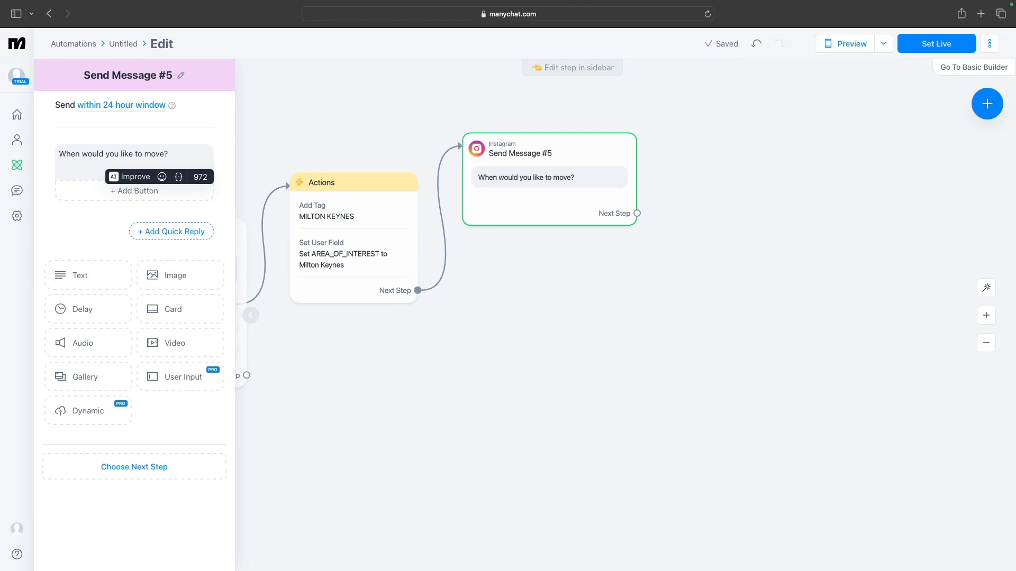
Add a quick reply labelled "Within 90 days" to the new message
{"action": "left_click", "coordinate": [178, 234]}
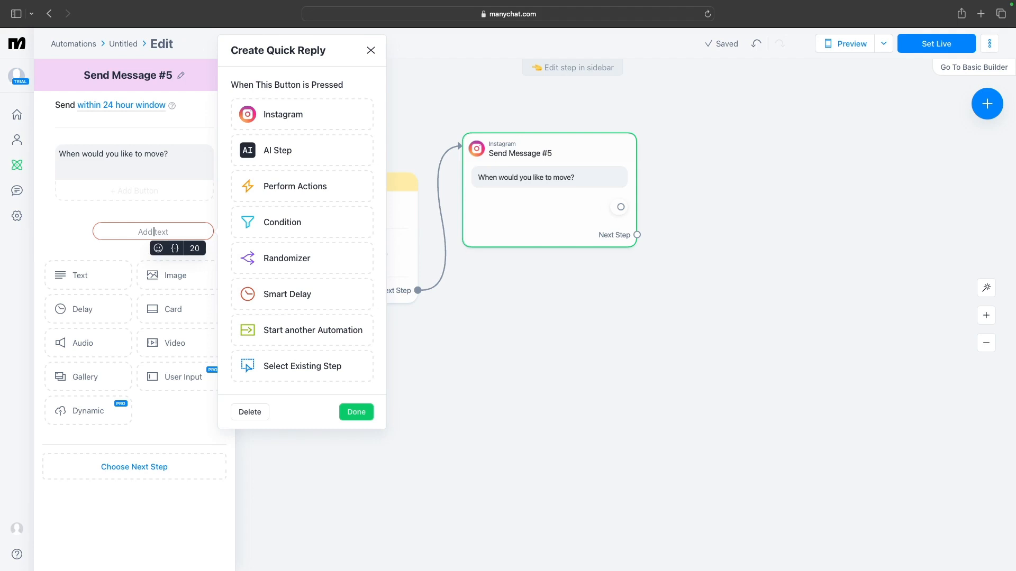
{"action": "type", "text": "Wit"}
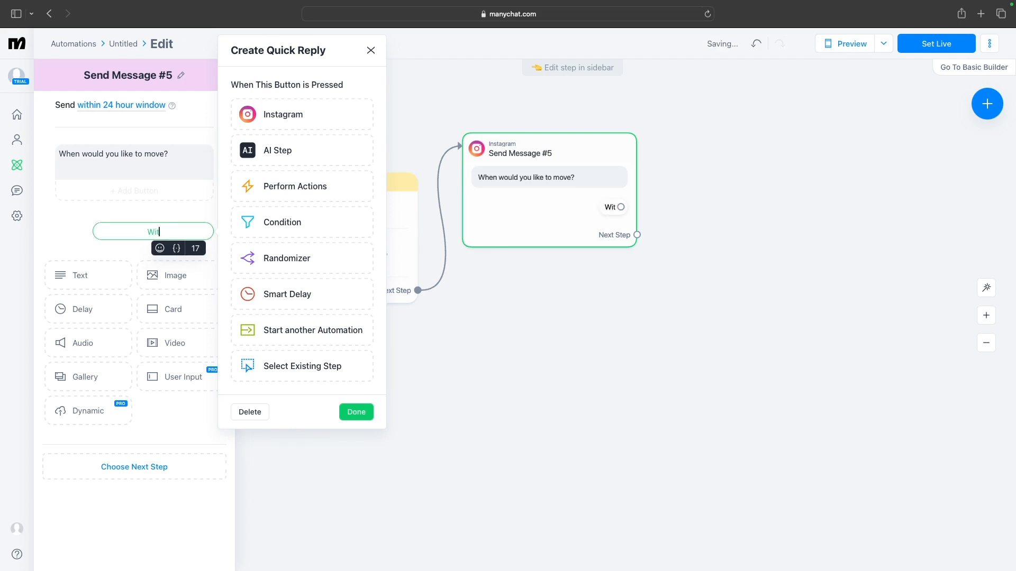
{"action": "type", "text": "h"}
{"action": "type", "text": "on"}
{"action": "key", "text": "BackSpace"}
{"action": "key", "text": "BackSpace"}
{"action": "type", "text": "in 90 da"}
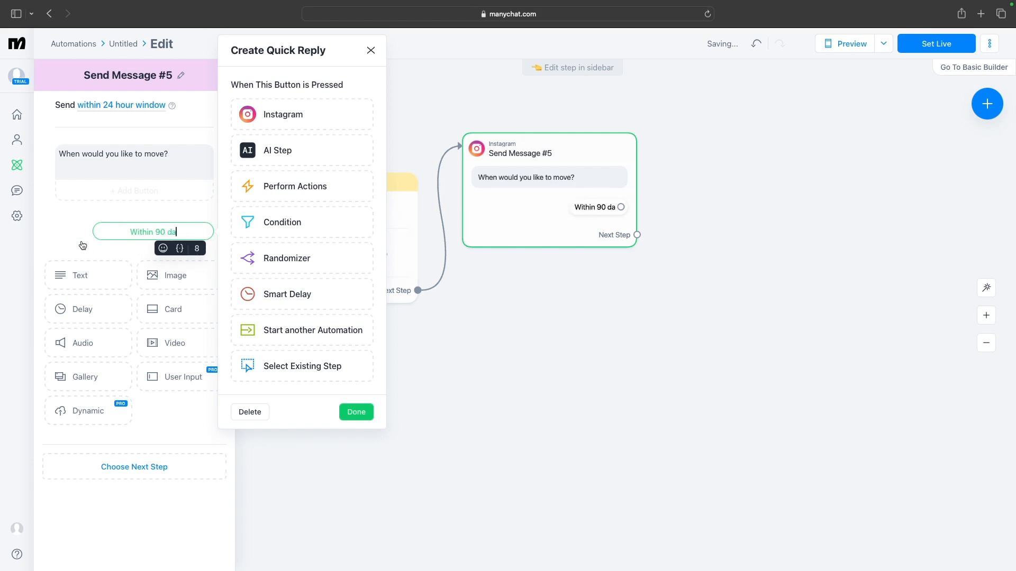
{"action": "type", "text": "y"}
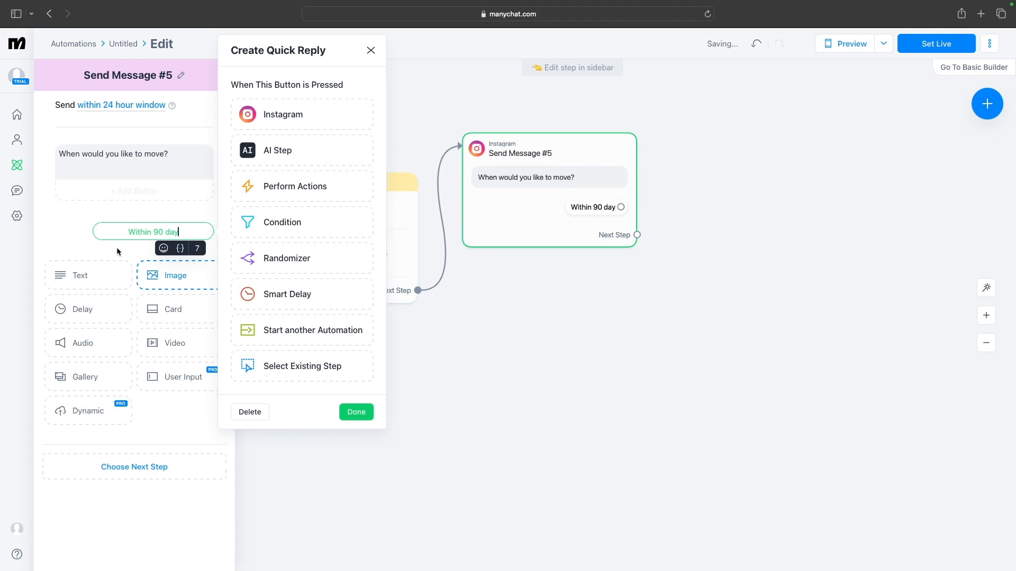
{"action": "type", "text": "s"}
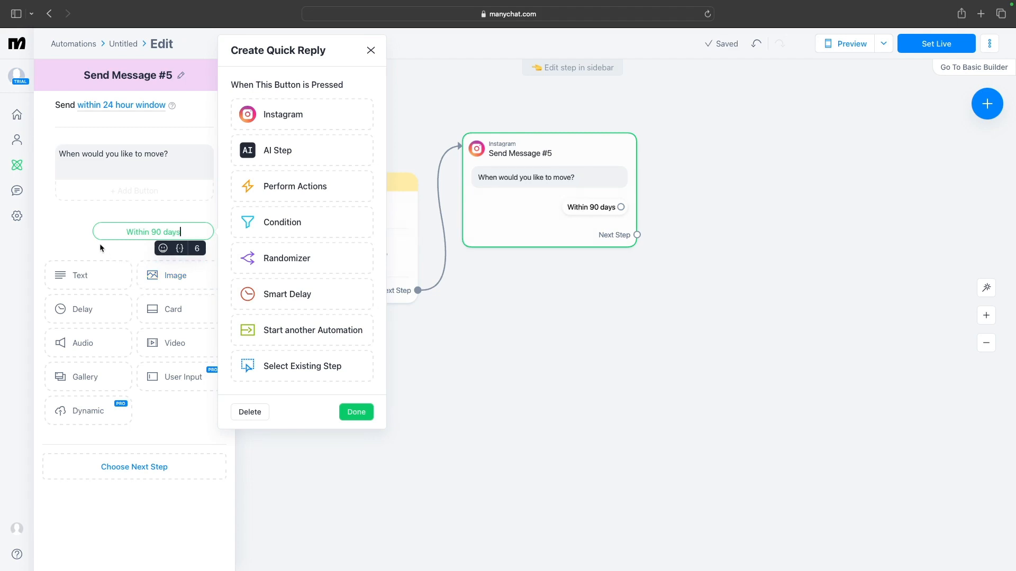
Add a second quick reply labelled "3-6 Months" to the move-timing message
{"action": "left_click", "coordinate": [104, 247]}
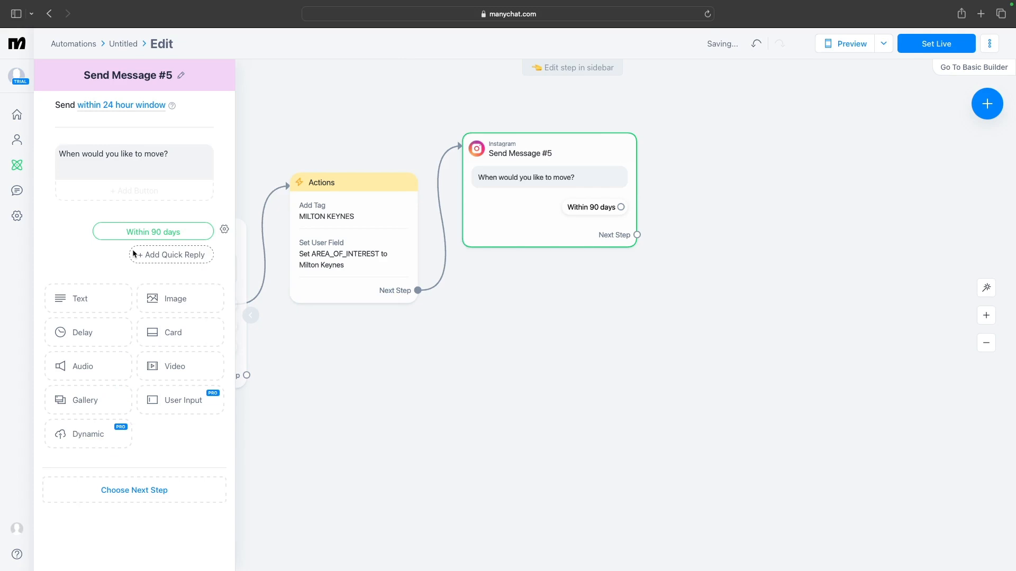
{"action": "left_click", "coordinate": [180, 259]}
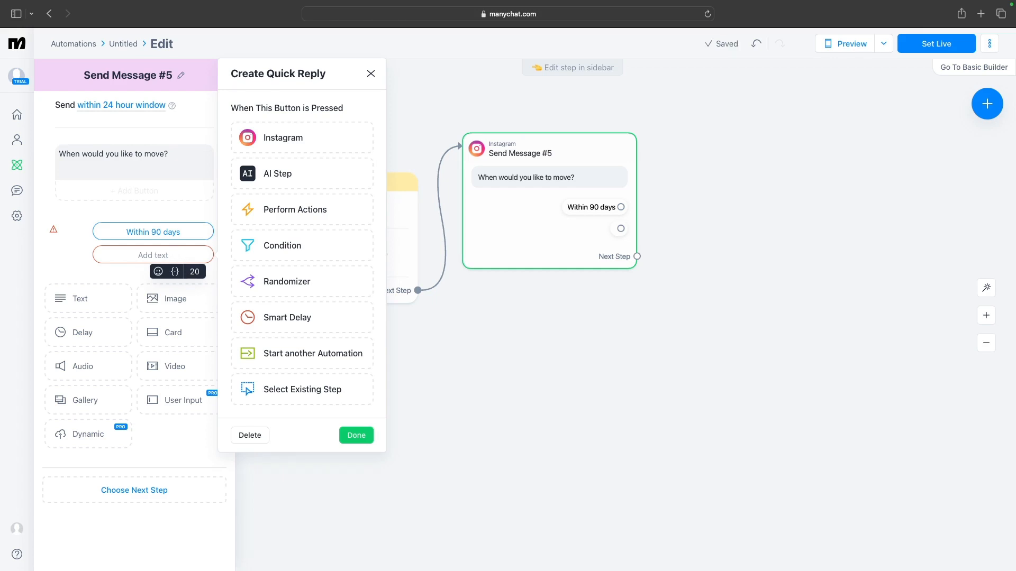
{"action": "type", "text": "3-"}
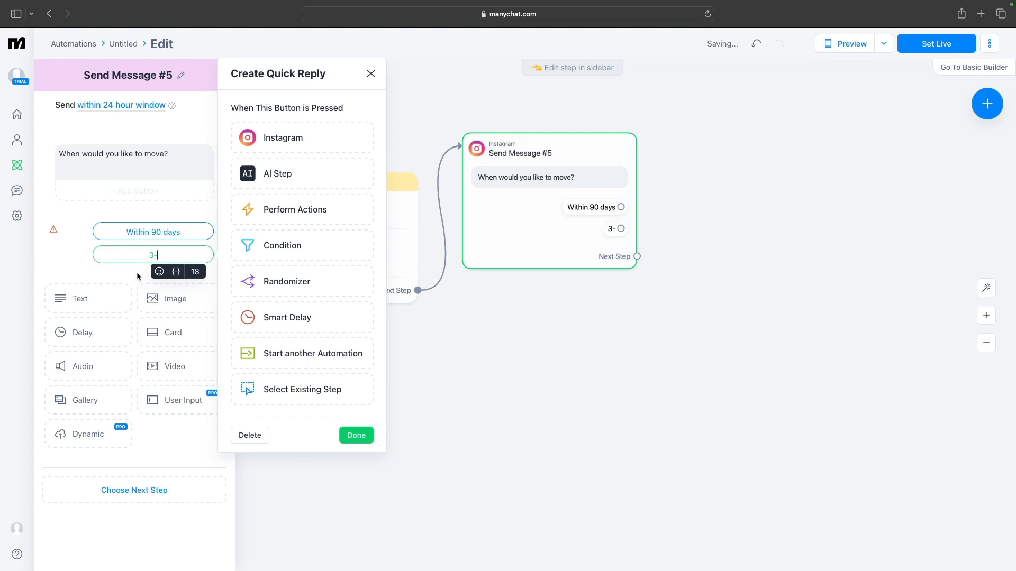
{"action": "type", "text": "6 Month"}
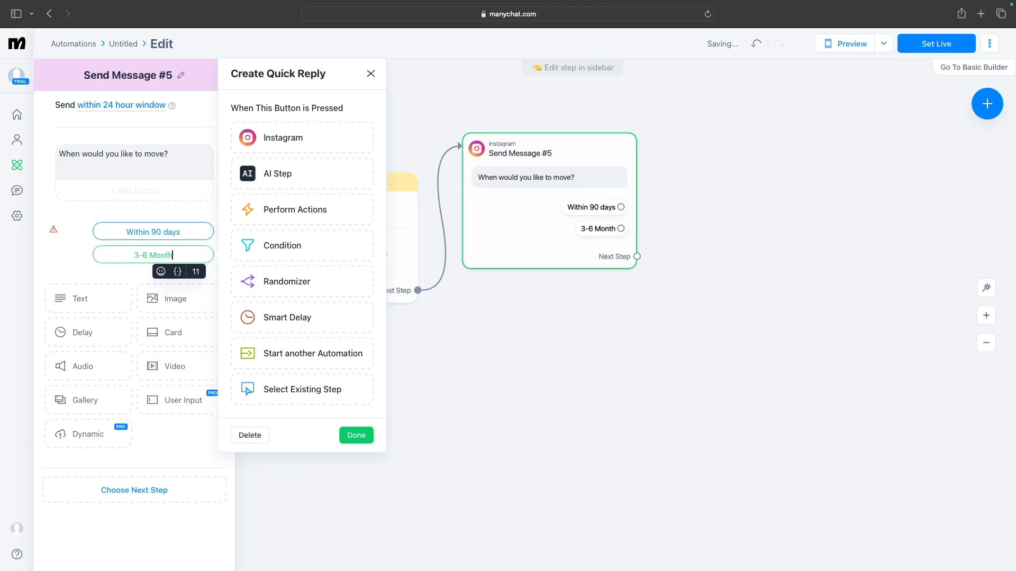
{"action": "type", "text": "s"}
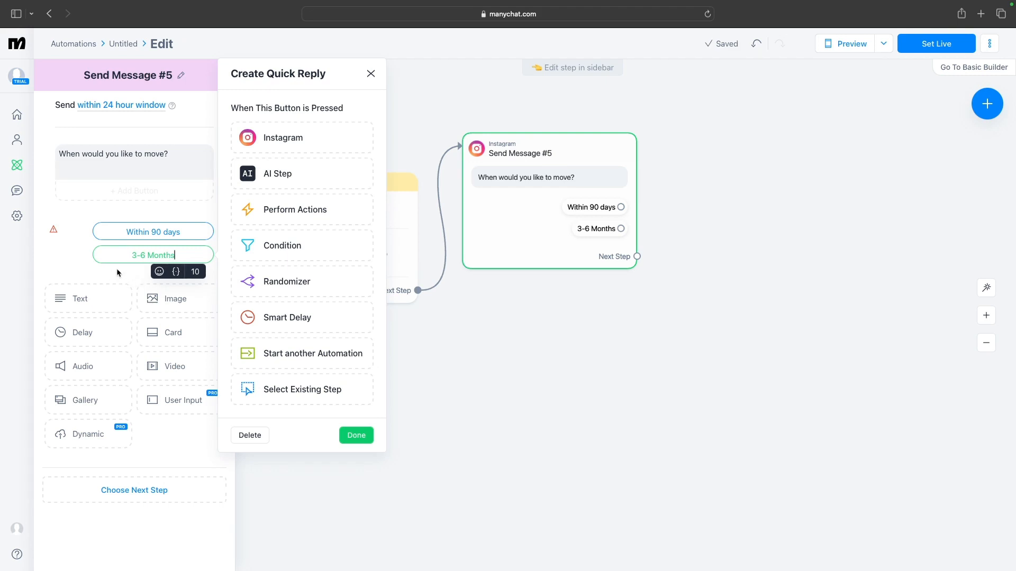
{"action": "left_click", "coordinate": [117, 269]}
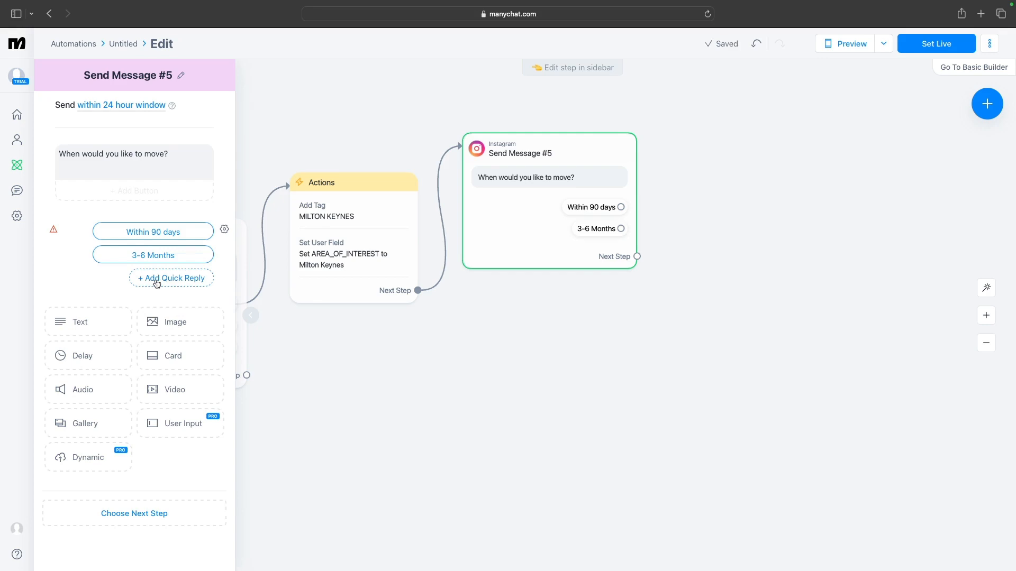
Add a third quick reply labelled "6-12 Months" to the same message
{"action": "left_click", "coordinate": [156, 279]}
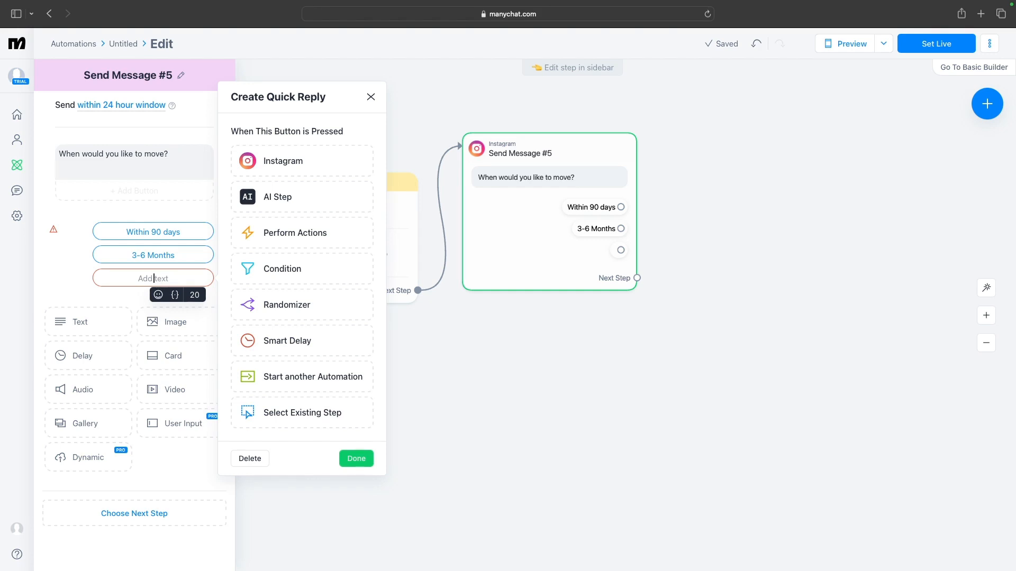
{"action": "type", "text": "6-"}
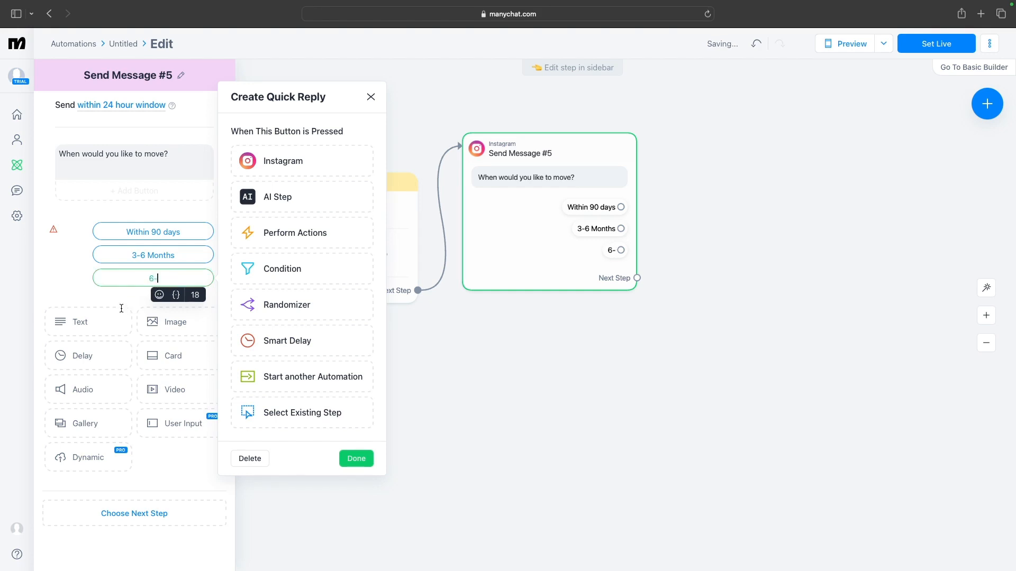
{"action": "type", "text": "12 Mon"}
{"action": "type", "text": "ths"}
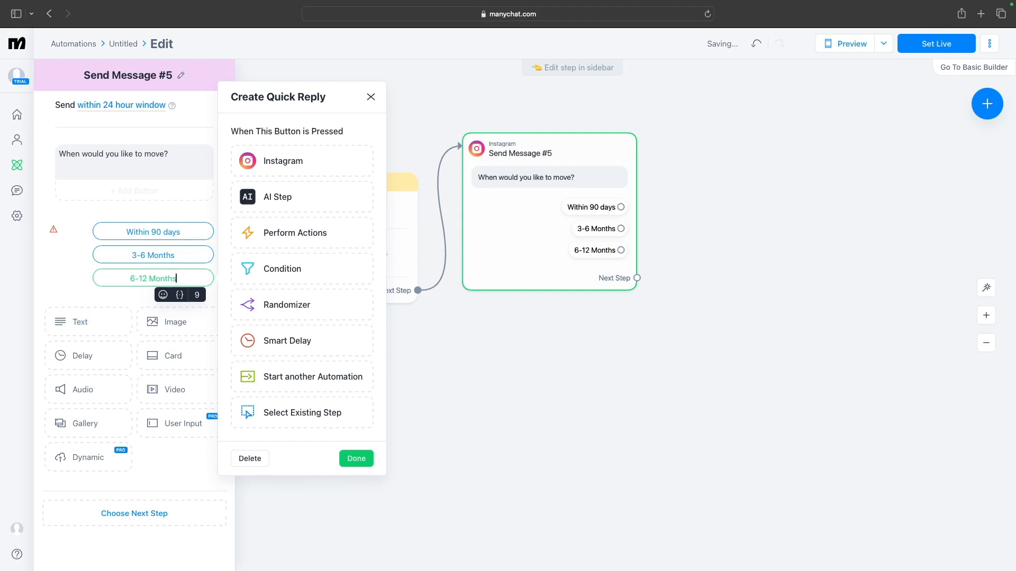
{"action": "left_click", "coordinate": [140, 295]}
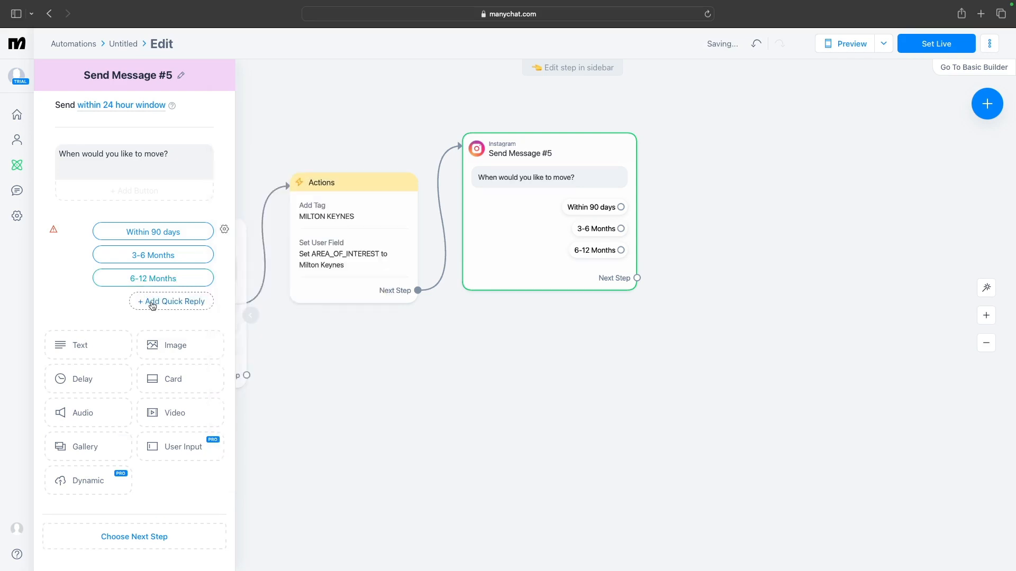
Add a fourth quick reply labelled "1+ Year" to the message
{"action": "left_click", "coordinate": [153, 304]}
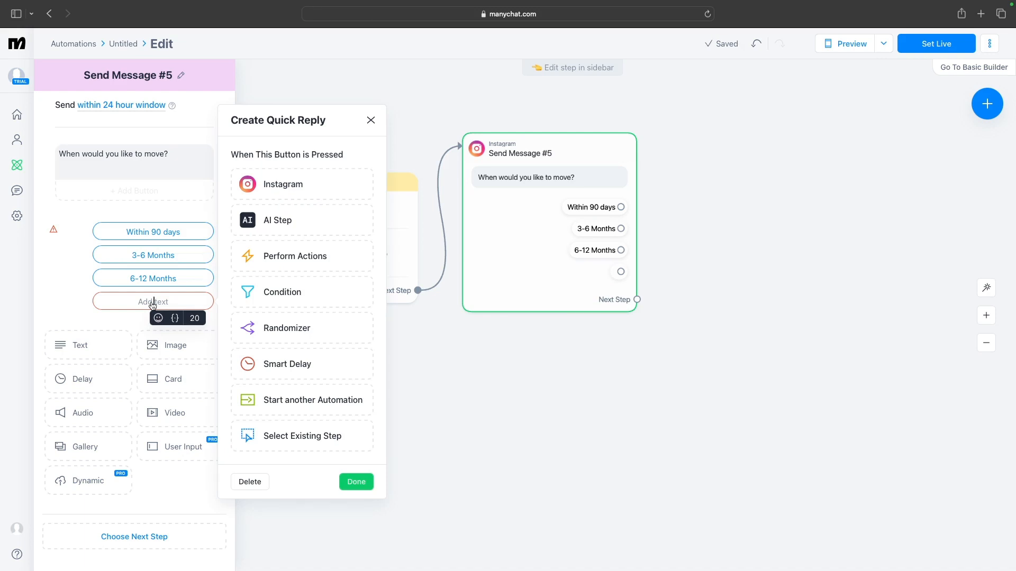
{"action": "type", "text": "1+"}
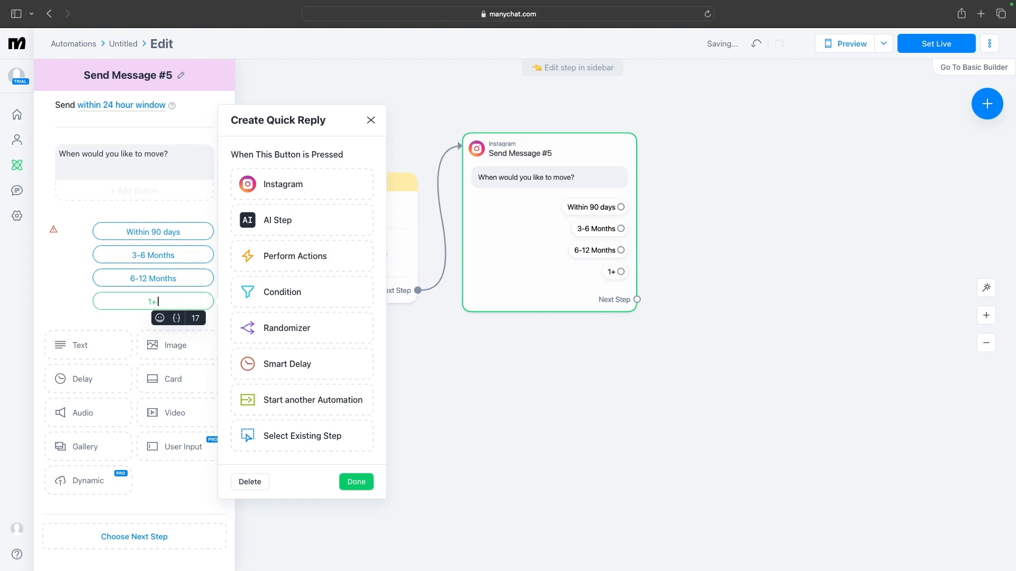
{"action": "type", "text": " Year"}
{"action": "left_click", "coordinate": [482, 461]}
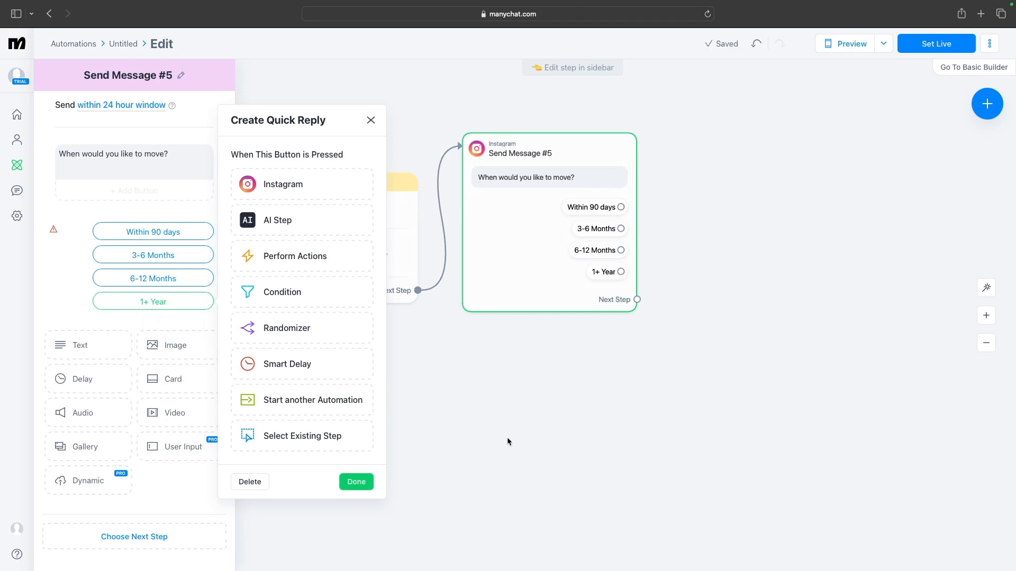
{"action": "left_click", "coordinate": [459, 449]}
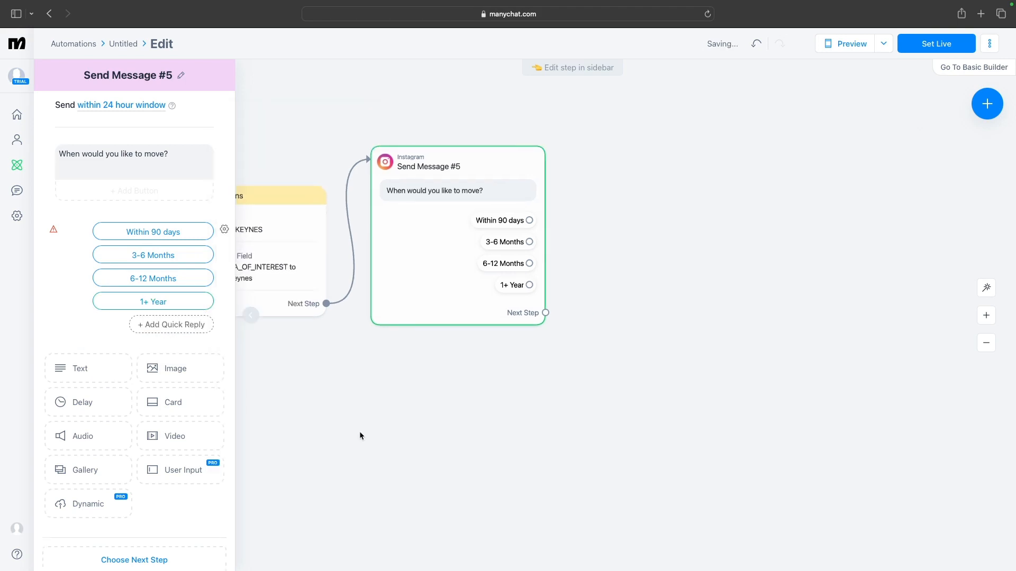
Connect the "Within 90 days" reply to a new Actions step that adds the tag WITHIN_90_DAYS
{"action": "left_click_drag", "start_coordinate": [451, 451], "coordinate": [311, 455]}
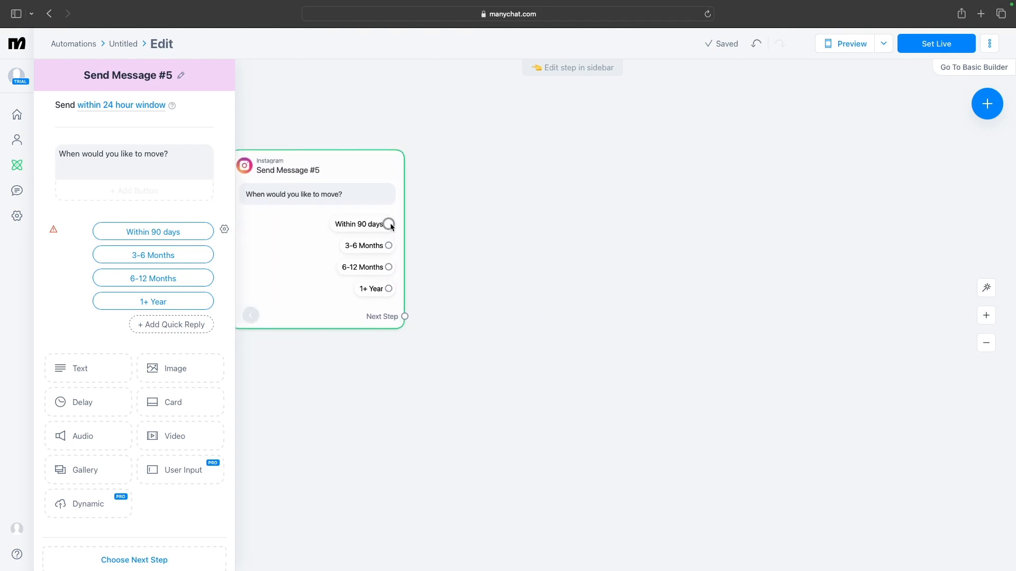
{"action": "left_click_drag", "start_coordinate": [389, 223], "coordinate": [453, 151]}
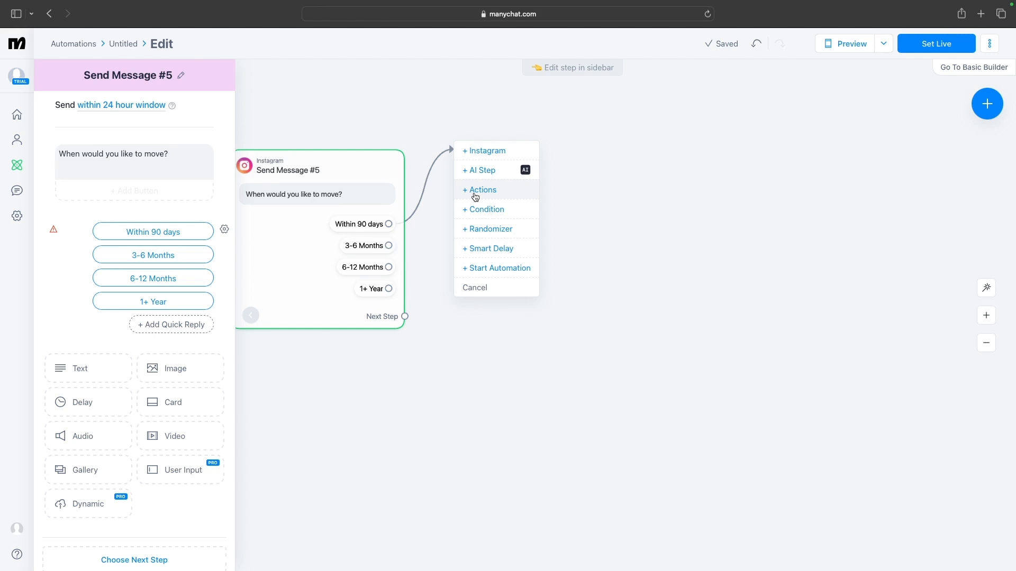
{"action": "left_click", "coordinate": [475, 197]}
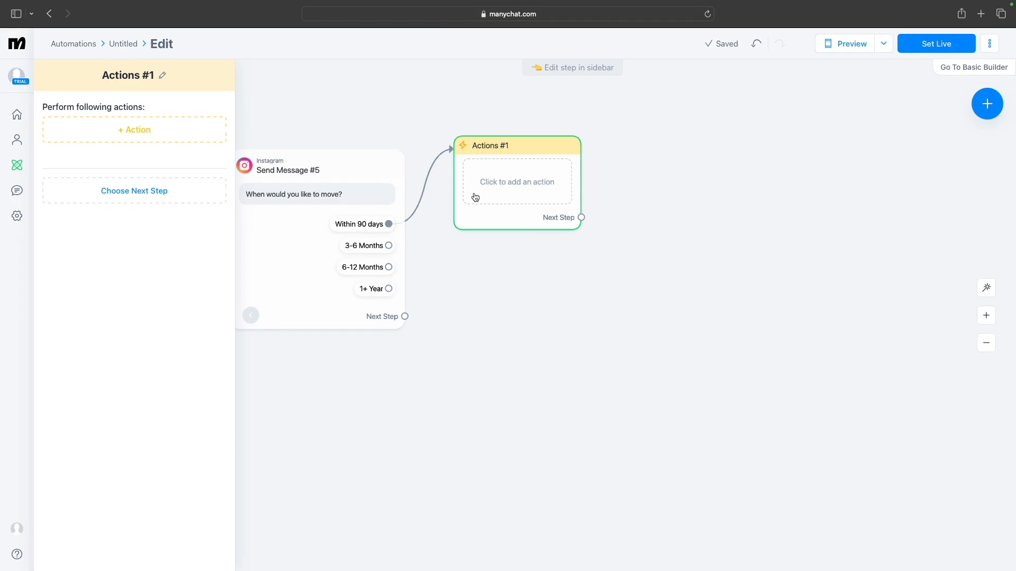
{"action": "left_click", "coordinate": [144, 136]}
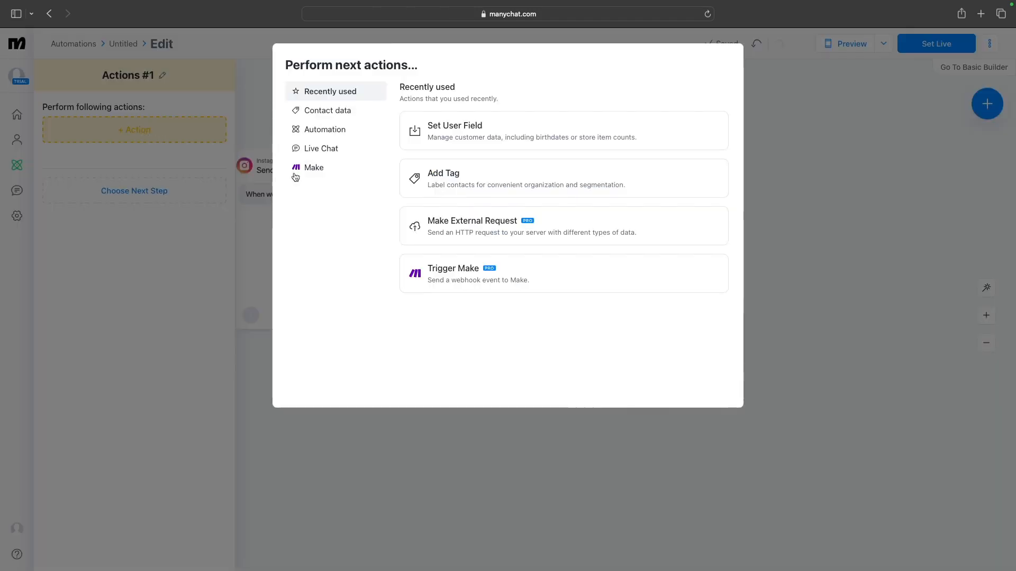
{"action": "left_click", "coordinate": [448, 176]}
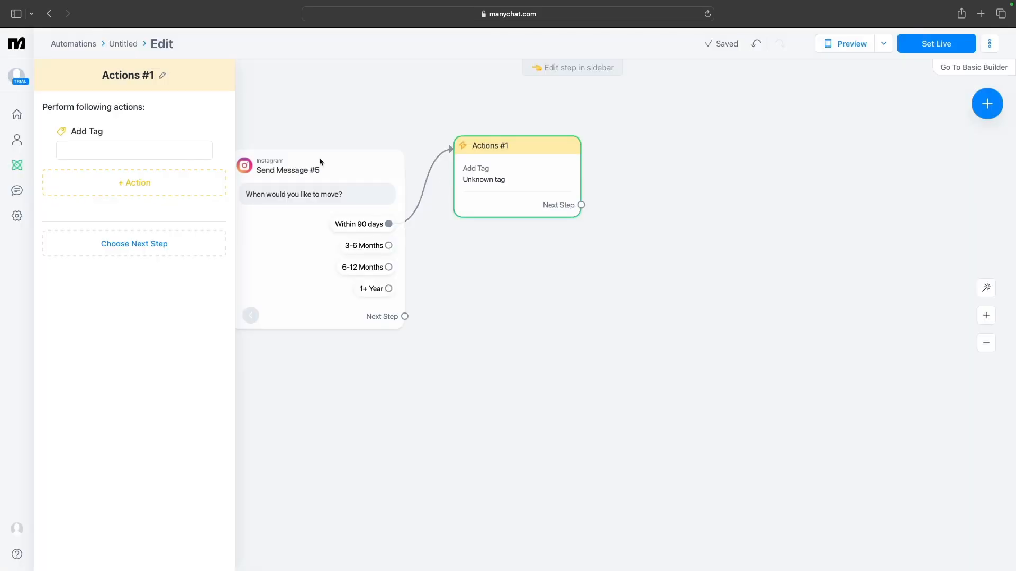
{"action": "left_click", "coordinate": [192, 154]}
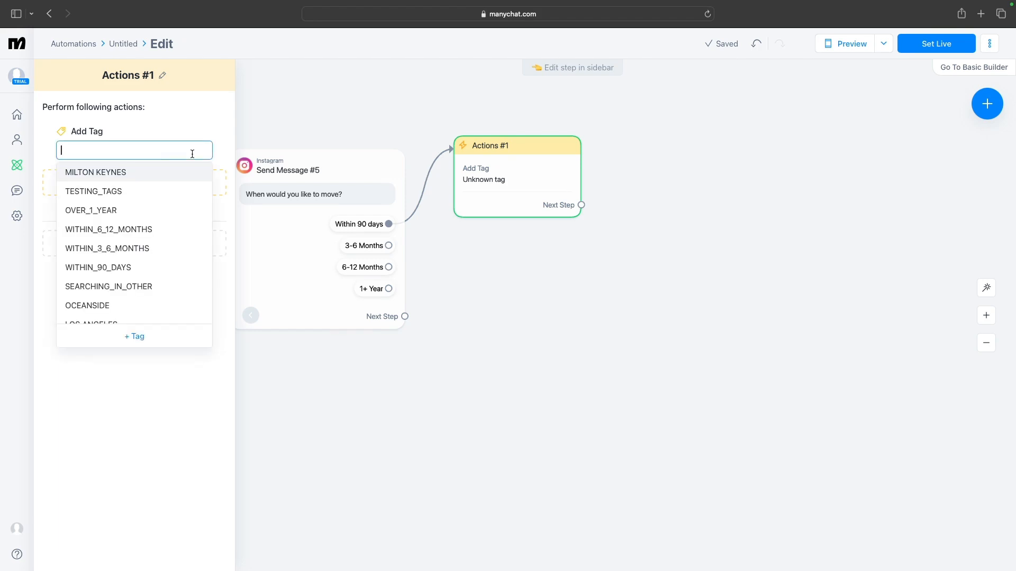
{"action": "left_click", "coordinate": [99, 273]}
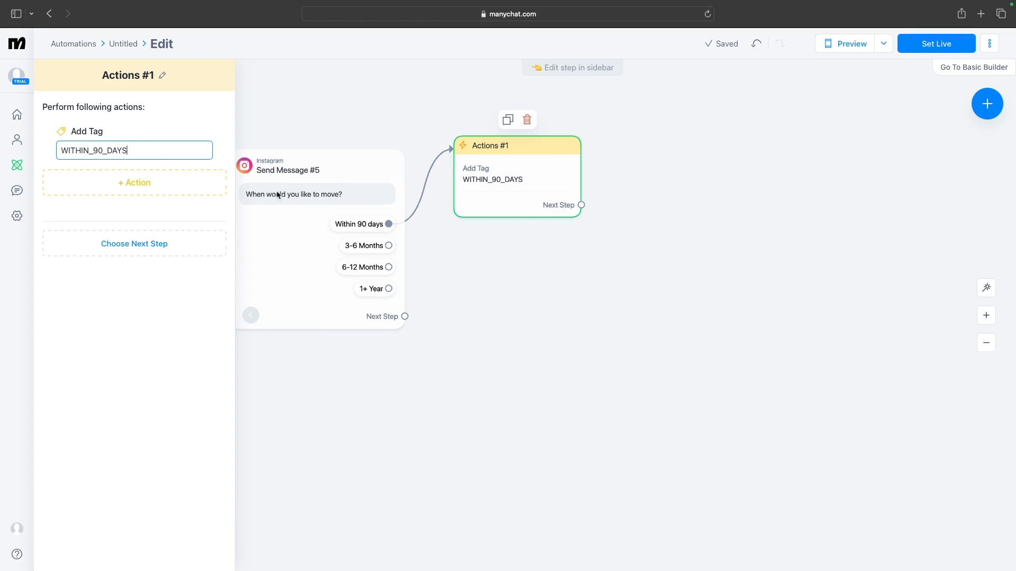
Add a Set User Field action setting MOVE_IN_90_DAYS to the value MOVE_IN_90_DAYS
{"action": "left_click", "coordinate": [150, 186]}
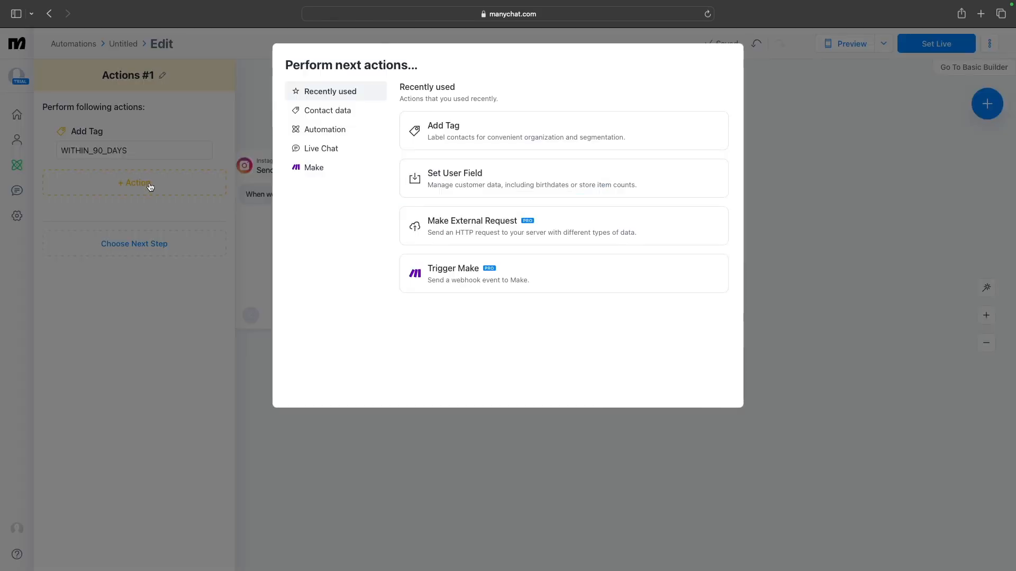
{"action": "left_click", "coordinate": [463, 186]}
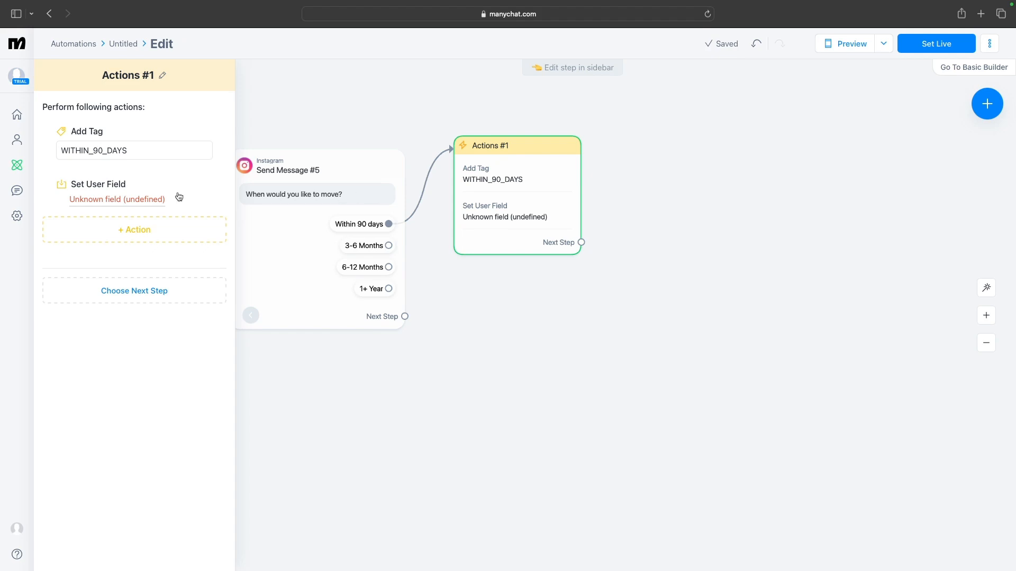
{"action": "left_click", "coordinate": [141, 201]}
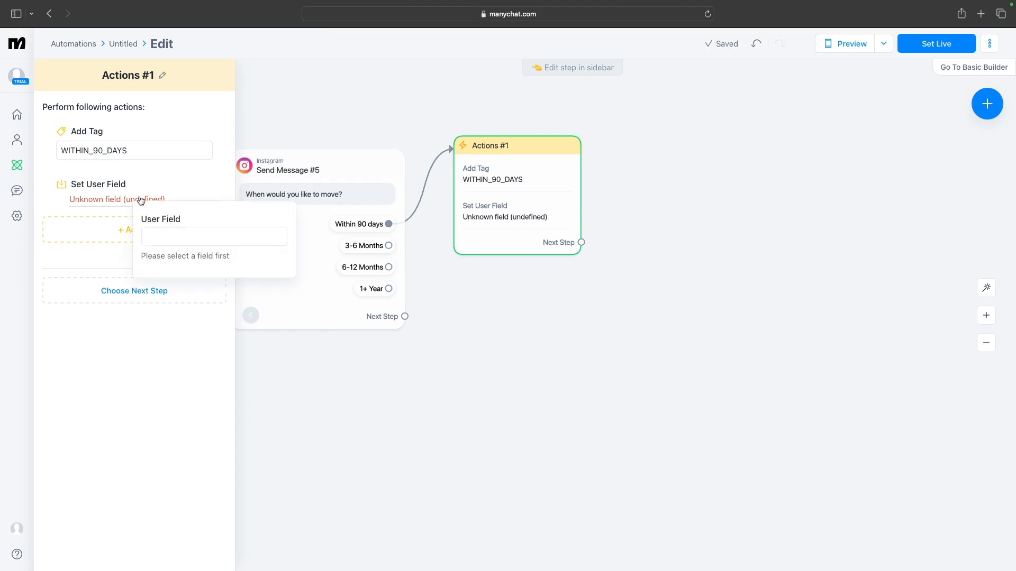
{"action": "left_click", "coordinate": [170, 242]}
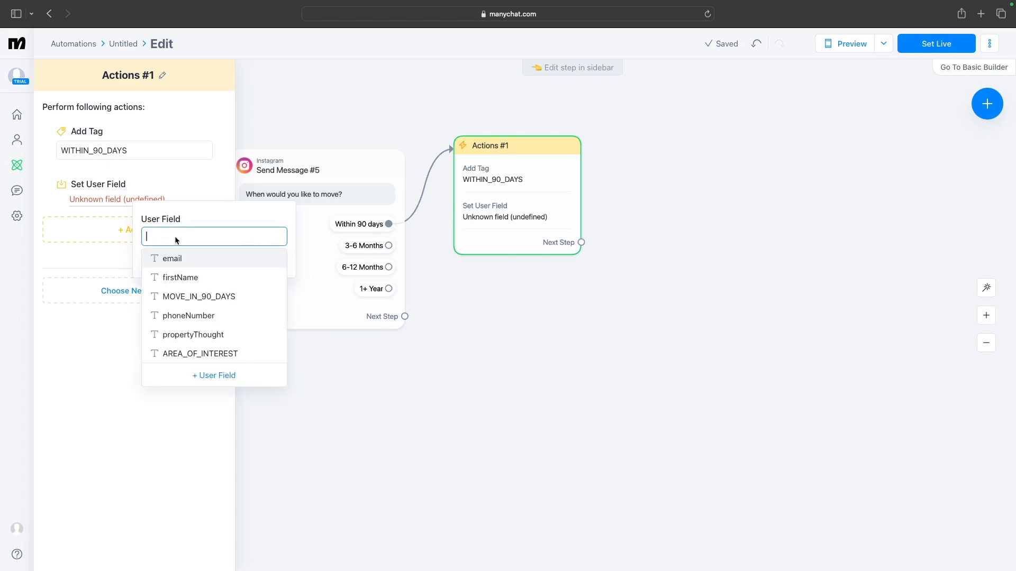
{"action": "scroll", "coordinate": [183, 289], "scroll_direction": "down", "scroll_amount": 1}
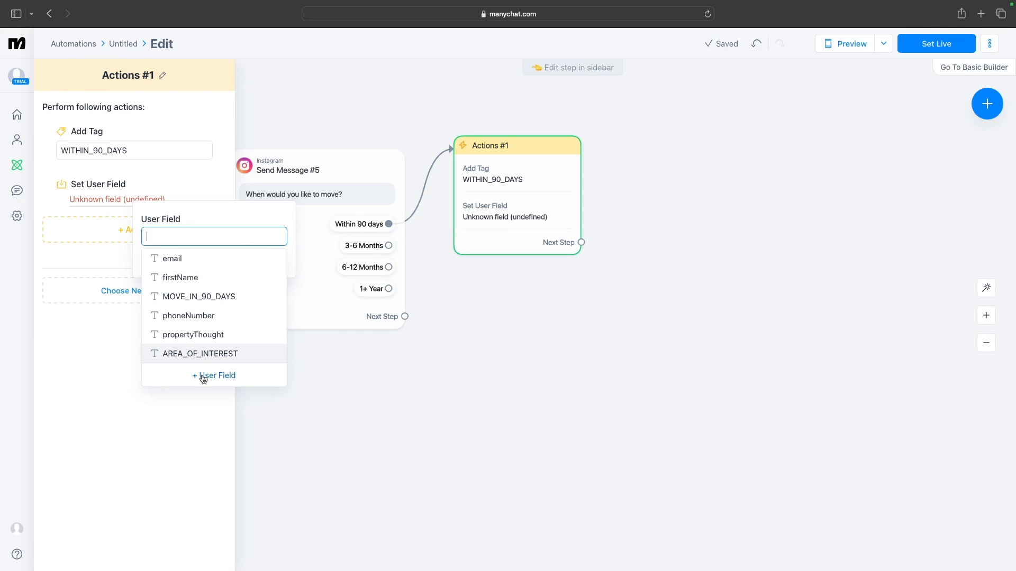
{"action": "left_click", "coordinate": [206, 297]}
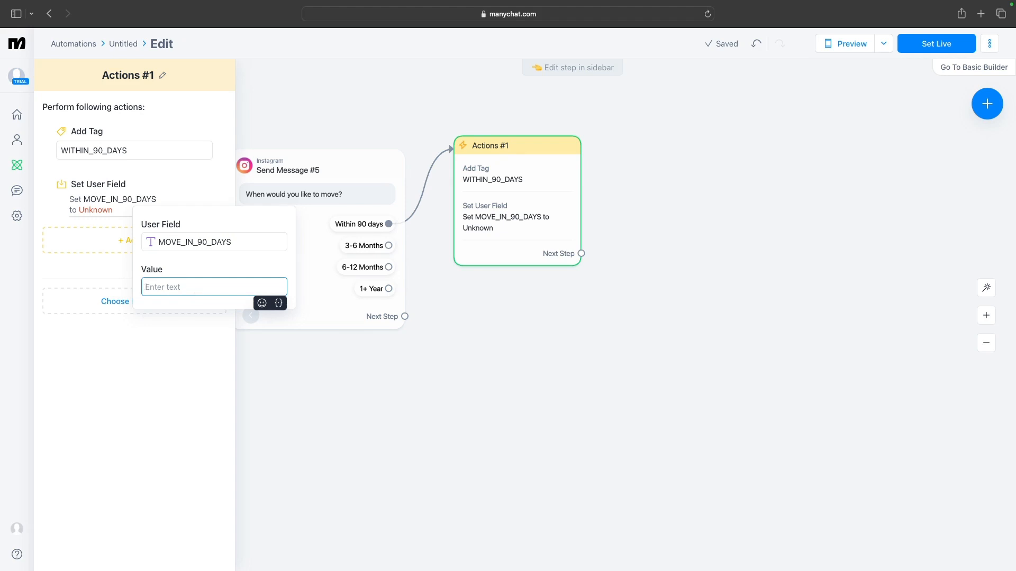
{"action": "type", "text": "MOVE"}
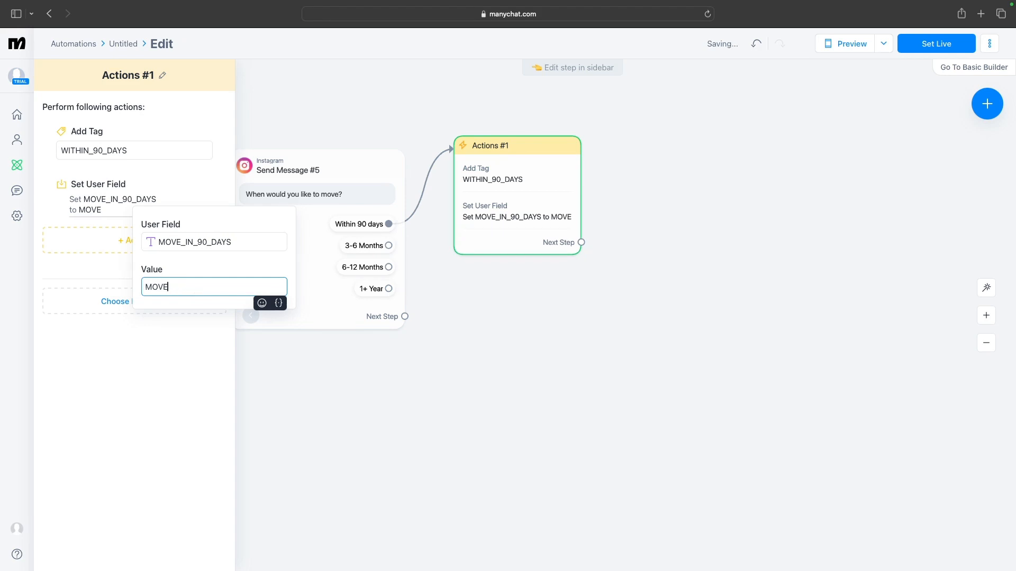
{"action": "type", "text": "_IN_"}
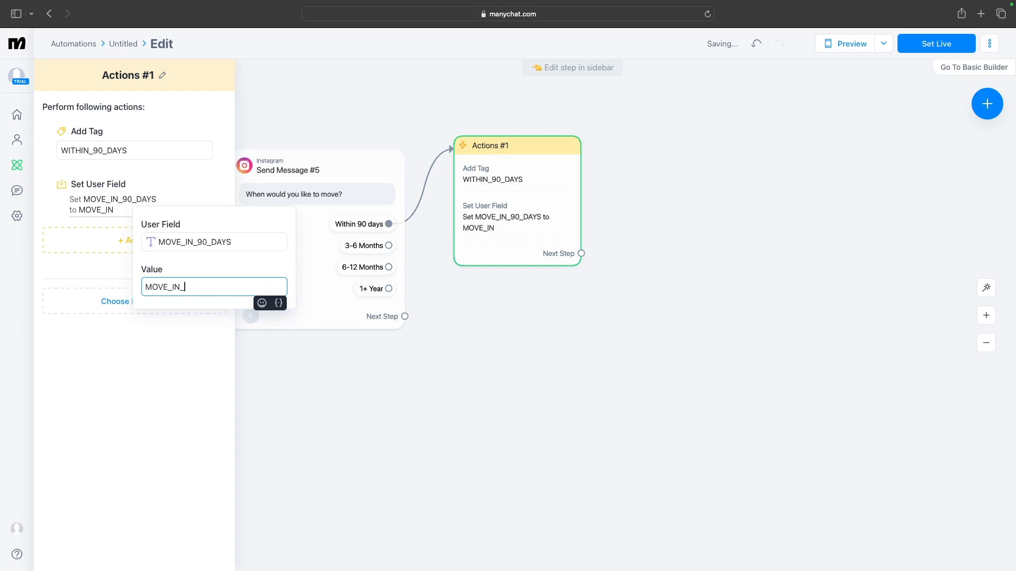
{"action": "type", "text": "90_DAYS"}
{"action": "key", "text": "Return"}
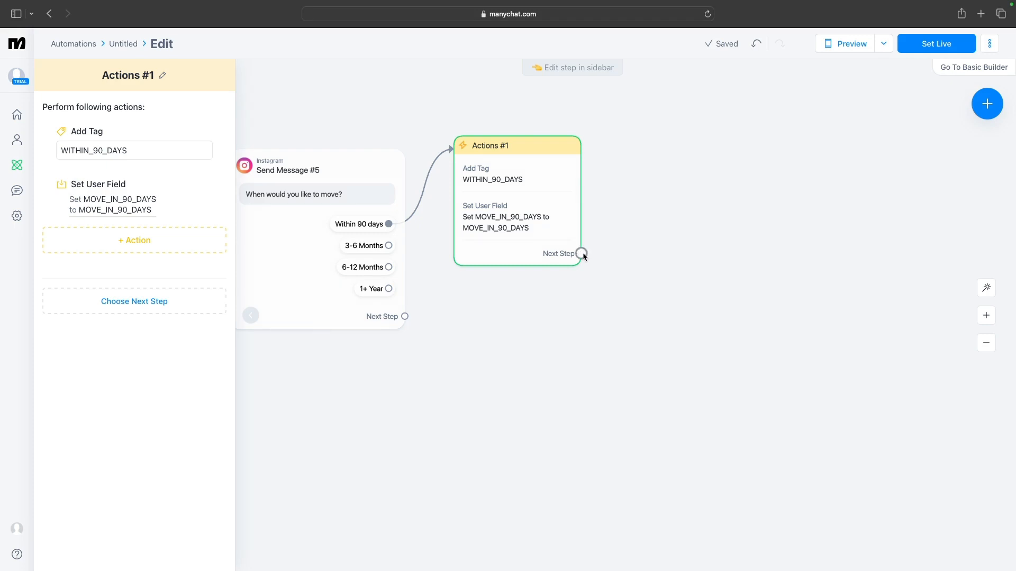
Add an Instagram message after the actions step reading "That's brilliant. Thanks for the useful information."
{"action": "left_click_drag", "start_coordinate": [581, 253], "coordinate": [649, 145]}
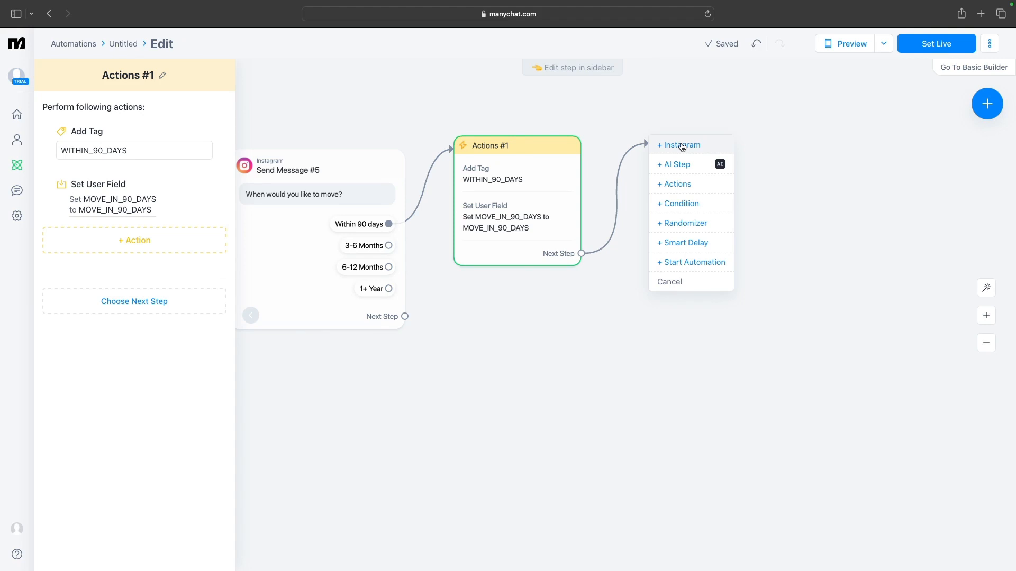
{"action": "left_click", "coordinate": [682, 146]}
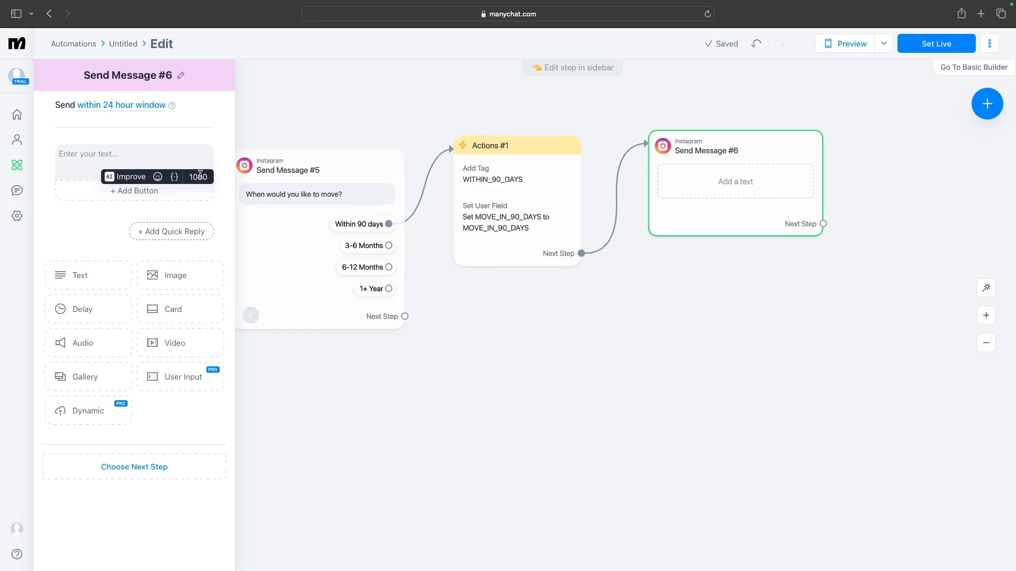
{"action": "type", "text": "Tha"}
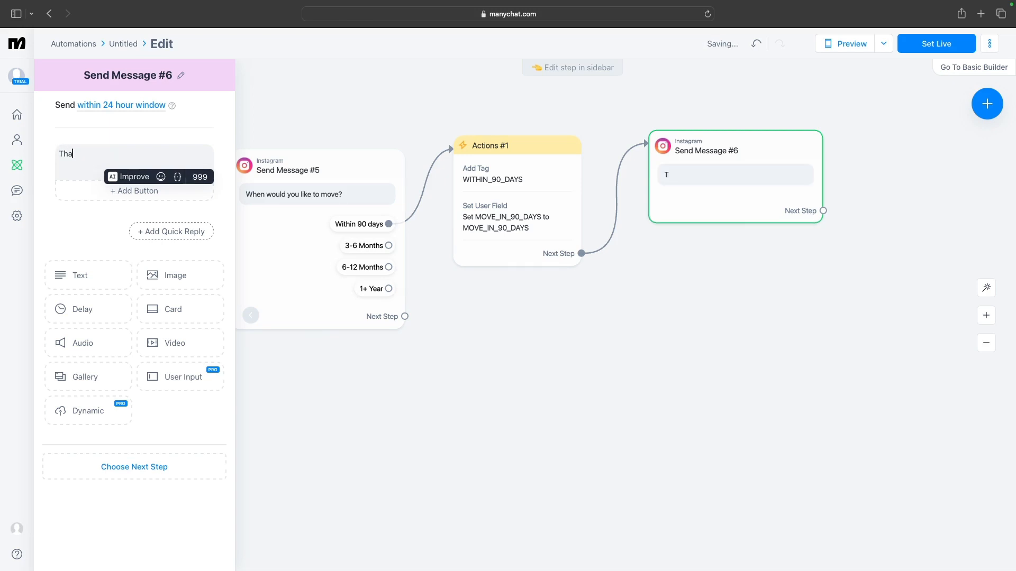
{"action": "type", "text": "t's brilliant. Thanks"}
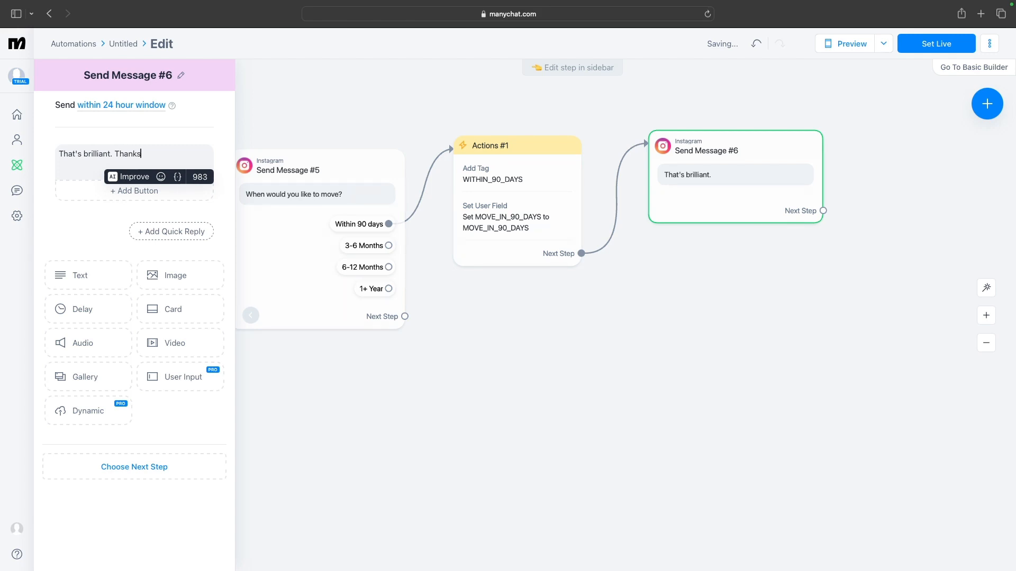
{"action": "type", "text": " for t"}
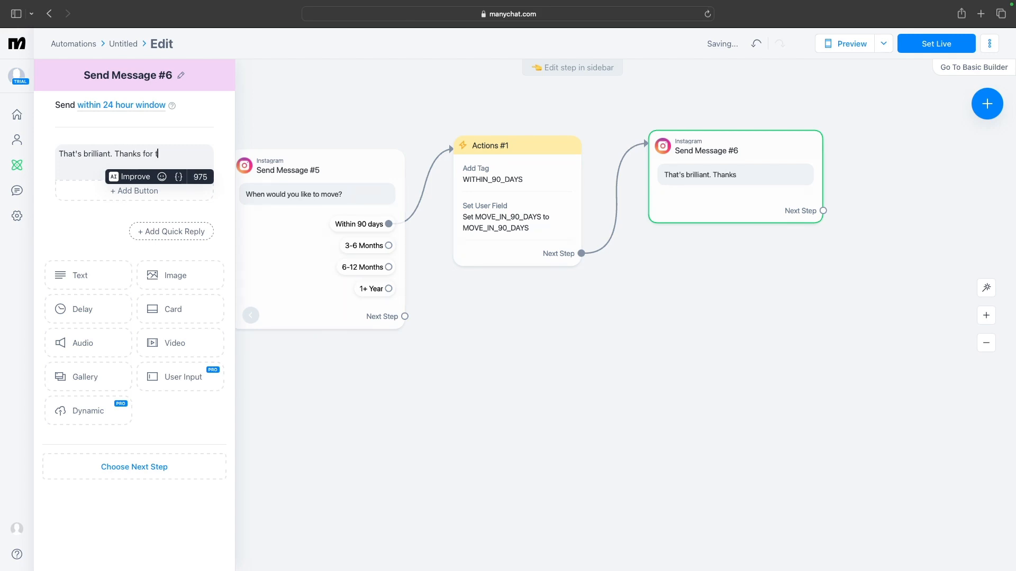
{"action": "type", "text": "he useful information"}
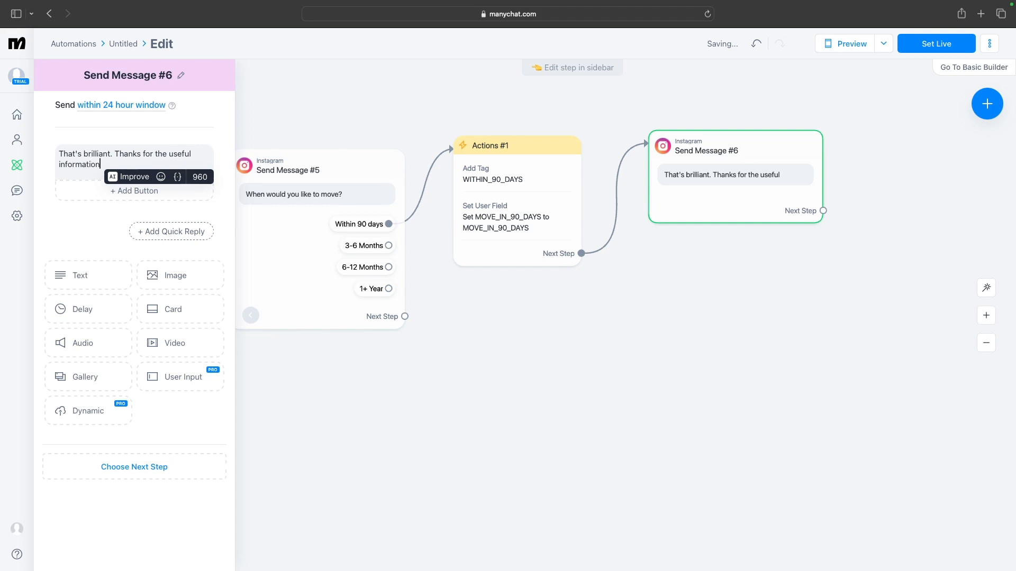
{"action": "type", "text": "."}
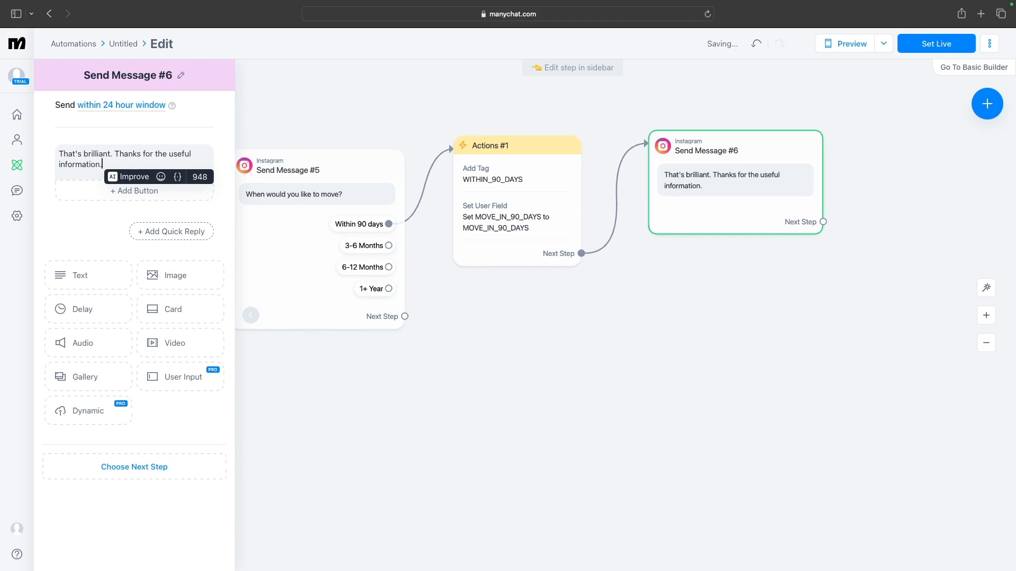
Add a new paragraph to the message: "I will be sending a report on the first time buyer process."
{"action": "key", "text": "Return"}
{"action": "key", "text": "Return"}
{"action": "type", "text": "I"}
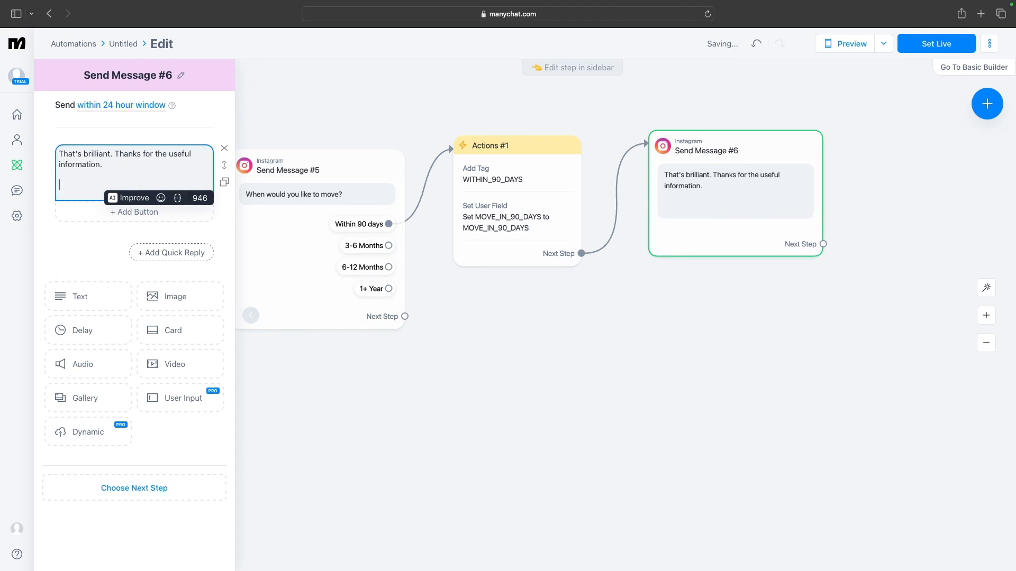
{"action": "type", "text": " will be sending"}
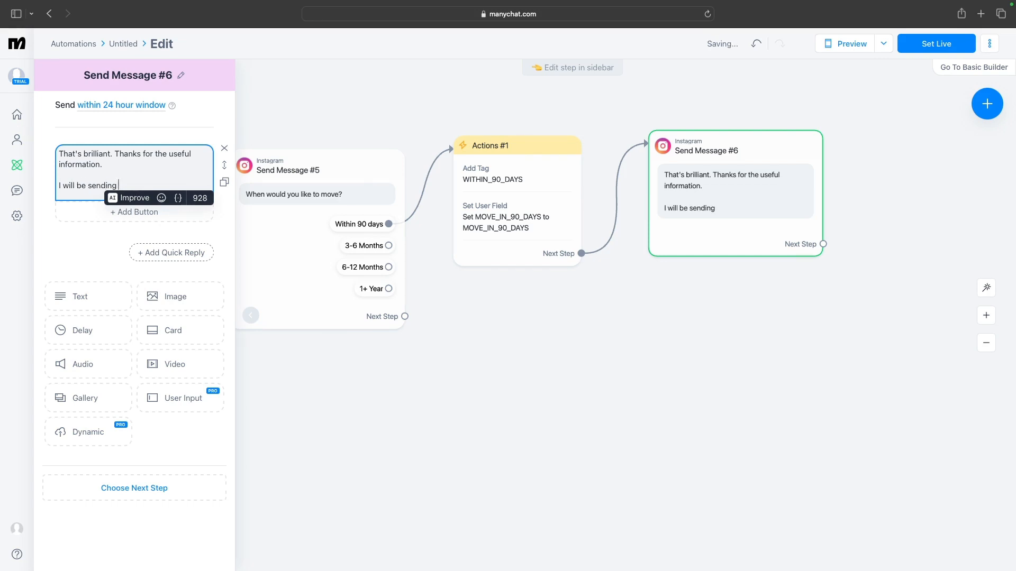
{"action": "type", "text": " a report on the "}
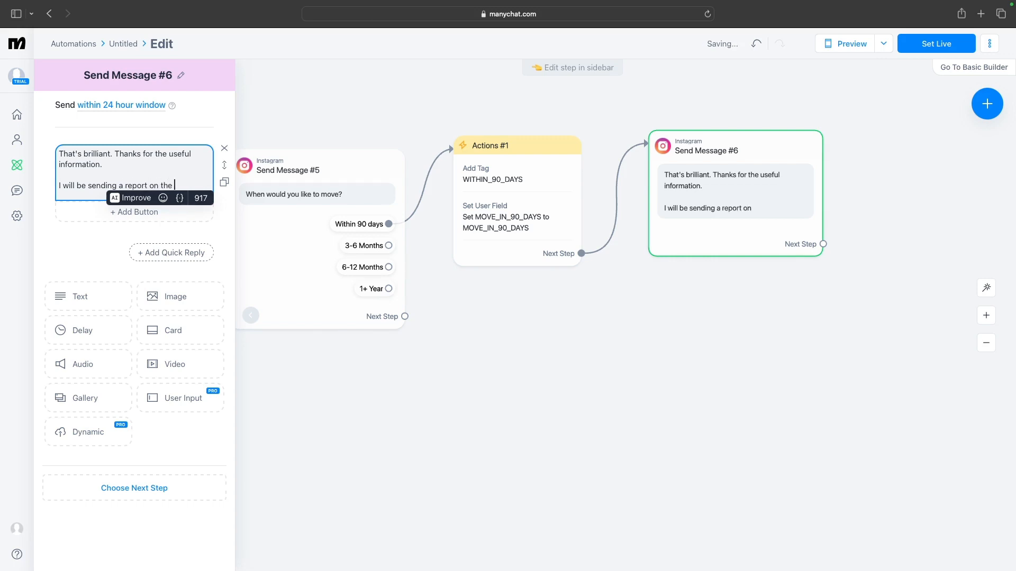
{"action": "type", "text": "first time b"}
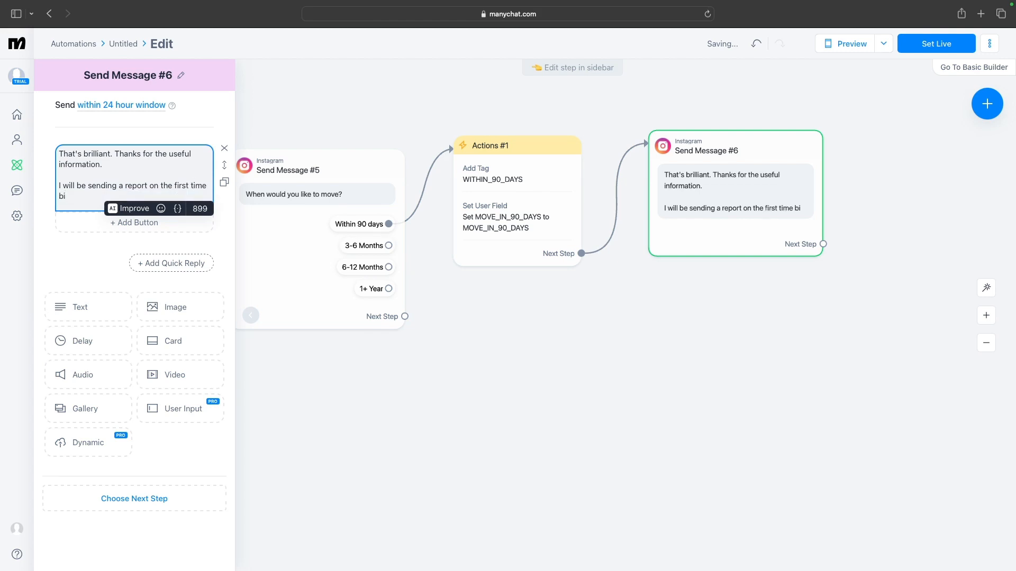
{"action": "type", "text": "uyer process"}
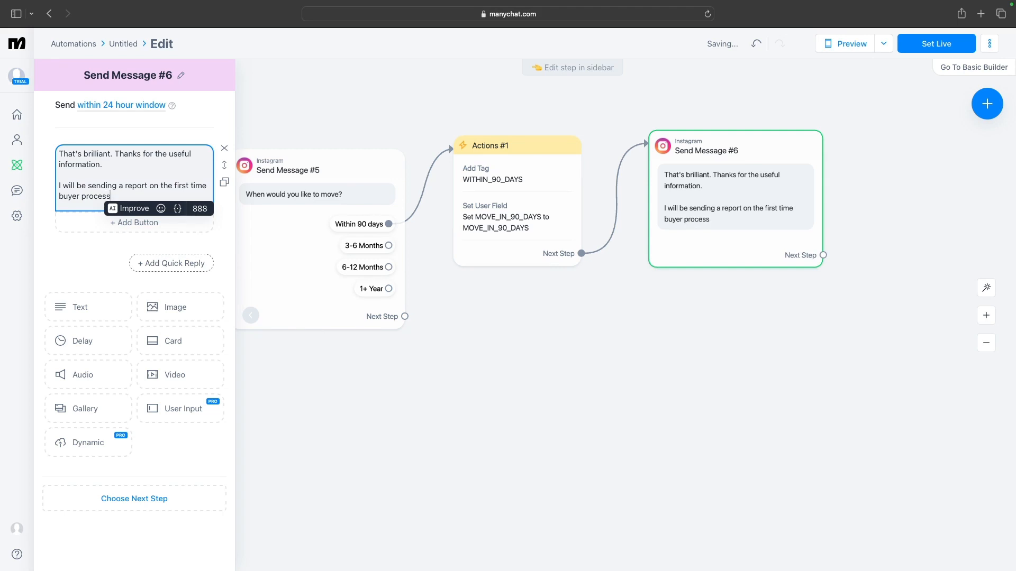
{"action": "type", "text": "."}
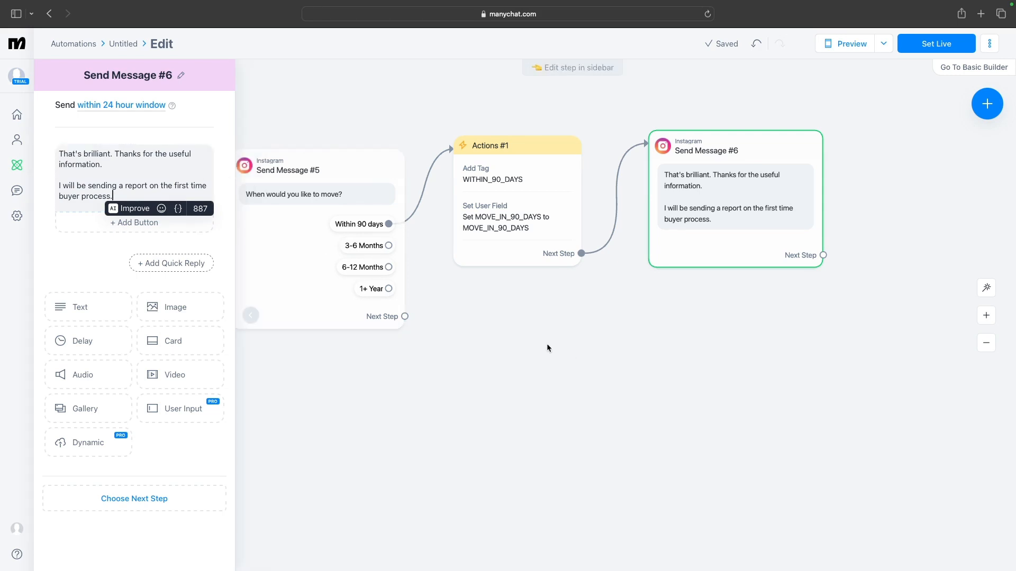
Add a Smart Delay after the thank-you message and set its duration to 20 Seconds
{"action": "left_click_drag", "start_coordinate": [547, 348], "coordinate": [341, 386]}
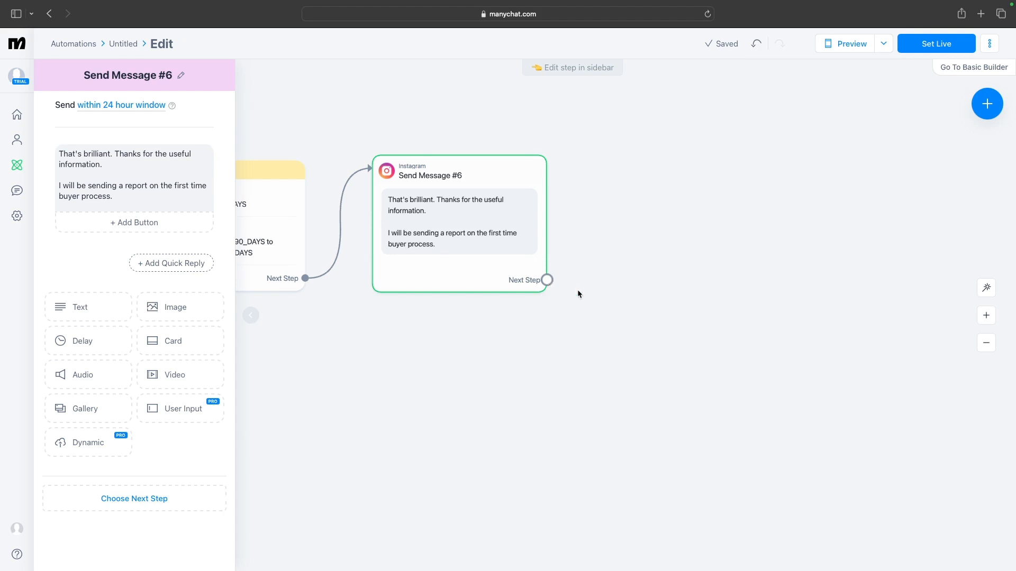
{"action": "left_click", "coordinate": [547, 279]}
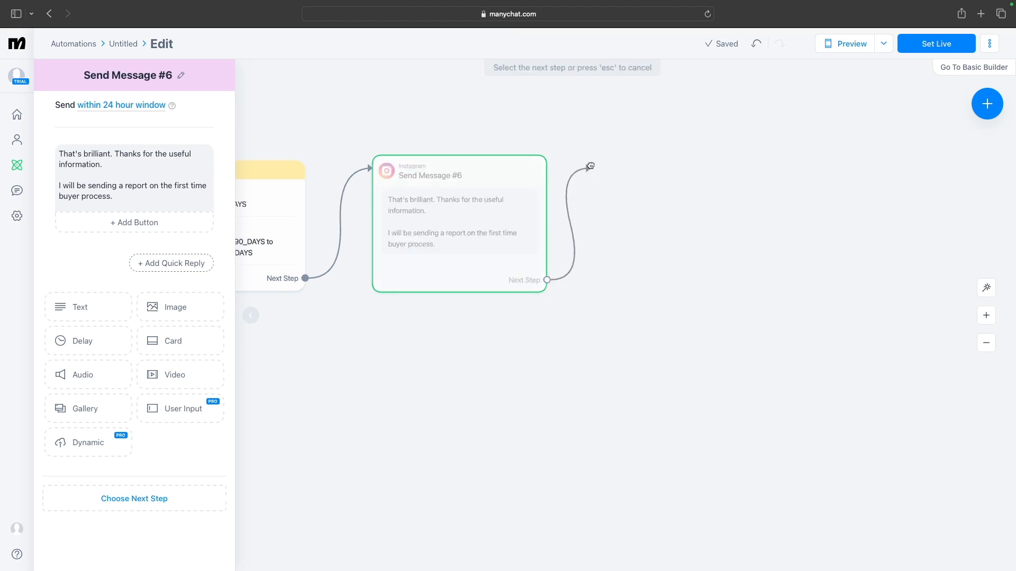
{"action": "left_click", "coordinate": [591, 166]}
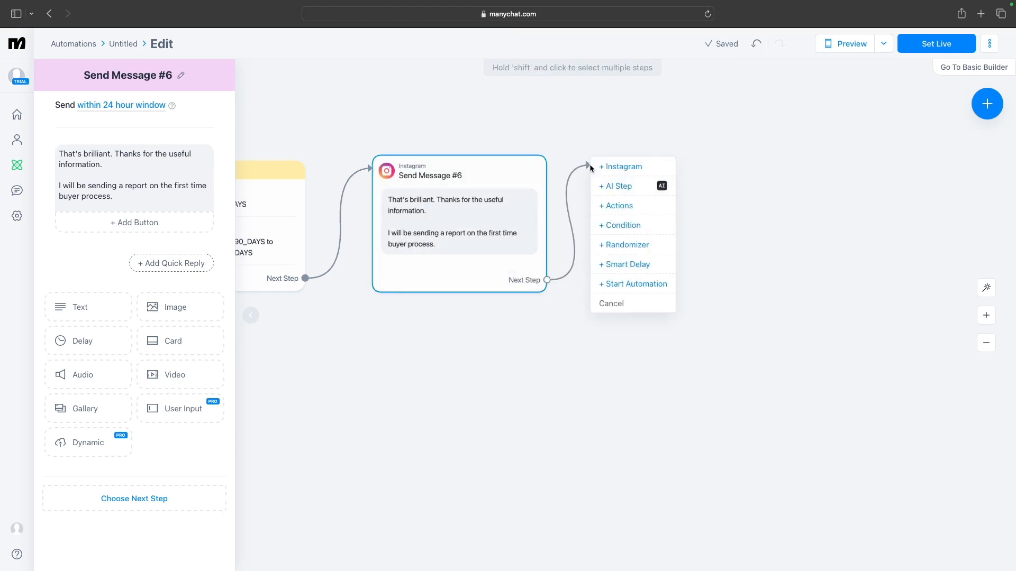
{"action": "left_click", "coordinate": [632, 266]}
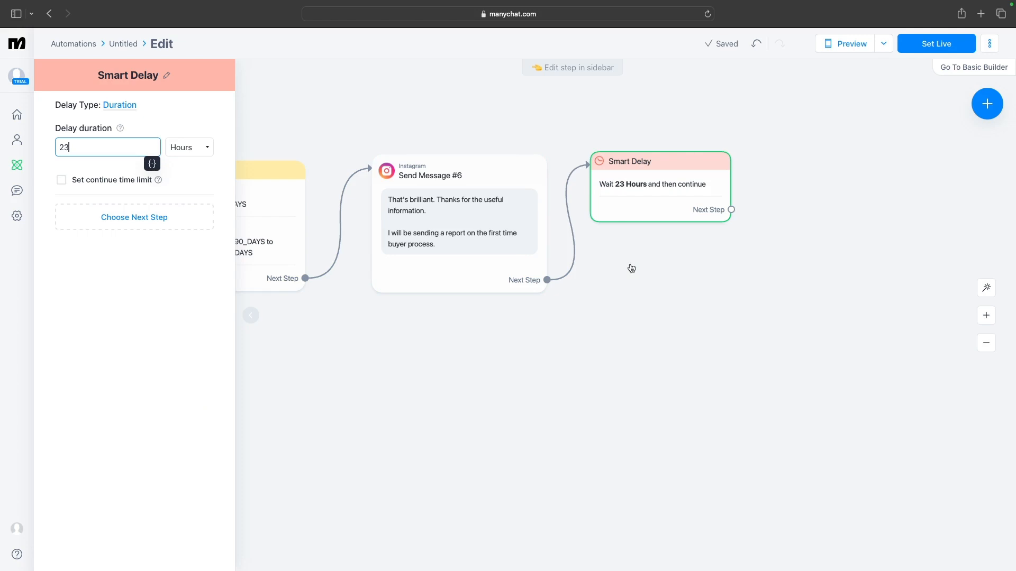
{"action": "mouse_move", "coordinate": [678, 185]}
{"action": "key", "text": "BackSpace"}
{"action": "key", "text": "BackSpace"}
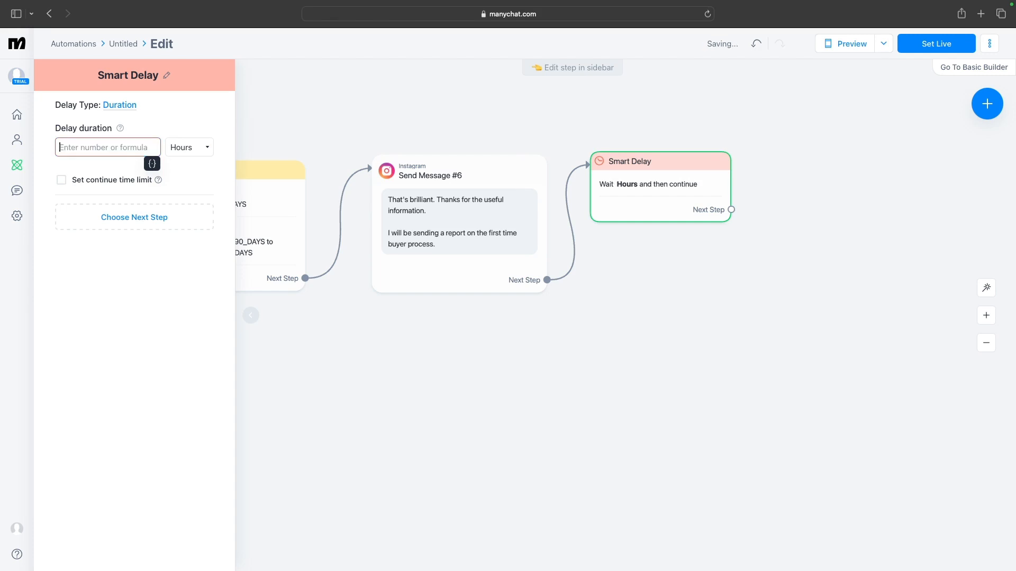
{"action": "type", "text": "20"}
{"action": "left_click", "coordinate": [191, 152]}
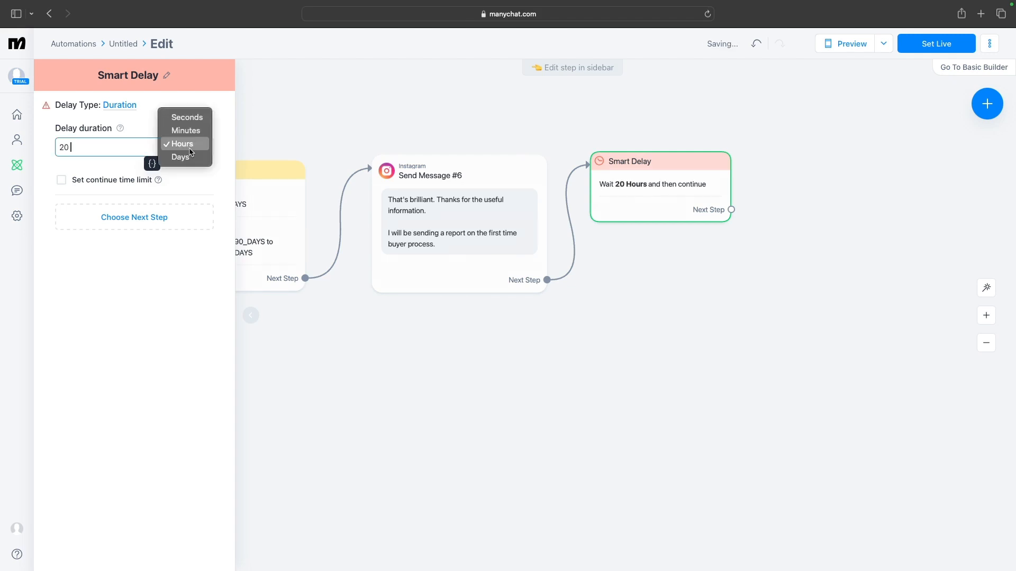
{"action": "left_click", "coordinate": [196, 119]}
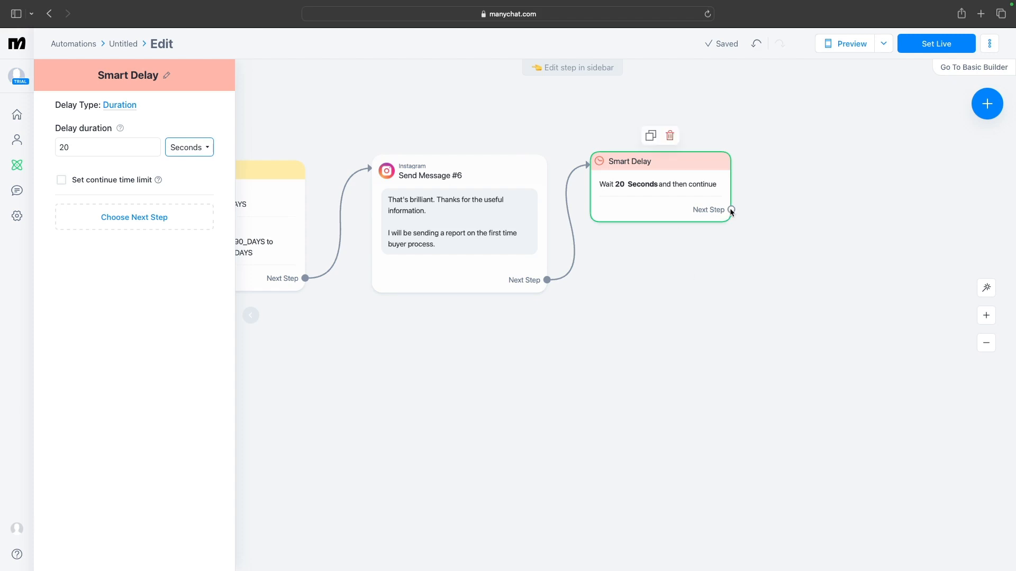
Add a new Instagram message after the Smart Delay, and delete the link from the thank-you message to the delay
{"action": "left_click_drag", "start_coordinate": [732, 212], "coordinate": [773, 151]}
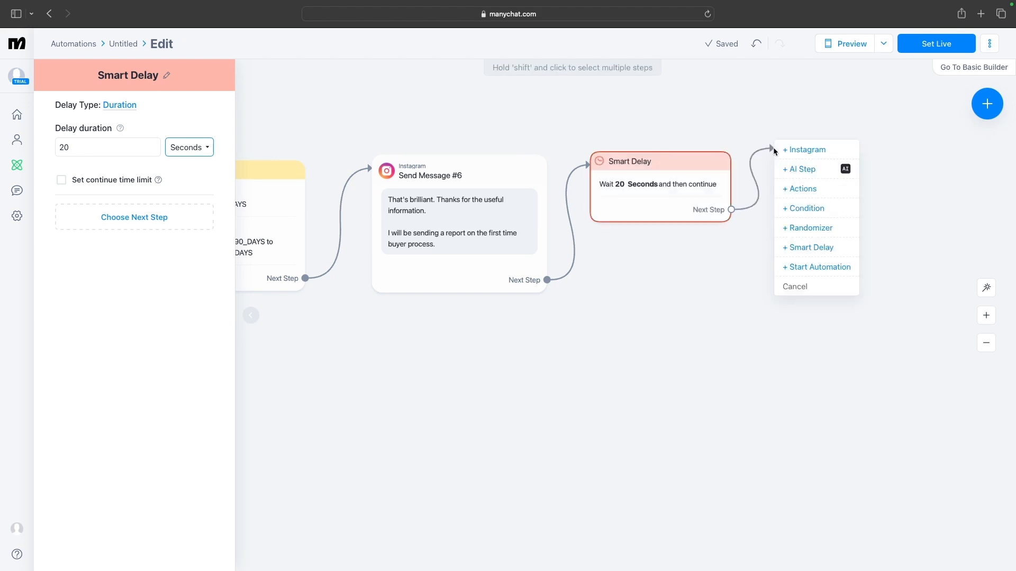
{"action": "left_click", "coordinate": [812, 152]}
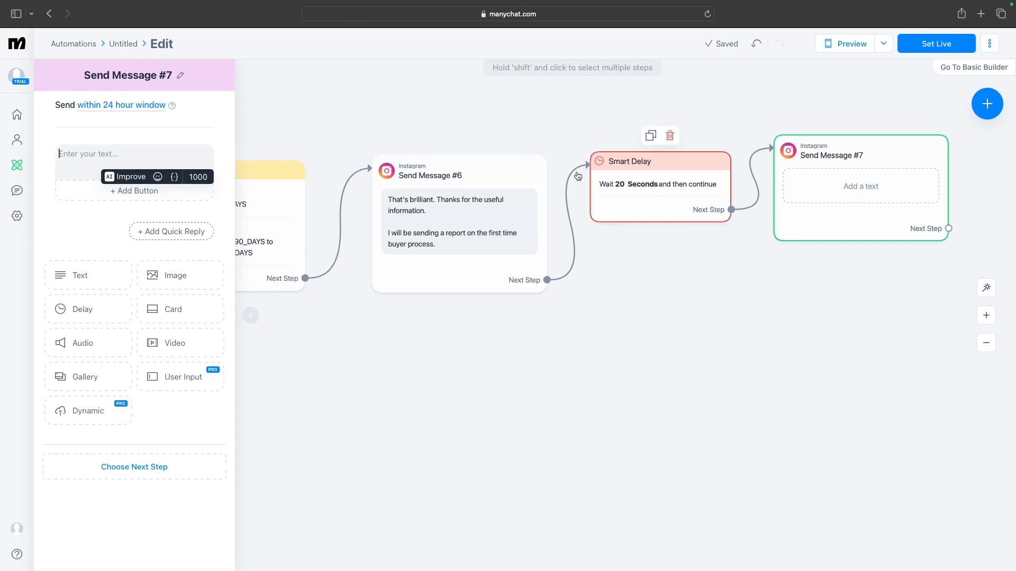
{"action": "mouse_move", "coordinate": [575, 176]}
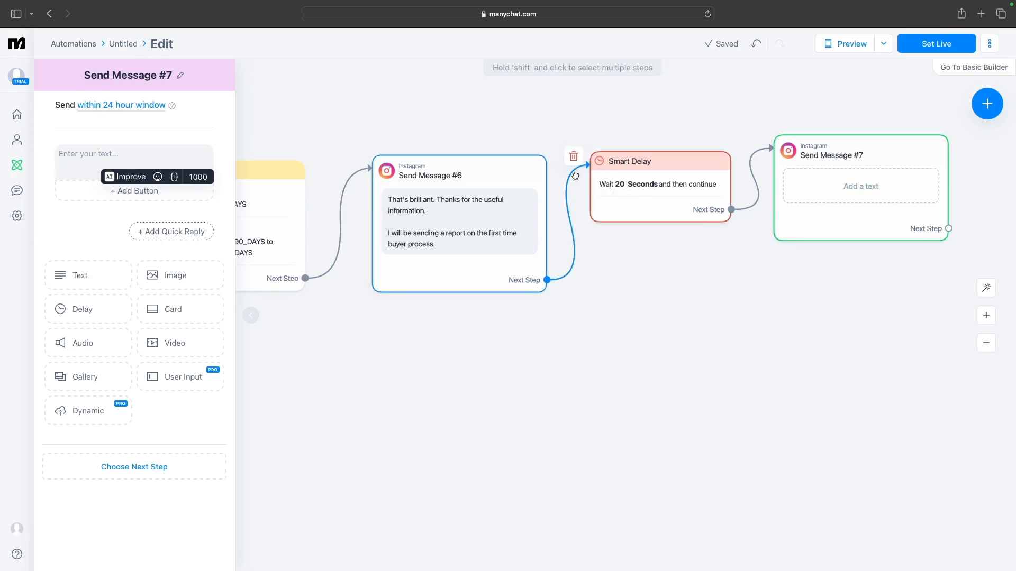
{"action": "left_click", "coordinate": [574, 158]}
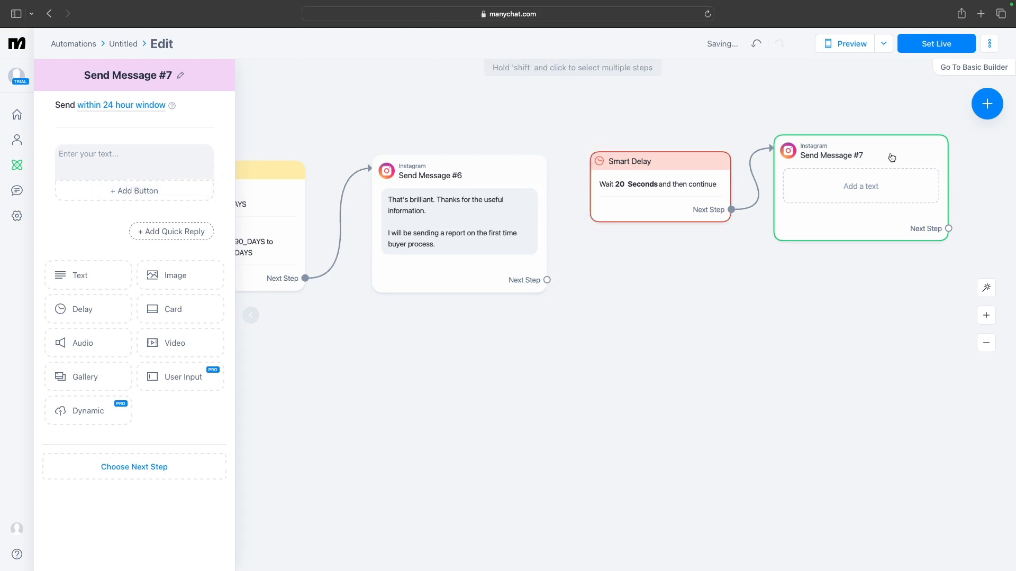
Reposition the new message block lower down and the Smart Delay block further right
{"action": "left_click_drag", "start_coordinate": [890, 175], "coordinate": [939, 402]}
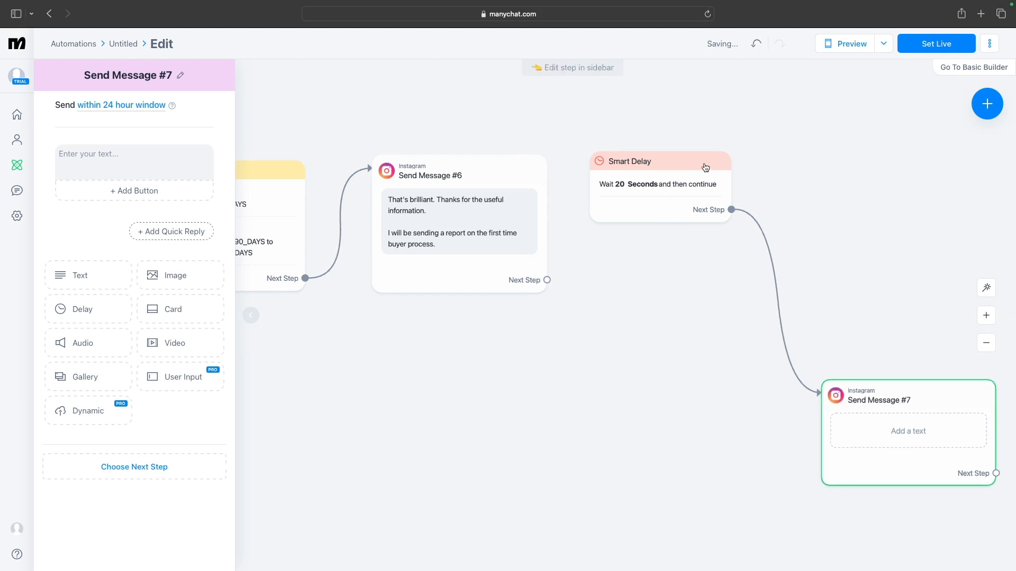
{"action": "left_click_drag", "start_coordinate": [705, 166], "coordinate": [789, 163]}
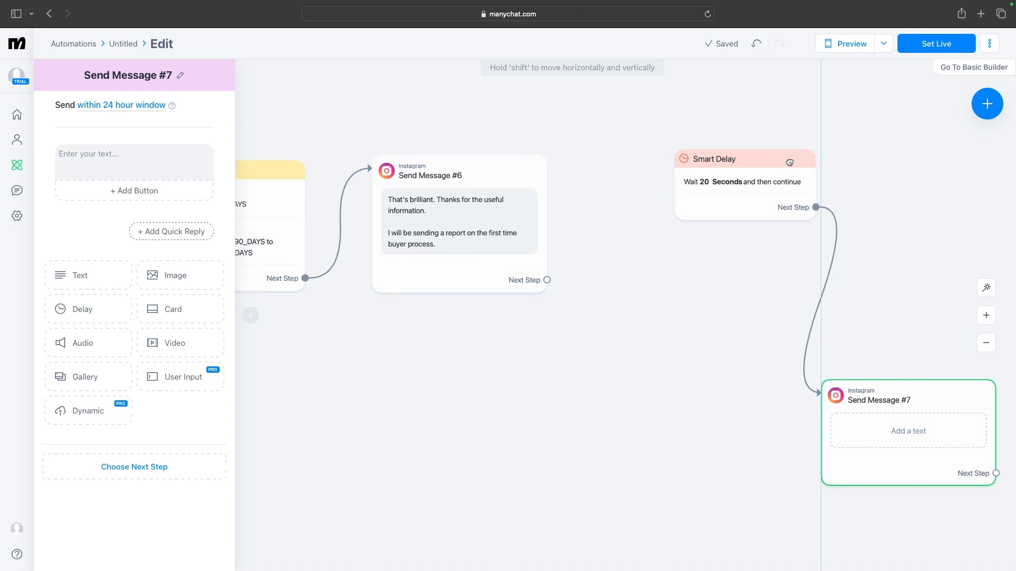
{"action": "left_click_drag", "start_coordinate": [790, 163], "coordinate": [789, 162]}
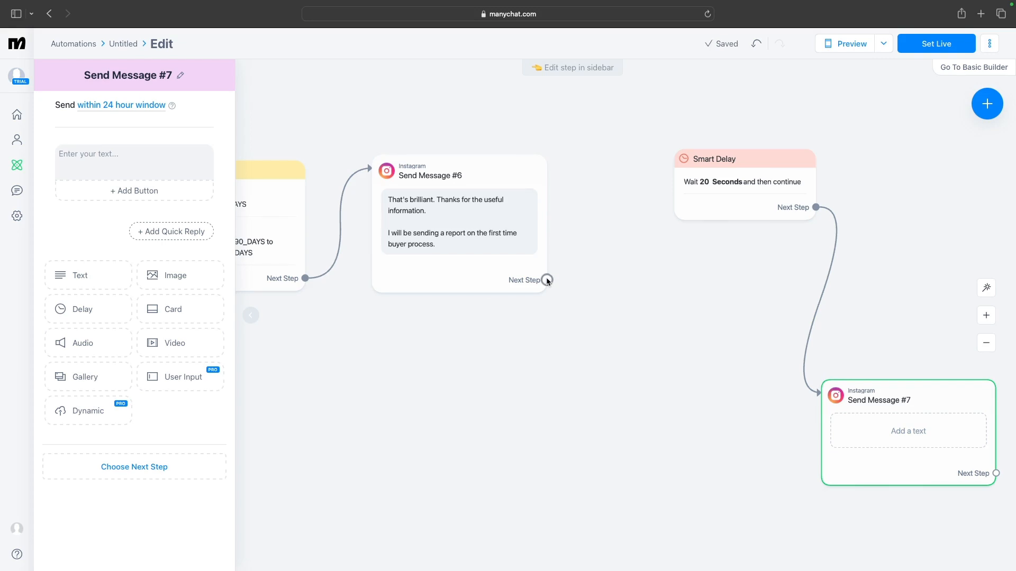
Attach a new Actions step to the thank-you message and give it a Trigger Make action
{"action": "left_click", "coordinate": [548, 280]}
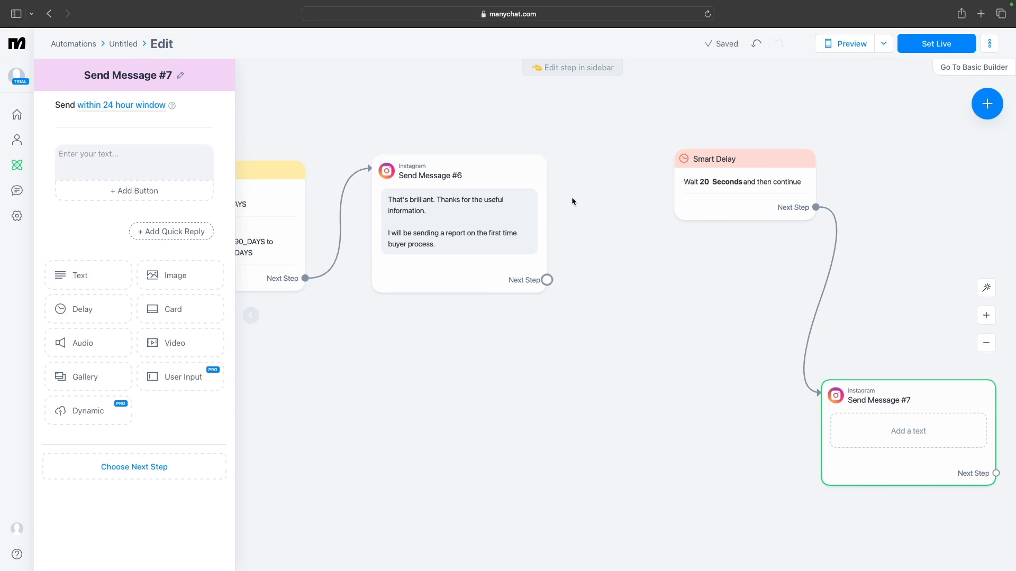
{"action": "left_click", "coordinate": [574, 123]}
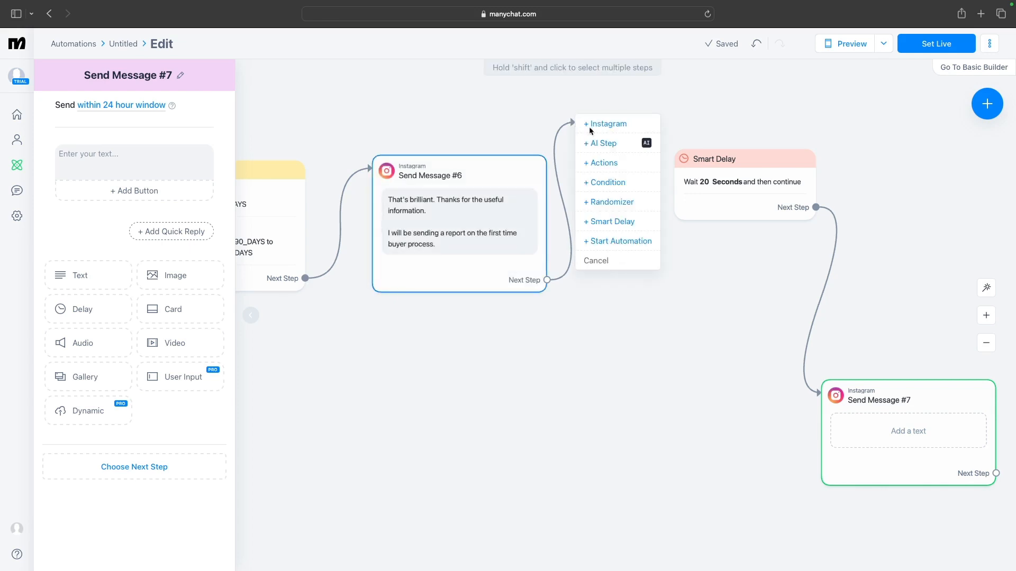
{"action": "left_click", "coordinate": [604, 163]}
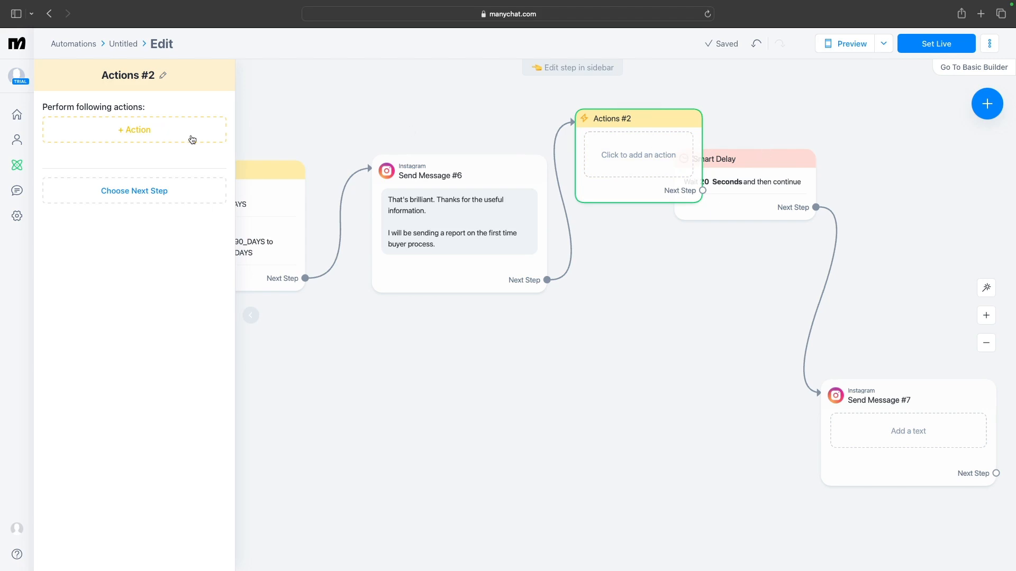
{"action": "left_click", "coordinate": [145, 132]}
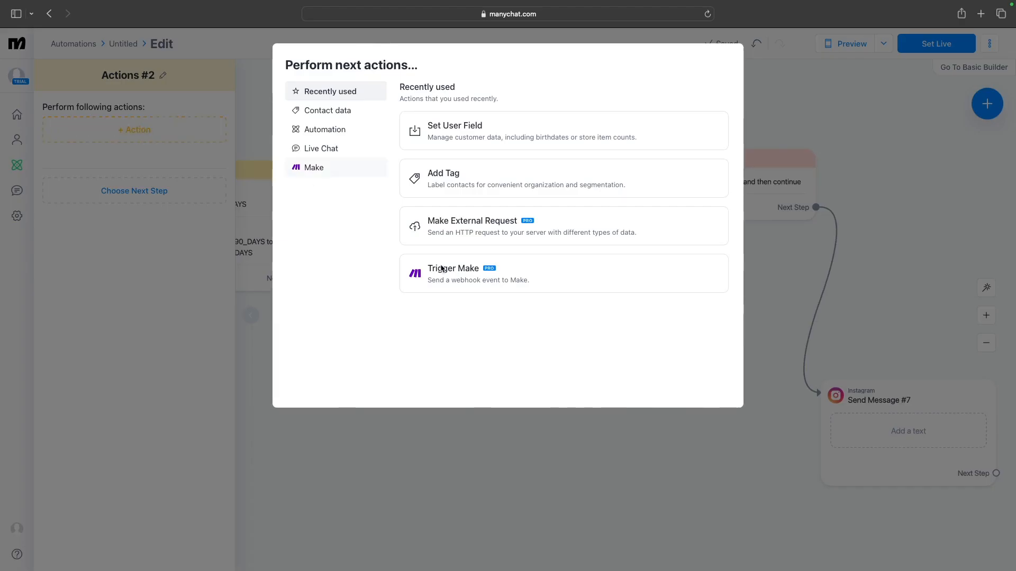
{"action": "left_click", "coordinate": [463, 286]}
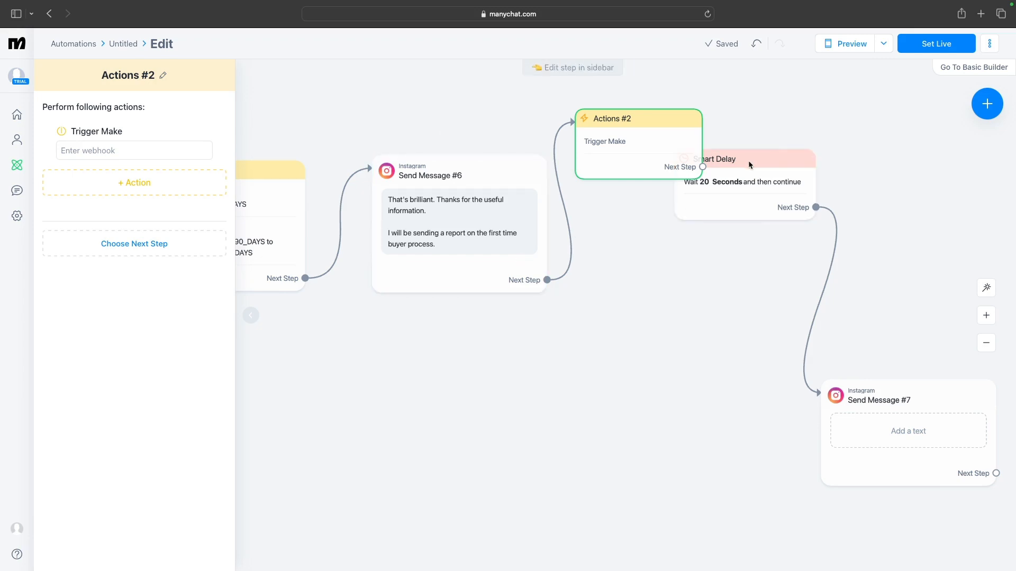
Connect the new Actions step to the Smart Delay and rearrange the delay and last message blocks
{"action": "mouse_move", "coordinate": [749, 166]}
{"action": "left_click_drag", "start_coordinate": [750, 166], "coordinate": [815, 135]}
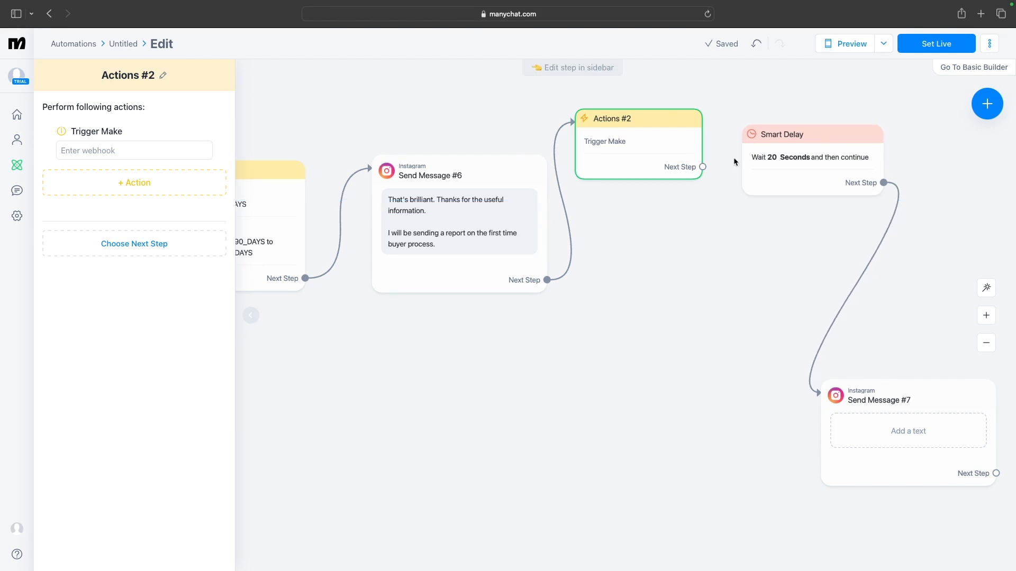
{"action": "left_click", "coordinate": [703, 167]}
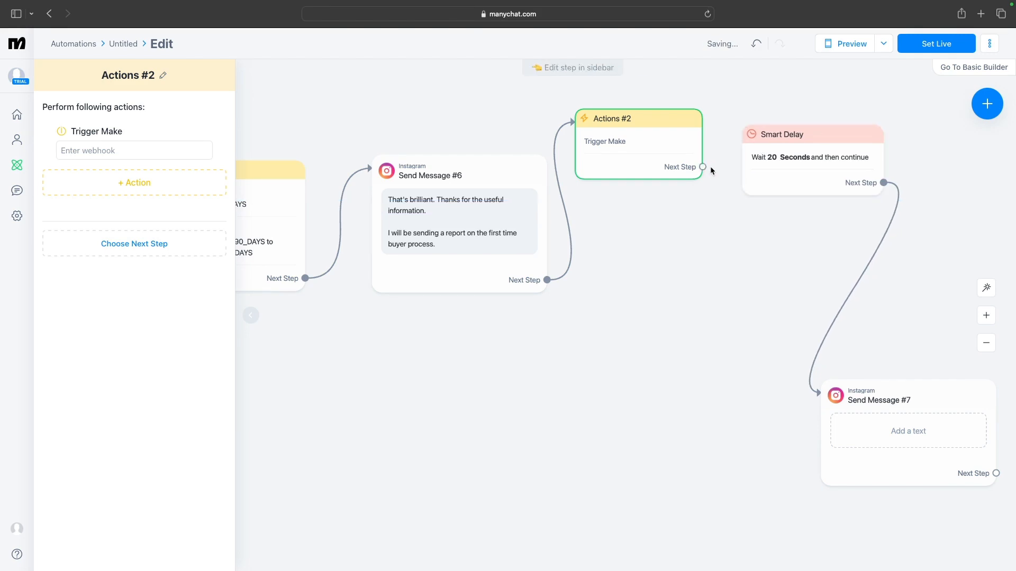
{"action": "left_click", "coordinate": [744, 169]}
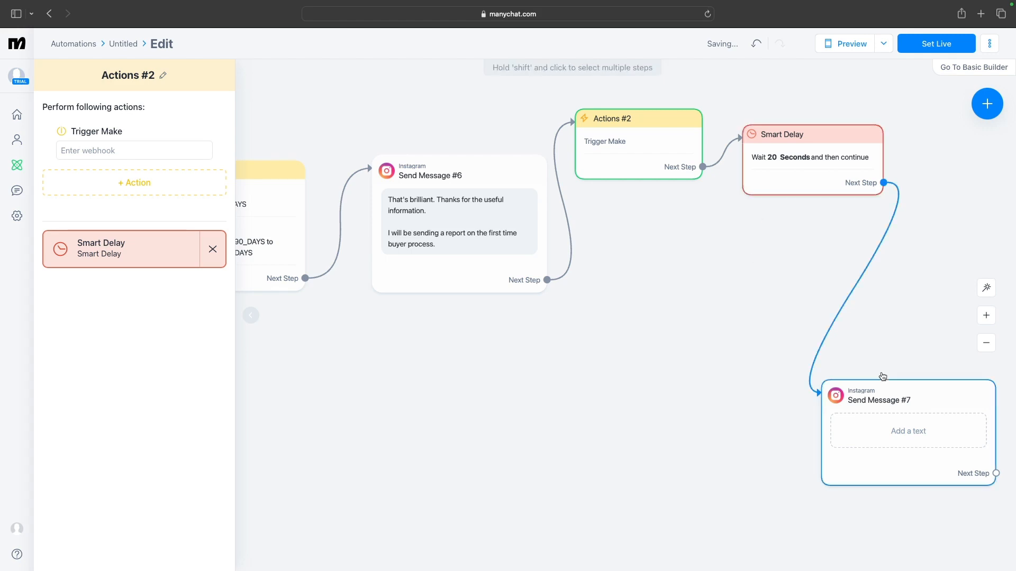
{"action": "left_click_drag", "start_coordinate": [891, 386], "coordinate": [704, 324]}
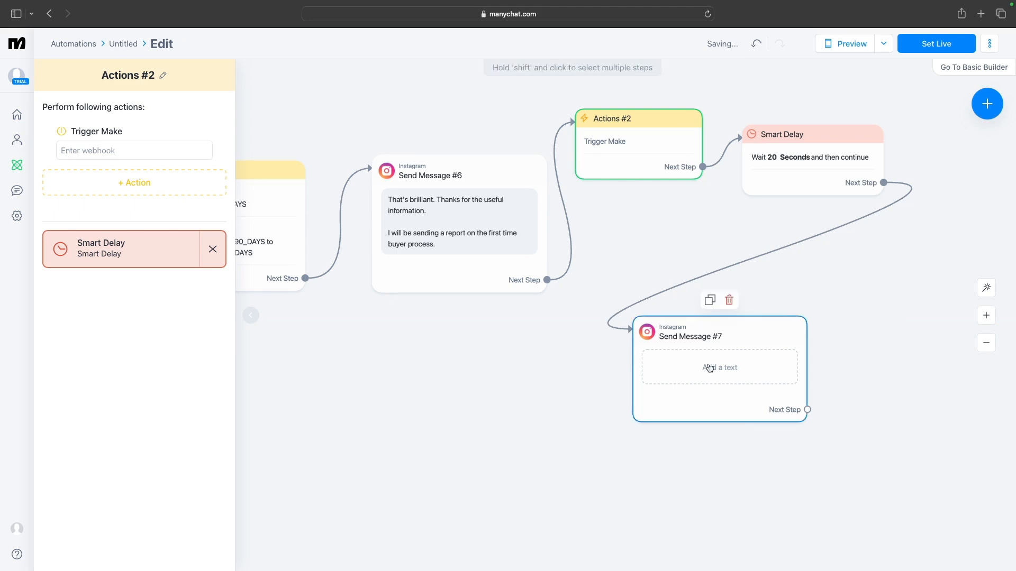
Write the new message as "Hey! hope all is well." followed by "did you receive the First Time Buyer report."
{"action": "left_click", "coordinate": [709, 367]}
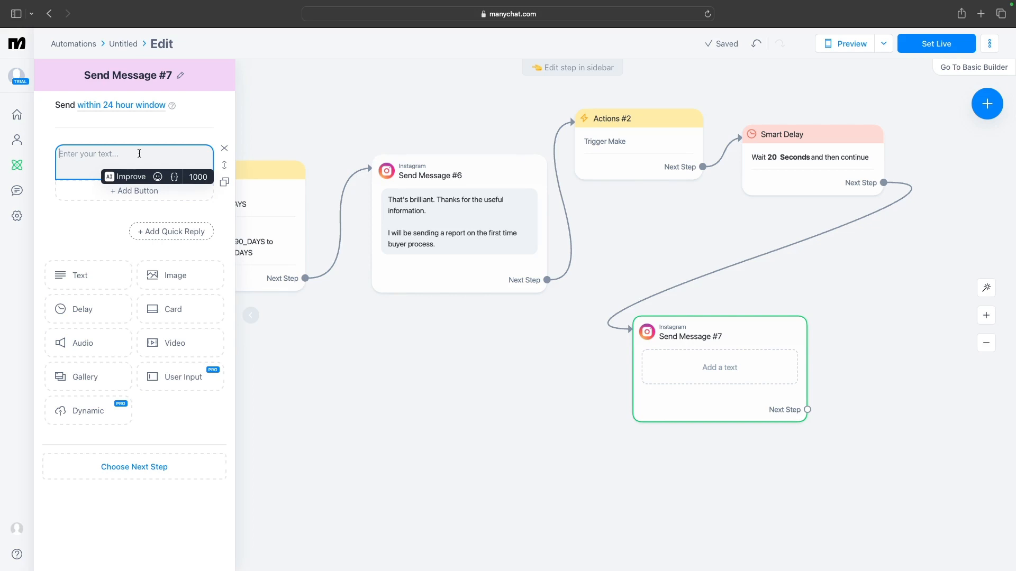
{"action": "type", "text": "Hey"}
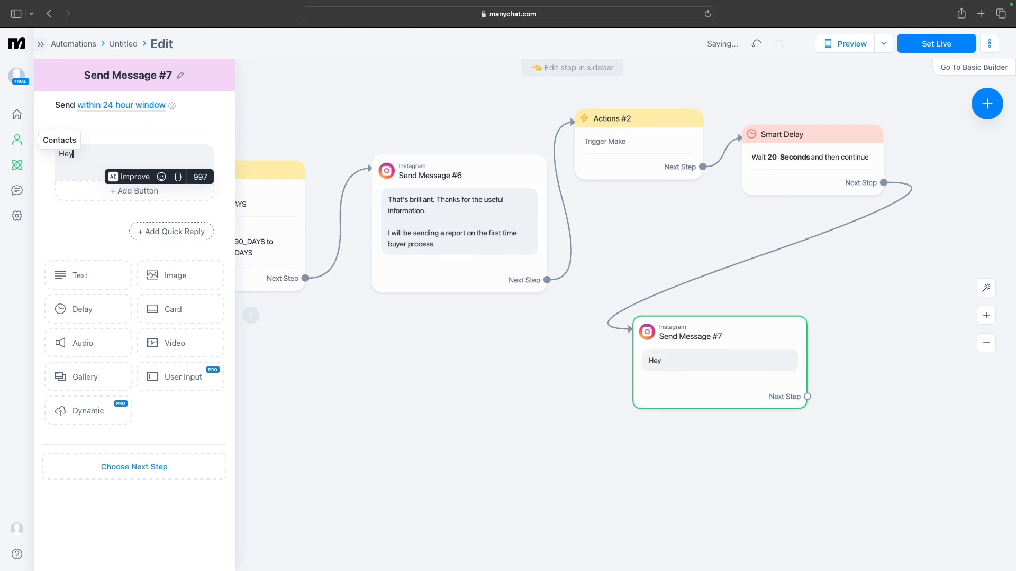
{"action": "type", "text": "!  hope all is"}
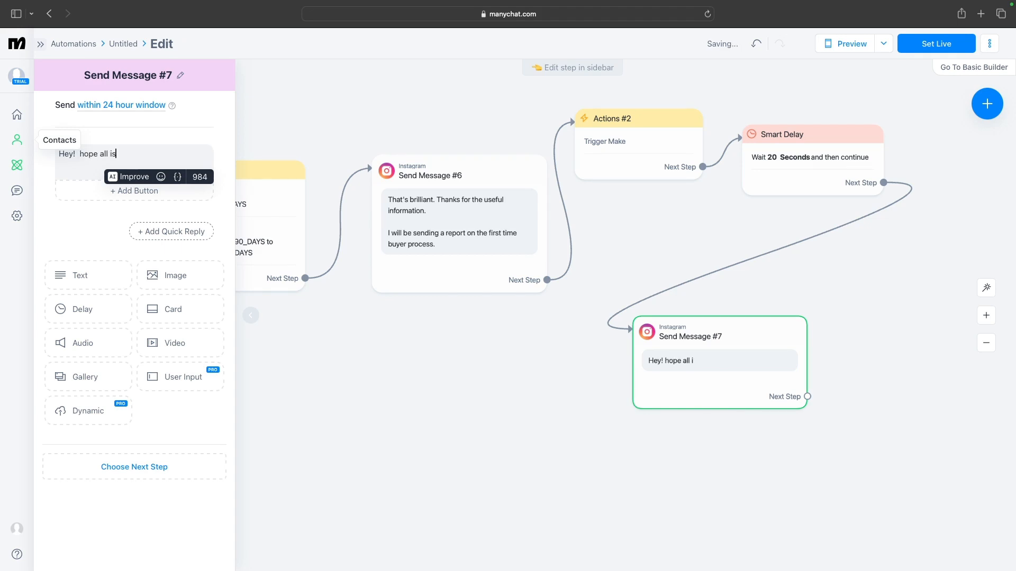
{"action": "type", "text": " well."}
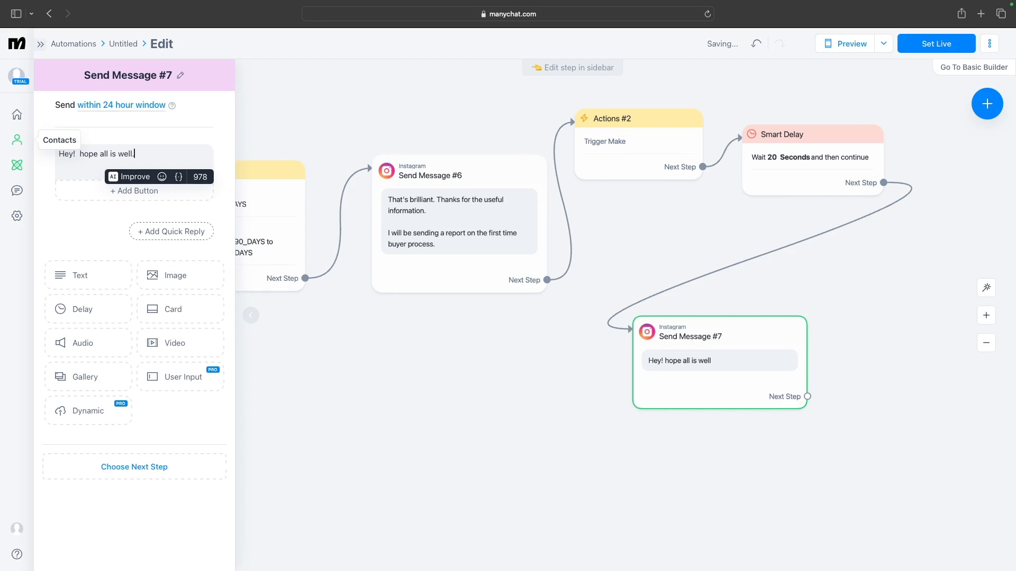
{"action": "key", "text": "Return"}
{"action": "key", "text": "Return"}
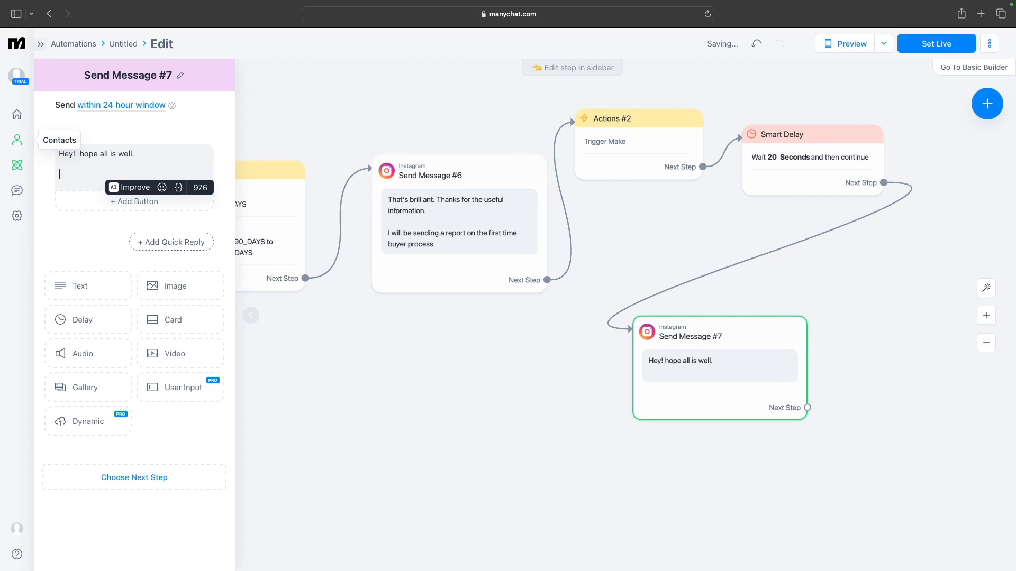
{"action": "type", "text": "did you "}
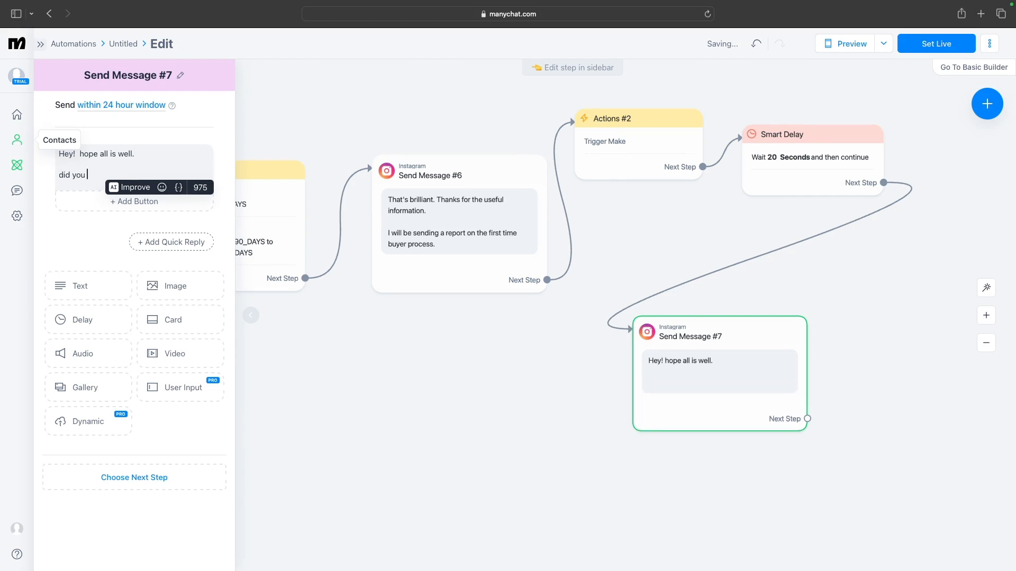
{"action": "type", "text": "receive"}
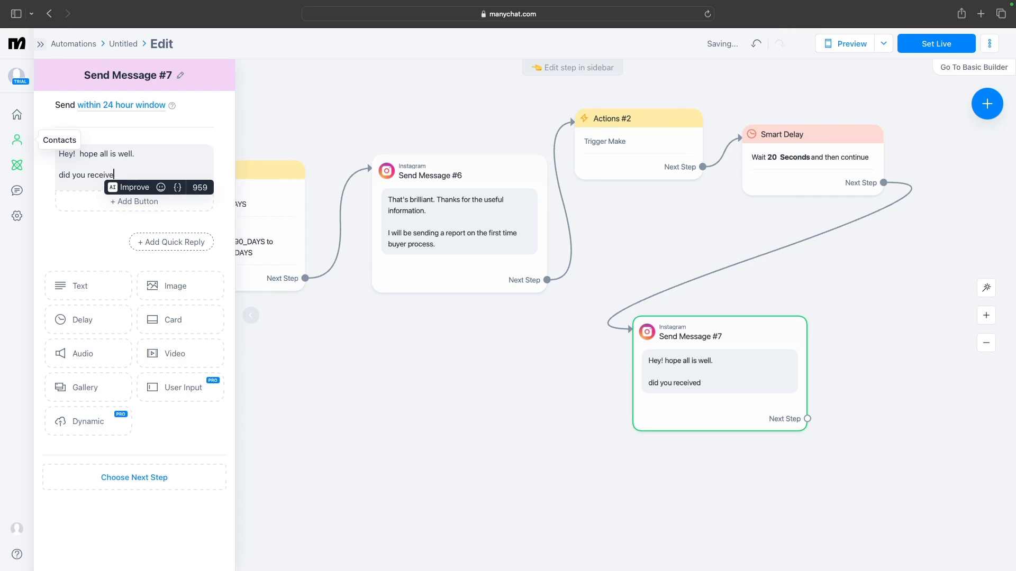
{"action": "type", "text": "d the email cons"}
{"action": "key", "text": "BackSpace"}
{"action": "key", "text": "BackSpace"}
{"action": "key", "text": "BackSpace"}
{"action": "key", "text": "BackSpace"}
{"action": "key", "text": "BackSpace"}
{"action": "key", "text": "BackSpace"}
{"action": "key", "text": "BackSpace"}
{"action": "key", "text": "BackSpace"}
{"action": "key", "text": "BackSpace"}
{"action": "key", "text": "BackSpace"}
{"action": "key", "text": "BackSpace"}
{"action": "type", "text": "First Time Buyer report"}
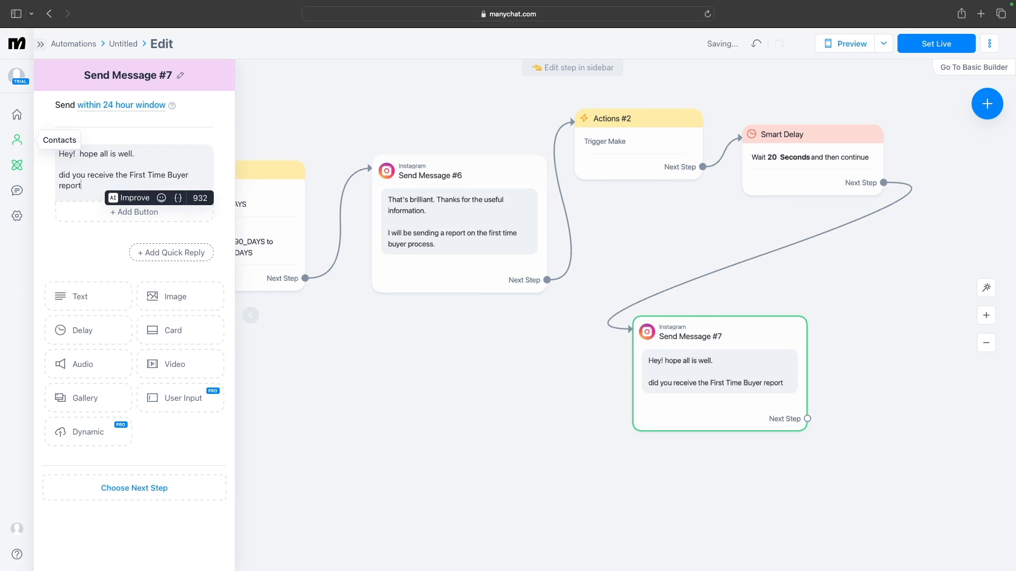
{"action": "type", "text": "."}
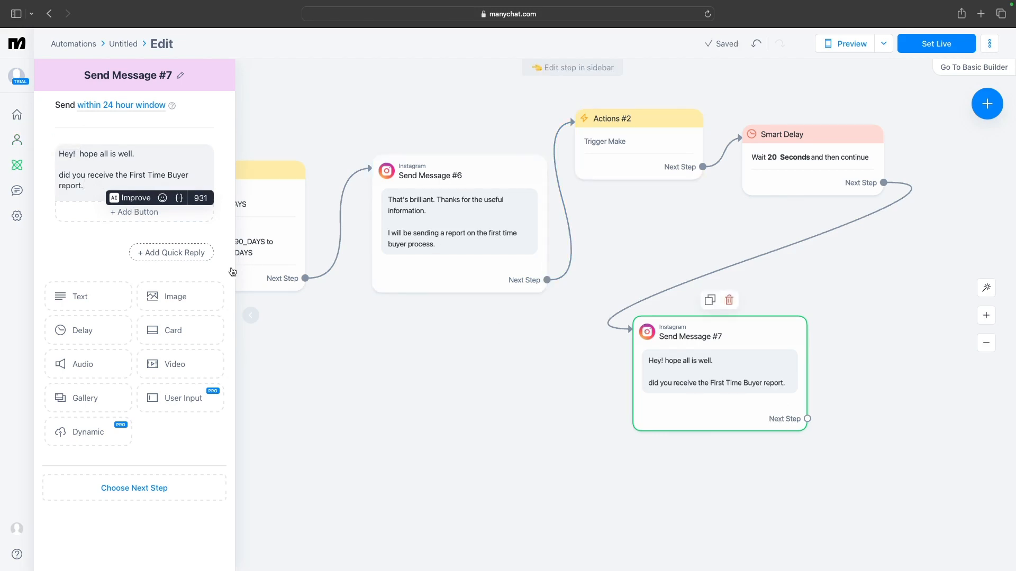
Add two quick replies to the message, "Yes" and "No"
{"action": "left_click", "coordinate": [187, 254]}
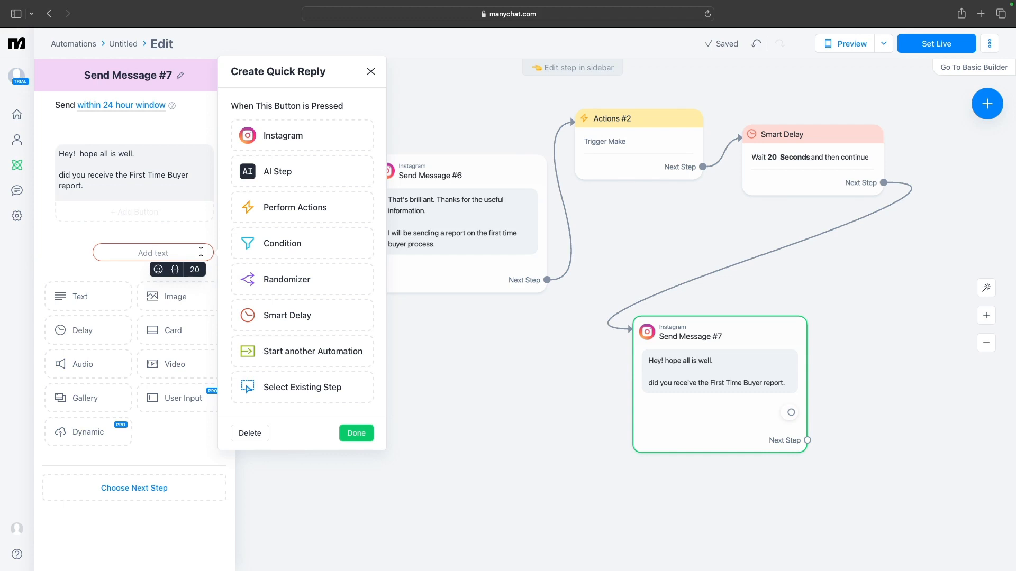
{"action": "type", "text": "Ye"}
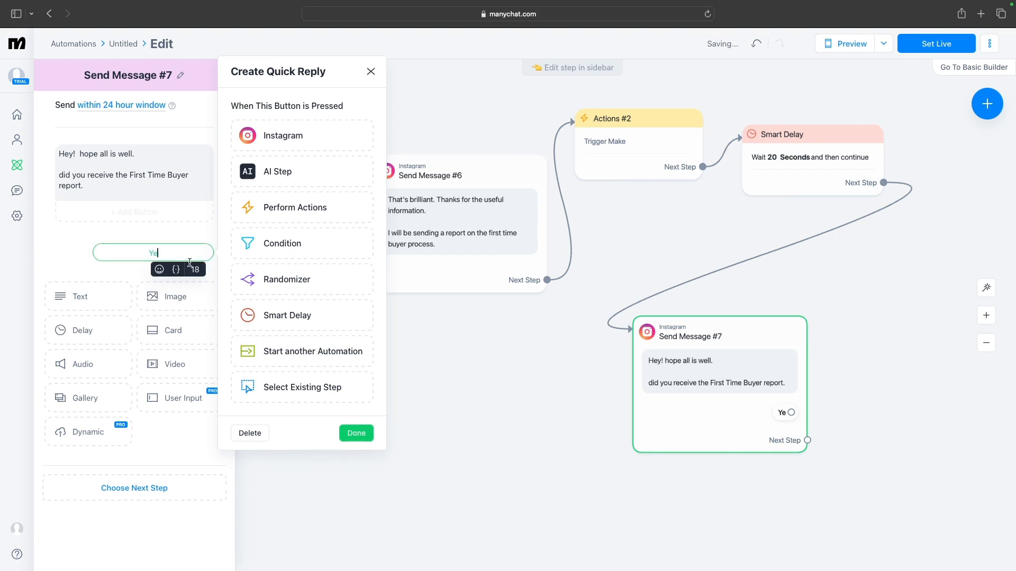
{"action": "type", "text": "s"}
{"action": "left_click", "coordinate": [161, 270]}
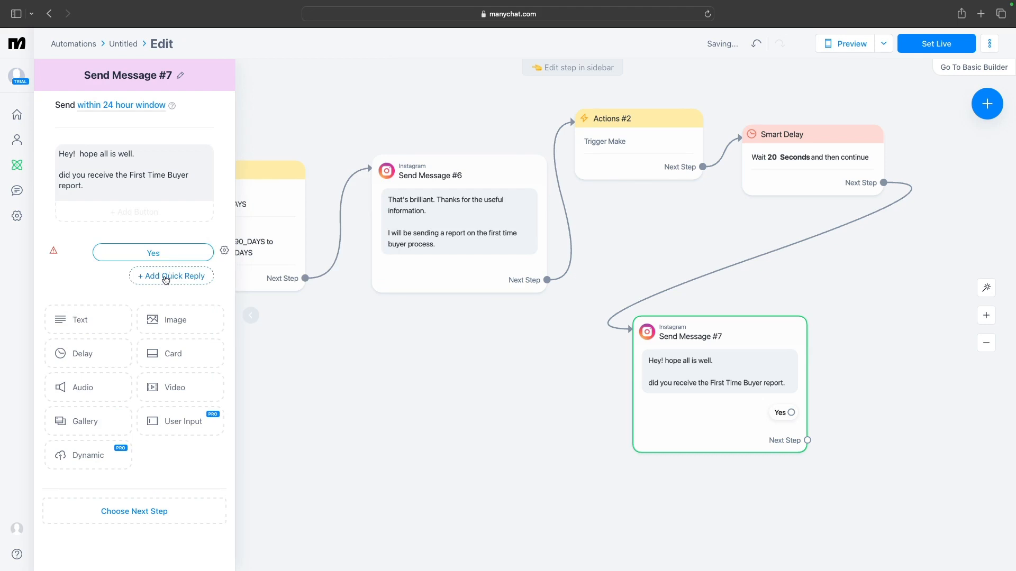
{"action": "left_click", "coordinate": [167, 276]}
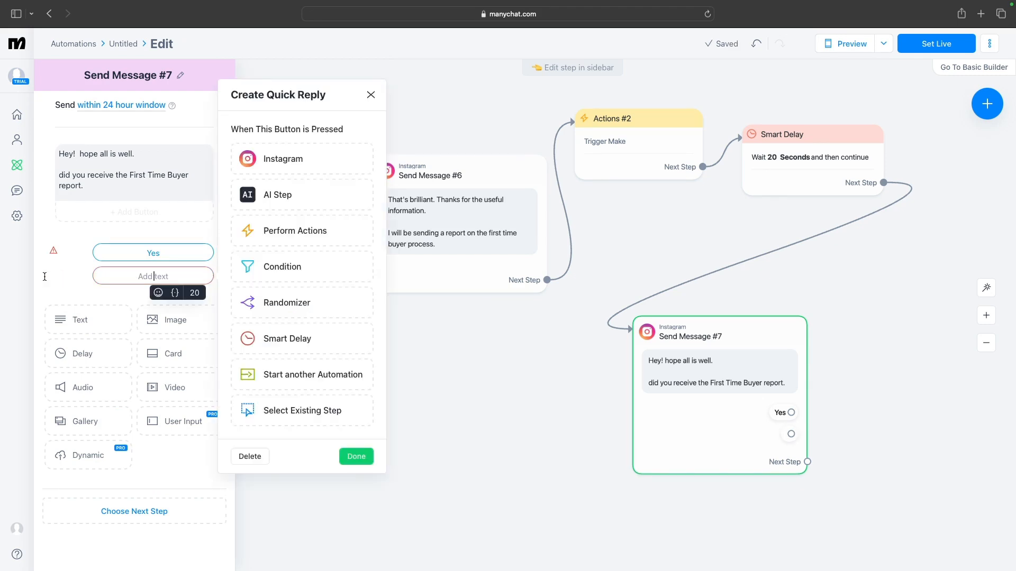
{"action": "type", "text": "No"}
{"action": "left_click", "coordinate": [646, 405]}
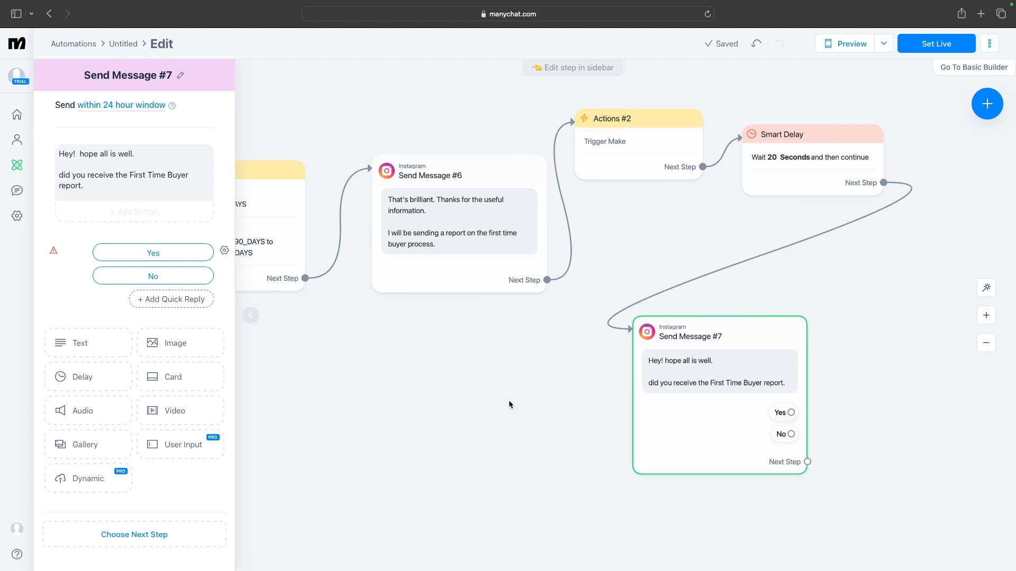
Pan back through the flow from the new message to the starting comment trigger
{"action": "scroll", "coordinate": [509, 400], "scroll_direction": "left", "scroll_amount": 5}
{"action": "scroll", "coordinate": [700, 376], "scroll_direction": "left", "scroll_amount": 4}
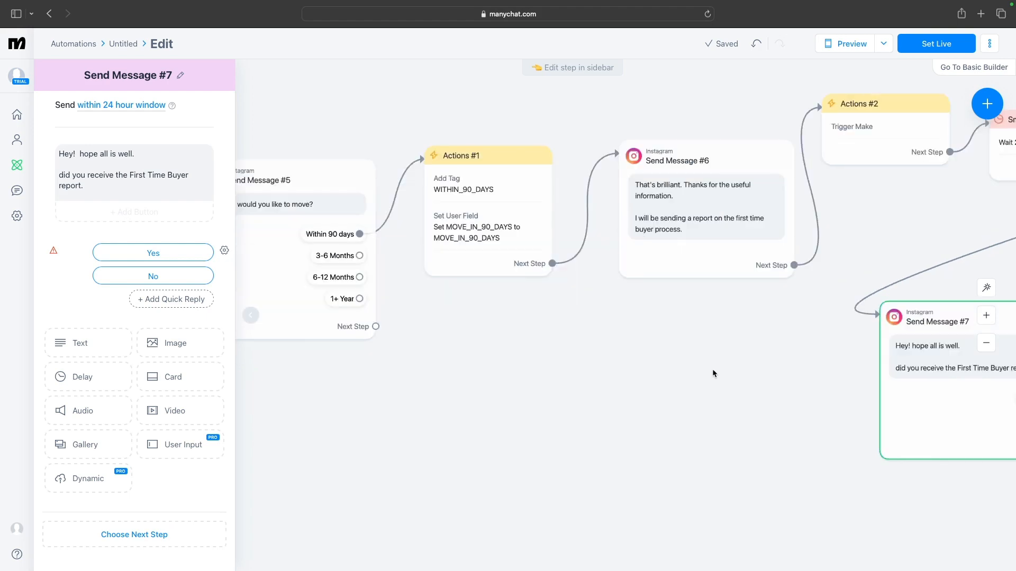
{"action": "scroll", "coordinate": [579, 380], "scroll_direction": "left", "scroll_amount": 6}
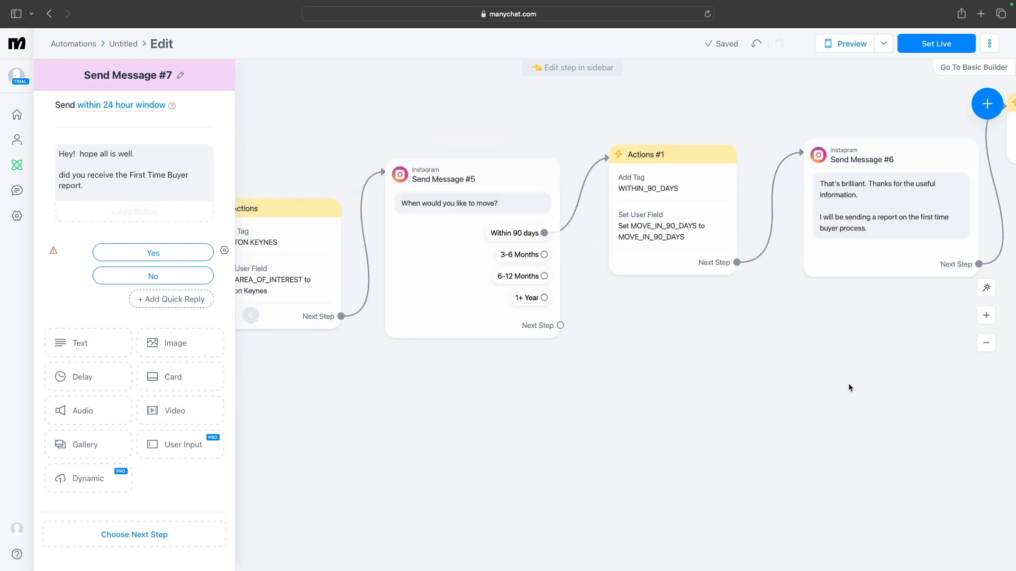
{"action": "scroll", "coordinate": [849, 388], "scroll_direction": "left", "scroll_amount": 8}
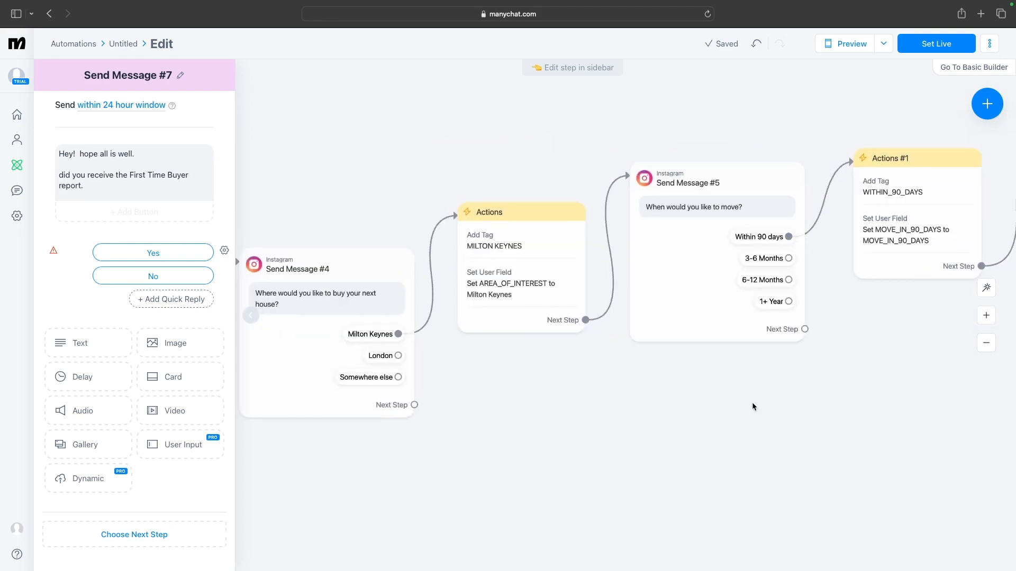
{"action": "scroll", "coordinate": [804, 412], "scroll_direction": "left", "scroll_amount": 3}
{"action": "scroll", "coordinate": [854, 418], "scroll_direction": "left", "scroll_amount": 8}
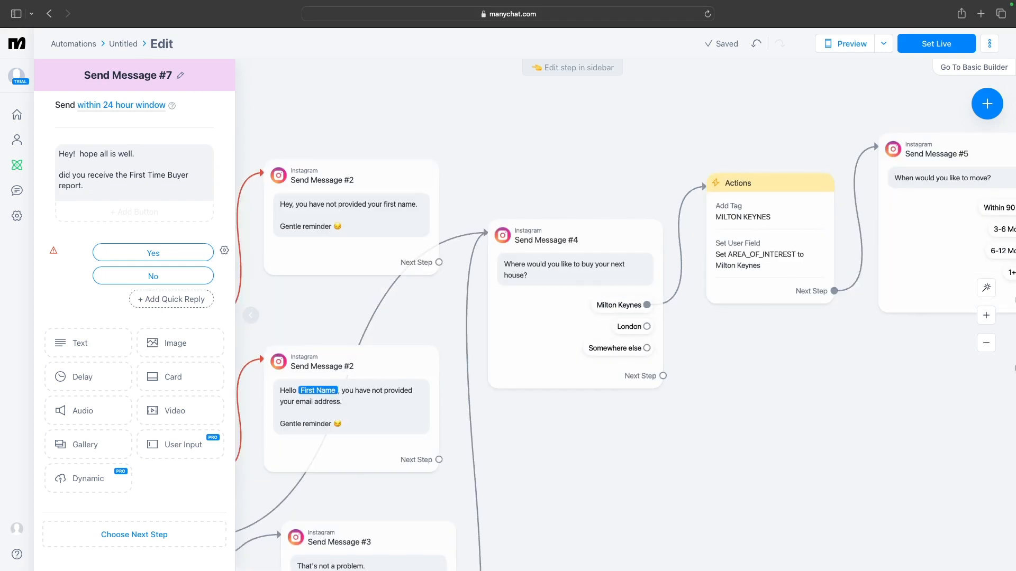
{"action": "scroll", "coordinate": [911, 381], "scroll_direction": "down", "scroll_amount": 1}
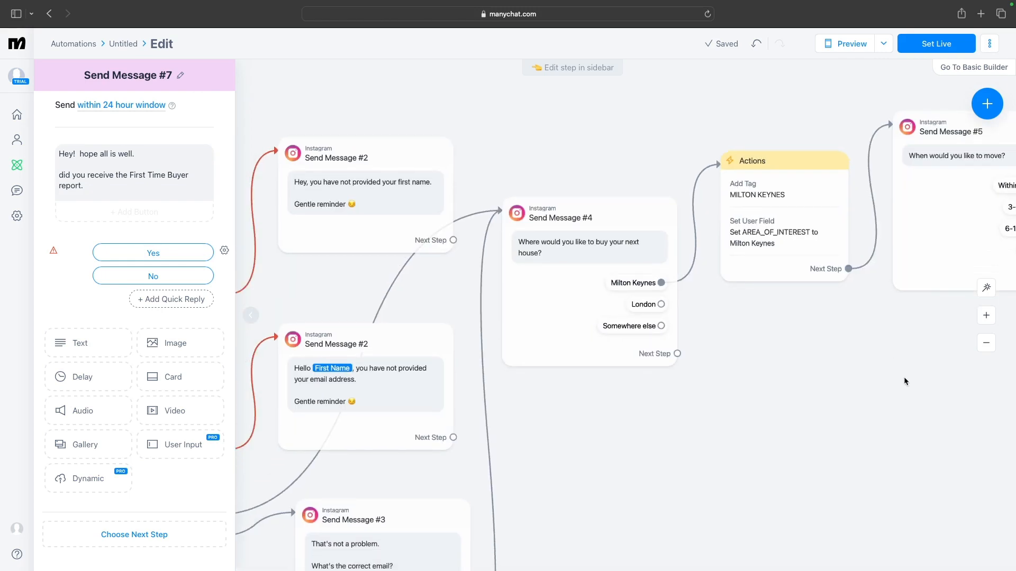
{"action": "scroll", "coordinate": [934, 396], "scroll_direction": "left", "scroll_amount": 3}
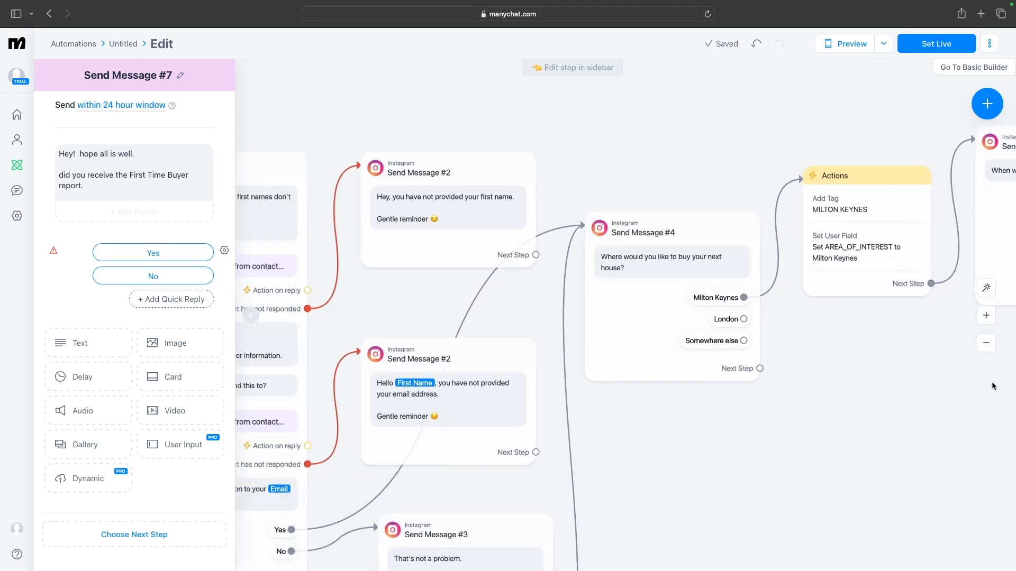
{"action": "scroll", "coordinate": [993, 386], "scroll_direction": "left", "scroll_amount": 3}
{"action": "scroll", "coordinate": [993, 387], "scroll_direction": "down", "scroll_amount": 3}
{"action": "scroll", "coordinate": [947, 313], "scroll_direction": "down", "scroll_amount": 1}
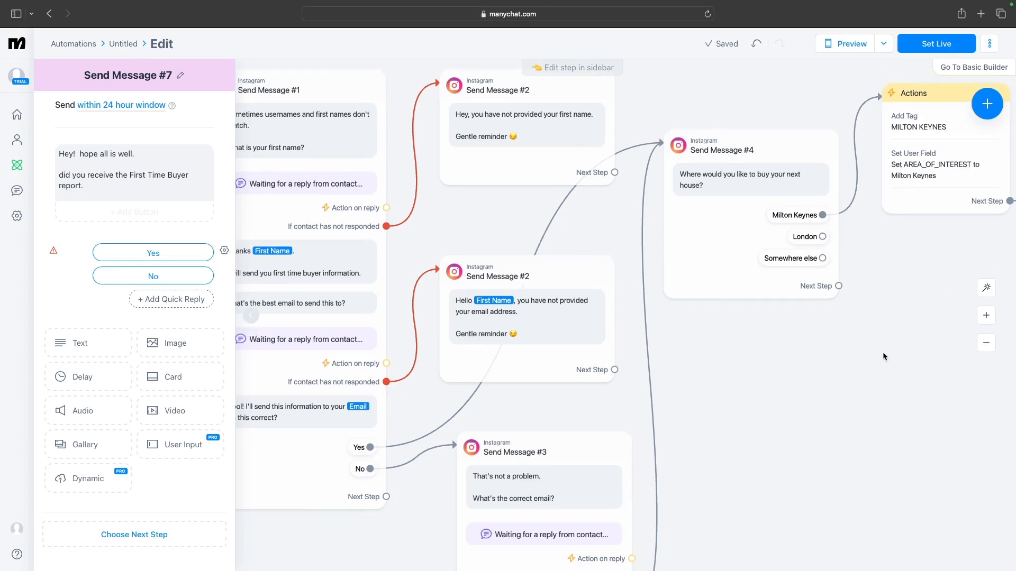
{"action": "scroll", "coordinate": [882, 351], "scroll_direction": "left", "scroll_amount": 5}
{"action": "scroll", "coordinate": [967, 350], "scroll_direction": "left", "scroll_amount": 3}
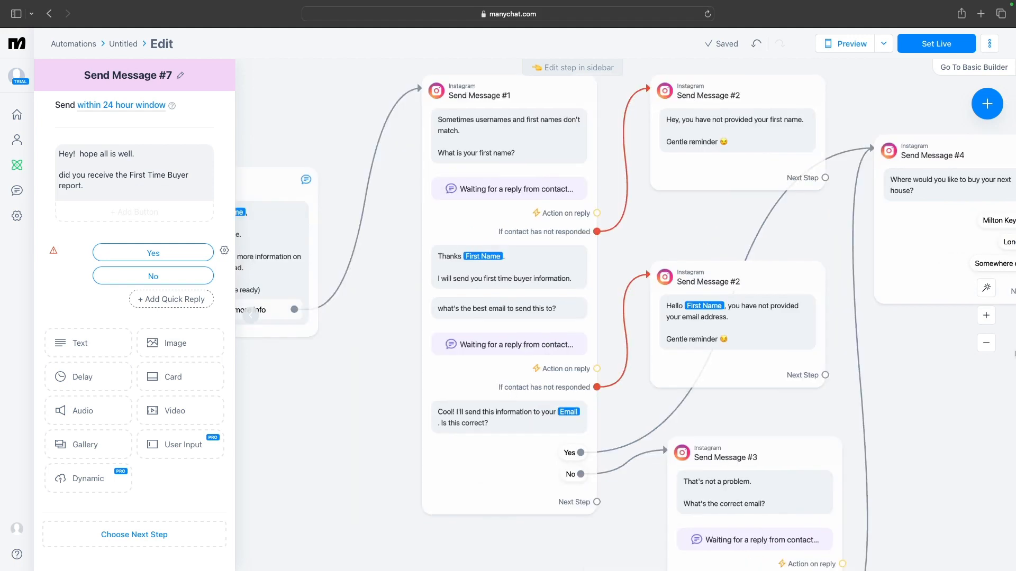
{"action": "scroll", "coordinate": [458, 376], "scroll_direction": "left", "scroll_amount": 3}
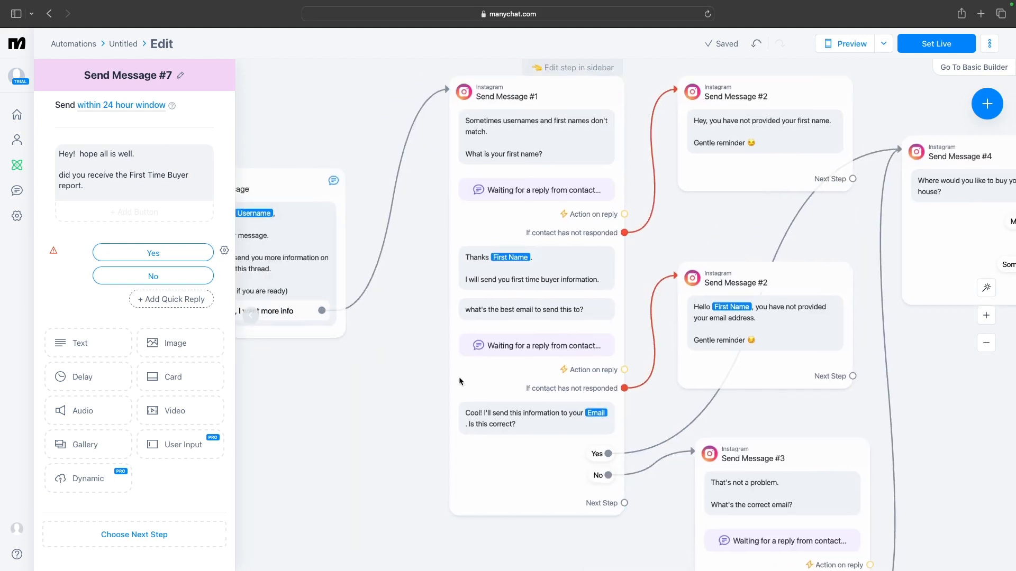
{"action": "left_click_drag", "start_coordinate": [458, 377], "coordinate": [707, 370]}
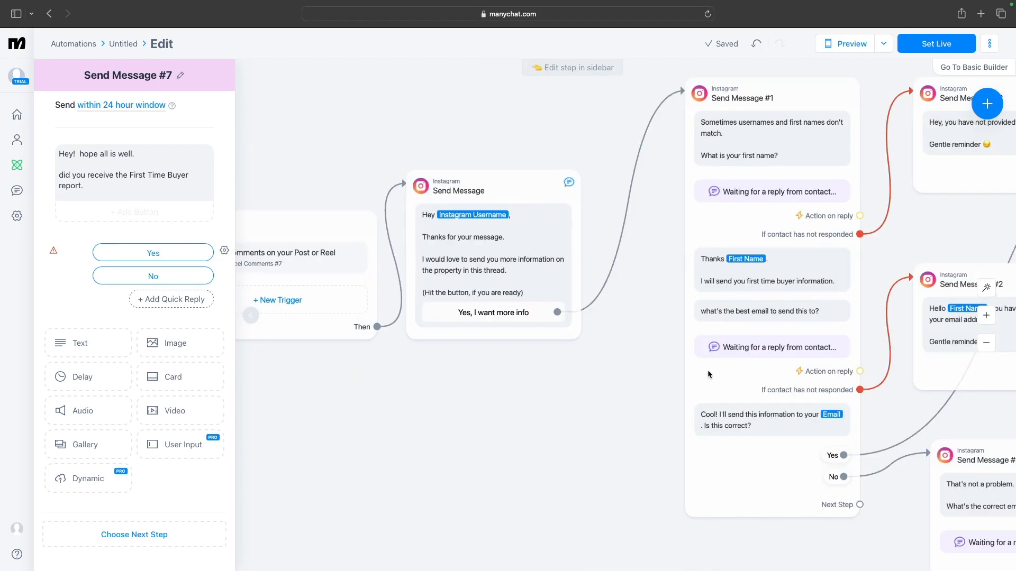
{"action": "scroll", "coordinate": [706, 370], "scroll_direction": "left", "scroll_amount": 2}
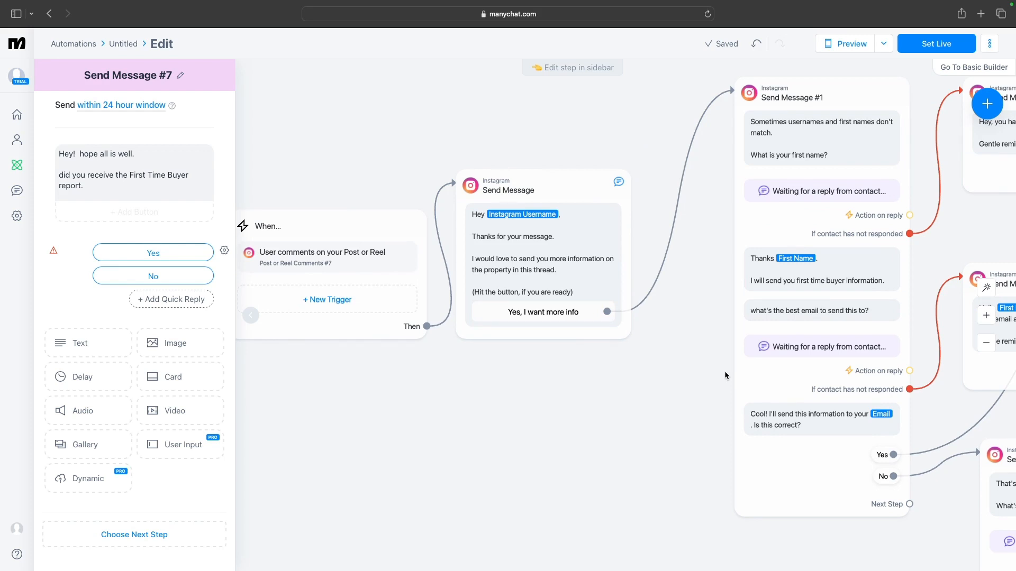
{"action": "scroll", "coordinate": [725, 374], "scroll_direction": "left", "scroll_amount": 1}
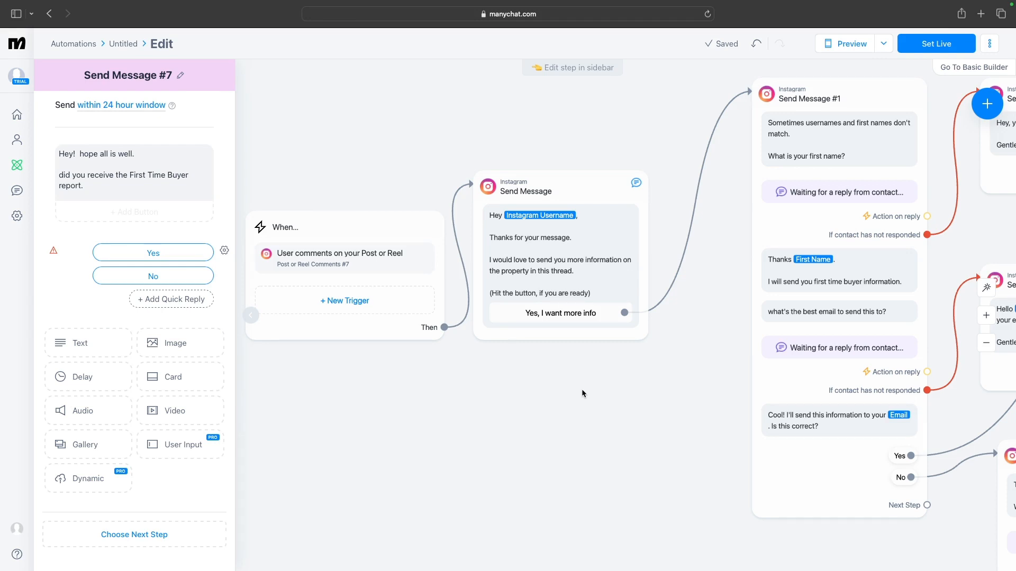
Review the comment trigger's post and keyword settings, then look across the flow's early message steps
{"action": "left_click", "coordinate": [403, 264]}
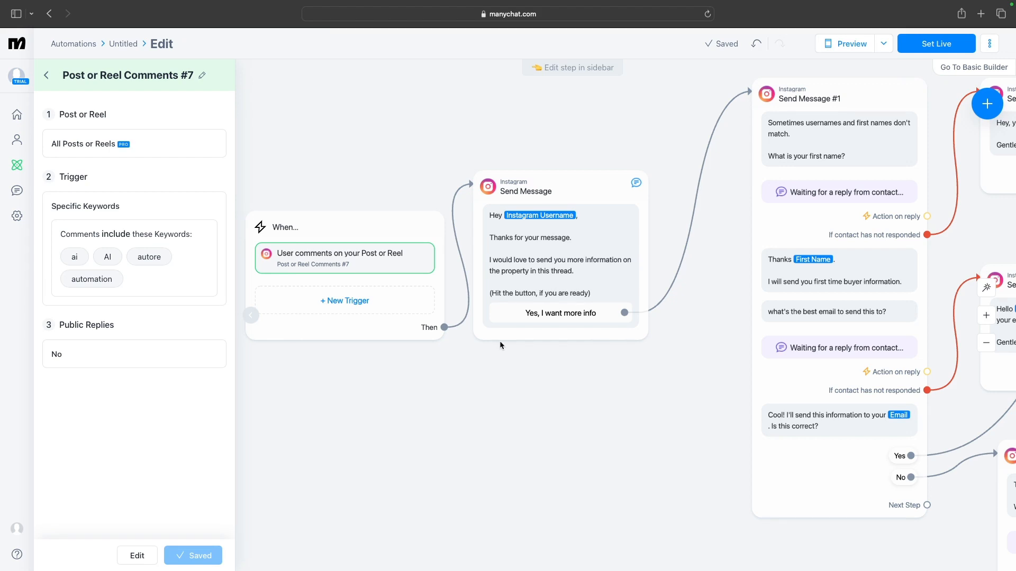
{"action": "mouse_move", "coordinate": [574, 279]}
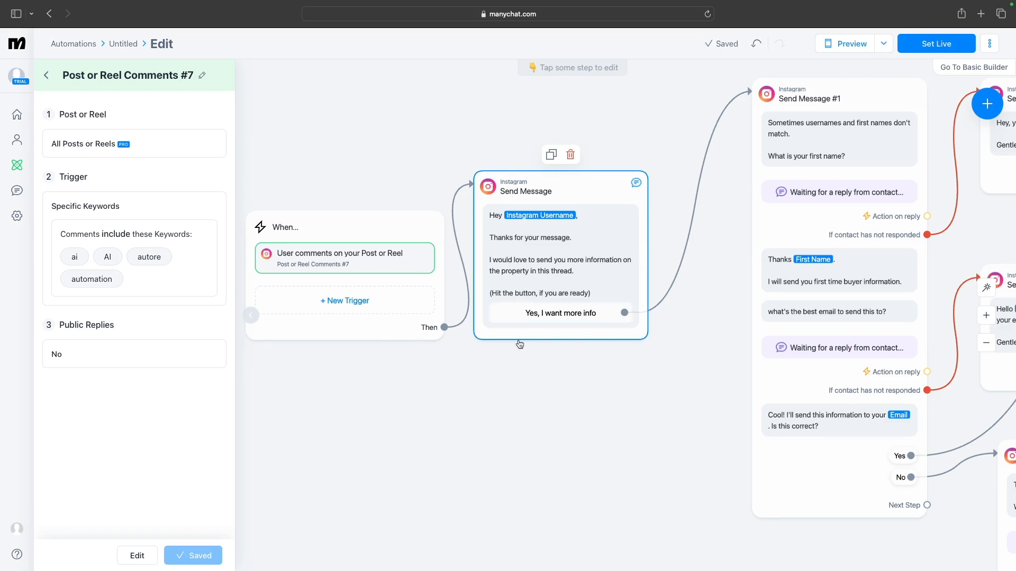
{"action": "scroll", "coordinate": [572, 403], "scroll_direction": "down", "scroll_amount": 2}
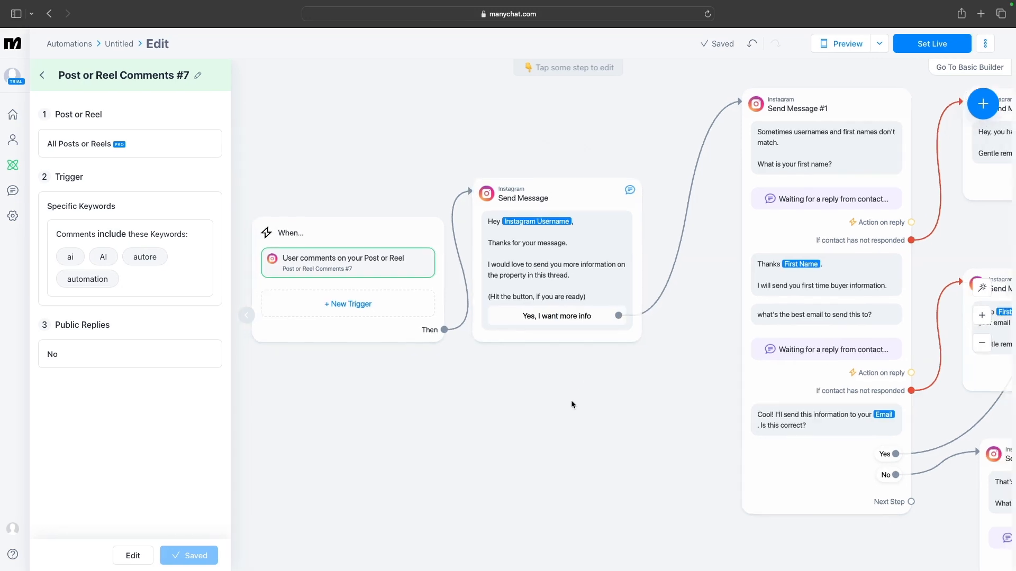
{"action": "scroll", "coordinate": [570, 403], "scroll_direction": "down", "scroll_amount": 1}
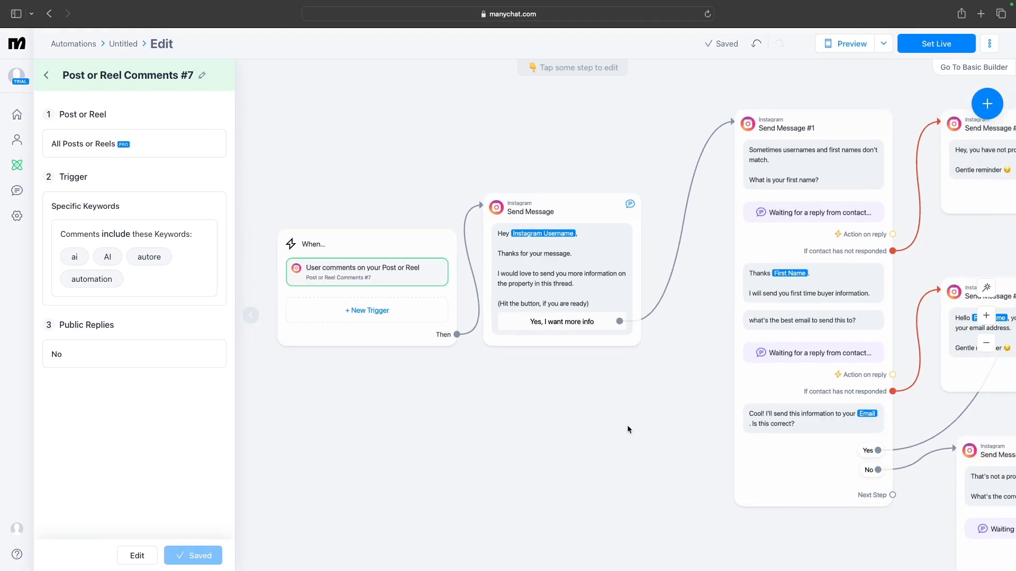
{"action": "left_click_drag", "start_coordinate": [629, 426], "coordinate": [234, 377]}
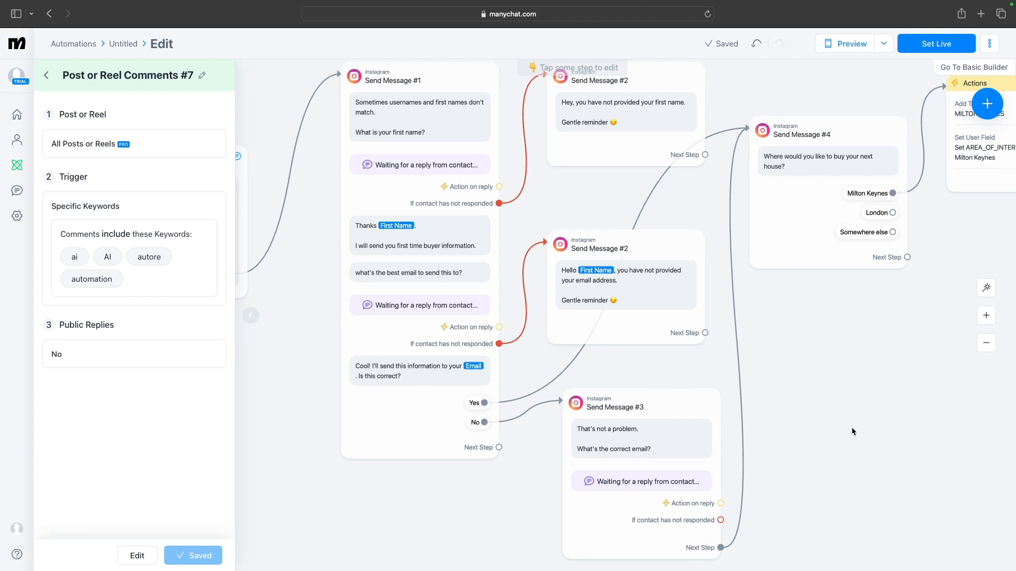
{"action": "left_click_drag", "start_coordinate": [852, 428], "coordinate": [653, 440]}
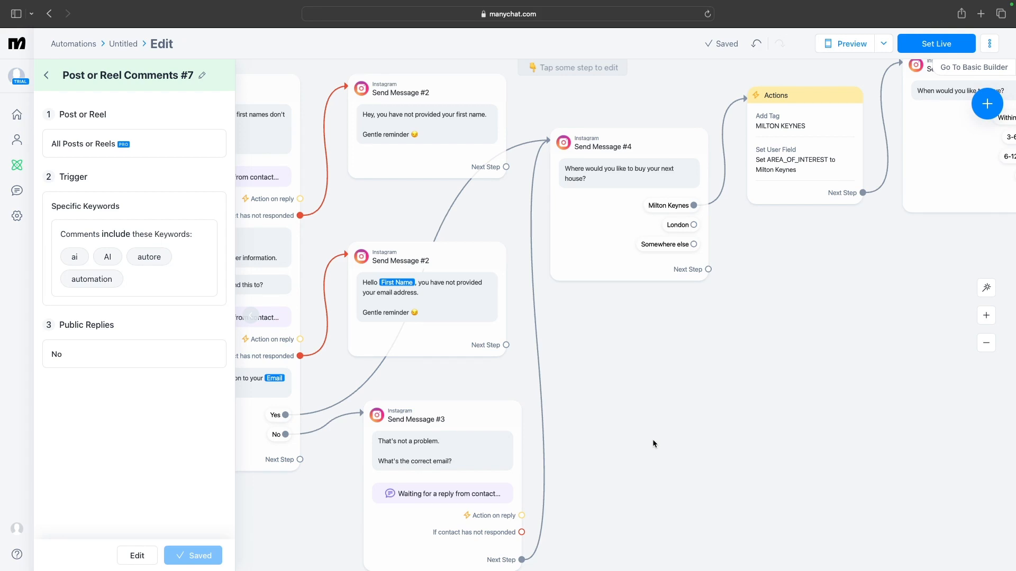
{"action": "left_click_drag", "start_coordinate": [654, 444], "coordinate": [530, 518]}
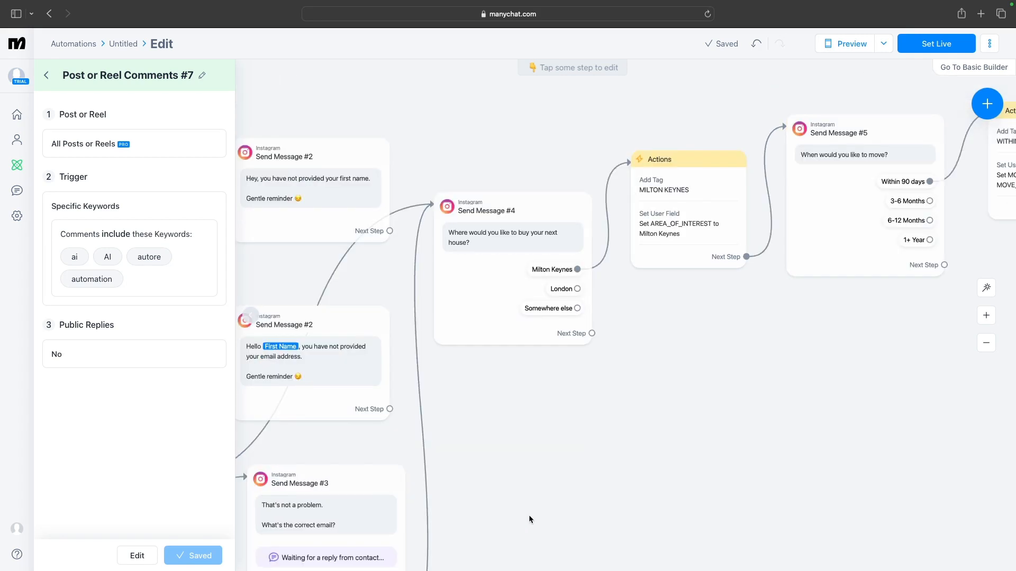
{"action": "scroll", "coordinate": [528, 515], "scroll_direction": "up", "scroll_amount": 1}
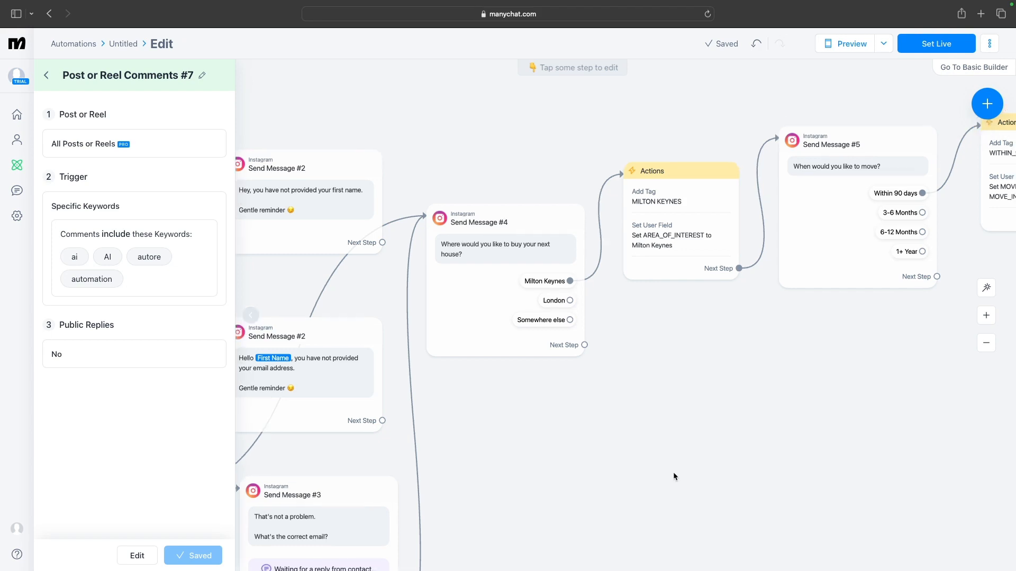
{"action": "left_click_drag", "start_coordinate": [673, 472], "coordinate": [497, 472]}
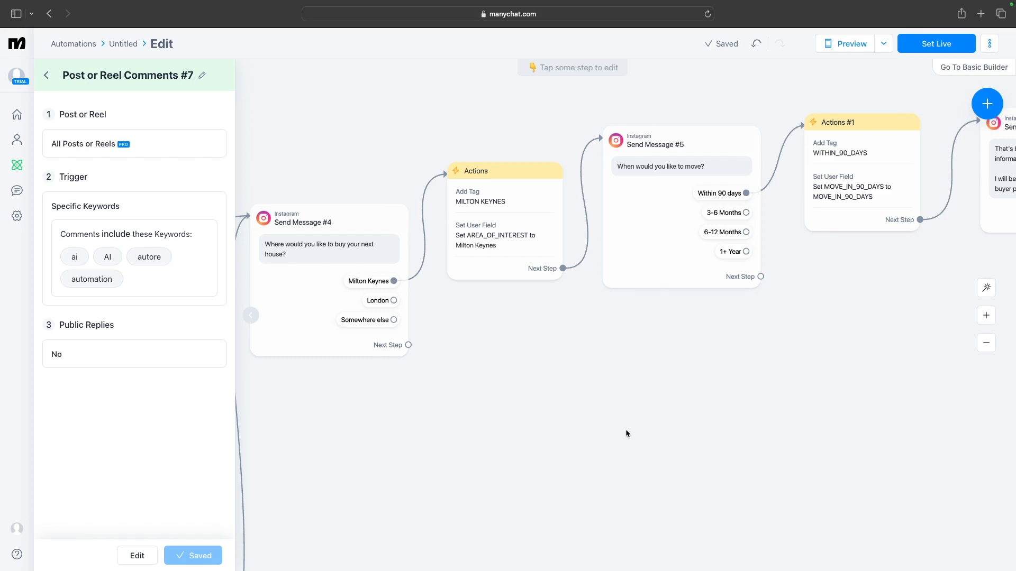
Open the in-app preview, start the conversation with the opening button and reply with a first name
{"action": "left_click_drag", "start_coordinate": [628, 433], "coordinate": [295, 468]}
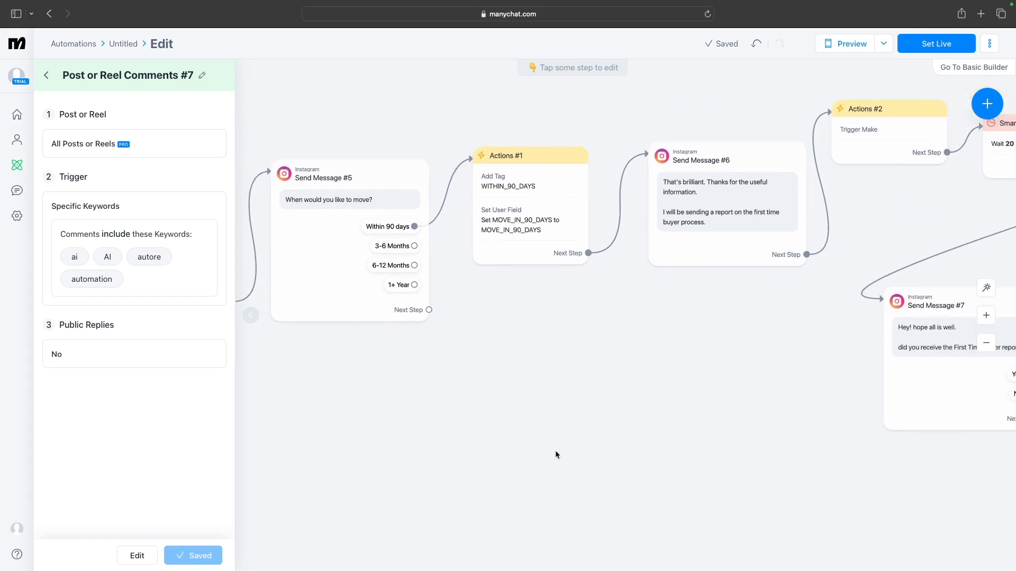
{"action": "left_click_drag", "start_coordinate": [554, 450], "coordinate": [357, 463]}
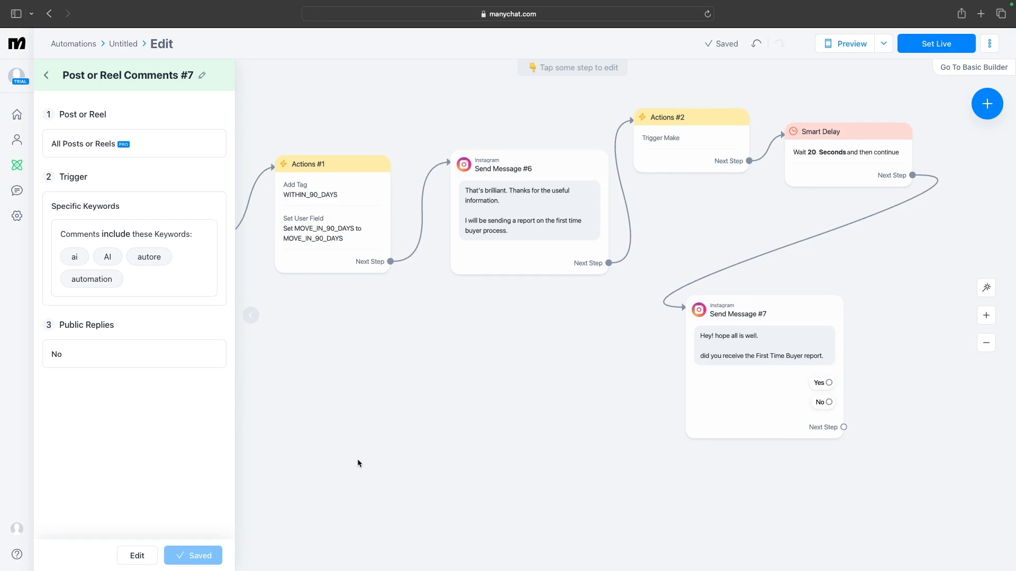
{"action": "left_click", "coordinate": [866, 48]}
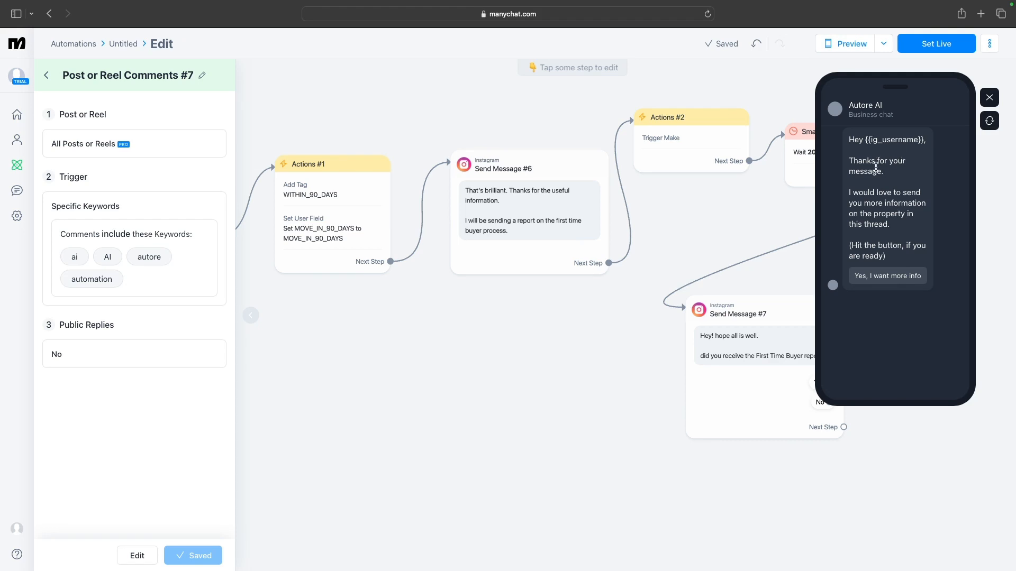
{"action": "left_click", "coordinate": [891, 278]}
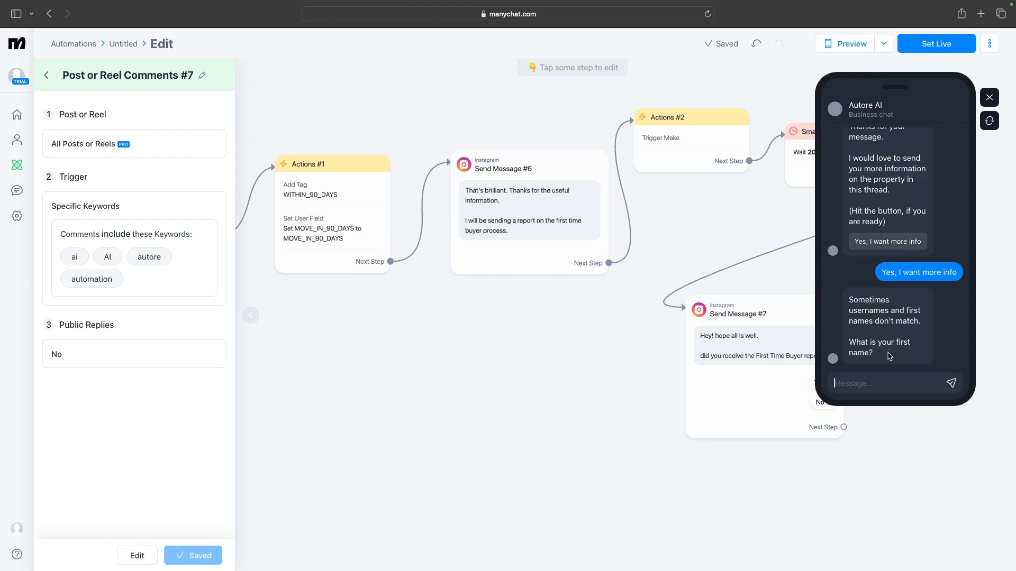
{"action": "type", "text": "Uwa"}
{"action": "left_click", "coordinate": [951, 383]}
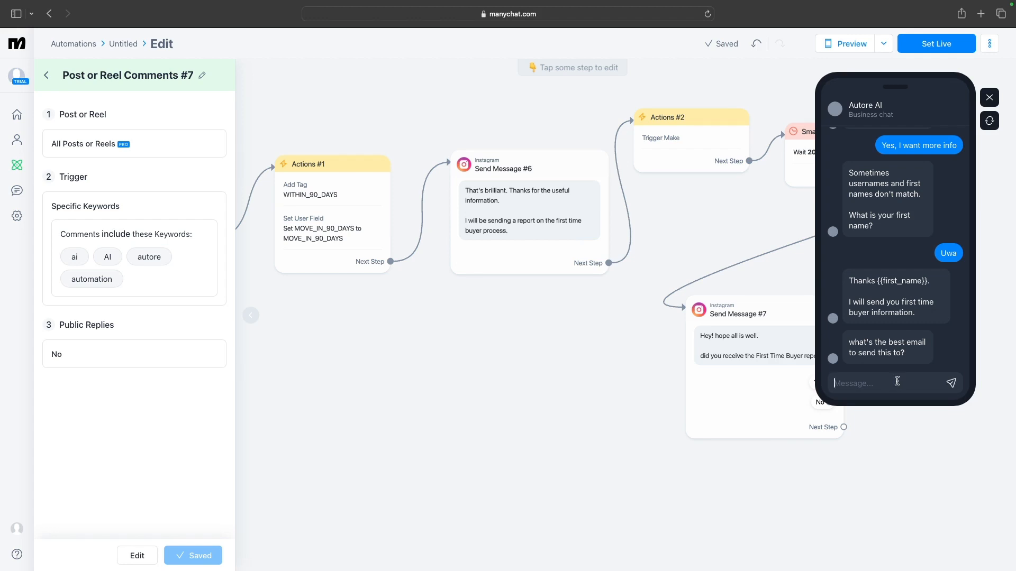
Reply in the preview with a test e-mail address and confirm it with Yes
{"action": "key", "text": "Return"}
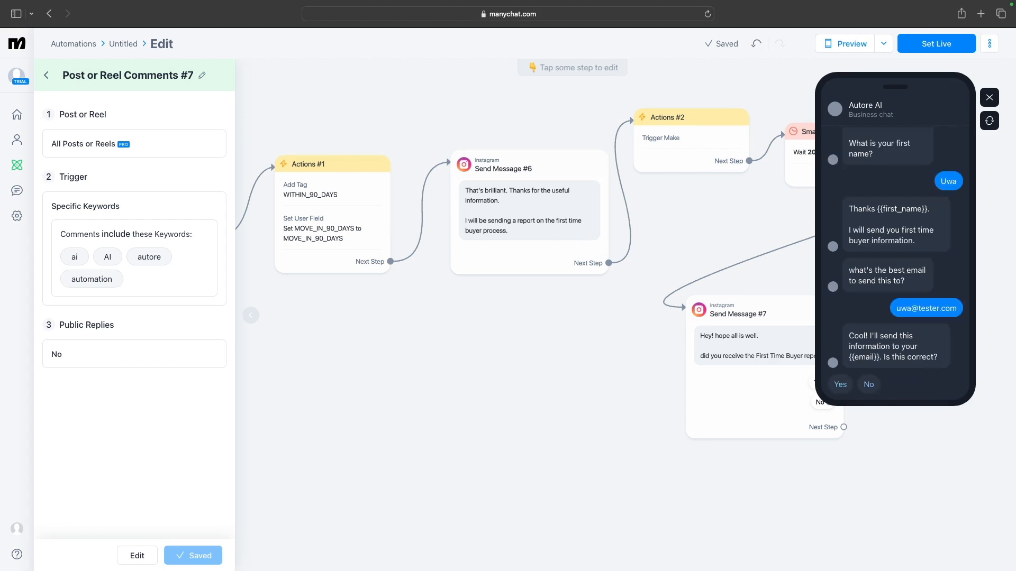
{"action": "left_click", "coordinate": [840, 385]}
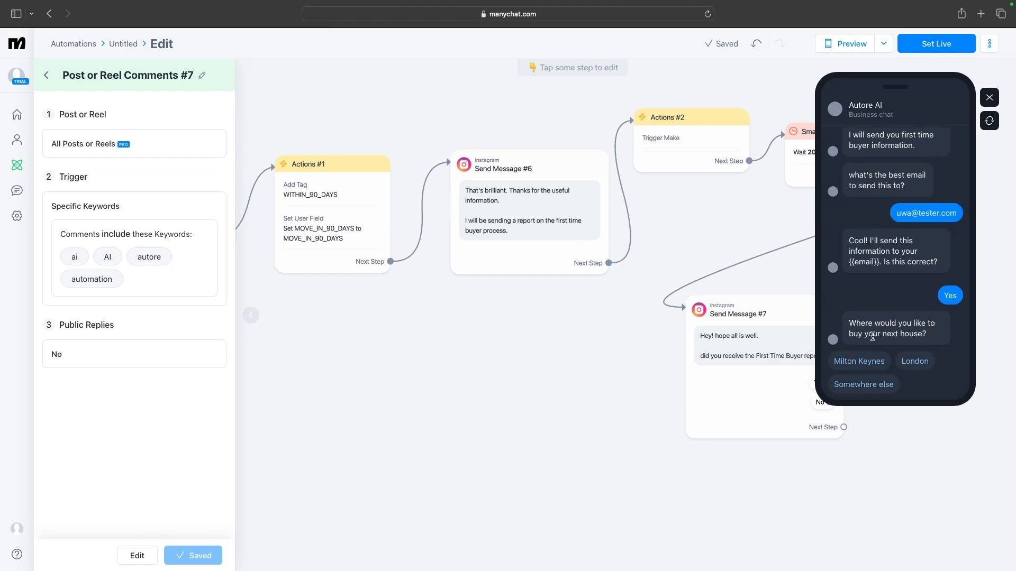
Answer Milton Keynes, Within 90 days and Yes in the preview, then close the preview
{"action": "left_click", "coordinate": [858, 362]}
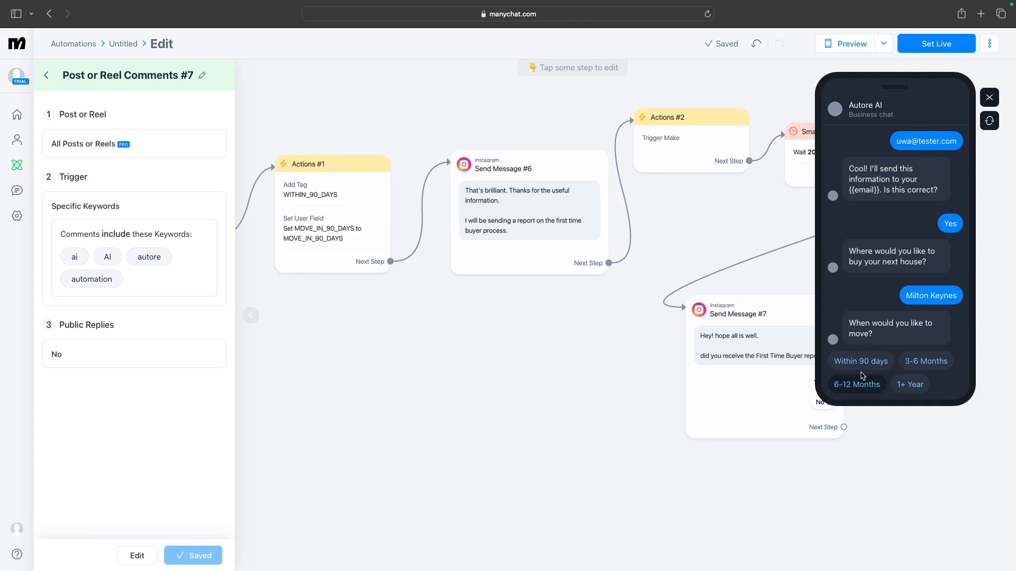
{"action": "left_click", "coordinate": [861, 365]}
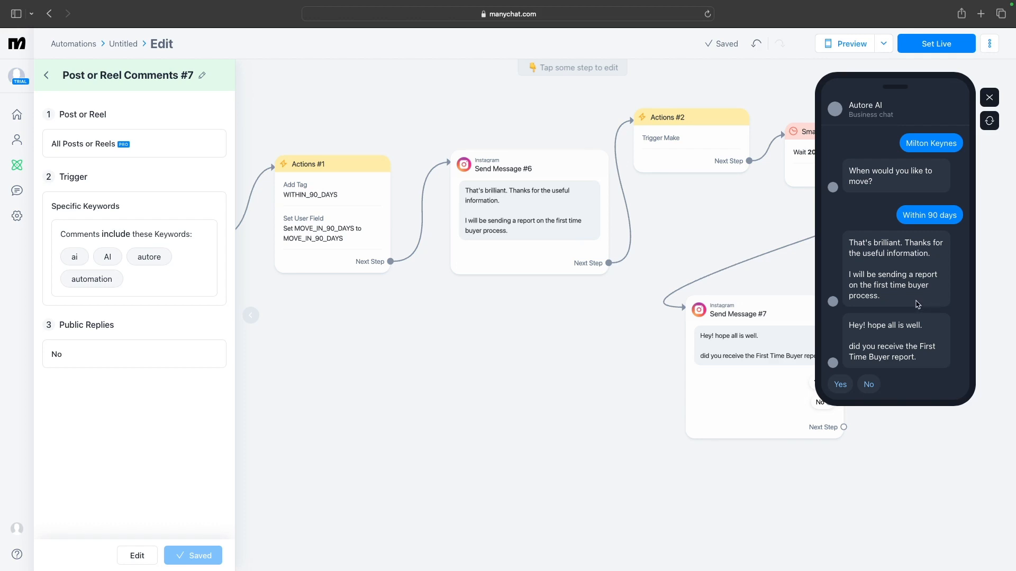
{"action": "left_click", "coordinate": [853, 386]}
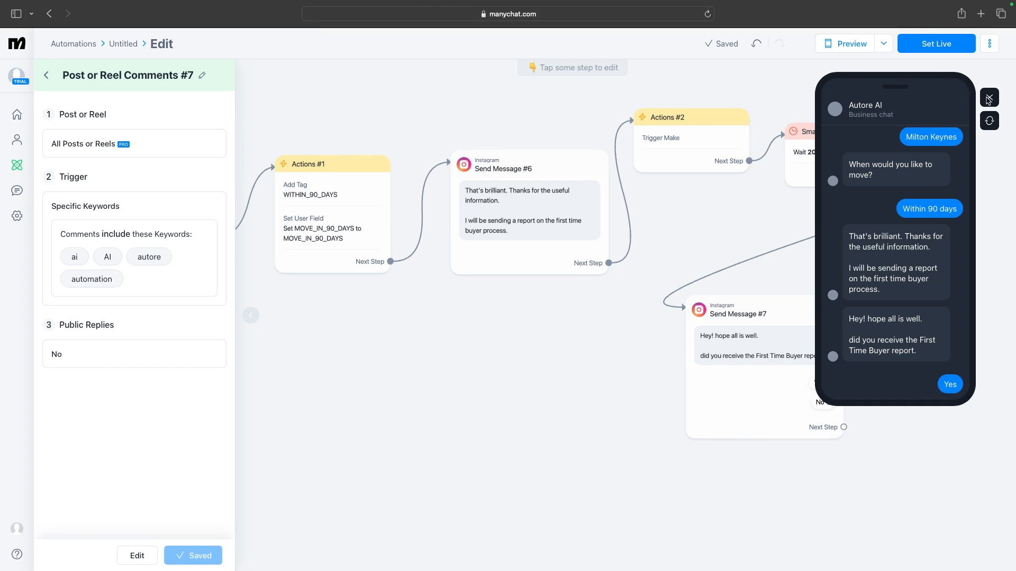
{"action": "left_click", "coordinate": [989, 97]}
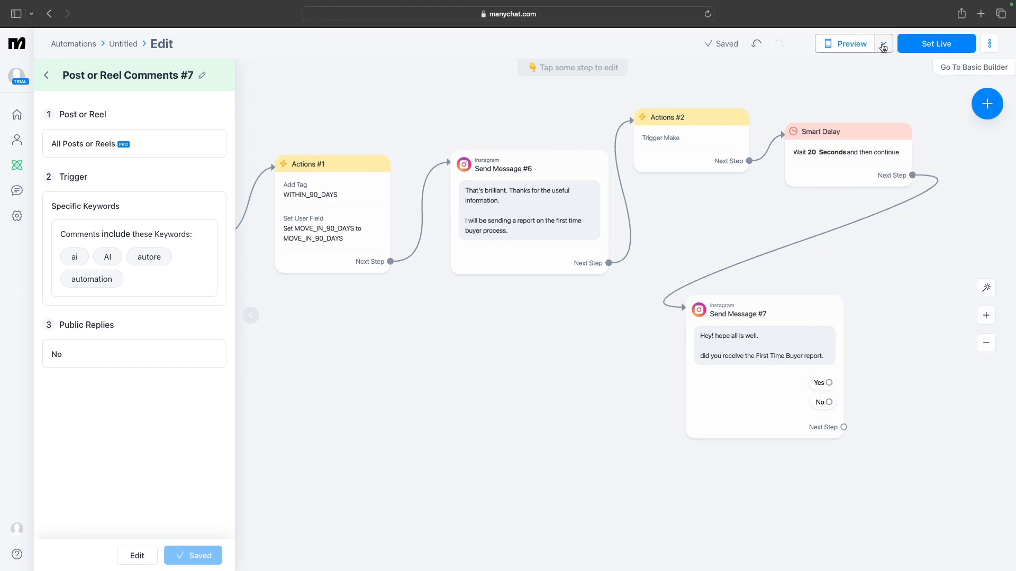
Switch the preview mode to In messengers
{"action": "left_click", "coordinate": [882, 45]}
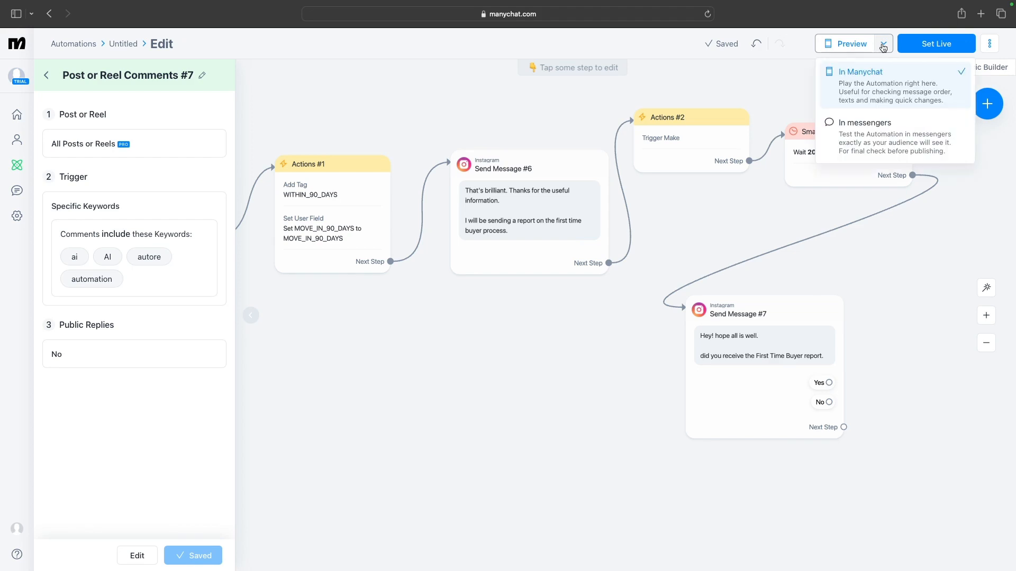
{"action": "left_click", "coordinate": [860, 146]}
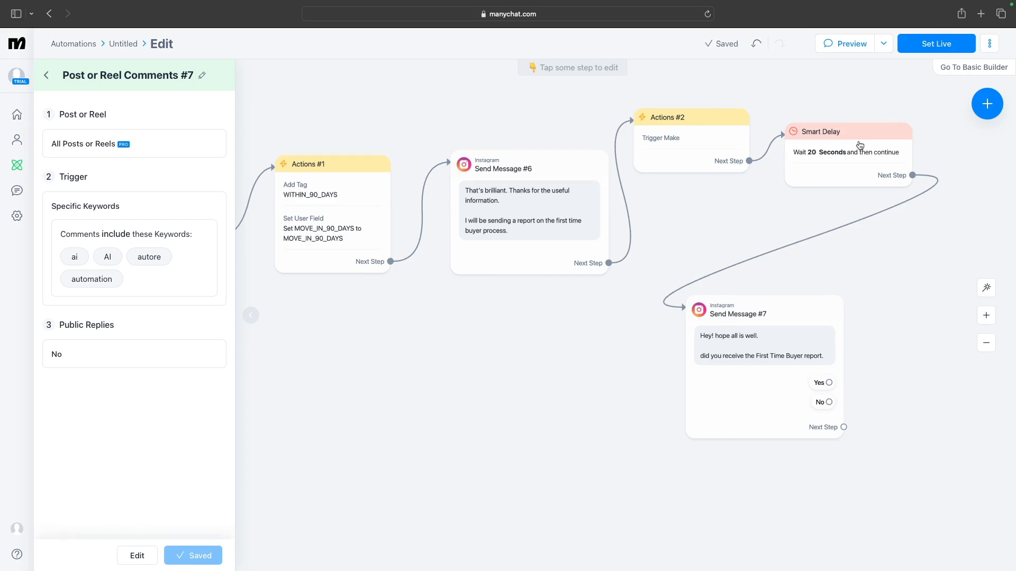
{"action": "mouse_move", "coordinate": [848, 170]}
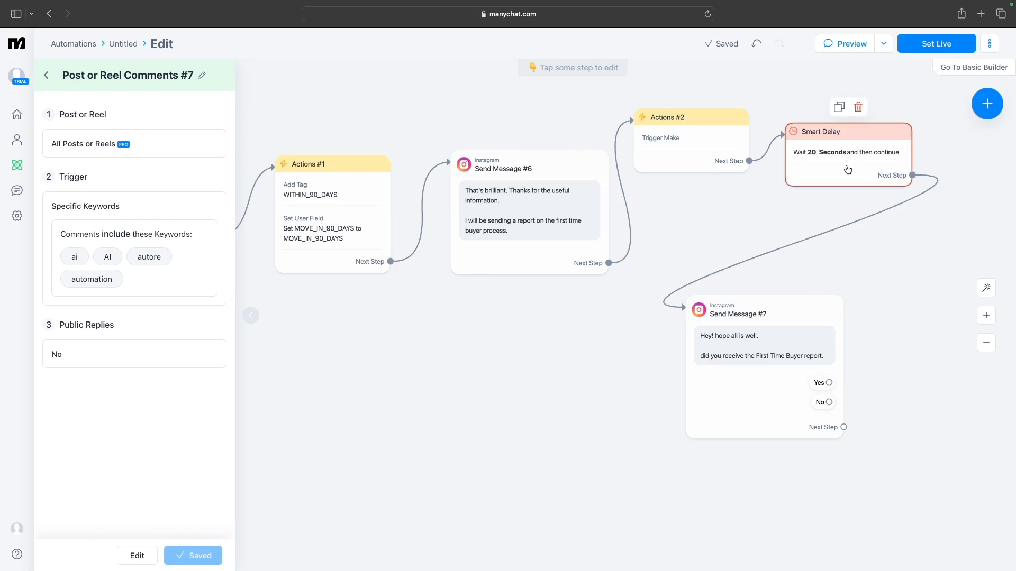
{"action": "left_click", "coordinate": [882, 48]}
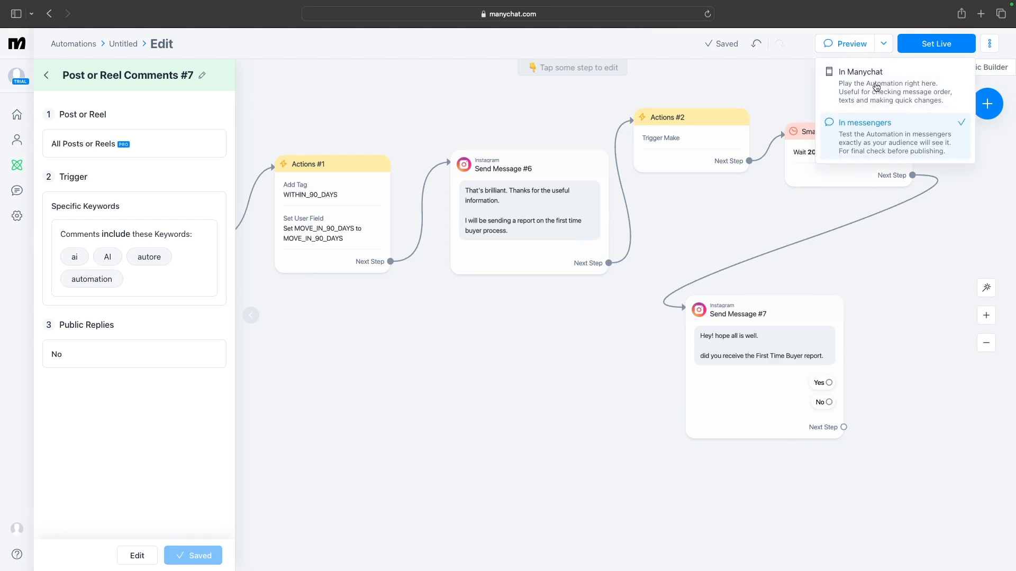
{"action": "left_click", "coordinate": [855, 43]}
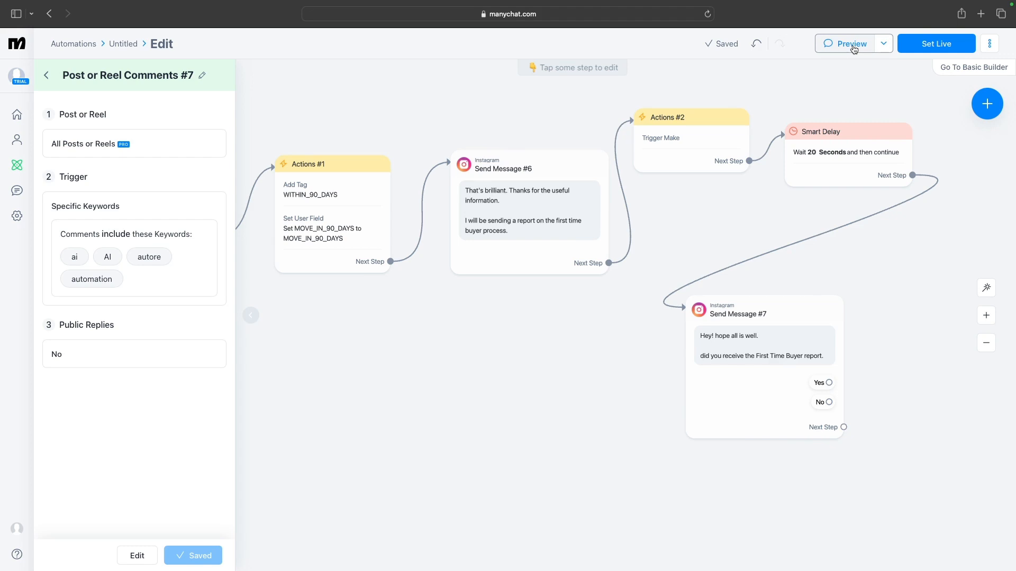
Try to preview the automation in messengers
{"action": "left_click", "coordinate": [854, 49]}
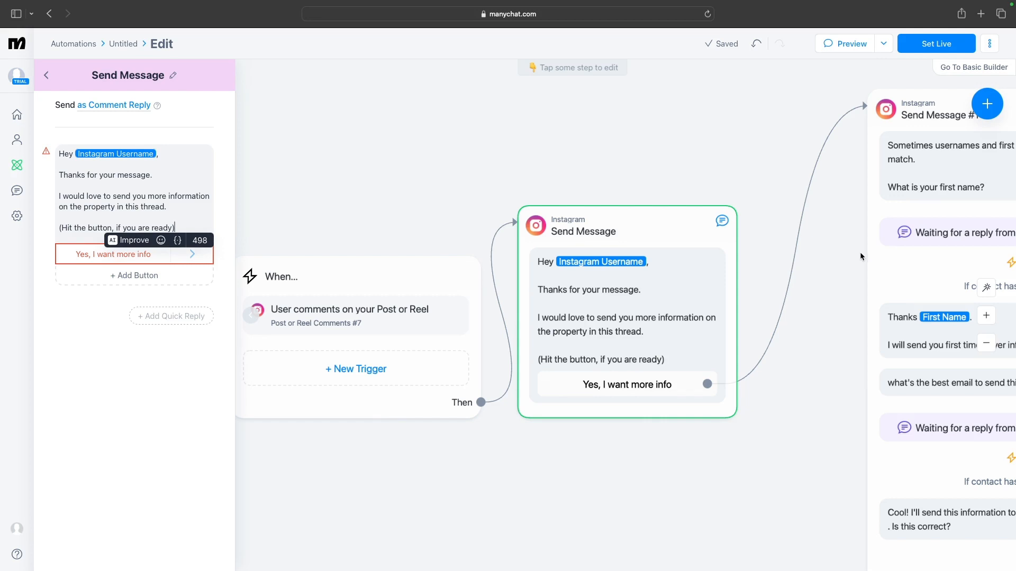
{"action": "scroll", "coordinate": [859, 251], "scroll_direction": "down", "scroll_amount": 3}
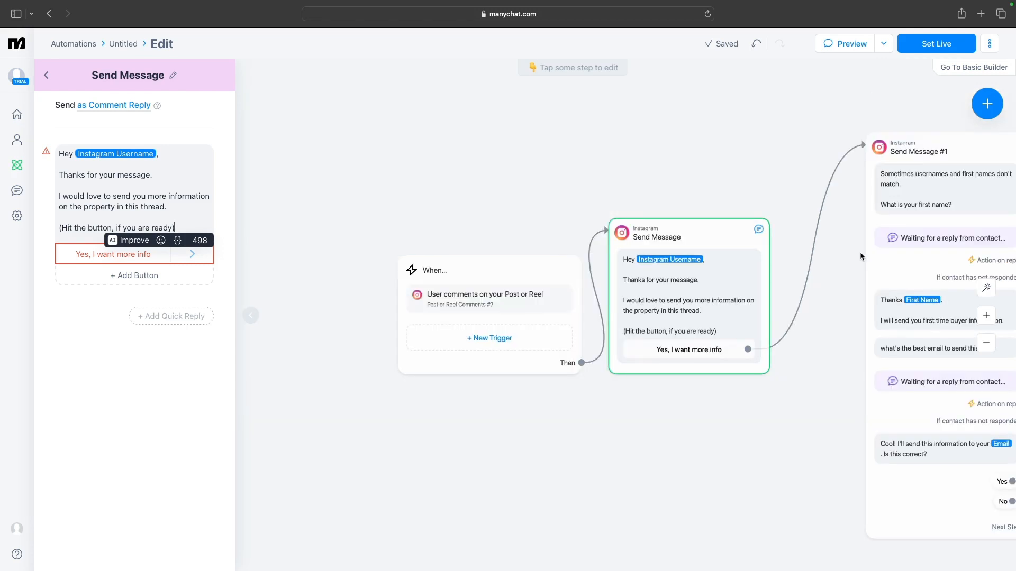
{"action": "scroll", "coordinate": [860, 252], "scroll_direction": "down", "scroll_amount": 1}
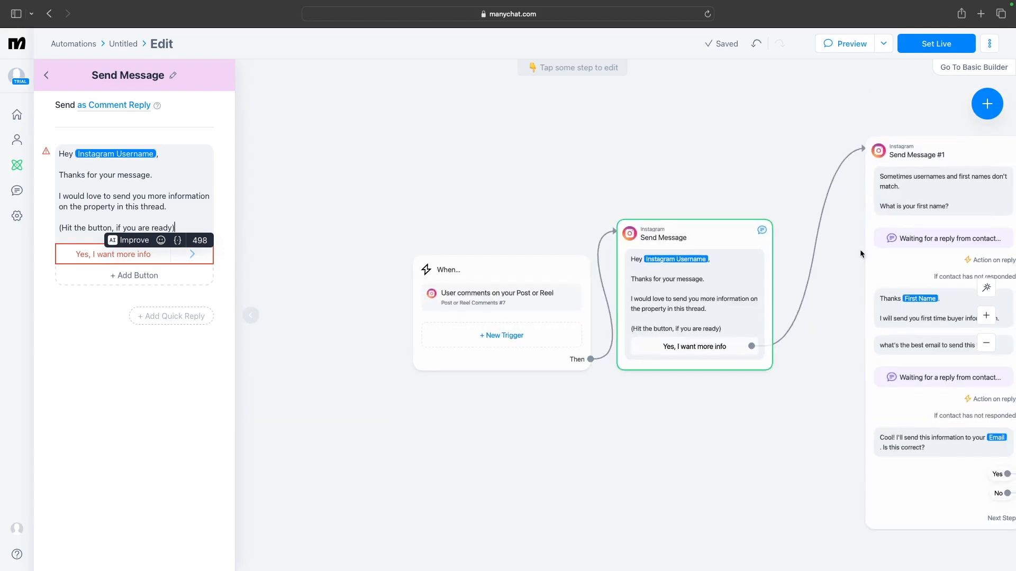
{"action": "left_click", "coordinate": [853, 45]}
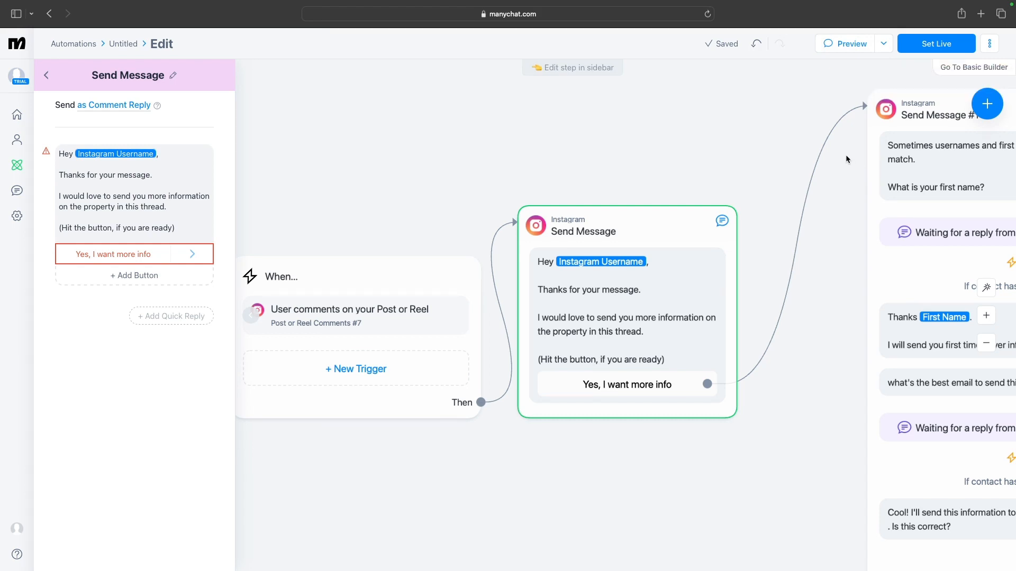
Rename the opening message's button to "Yes, I want the info"
{"action": "left_click", "coordinate": [151, 255]}
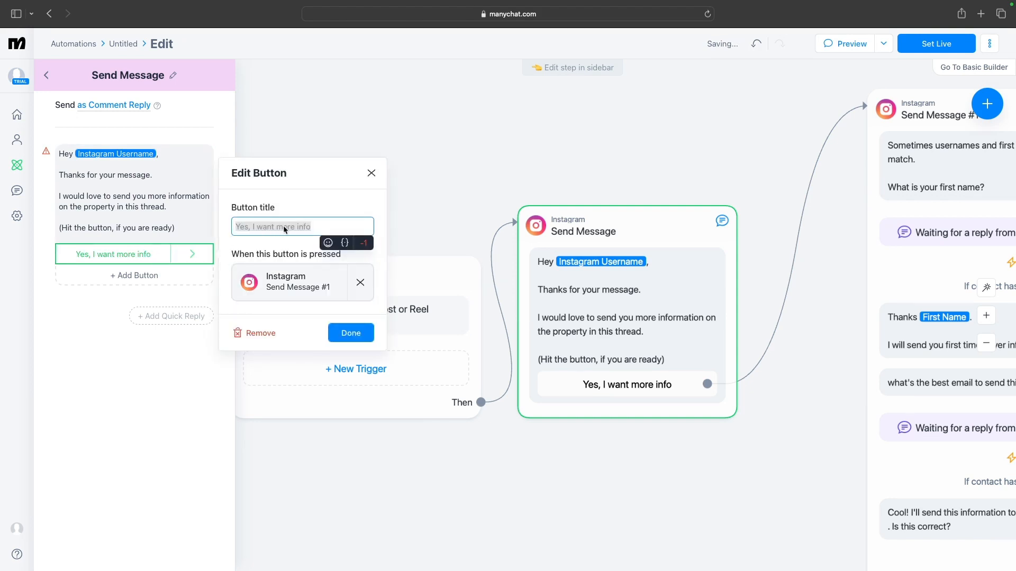
{"action": "left_click", "coordinate": [313, 224]}
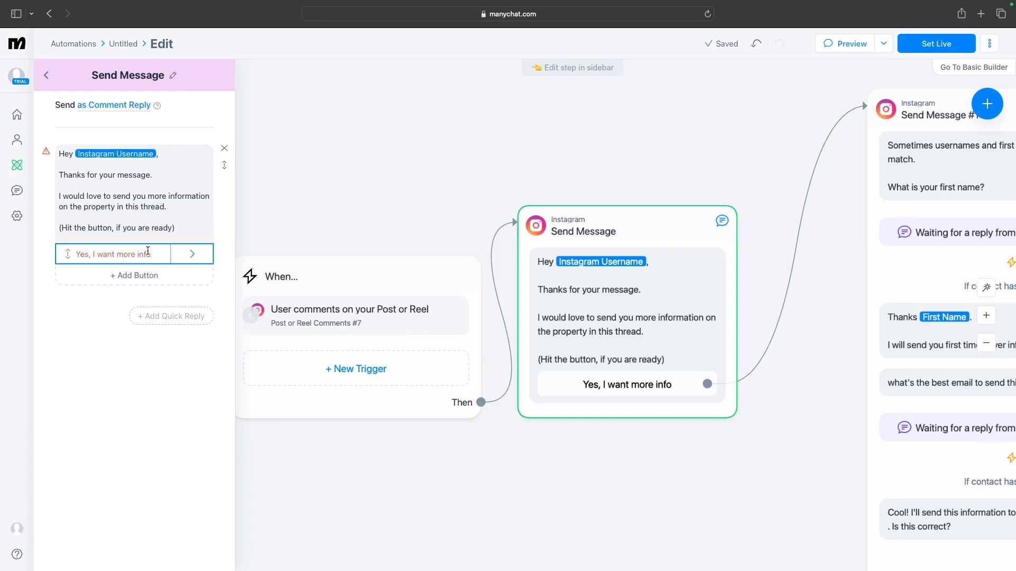
{"action": "left_click", "coordinate": [131, 254]}
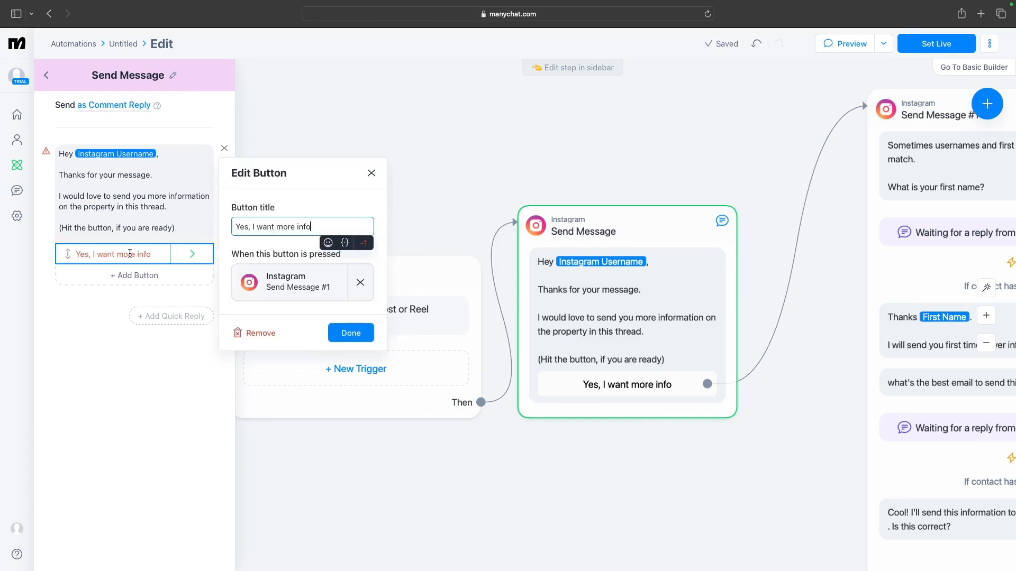
{"action": "left_click", "coordinate": [129, 254]}
{"action": "left_click", "coordinate": [129, 254]}
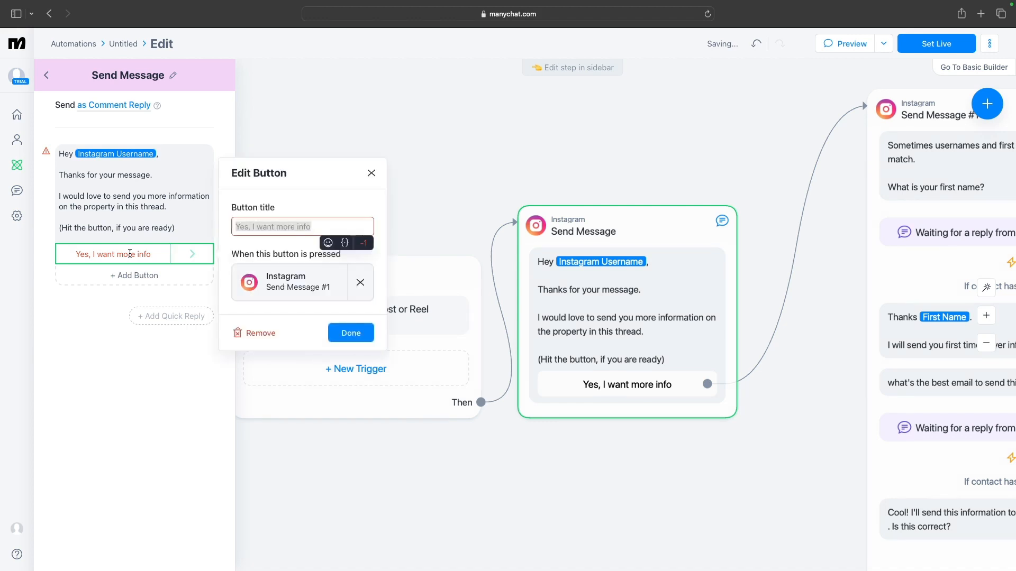
{"action": "left_click", "coordinate": [129, 254]}
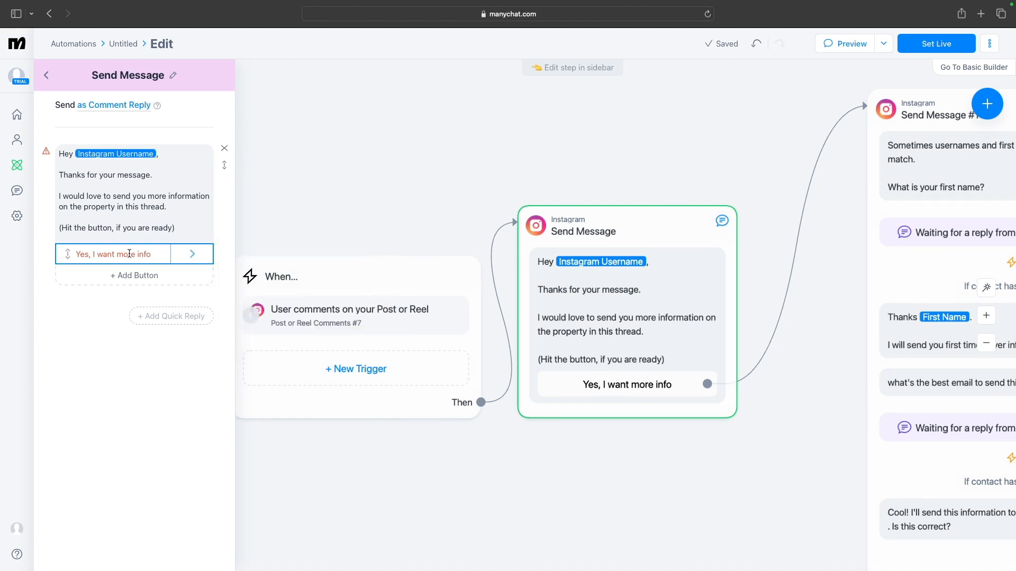
{"action": "left_click", "coordinate": [129, 254]}
{"action": "left_click", "coordinate": [143, 255]}
{"action": "left_click", "coordinate": [145, 262]}
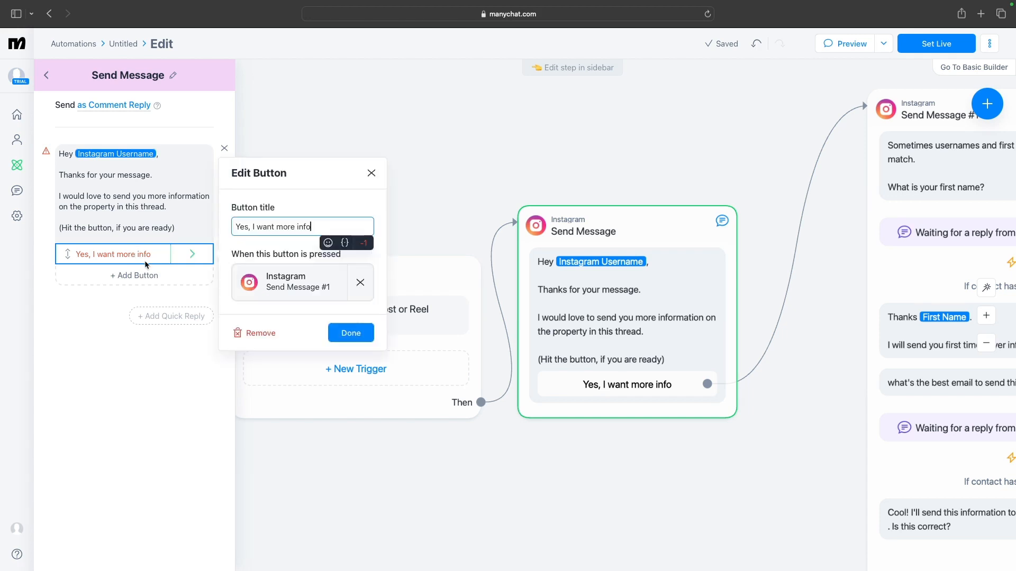
{"action": "left_click_drag", "start_coordinate": [235, 227], "coordinate": [296, 232]}
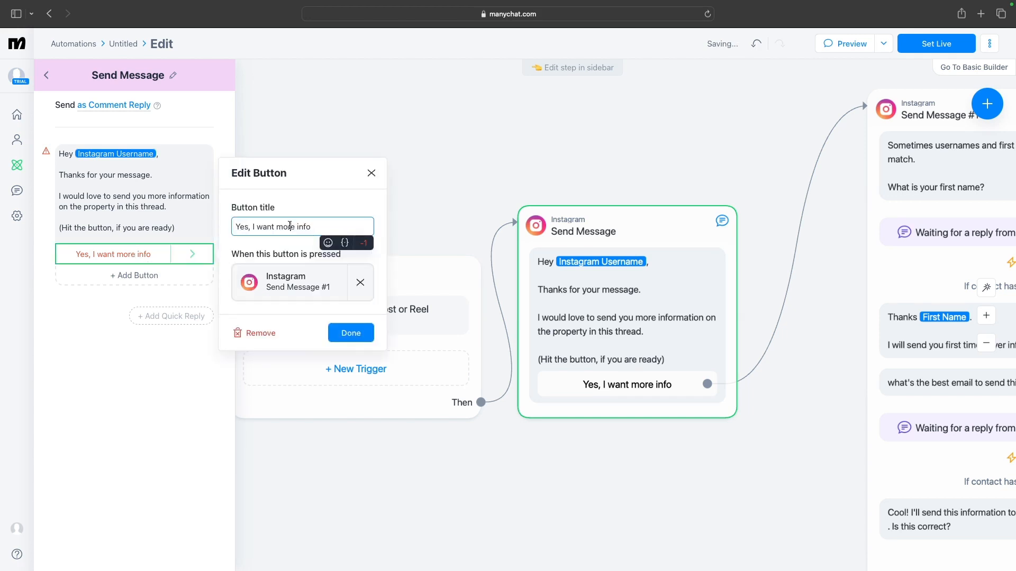
{"action": "double_click", "coordinate": [290, 225]}
{"action": "type", "text": "morthee"}
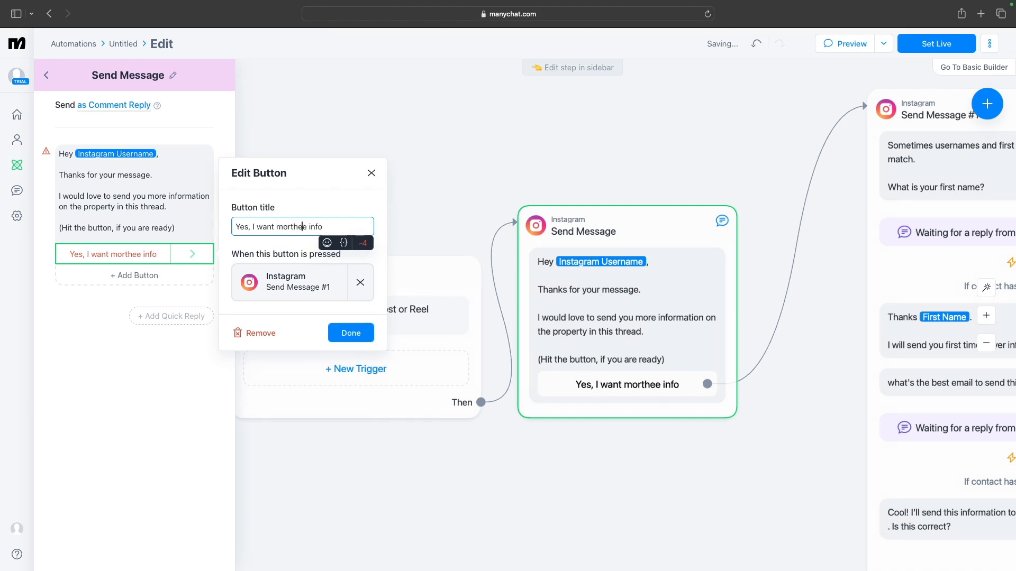
{"action": "key", "text": "BackSpace"}
{"action": "key", "text": "BackSpace"}
{"action": "key", "text": "BackSpace"}
{"action": "key", "text": "BackSpace"}
{"action": "key", "text": "BackSpace"}
{"action": "key", "text": "BackSpace"}
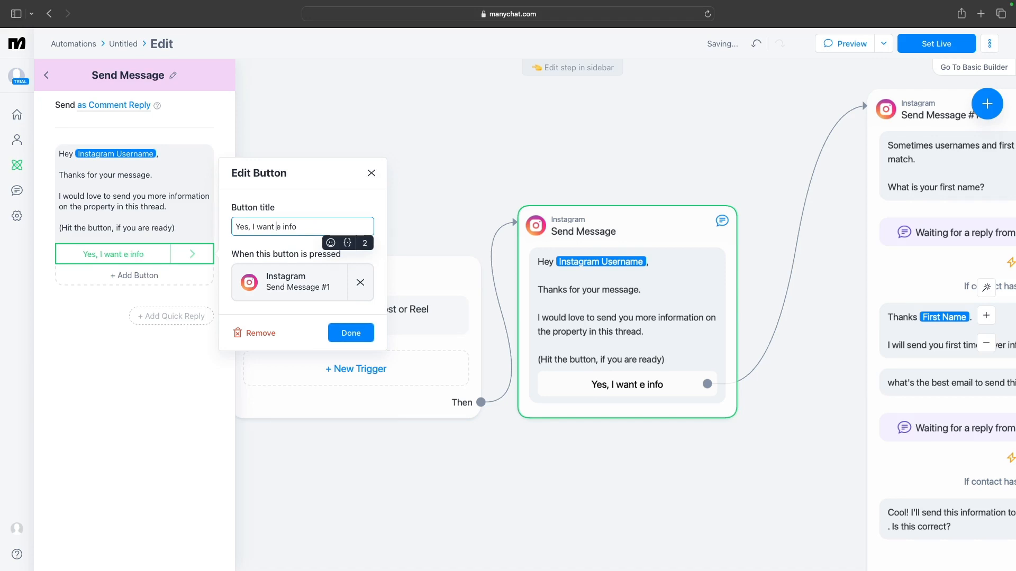
{"action": "type", "text": "th"}
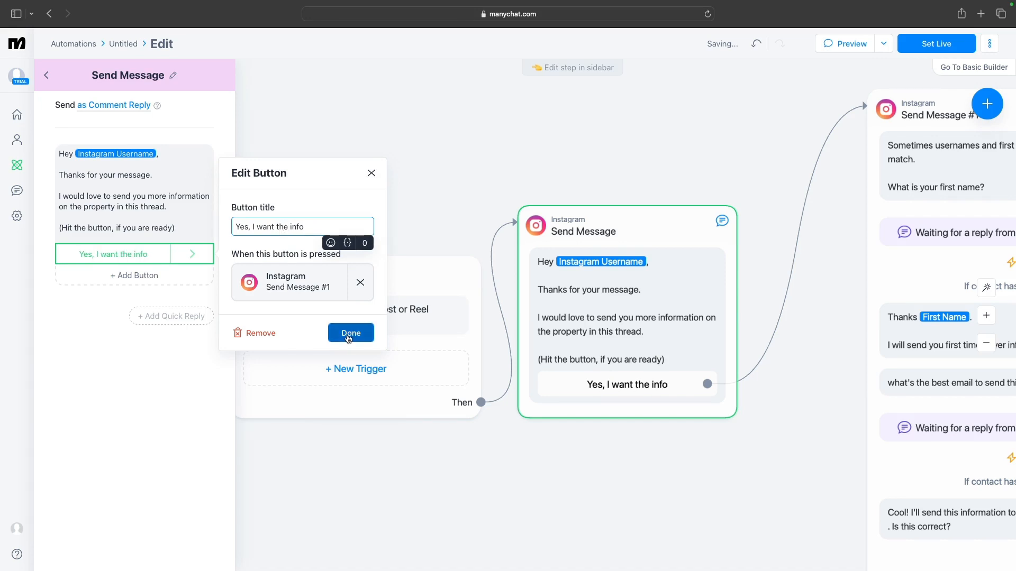
{"action": "left_click", "coordinate": [349, 334]}
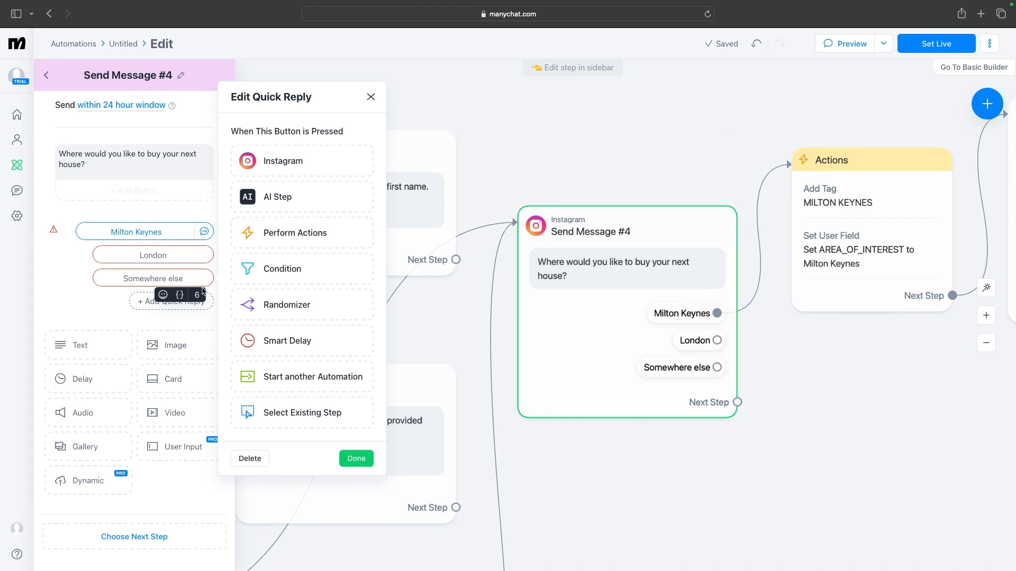
Connect the London and Somewhere else quick replies to the same Actions step as Milton Keynes
{"action": "left_click", "coordinate": [355, 458]}
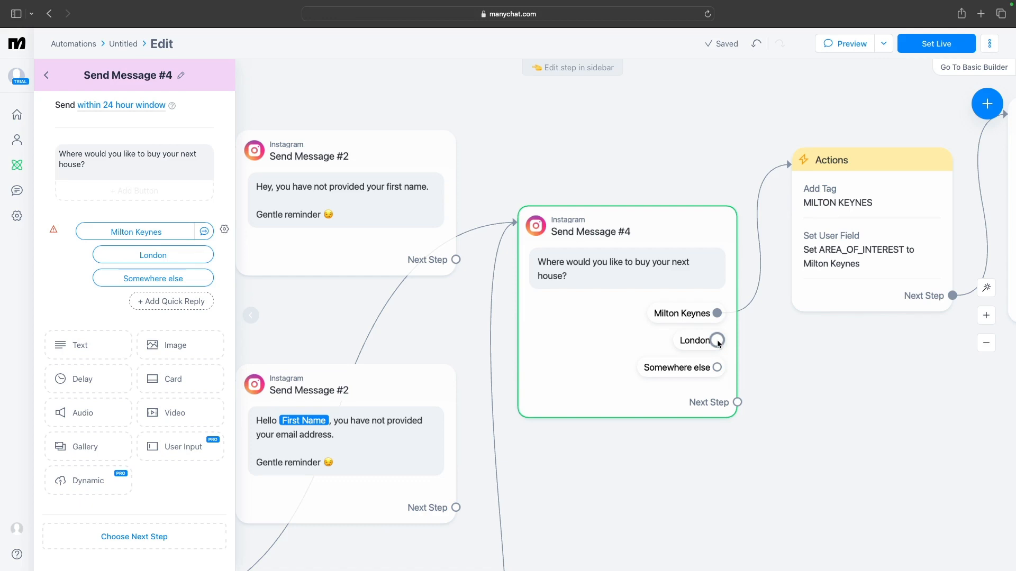
{"action": "left_click_drag", "start_coordinate": [736, 343], "coordinate": [798, 187]}
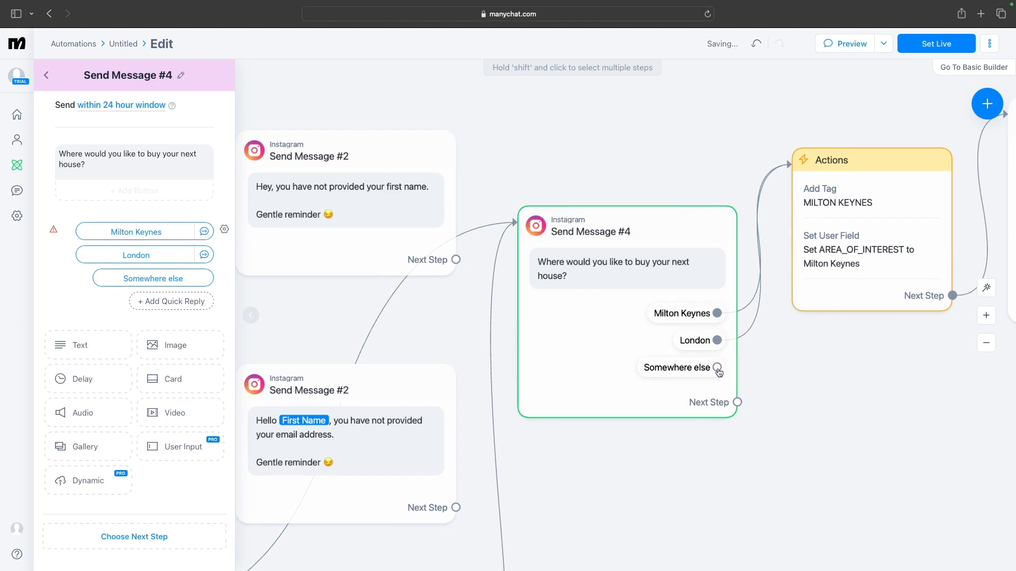
{"action": "left_click_drag", "start_coordinate": [719, 370], "coordinate": [805, 204]}
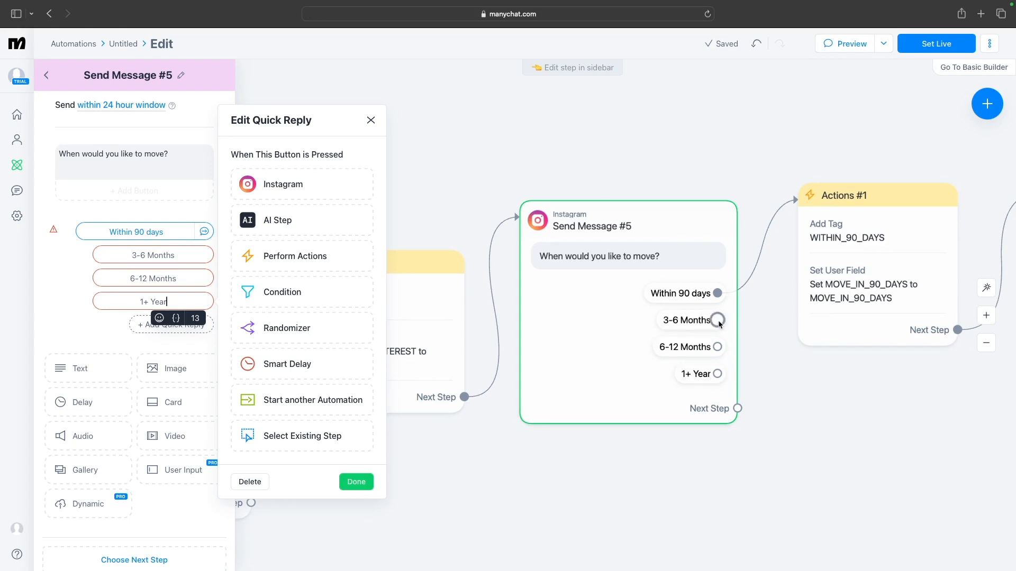
Connect the 3-6 Months, 6-12 Months and 1+ Year quick replies to the same Actions #1 step as Within 90 days
{"action": "left_click_drag", "start_coordinate": [719, 321], "coordinate": [811, 261]}
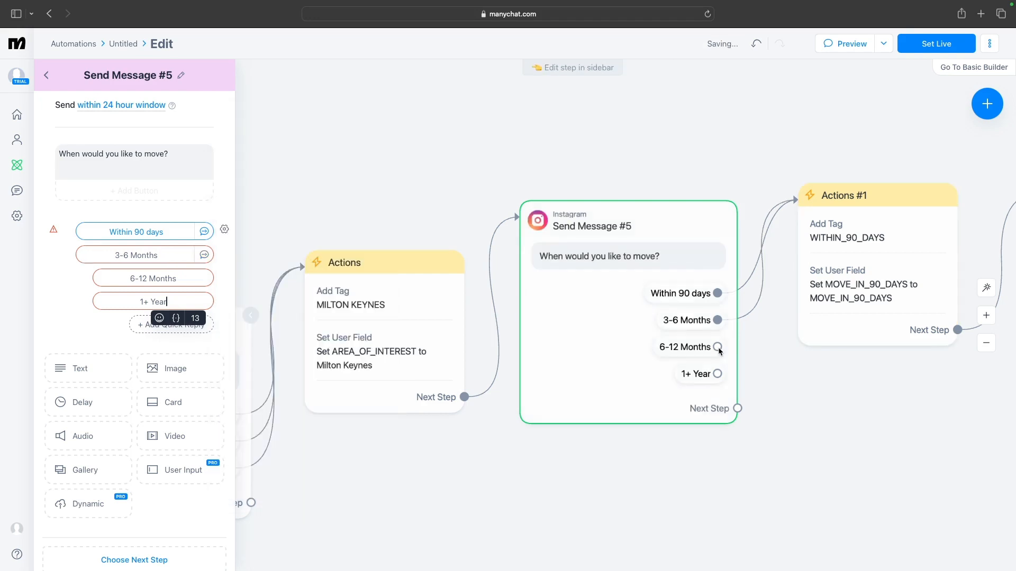
{"action": "left_click", "coordinate": [749, 347]}
{"action": "left_click", "coordinate": [797, 296]}
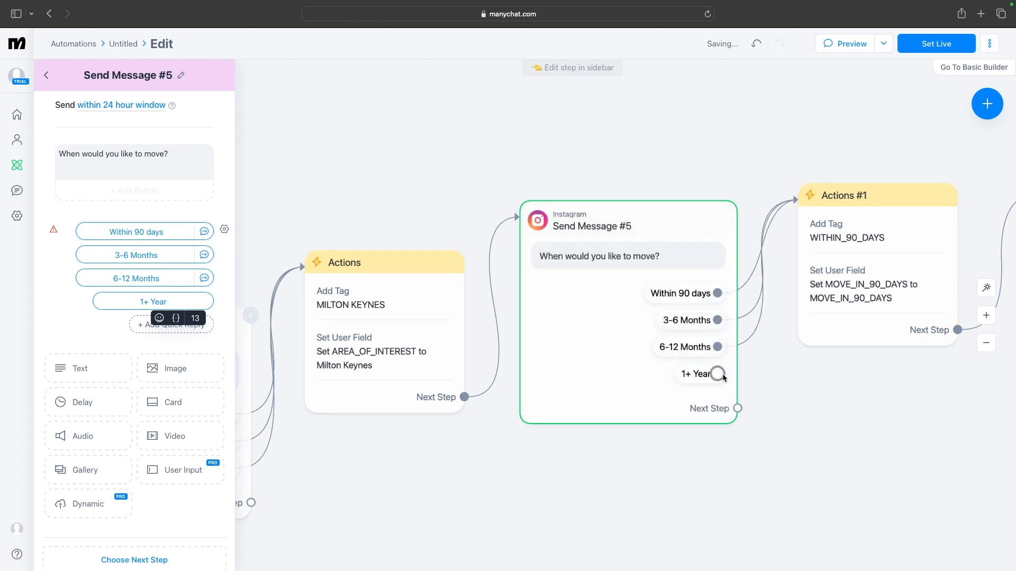
{"action": "left_click_drag", "start_coordinate": [801, 293], "coordinate": [803, 276]}
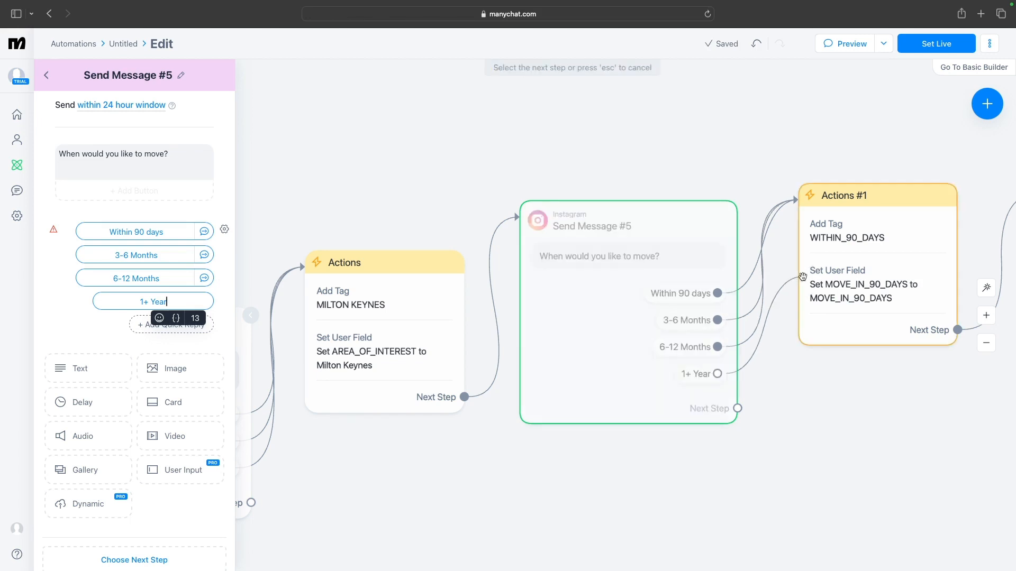
{"action": "left_click", "coordinate": [802, 276]}
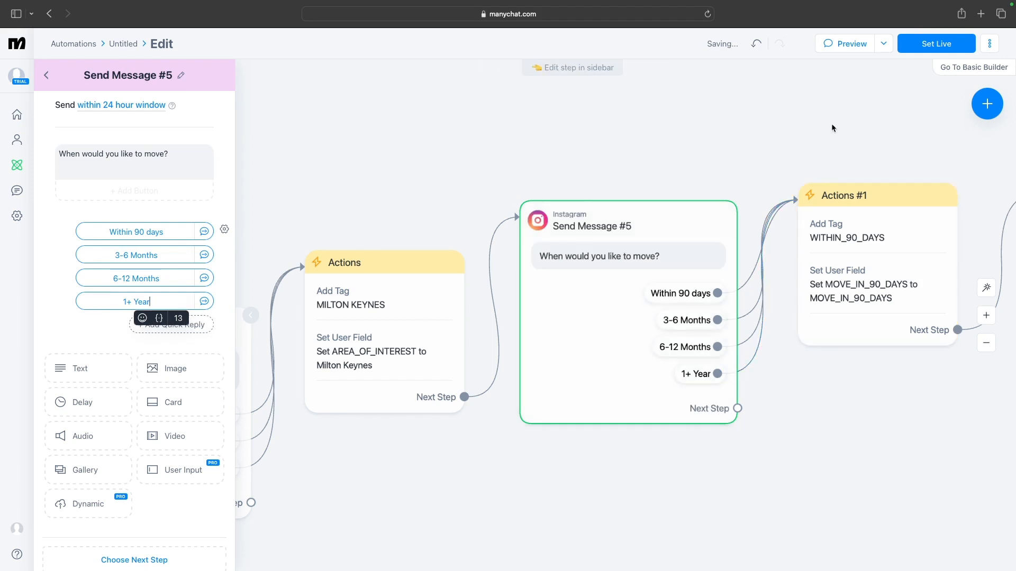
Try to preview the automation
{"action": "left_click", "coordinate": [849, 50]}
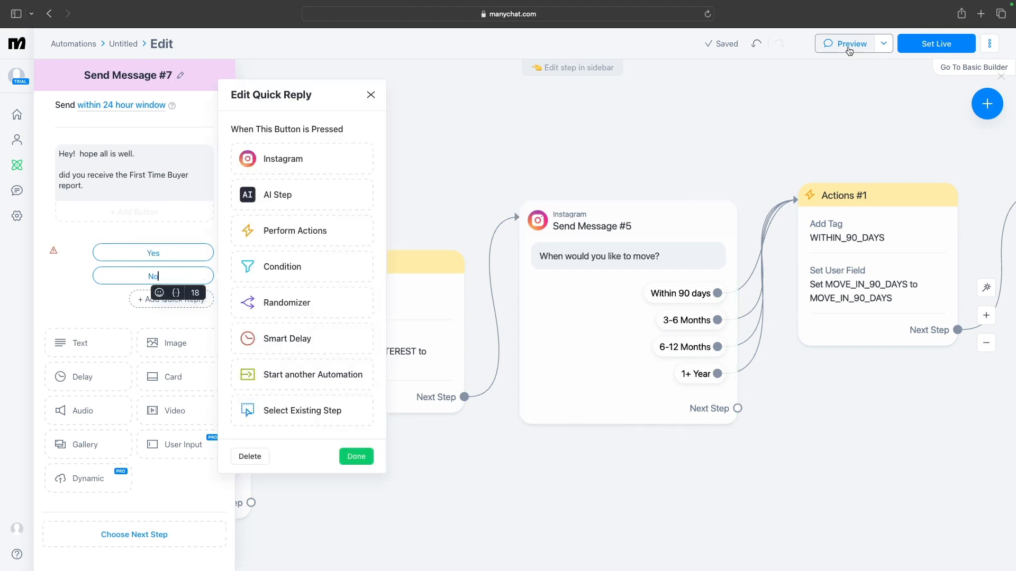
{"action": "left_click", "coordinate": [849, 50]}
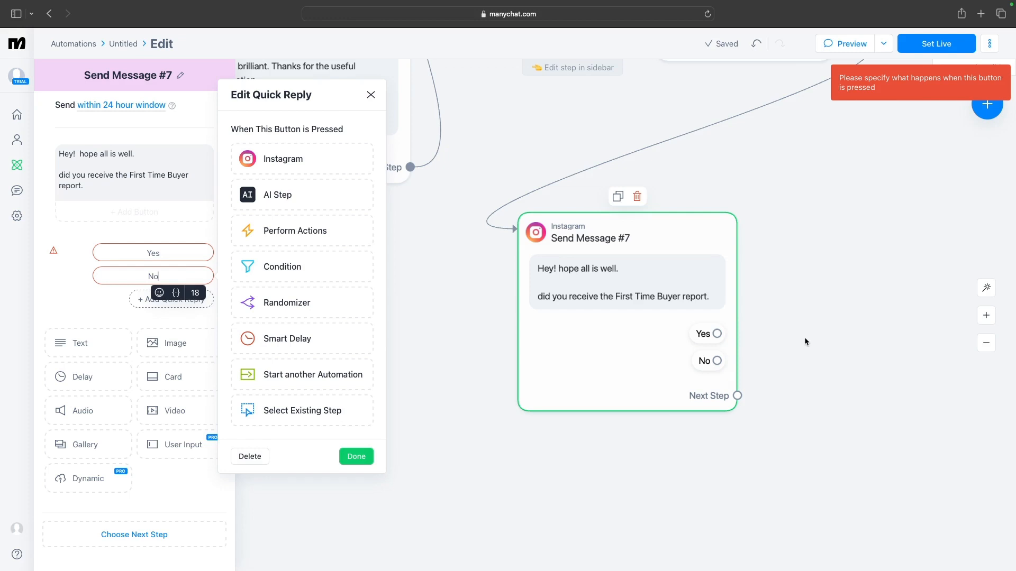
Add a new Instagram message after the Yes reply of the First Time Buyer report question, reading "Thanks"
{"action": "scroll", "coordinate": [839, 415], "scroll_direction": "up", "scroll_amount": 3}
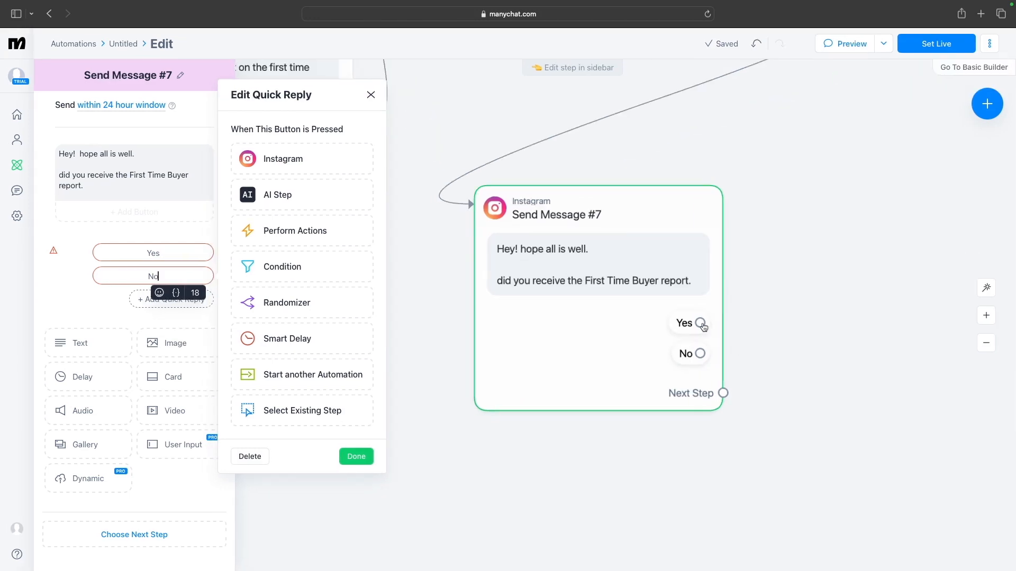
{"action": "left_click_drag", "start_coordinate": [725, 321], "coordinate": [770, 312]}
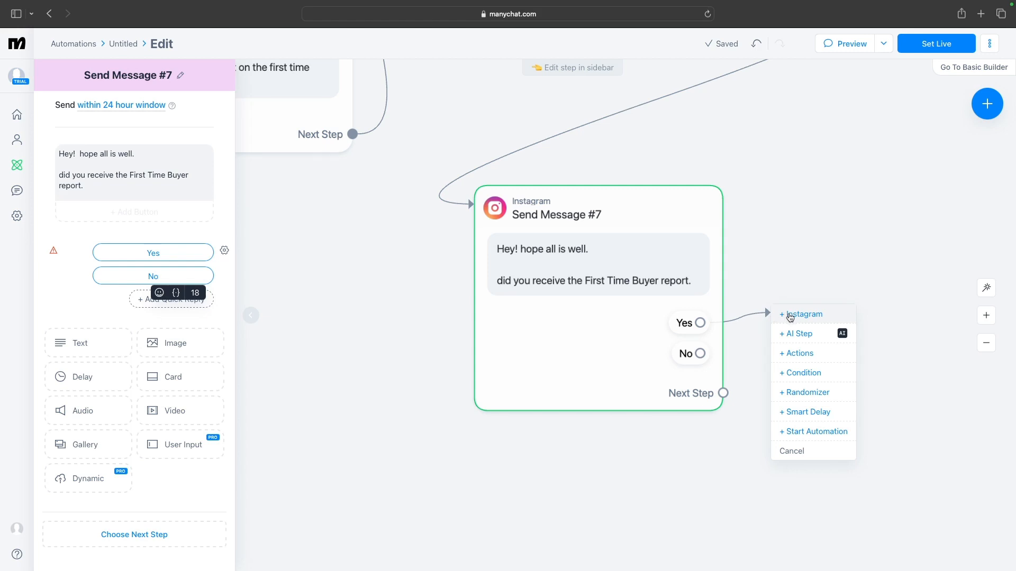
{"action": "left_click", "coordinate": [790, 318]}
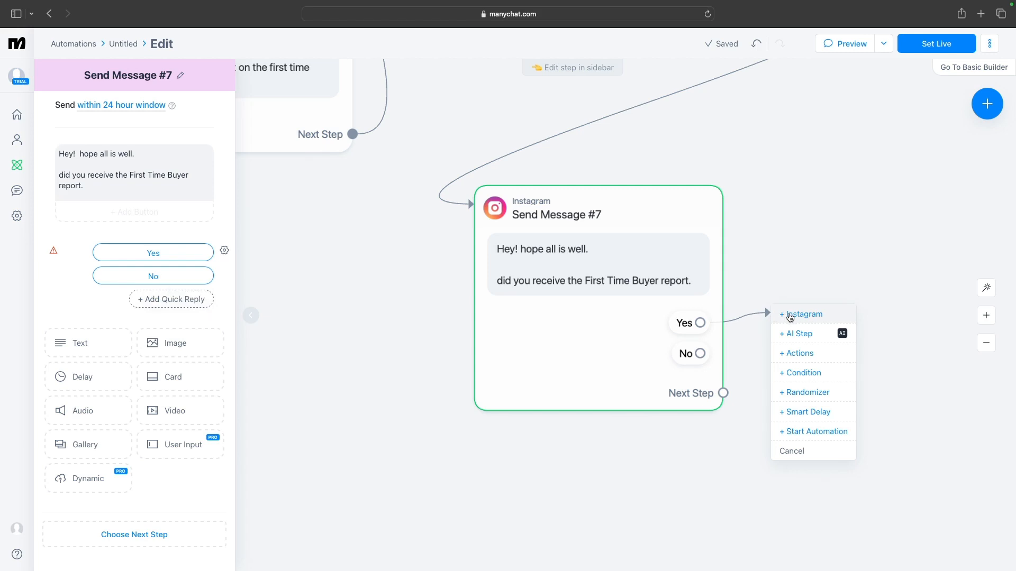
{"action": "left_click", "coordinate": [790, 316]}
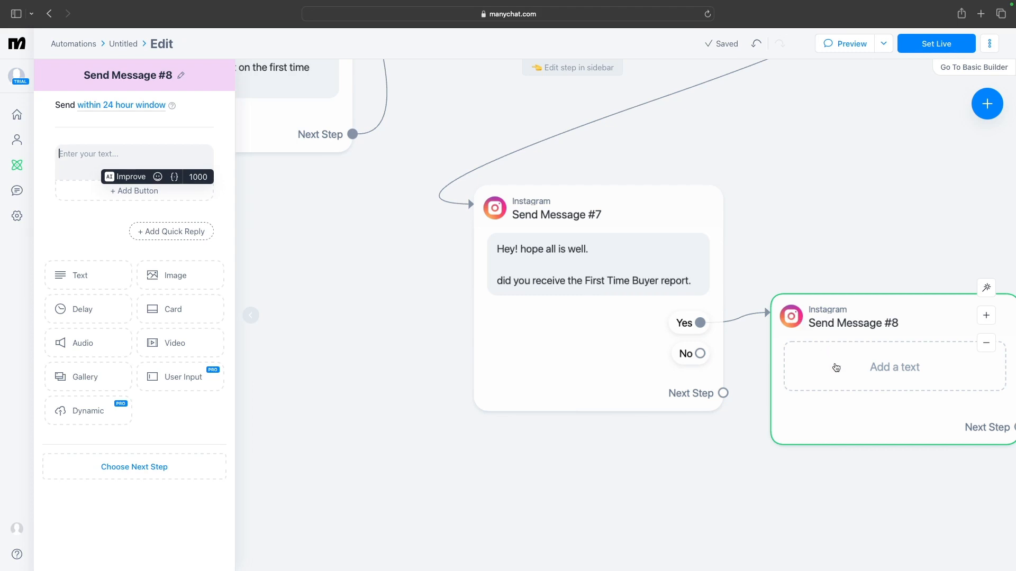
{"action": "mouse_move", "coordinate": [841, 367]}
{"action": "type", "text": "Thanks"}
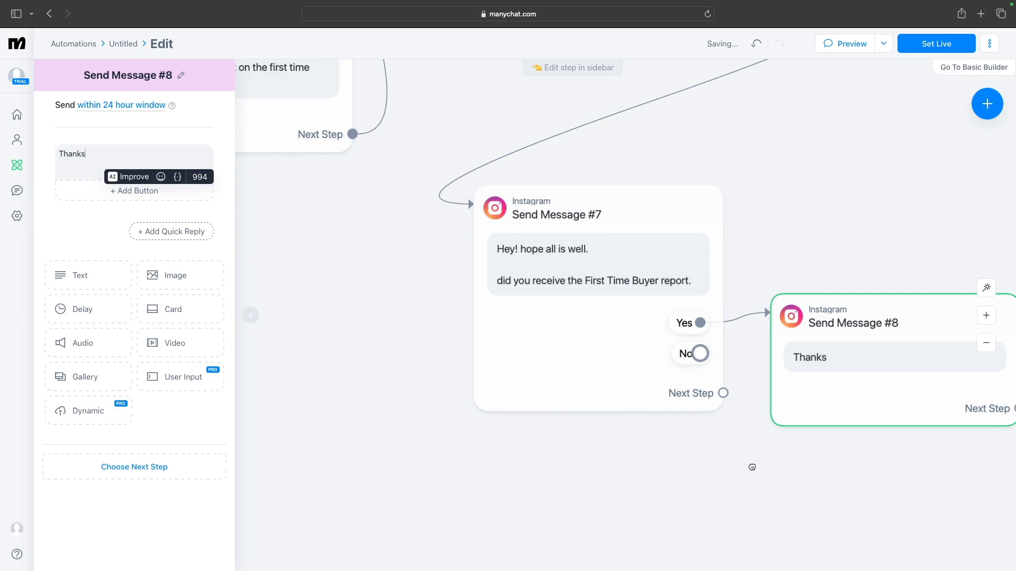
Add an Instagram message after the No reply reading "please check your spam. Email was sent to" followed by the Email field
{"action": "left_click_drag", "start_coordinate": [700, 353], "coordinate": [751, 466]}
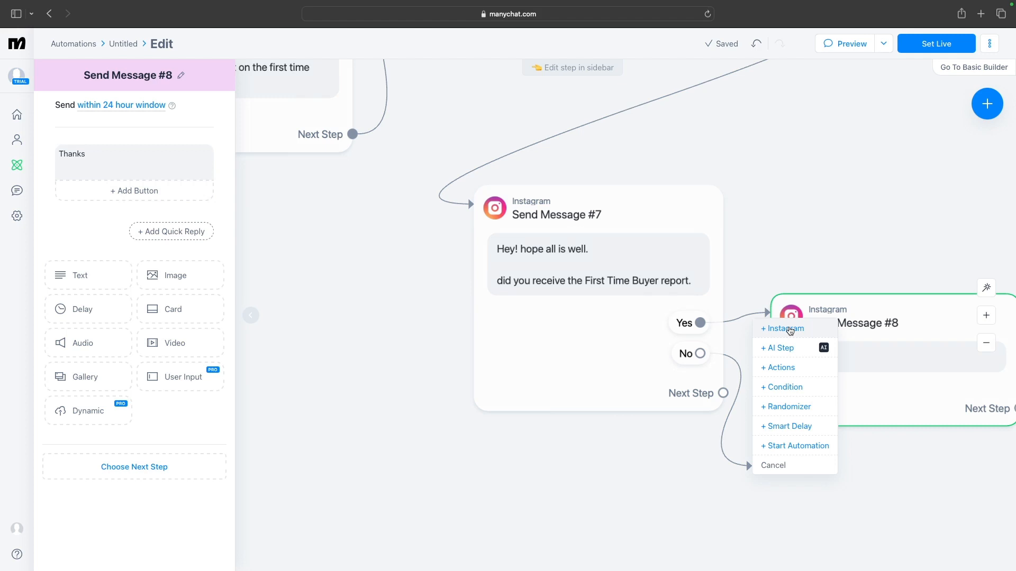
{"action": "left_click", "coordinate": [790, 330]}
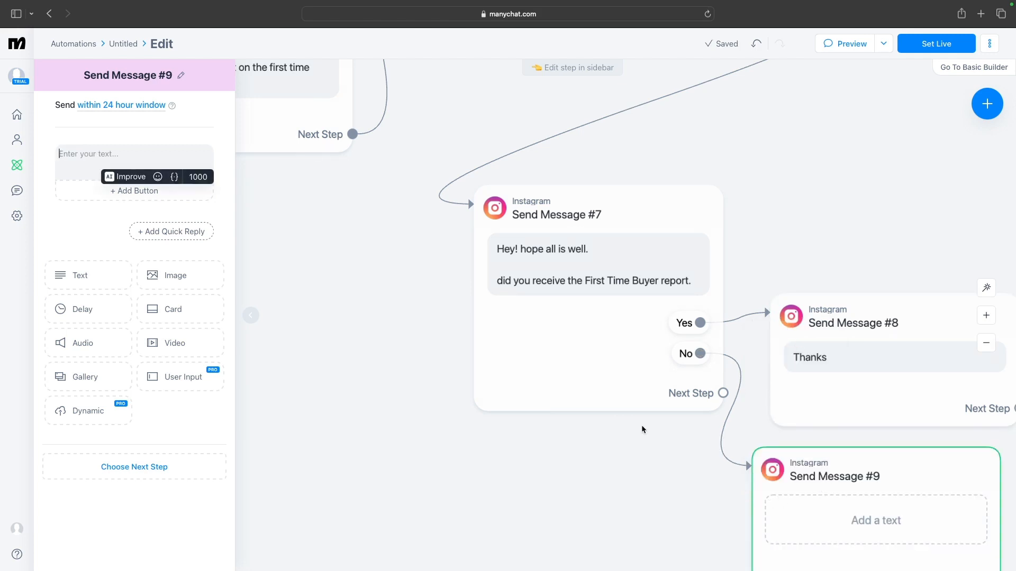
{"action": "type", "text": "please check"}
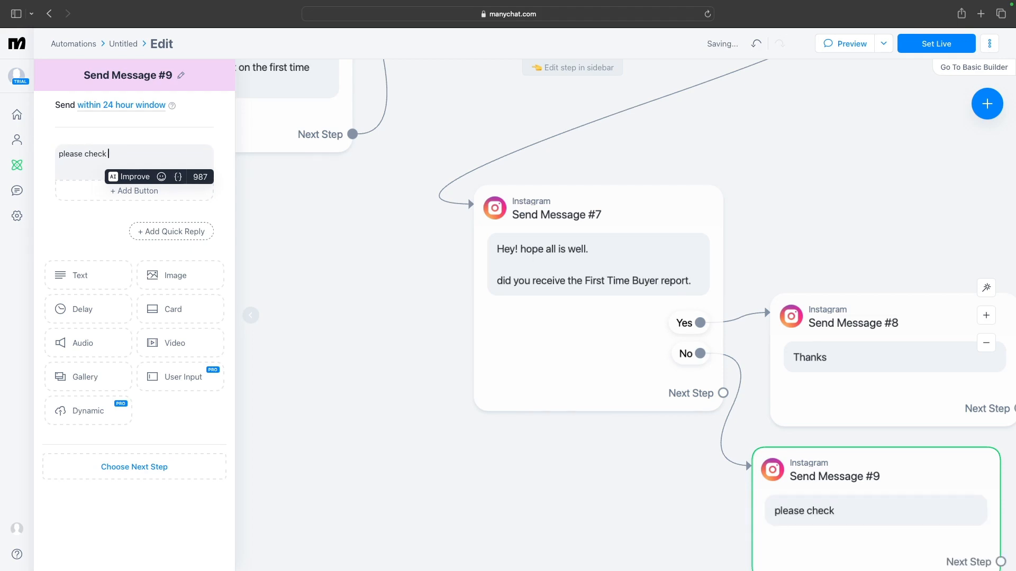
{"action": "type", "text": " your spam"}
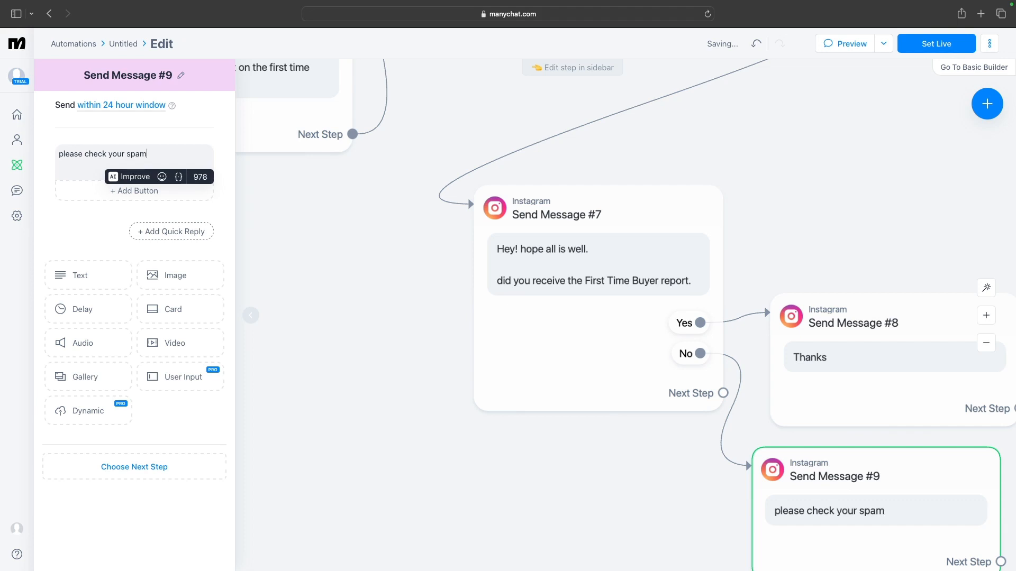
{"action": "type", "text": ". Email was se"}
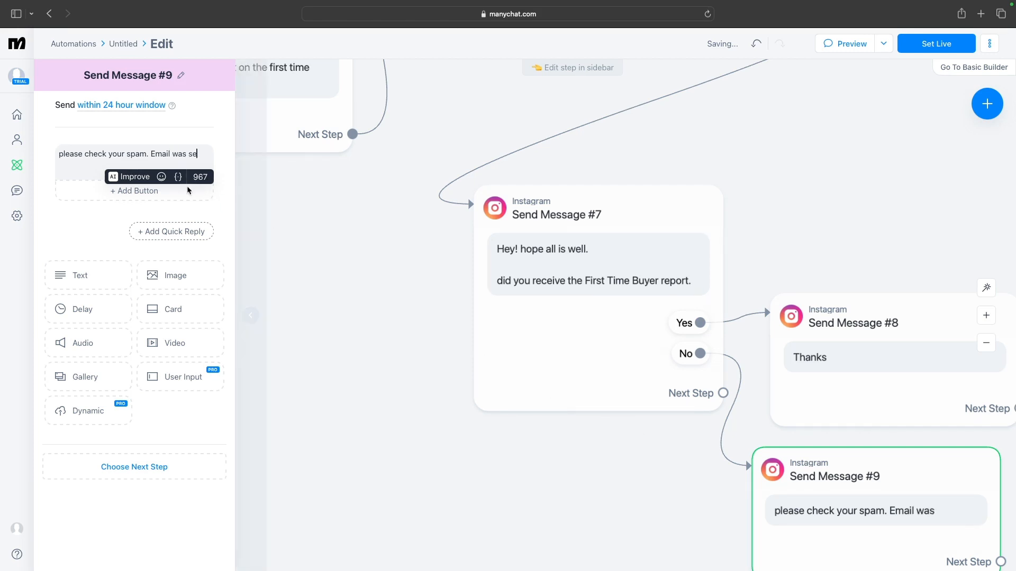
{"action": "type", "text": "nt "}
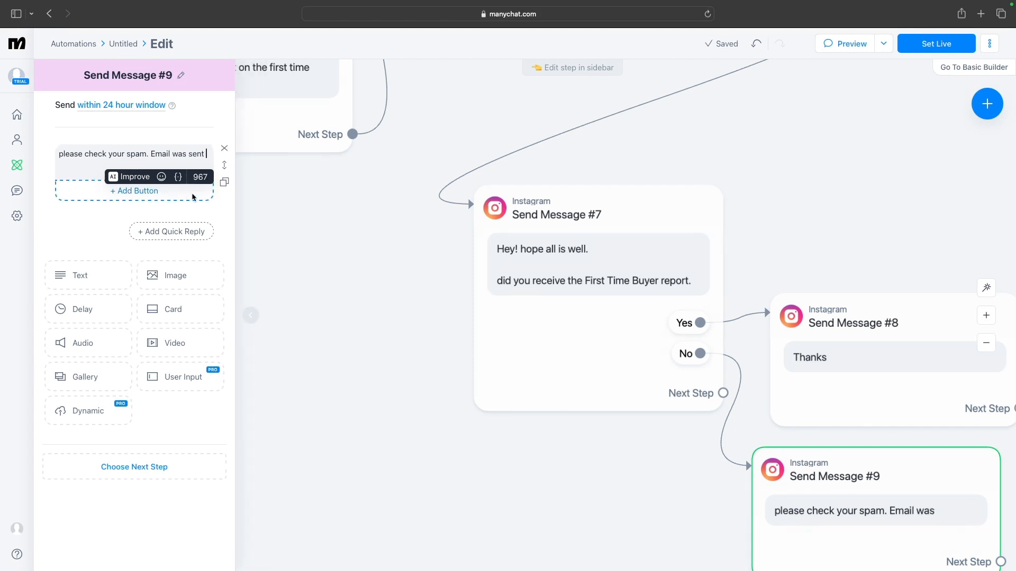
{"action": "type", "text": "to "}
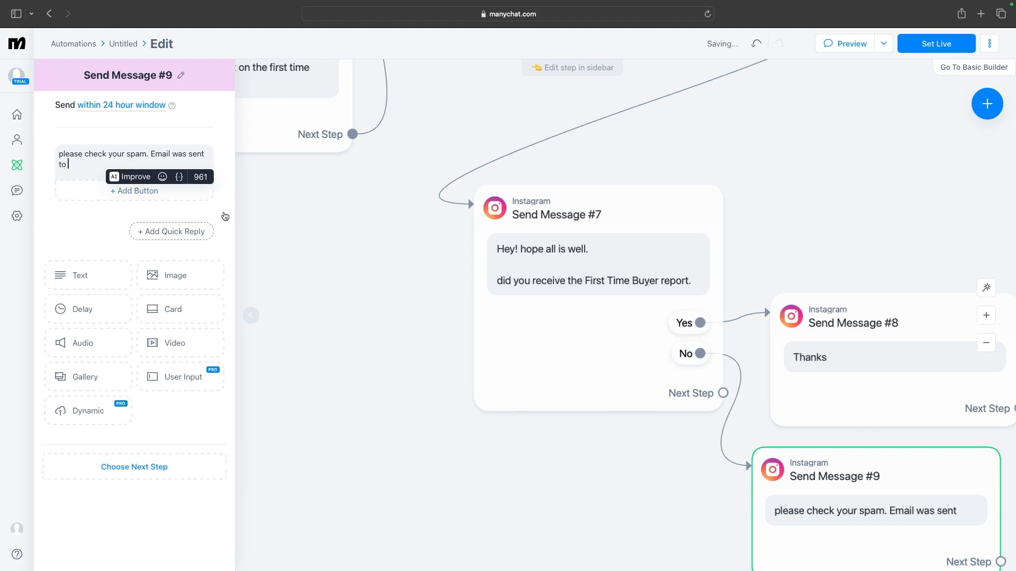
{"action": "type", "text": "{email"}
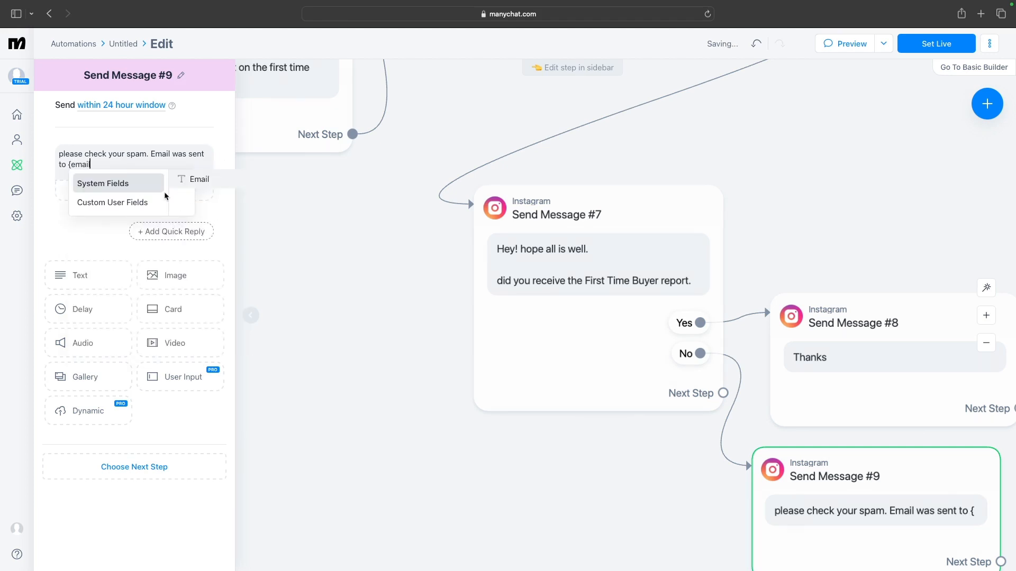
{"action": "left_click", "coordinate": [199, 180]}
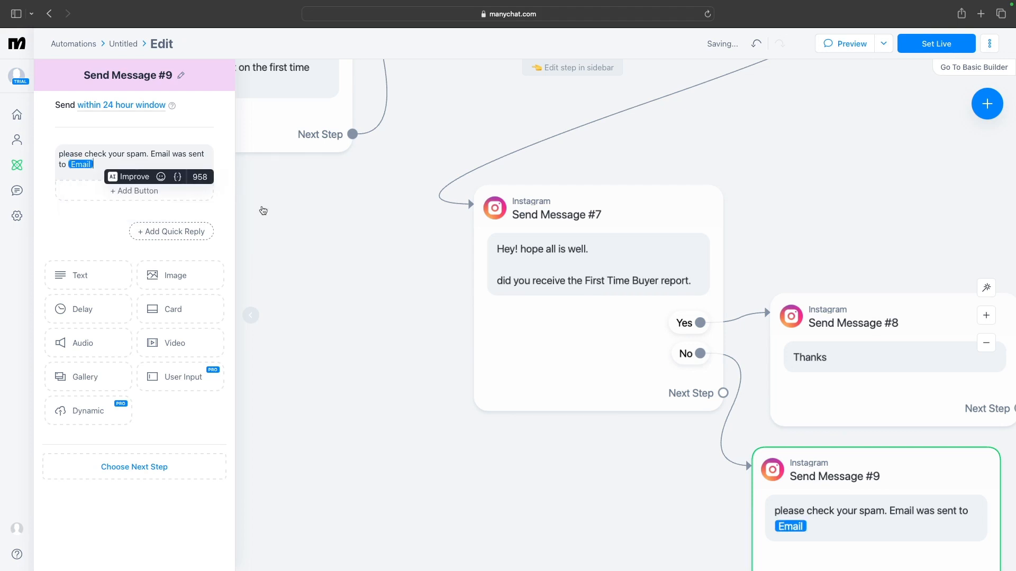
Set the Trigger Make action in Actions #2 to use the UU ManyChat webhook
{"action": "left_click", "coordinate": [847, 47]}
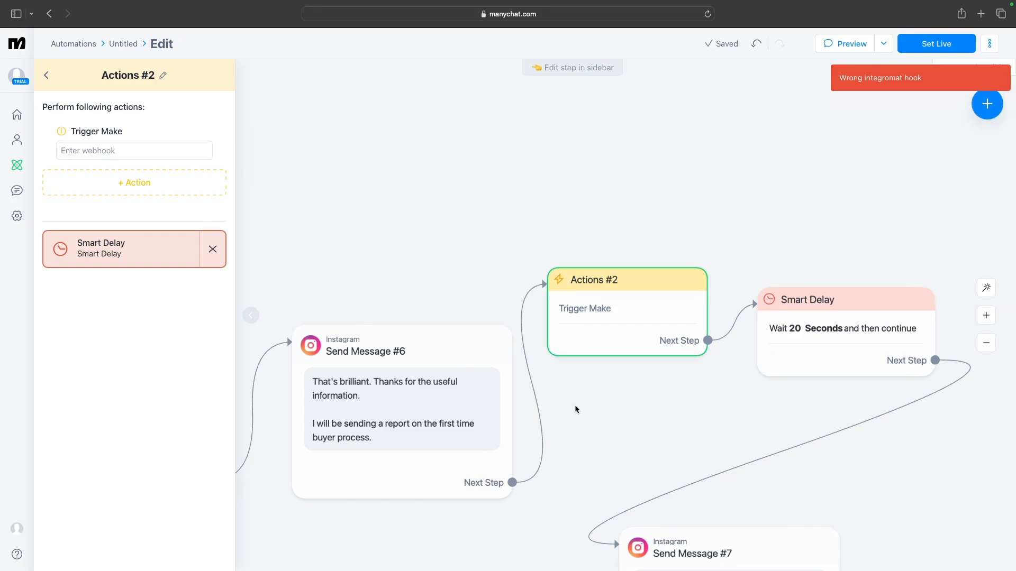
{"action": "mouse_move", "coordinate": [593, 310]}
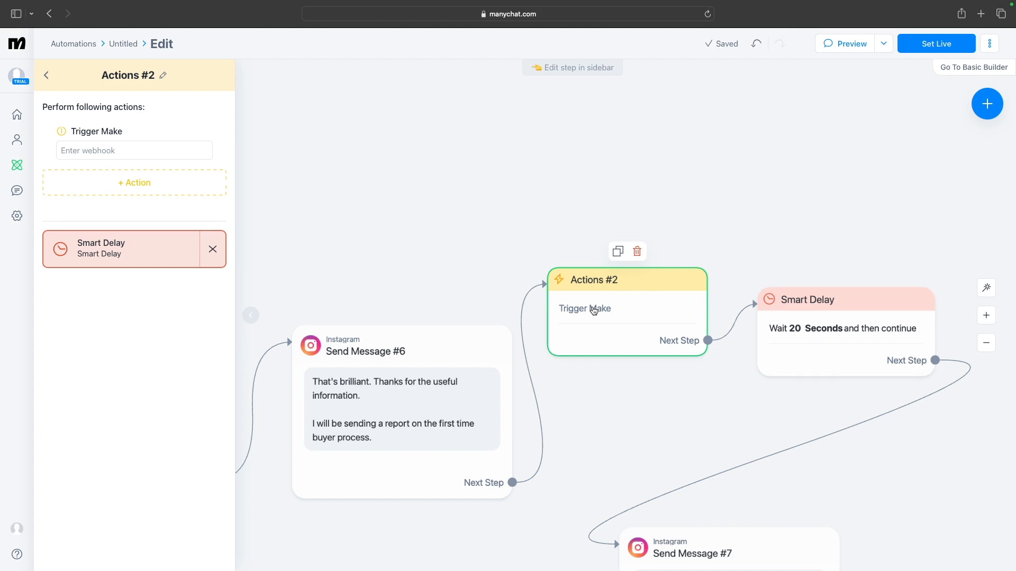
{"action": "left_click", "coordinate": [170, 150]}
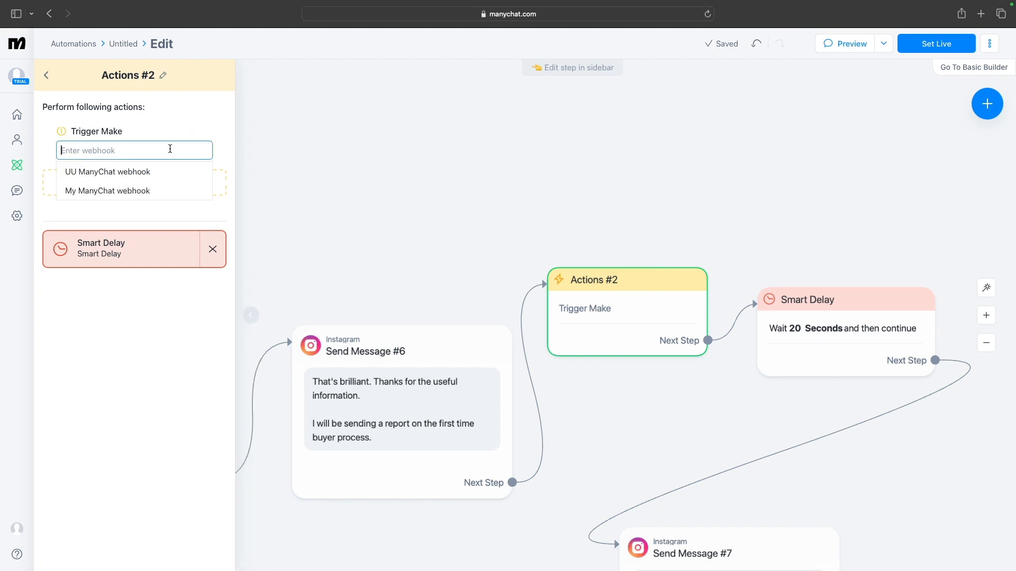
{"action": "left_click", "coordinate": [144, 177]}
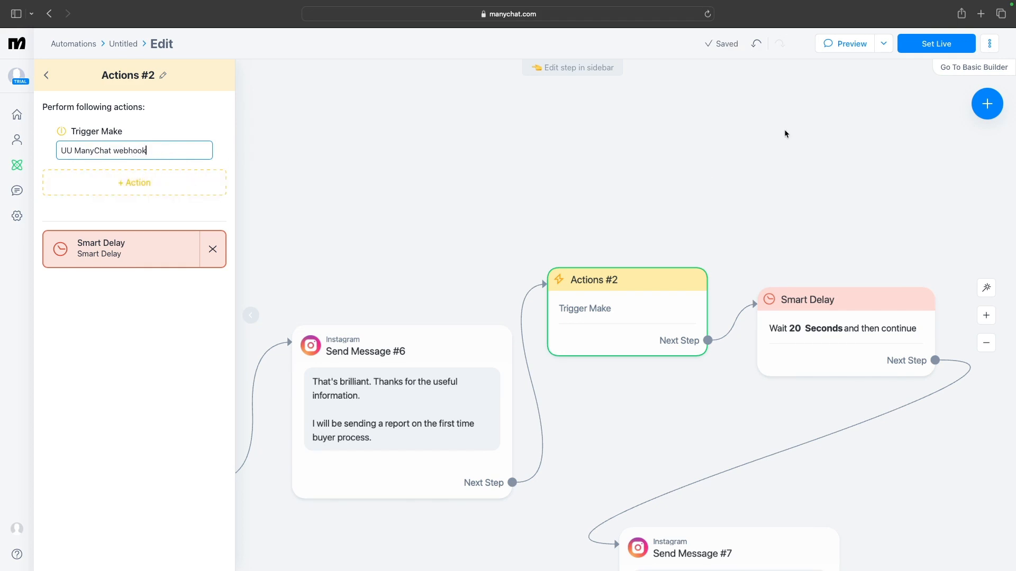
Start the automation preview and, in Make, run the Integration Manychat scenario once, waiting for new data
{"action": "left_click", "coordinate": [854, 48]}
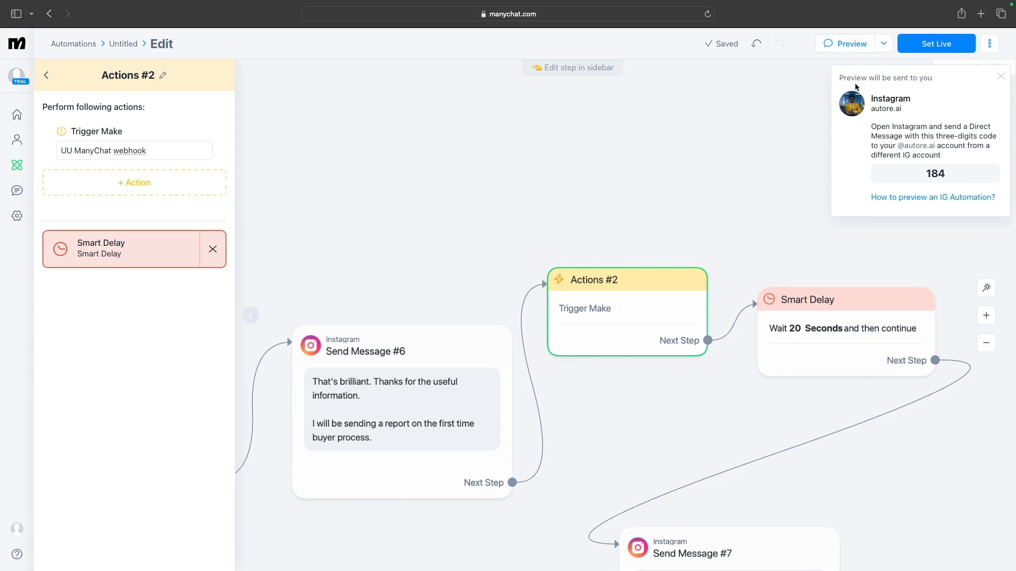
{"action": "key", "text": "ctrl+Left"}
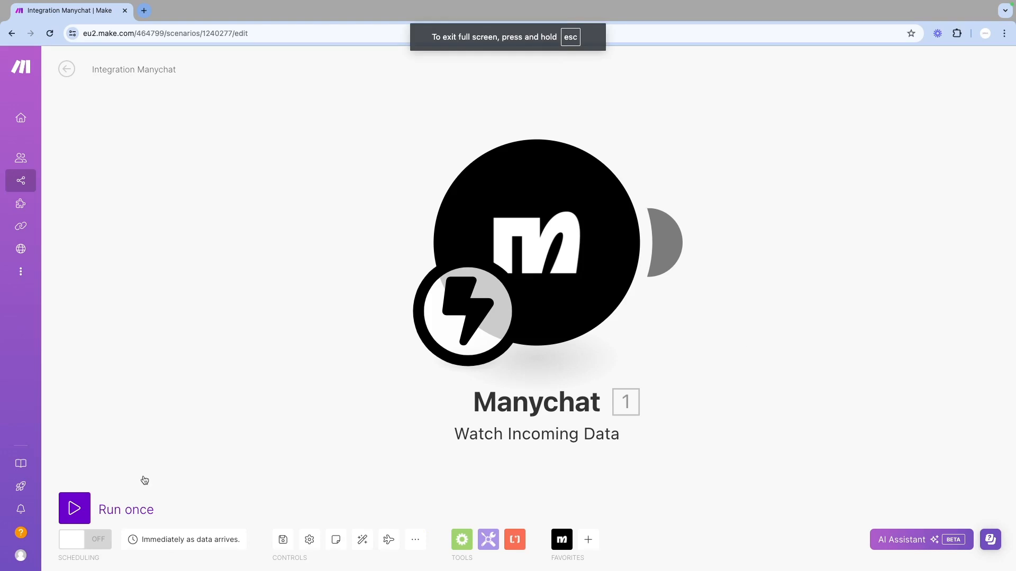
{"action": "left_click", "coordinate": [132, 512]}
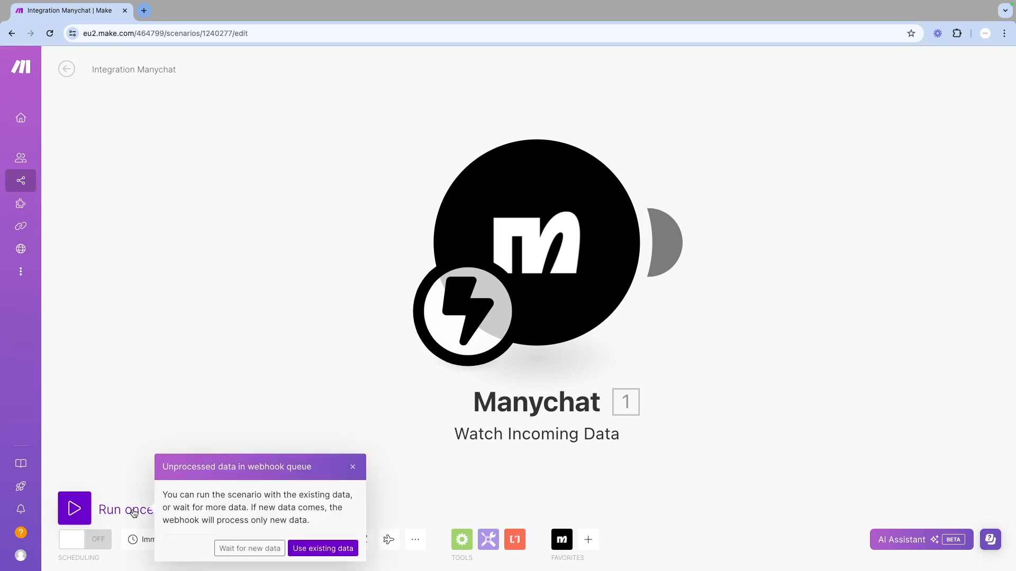
{"action": "left_click", "coordinate": [252, 549]}
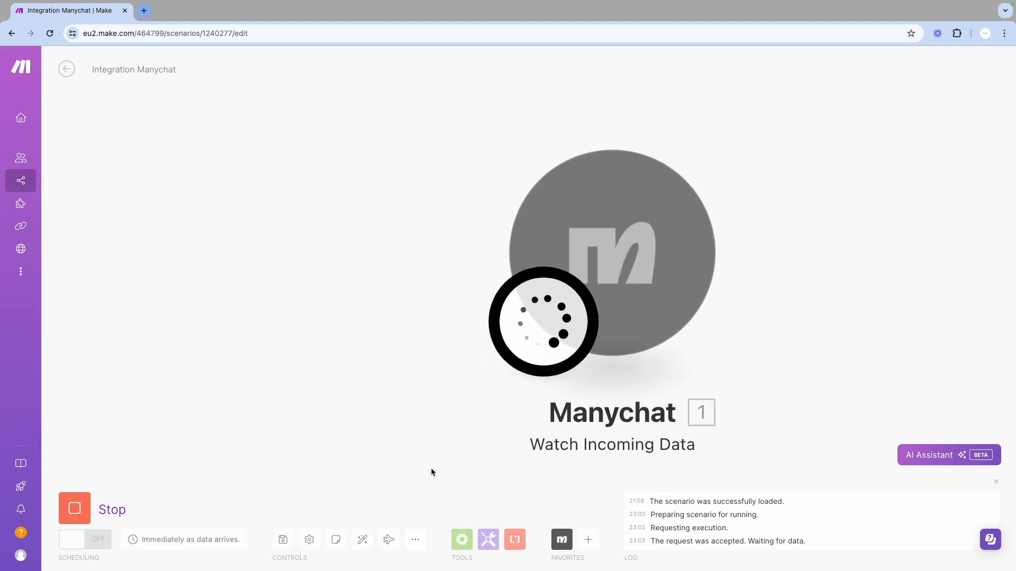
{"action": "key", "text": "ctrl+Right"}
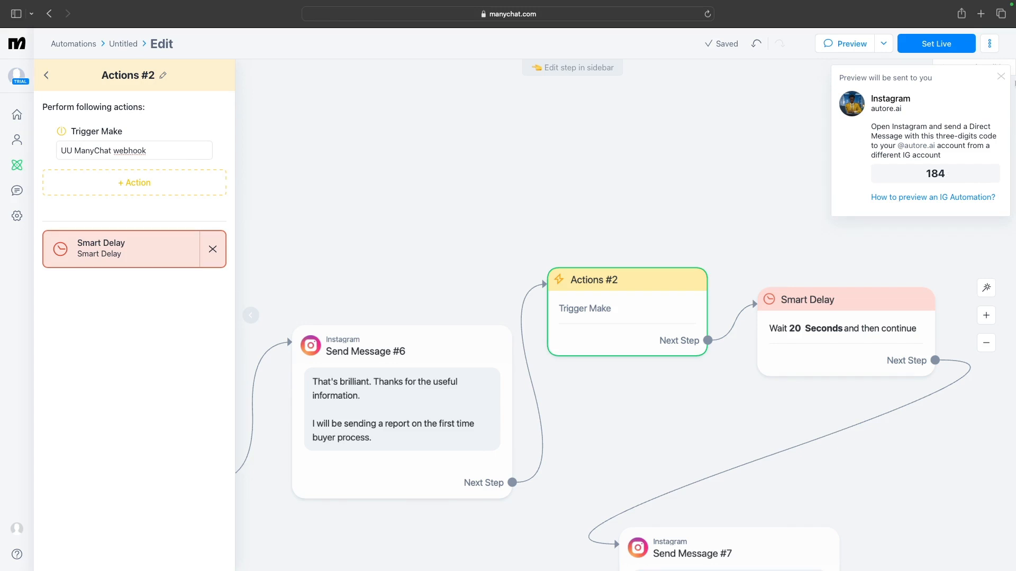
{"action": "left_click", "coordinate": [761, 94]}
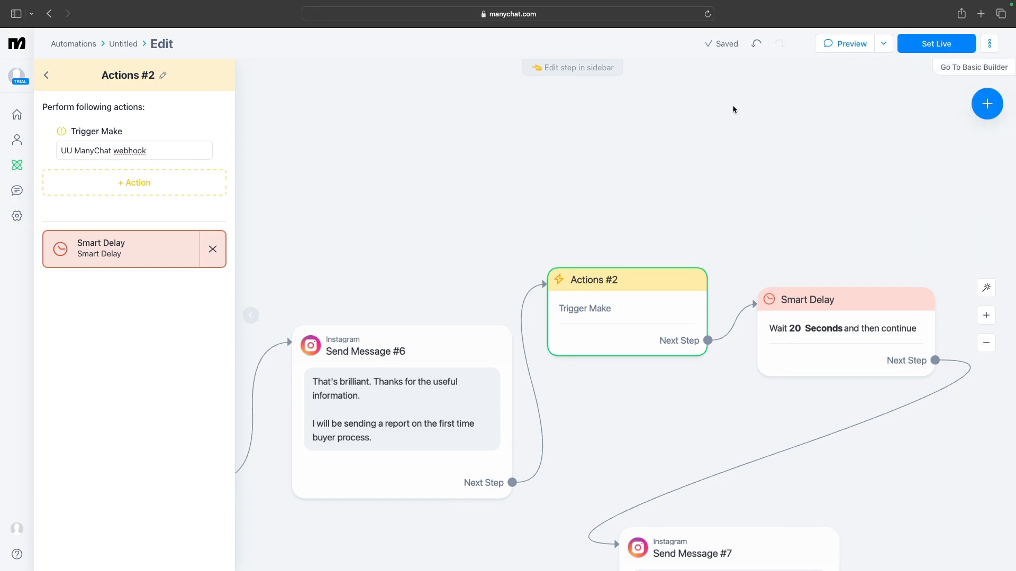
{"action": "key", "text": "ctrl+Left"}
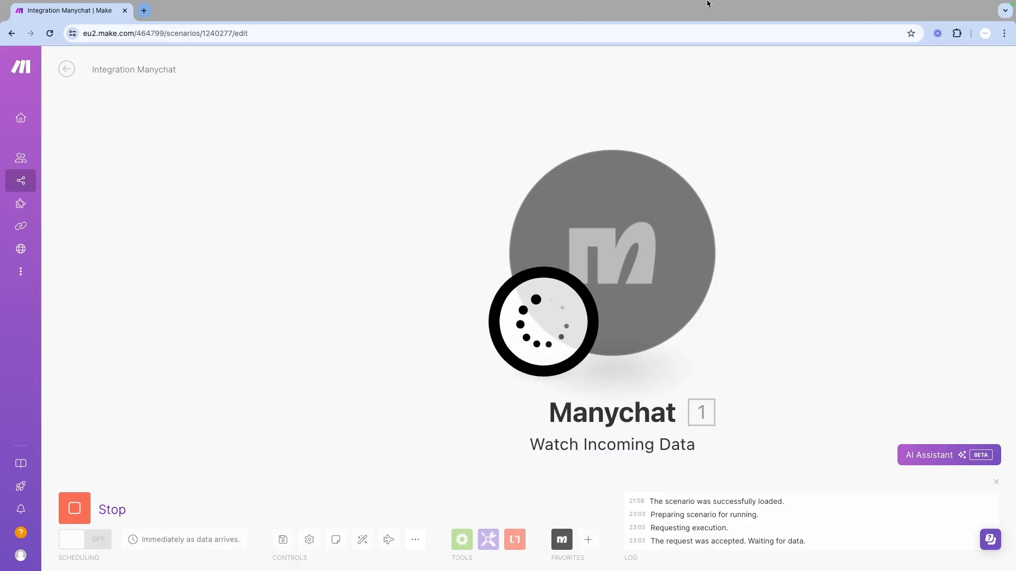
{"action": "key", "text": "ctrl+Right"}
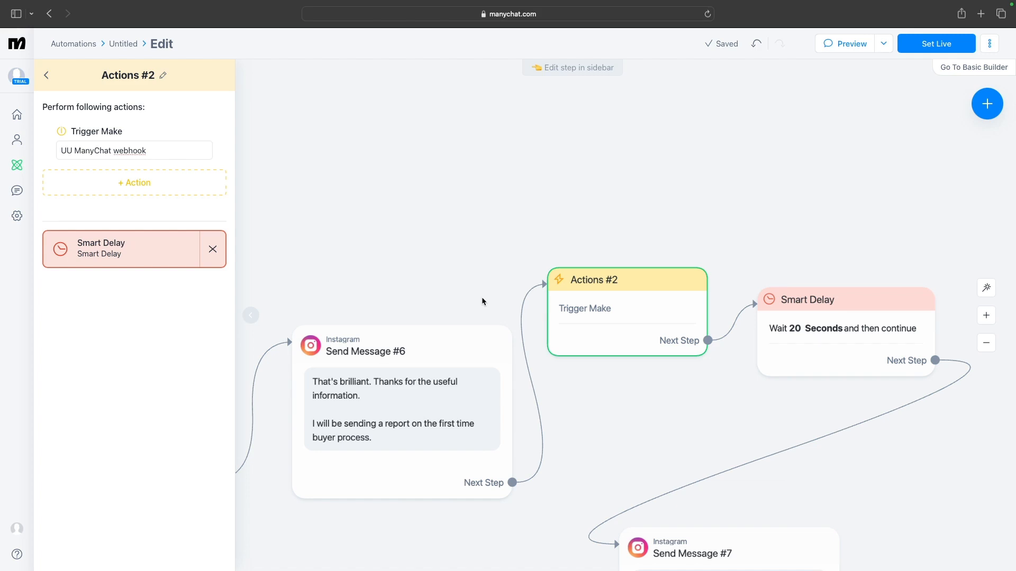
{"action": "key", "text": "ctrl+Right"}
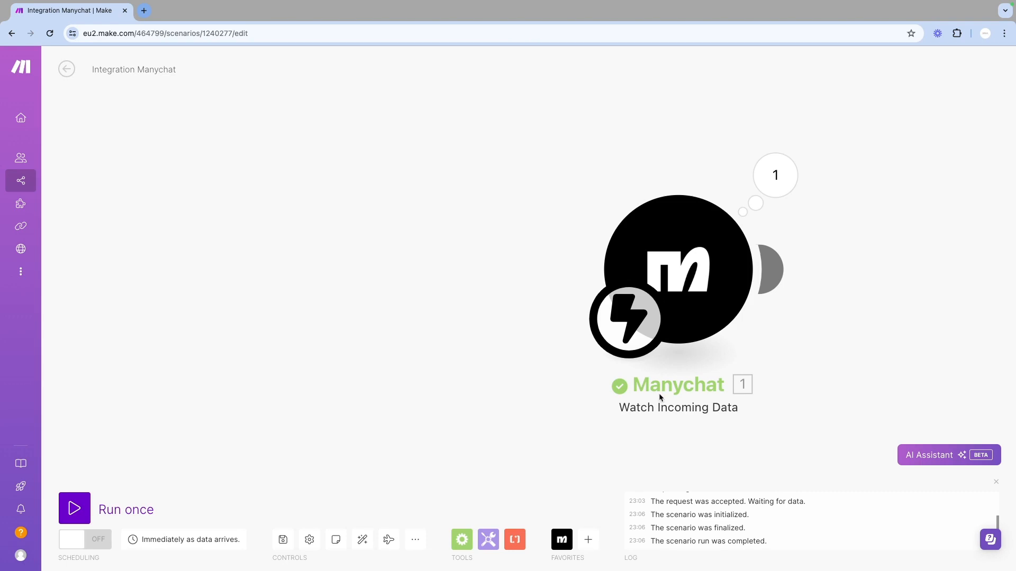
Inspect the Manychat module's output bundle, expanding the subscriber details and custom fields
{"action": "left_click_drag", "start_coordinate": [606, 402], "coordinate": [527, 406]}
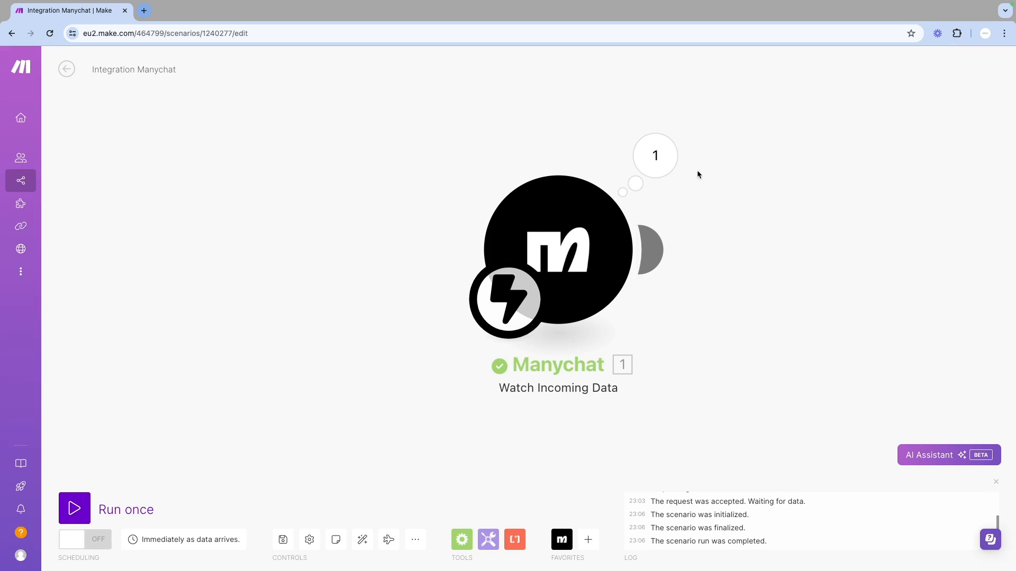
{"action": "left_click", "coordinate": [666, 160]}
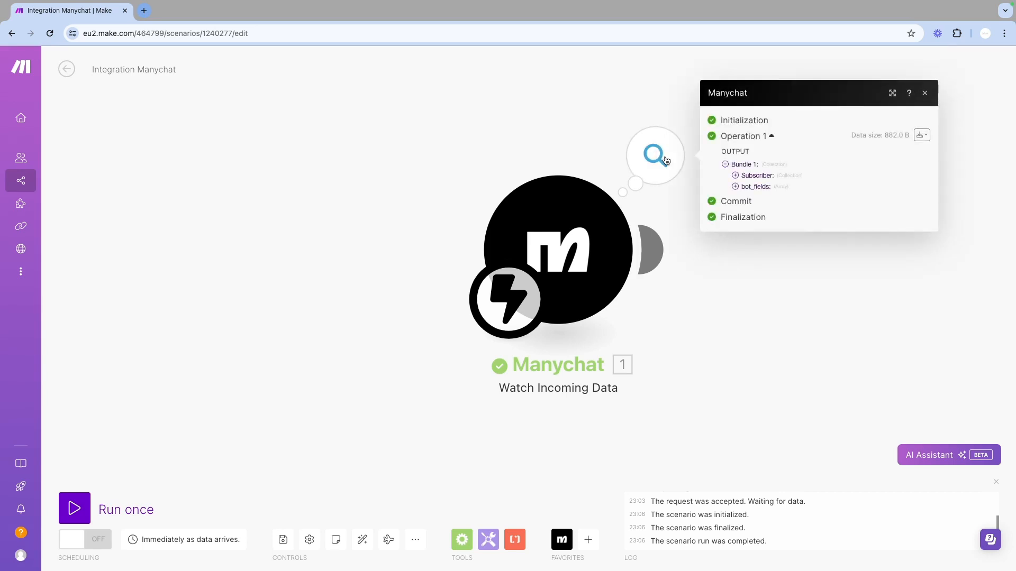
{"action": "left_click", "coordinate": [736, 176]}
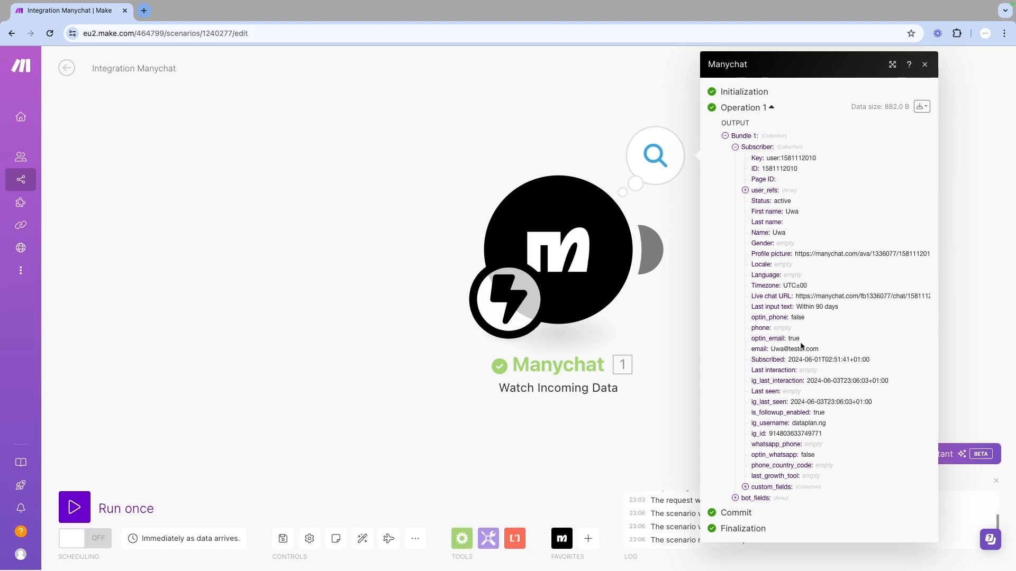
{"action": "left_click", "coordinate": [744, 487]}
{"action": "scroll", "coordinate": [744, 491], "scroll_direction": "down", "scroll_amount": 1}
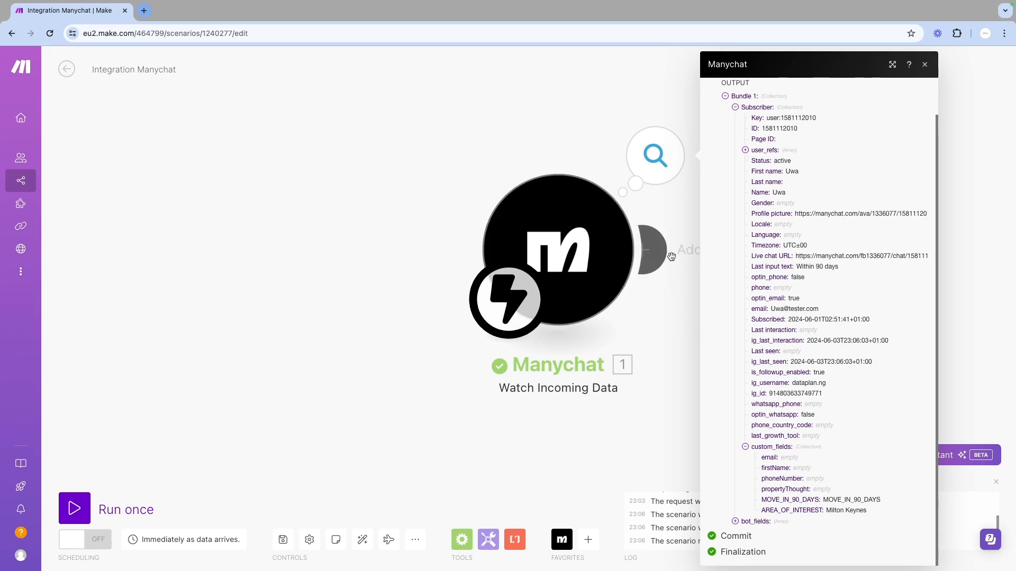
{"action": "left_click", "coordinate": [925, 64]}
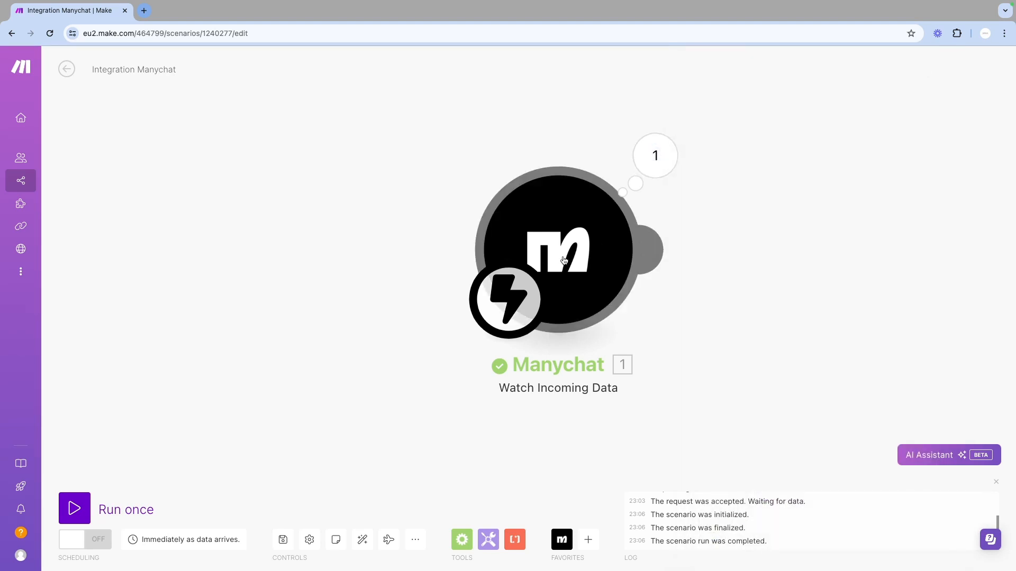
Add an OpenAI Make an API Call module after the Manychat trigger with the existing OpenAI connection
{"action": "left_click_drag", "start_coordinate": [563, 260], "coordinate": [187, 260]}
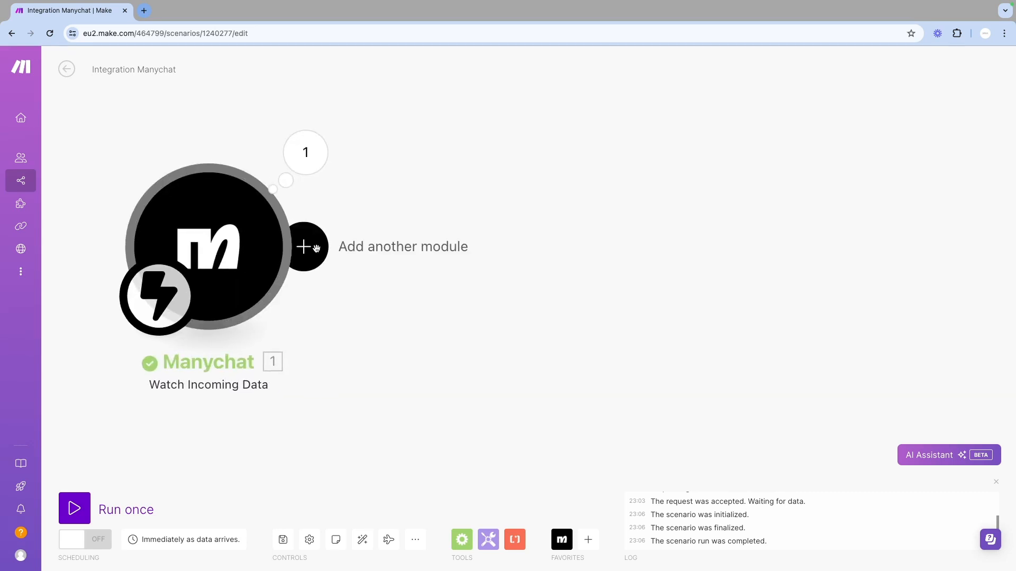
{"action": "left_click", "coordinate": [312, 248]}
{"action": "left_click", "coordinate": [316, 250]}
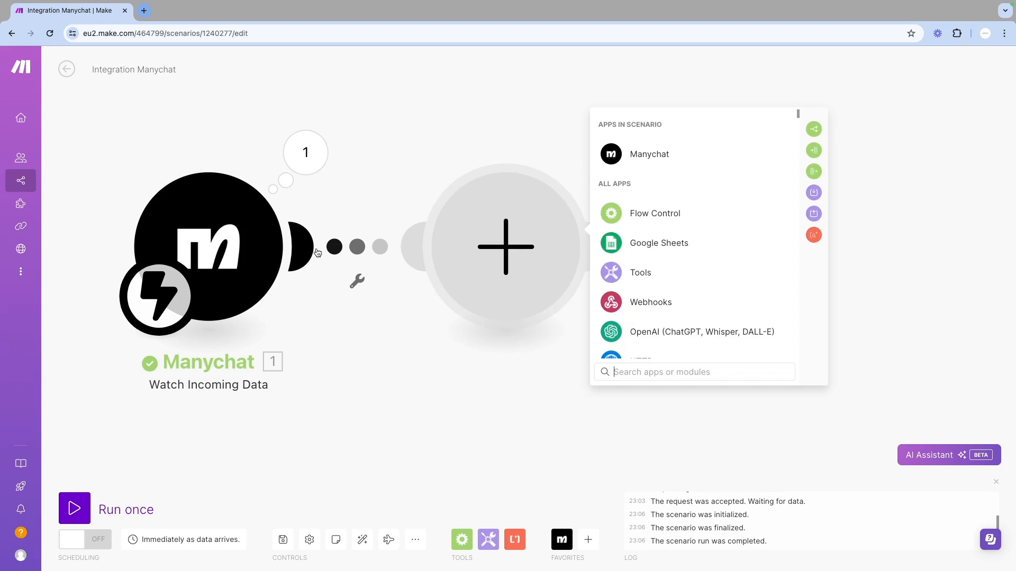
{"action": "left_click", "coordinate": [661, 335]}
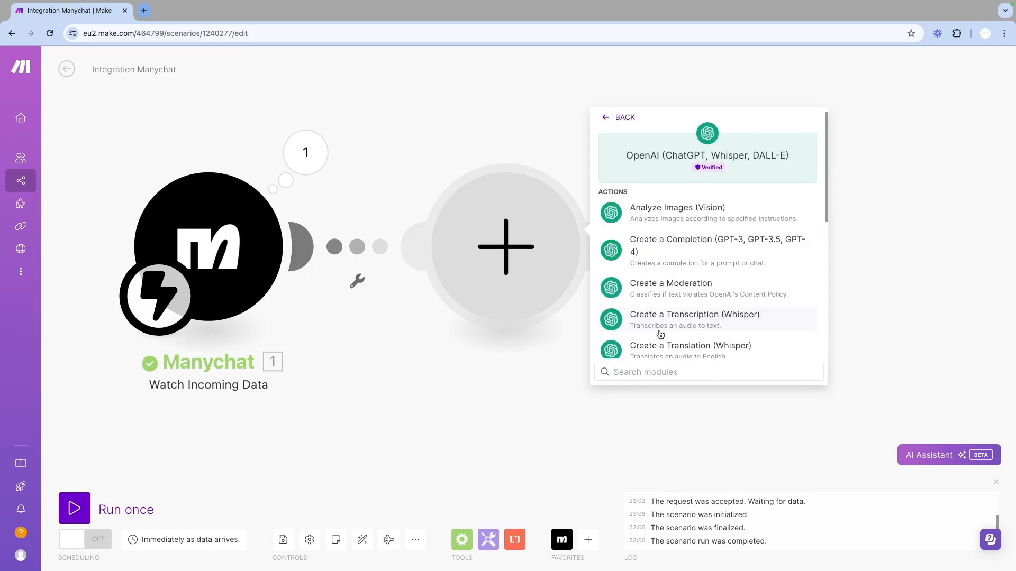
{"action": "scroll", "coordinate": [660, 334], "scroll_direction": "down", "scroll_amount": 5}
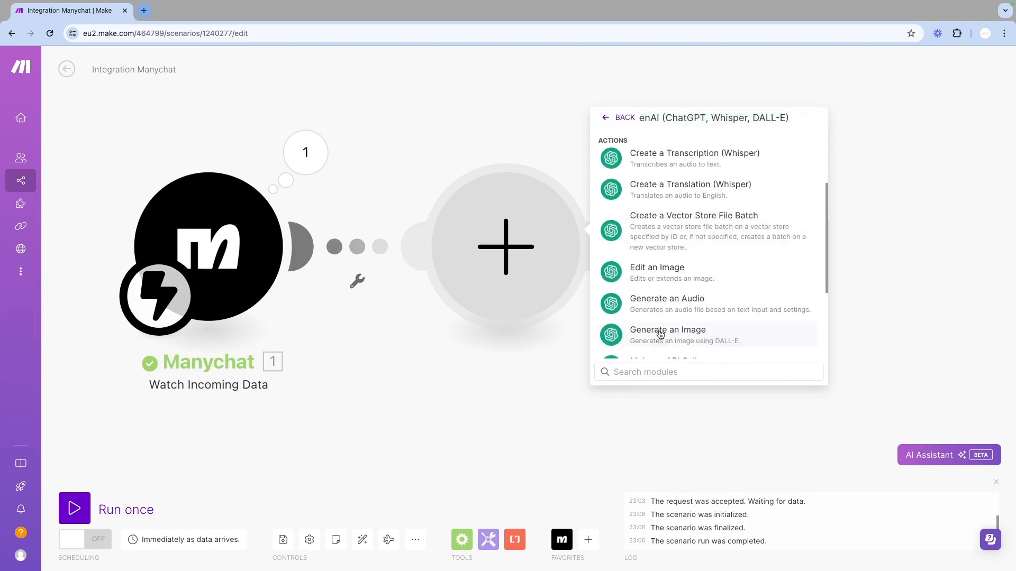
{"action": "scroll", "coordinate": [661, 335], "scroll_direction": "down", "scroll_amount": 4}
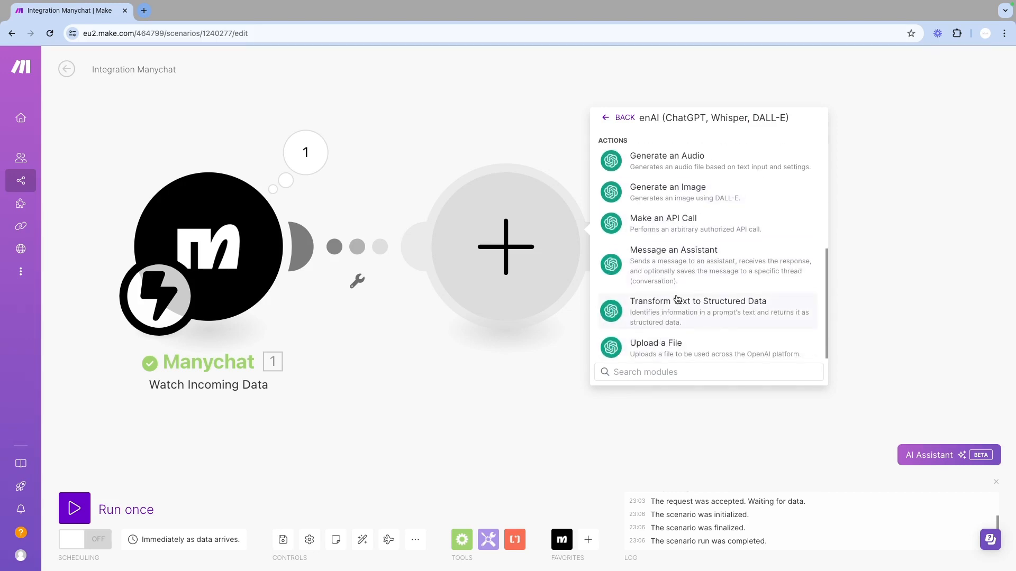
{"action": "scroll", "coordinate": [678, 299], "scroll_direction": "up", "scroll_amount": 1}
{"action": "scroll", "coordinate": [677, 299], "scroll_direction": "up", "scroll_amount": 1}
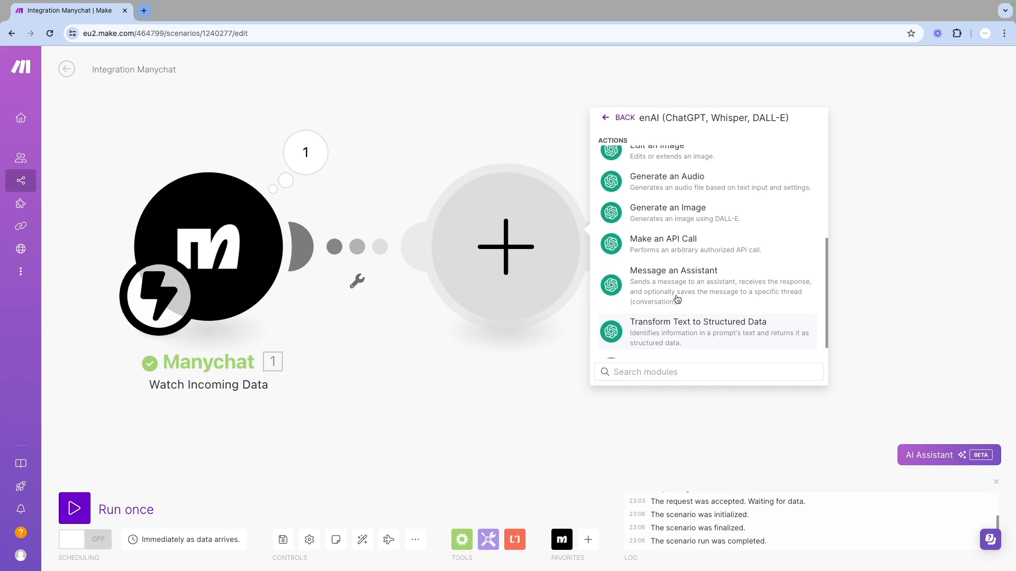
{"action": "left_click", "coordinate": [686, 258]}
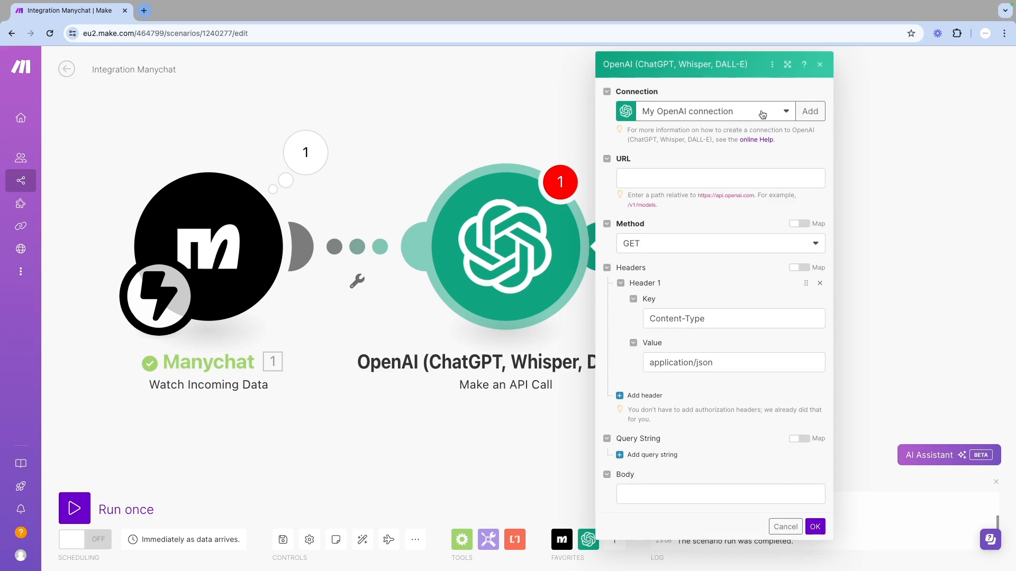
{"action": "left_click", "coordinate": [785, 112]}
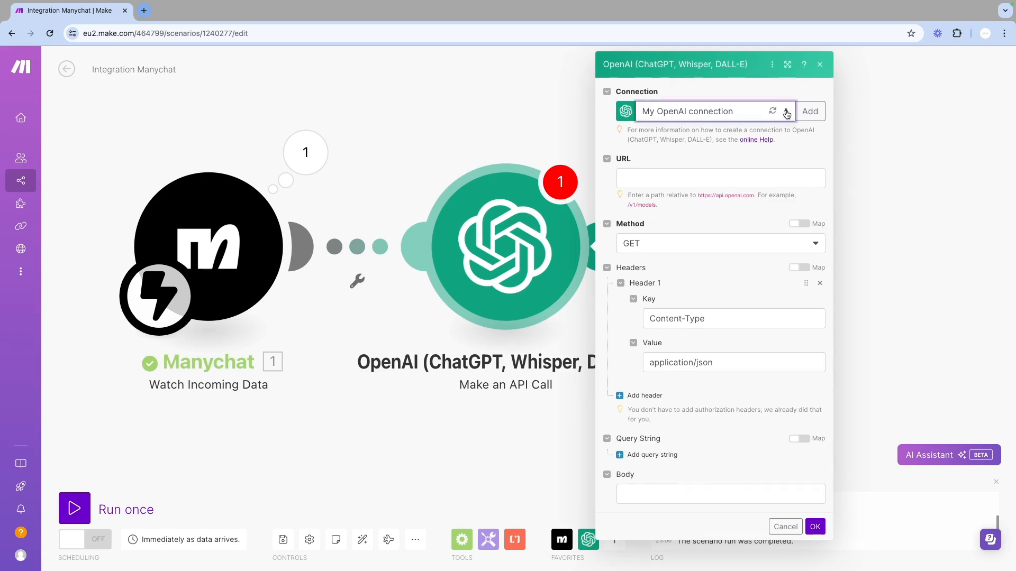
{"action": "left_click", "coordinate": [787, 113]}
{"action": "left_click", "coordinate": [709, 175]}
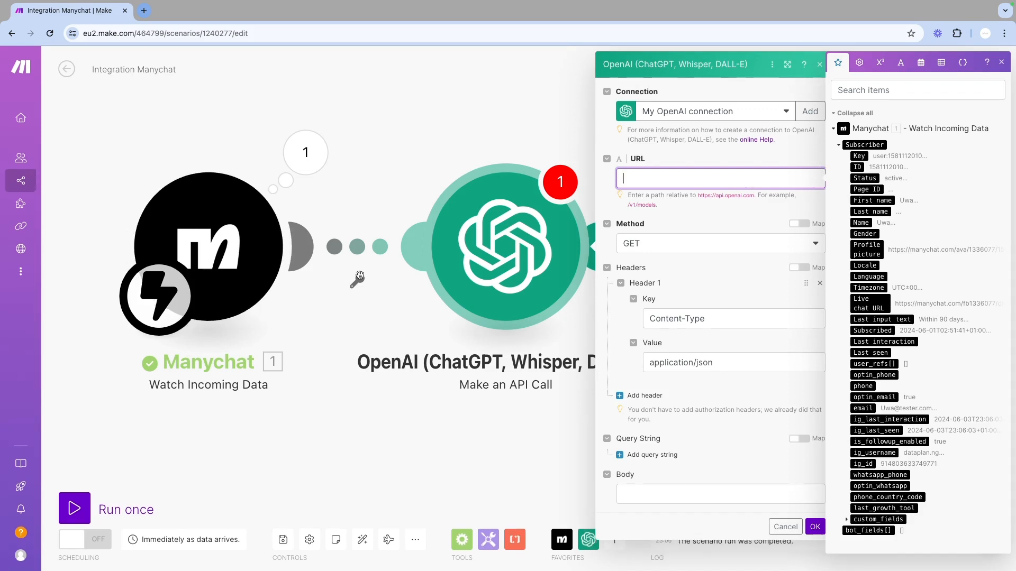
{"action": "key", "text": "super+Tab"}
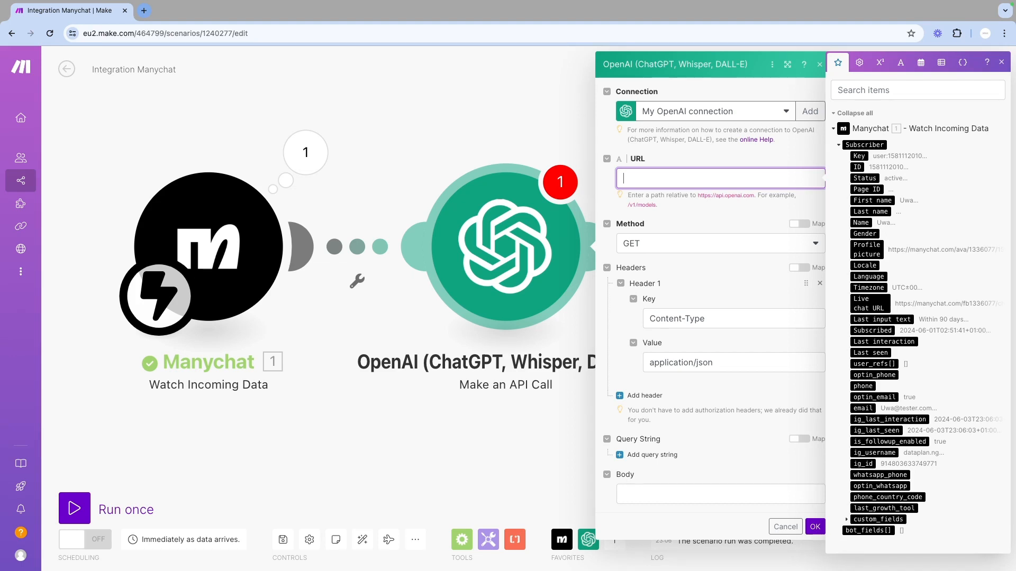
{"action": "key", "text": "super+Tab"}
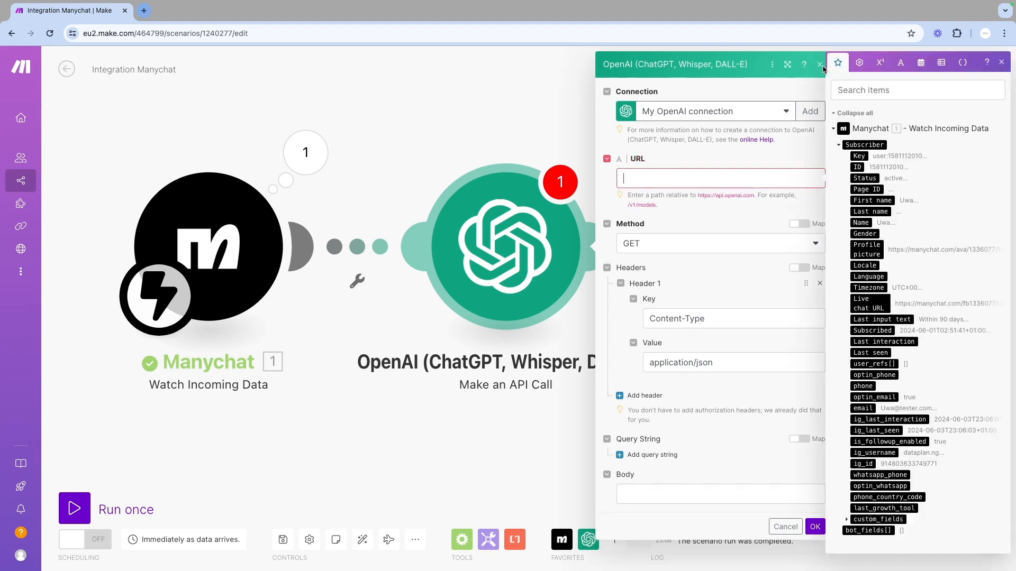
{"action": "left_click", "coordinate": [820, 65]}
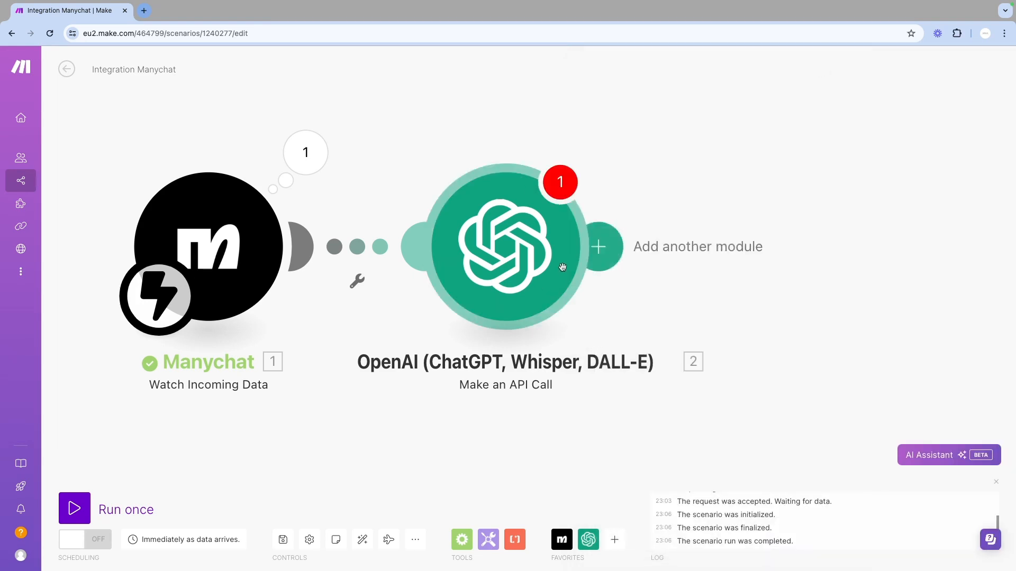
Delete the OpenAI Make an API Call module from the scenario
{"action": "left_click", "coordinate": [510, 257]}
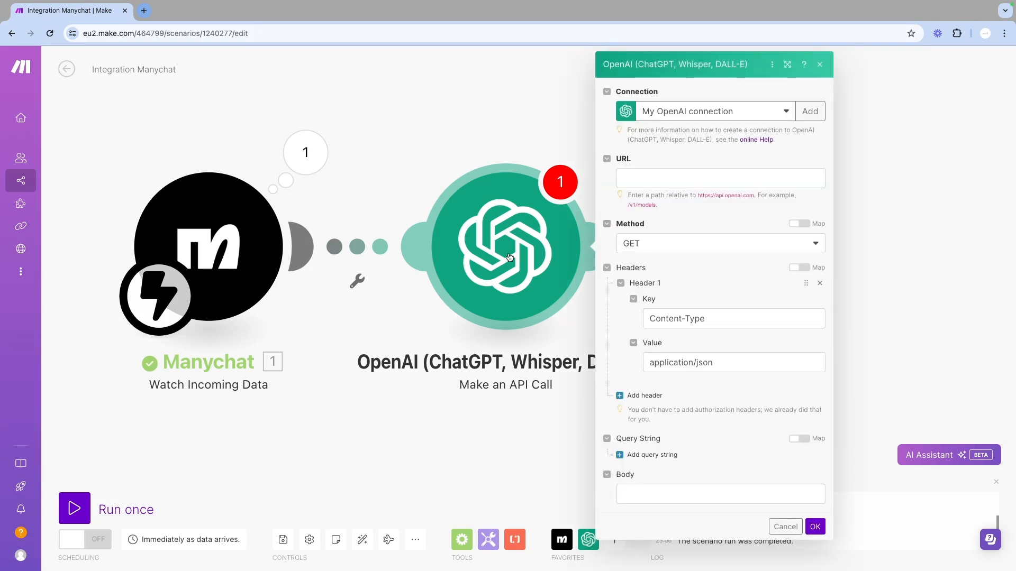
{"action": "right_click", "coordinate": [509, 258]}
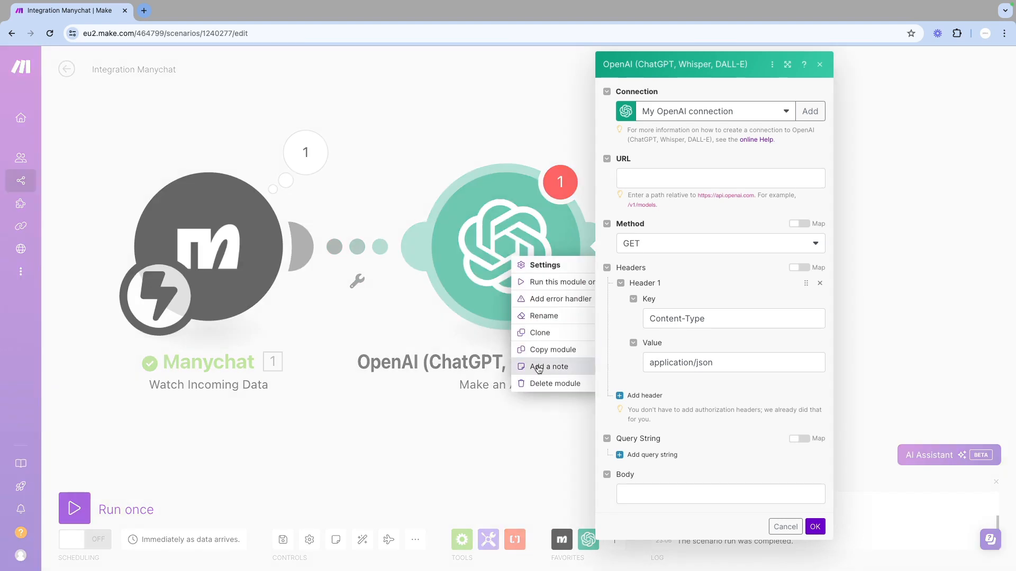
{"action": "left_click", "coordinate": [538, 386]}
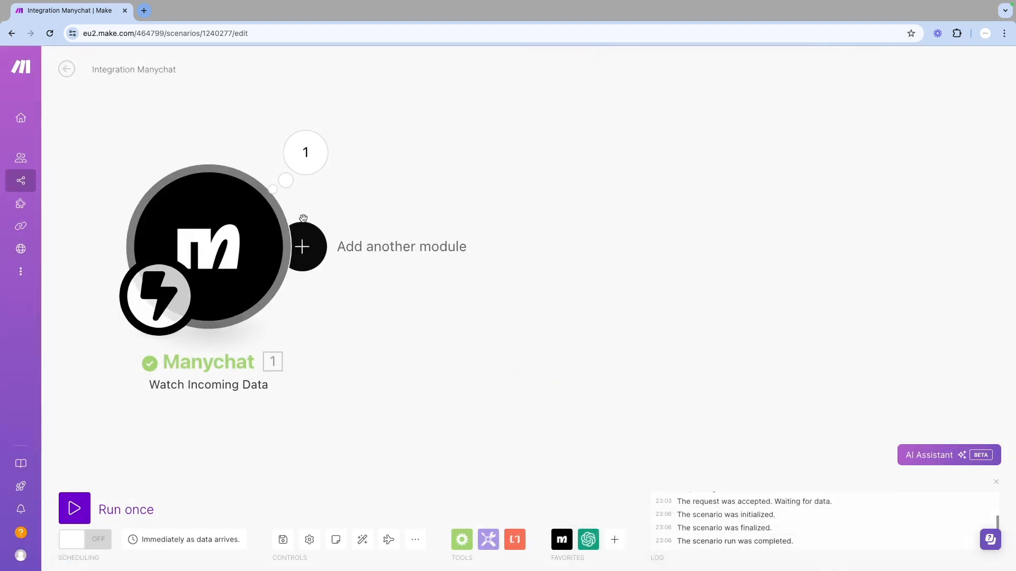
Add an OpenAI Create a Completion (GPT-3, GPT-3.5, GPT-4) module after the Manychat trigger
{"action": "left_click", "coordinate": [310, 252]}
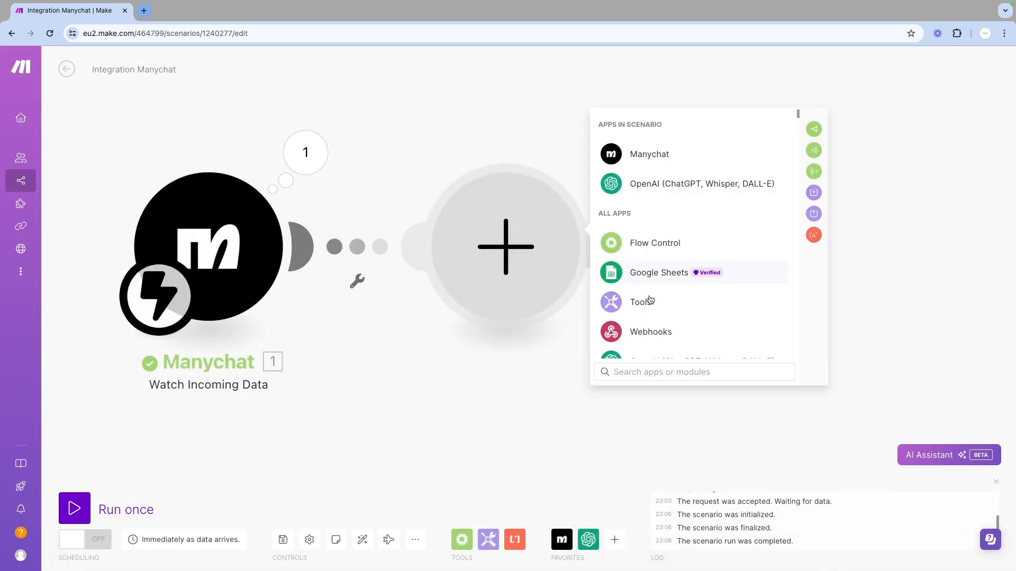
{"action": "scroll", "coordinate": [661, 286], "scroll_direction": "down", "scroll_amount": 3}
{"action": "left_click", "coordinate": [669, 263]}
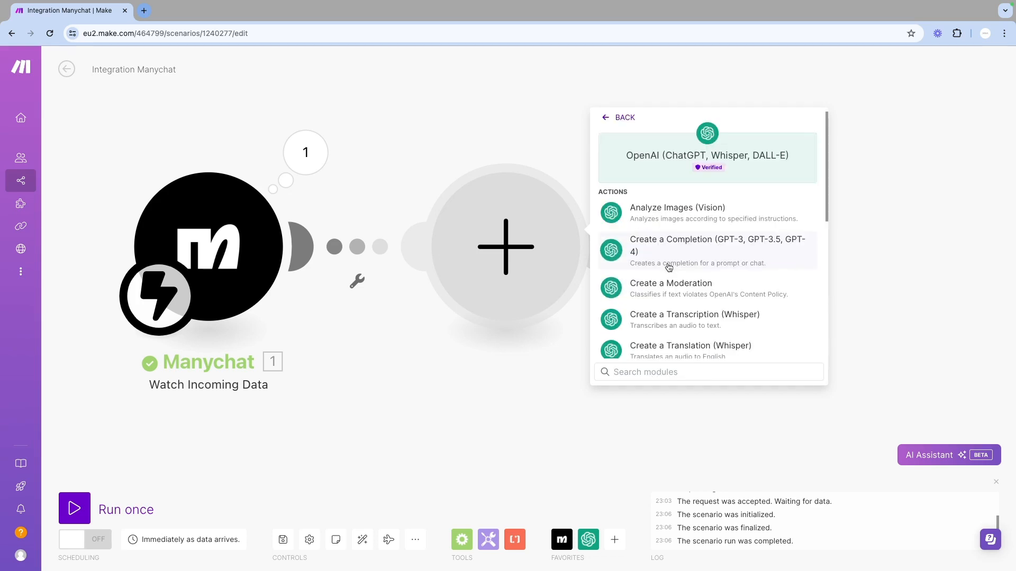
{"action": "scroll", "coordinate": [682, 296], "scroll_direction": "down", "scroll_amount": 2}
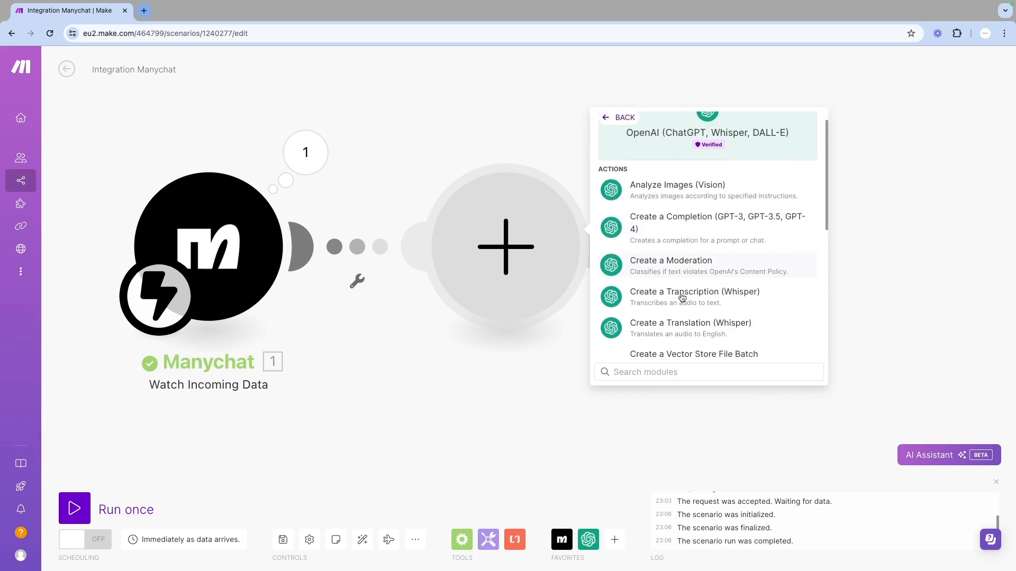
{"action": "scroll", "coordinate": [682, 297], "scroll_direction": "down", "scroll_amount": 3}
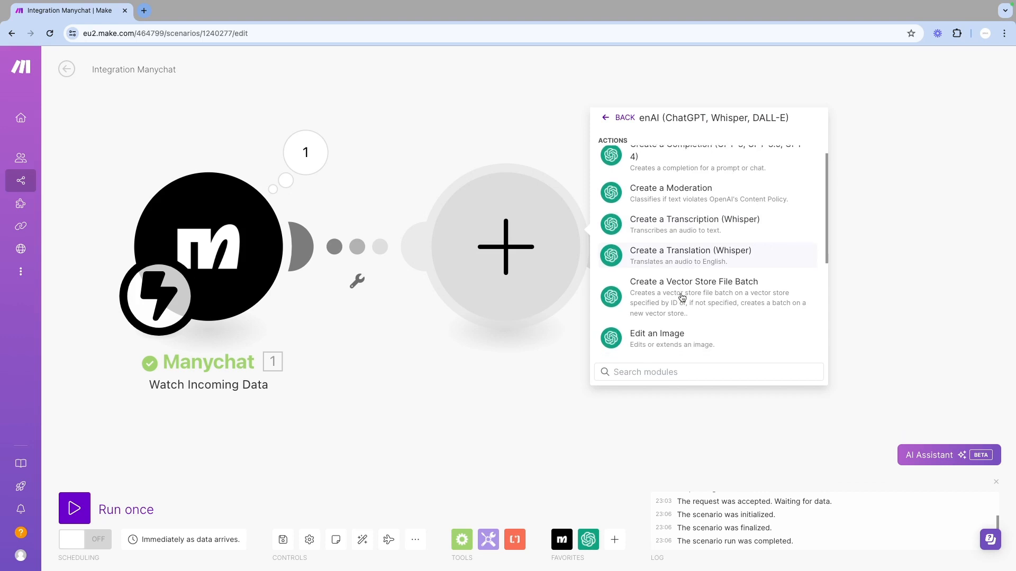
{"action": "scroll", "coordinate": [682, 297], "scroll_direction": "down", "scroll_amount": 4}
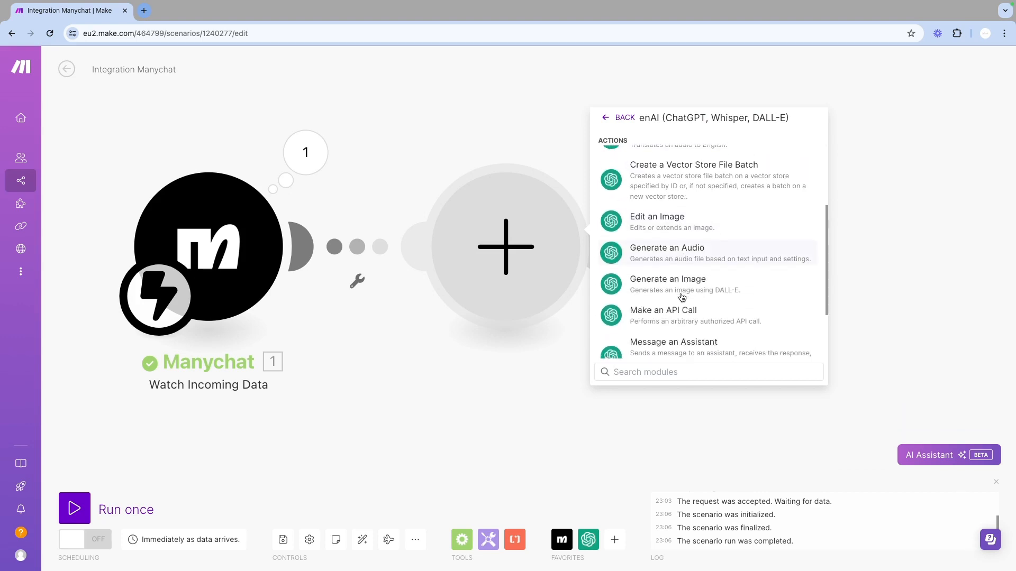
{"action": "scroll", "coordinate": [682, 297], "scroll_direction": "down", "scroll_amount": 1}
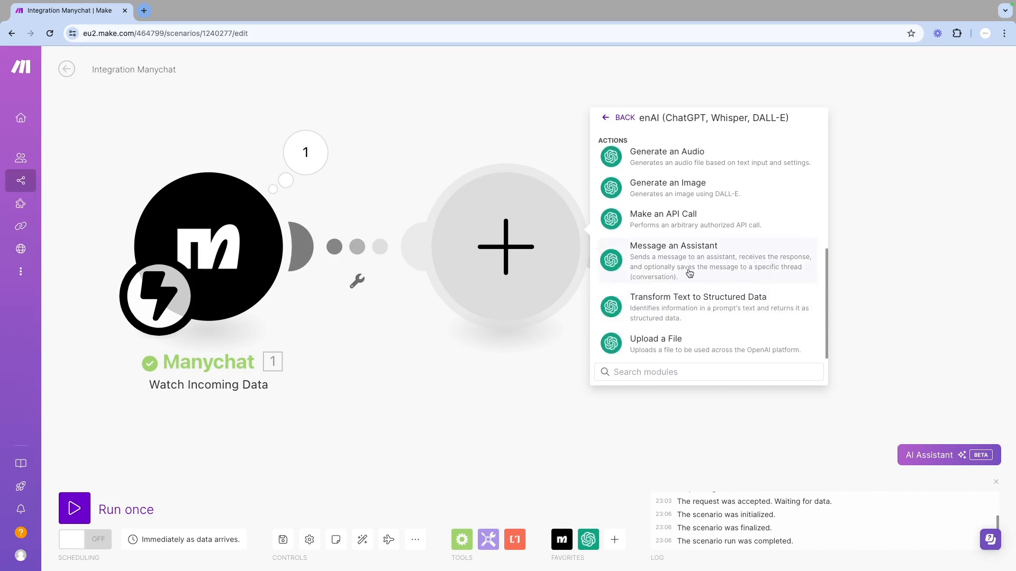
{"action": "scroll", "coordinate": [714, 290], "scroll_direction": "up", "scroll_amount": 1}
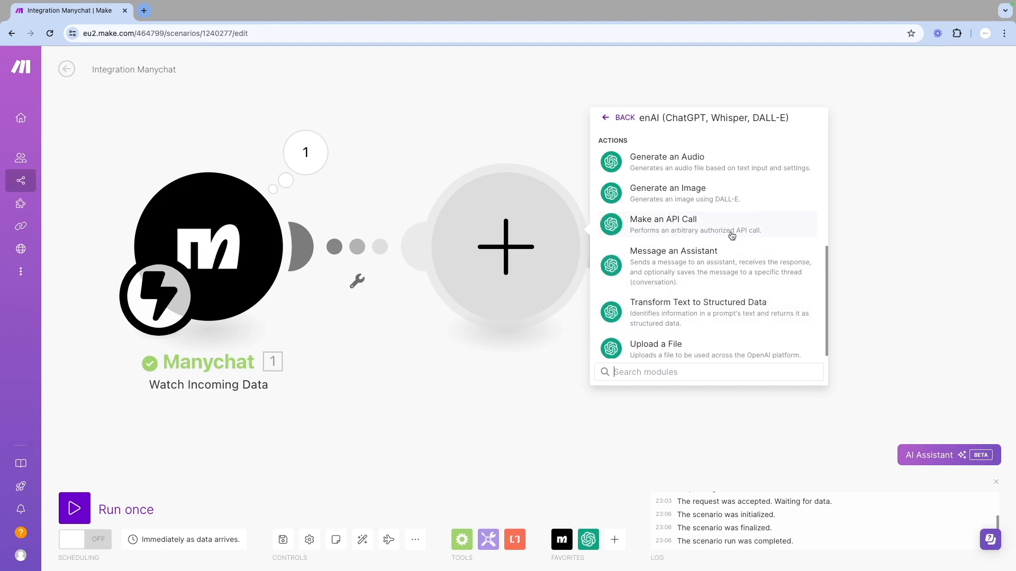
{"action": "scroll", "coordinate": [711, 235], "scroll_direction": "down", "scroll_amount": 1}
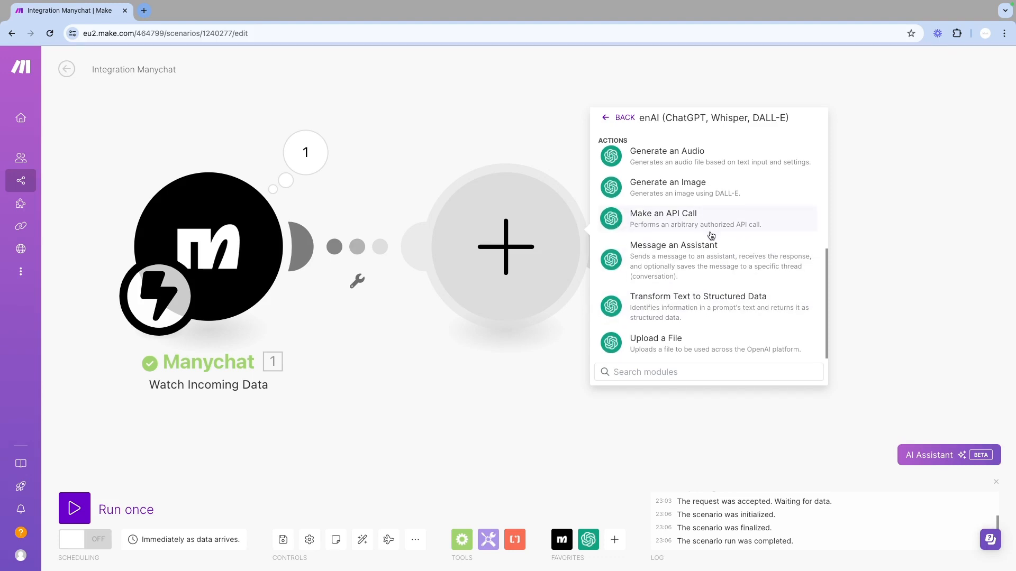
{"action": "scroll", "coordinate": [711, 235], "scroll_direction": "up", "scroll_amount": 3}
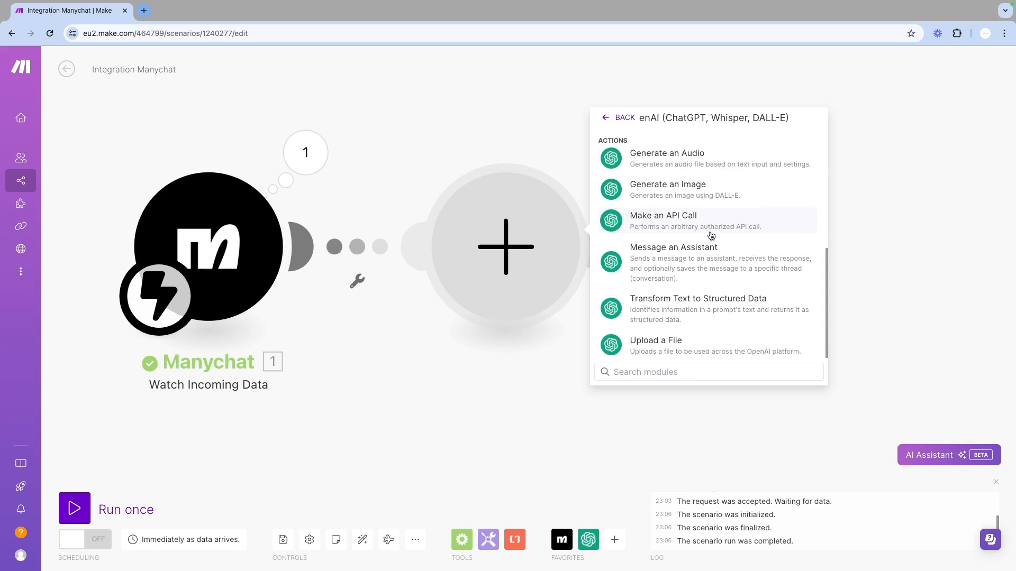
{"action": "scroll", "coordinate": [711, 235], "scroll_direction": "up", "scroll_amount": 3}
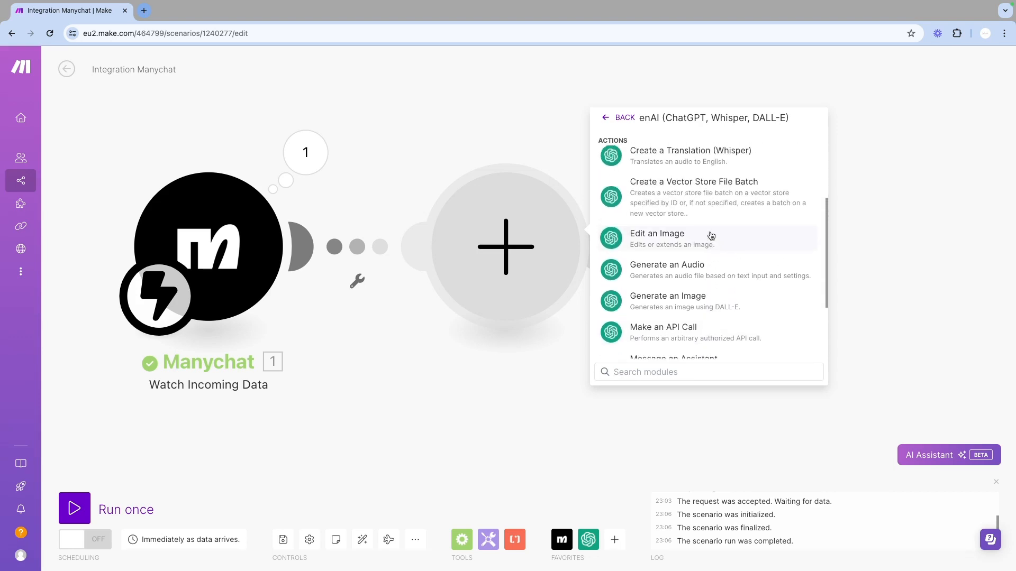
{"action": "scroll", "coordinate": [711, 235], "scroll_direction": "up", "scroll_amount": 3}
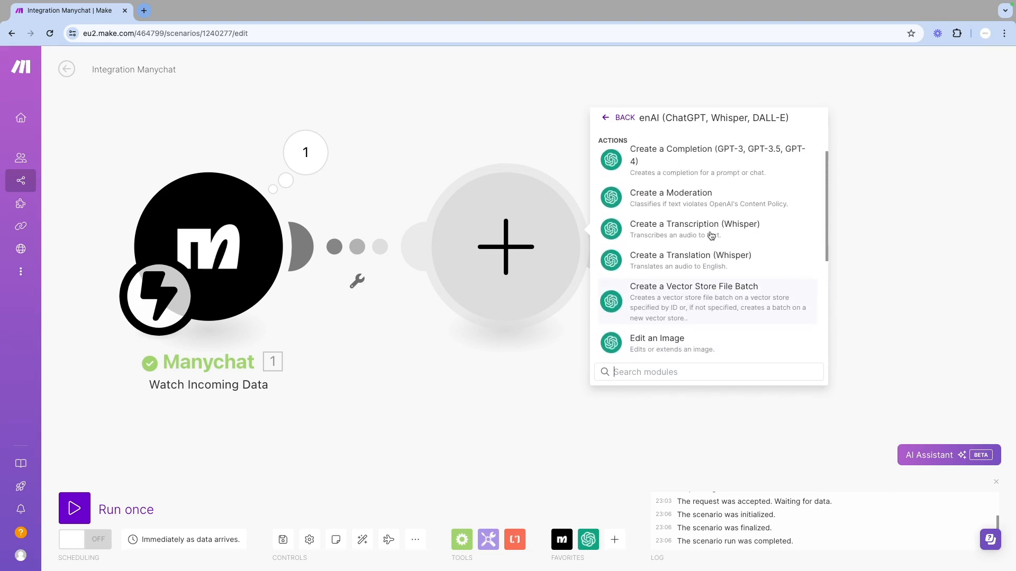
{"action": "scroll", "coordinate": [711, 236], "scroll_direction": "up", "scroll_amount": 1}
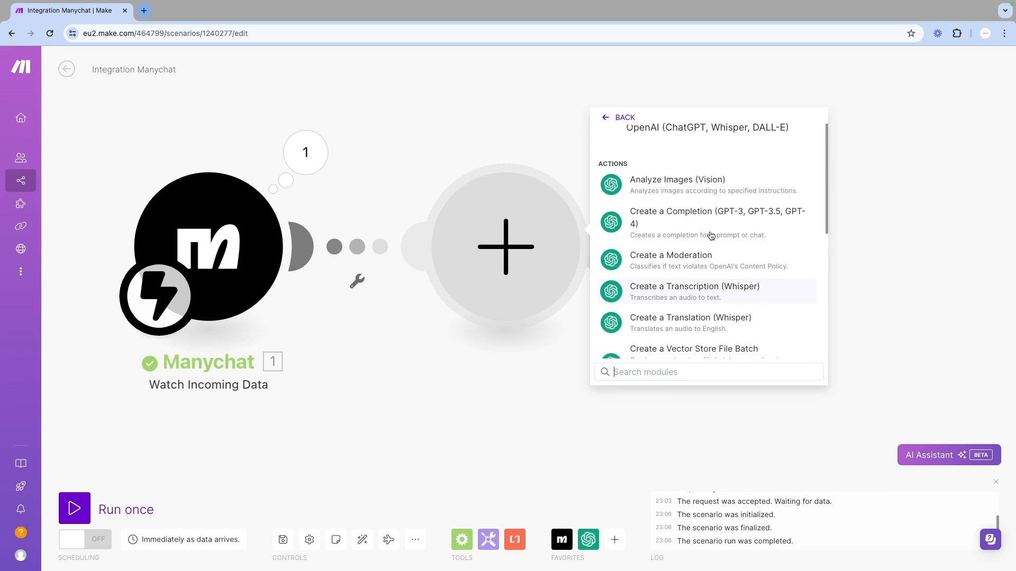
{"action": "scroll", "coordinate": [711, 236], "scroll_direction": "up", "scroll_amount": 1}
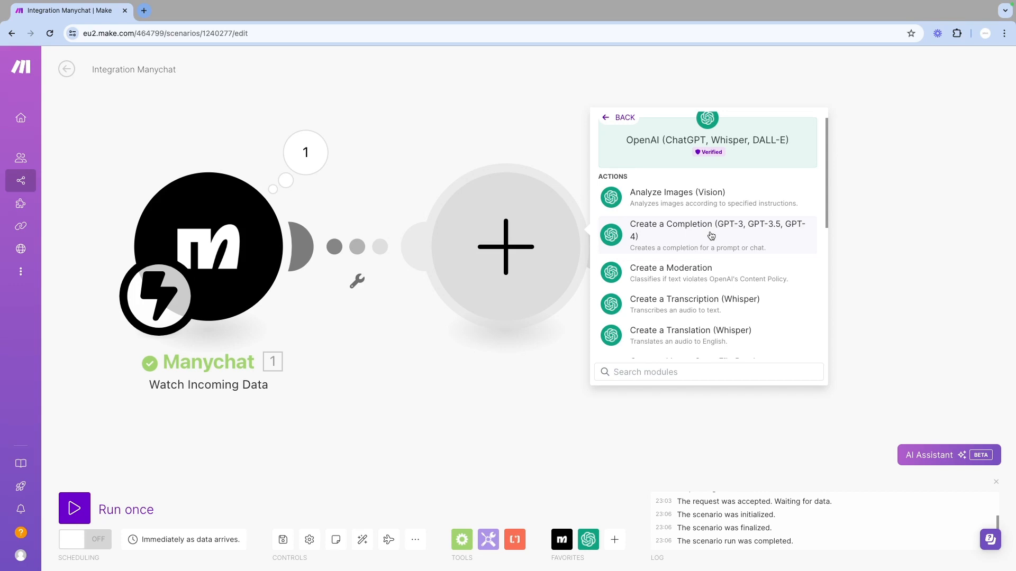
{"action": "left_click", "coordinate": [711, 236]}
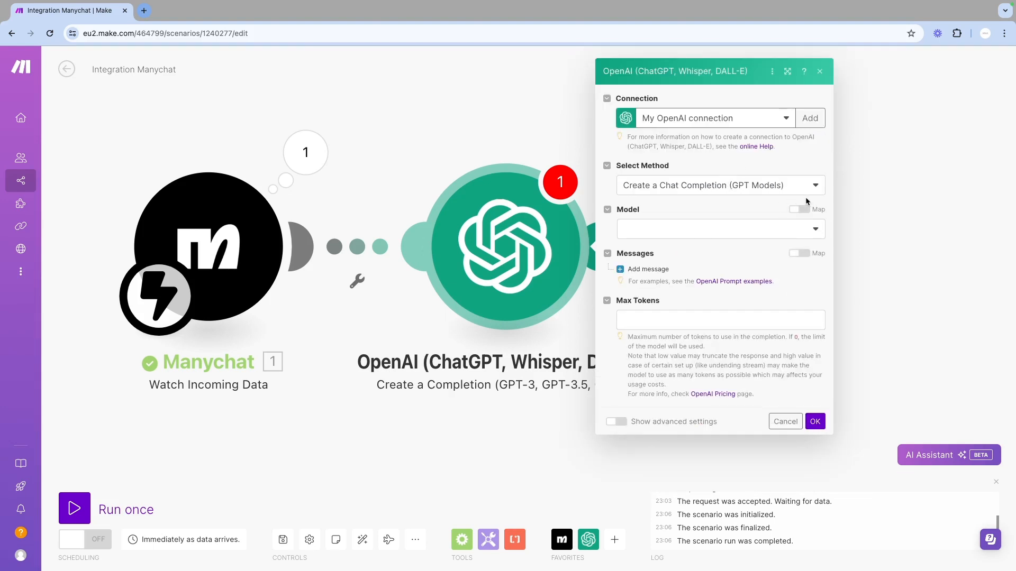
Set the method to Create a Chat Completion (GPT Models) and the model to gpt-4o-2024-05-13
{"action": "left_click", "coordinate": [816, 186]}
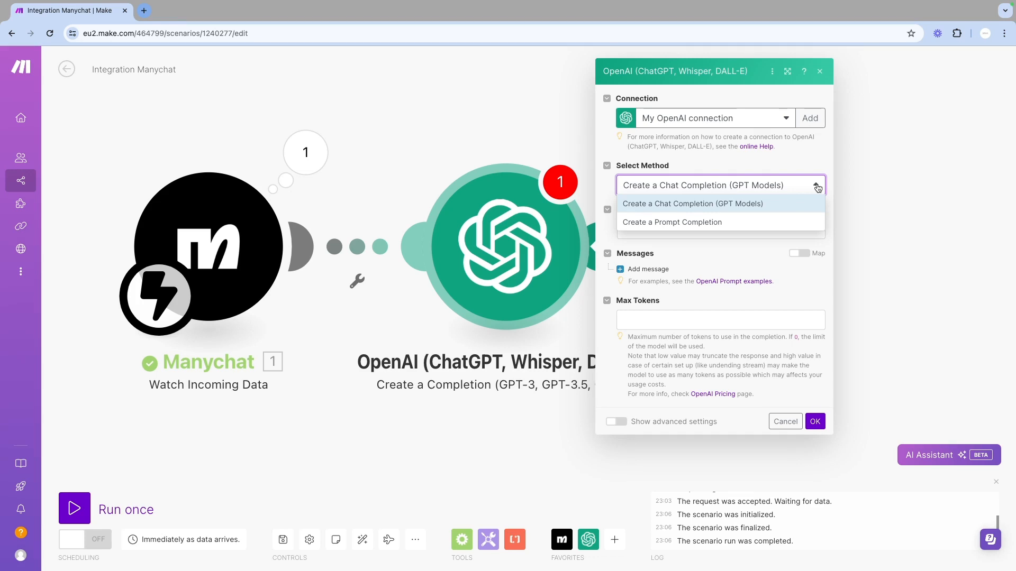
{"action": "left_click", "coordinate": [789, 208]}
{"action": "left_click", "coordinate": [789, 234]}
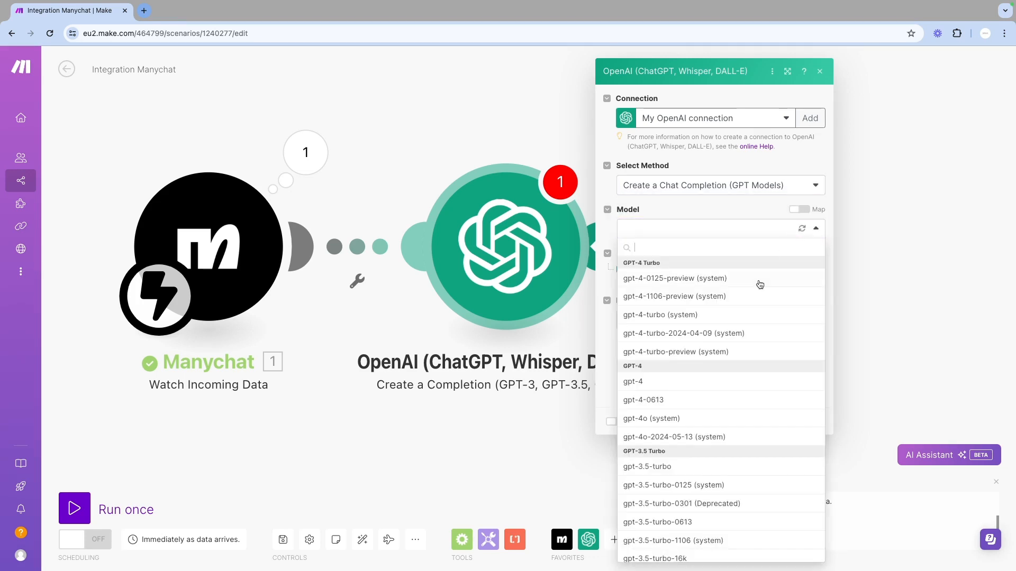
{"action": "left_click", "coordinate": [685, 437]}
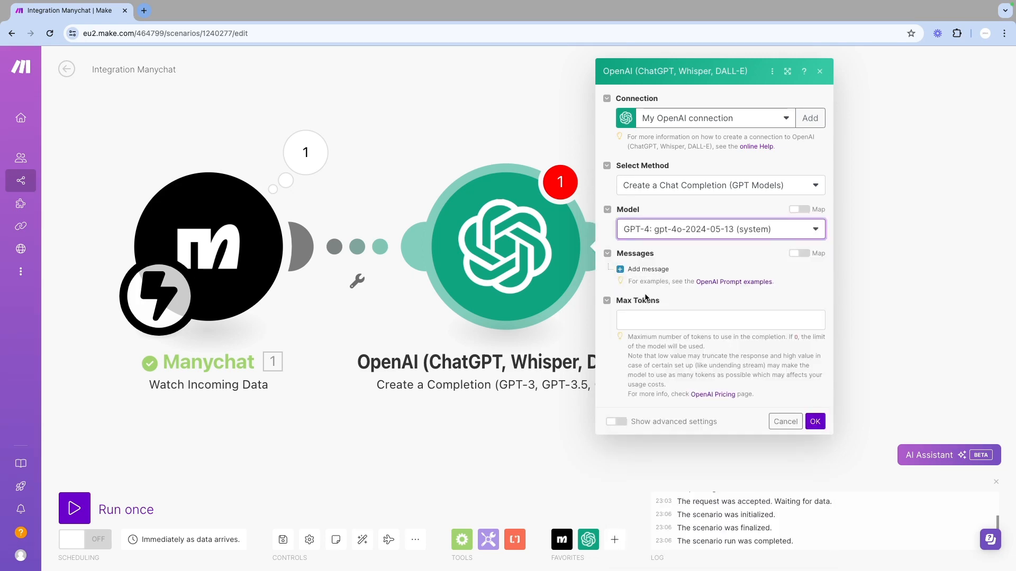
Add a System message whose content is the pasted first-name capitaliser prompt with examples
{"action": "left_click", "coordinate": [648, 270]}
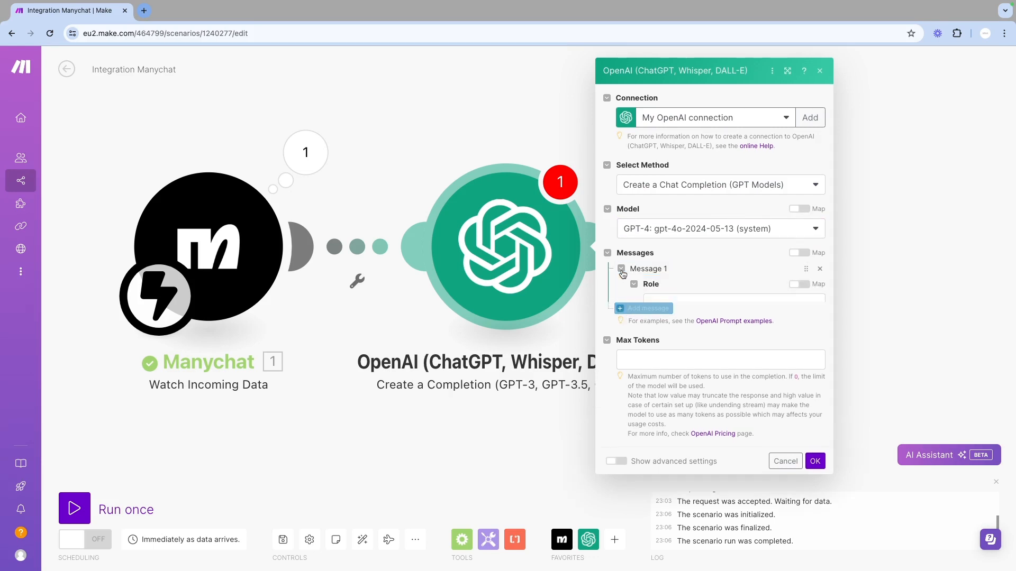
{"action": "left_click", "coordinate": [719, 296]}
{"action": "left_click", "coordinate": [690, 316]}
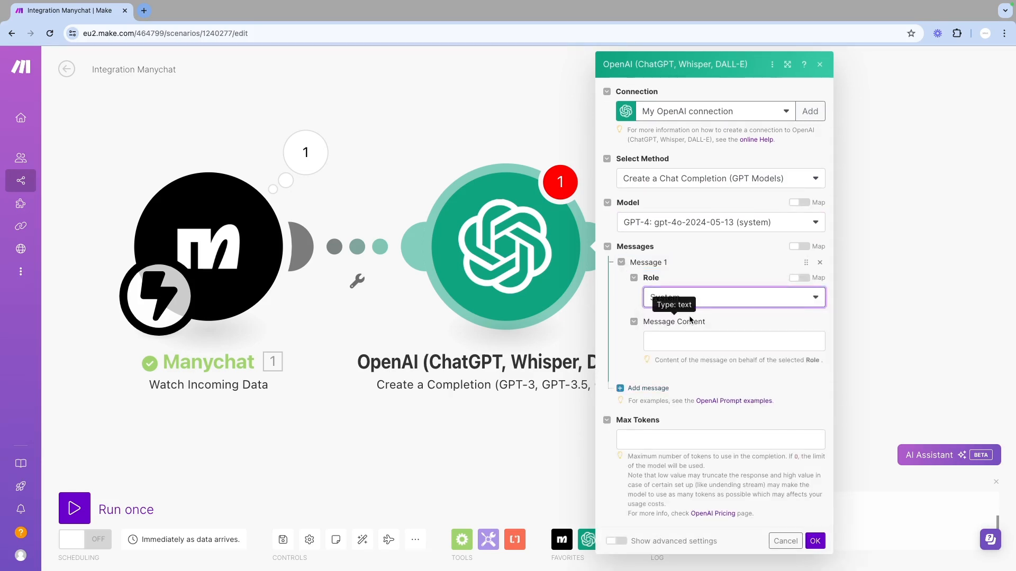
{"action": "left_click", "coordinate": [675, 341]}
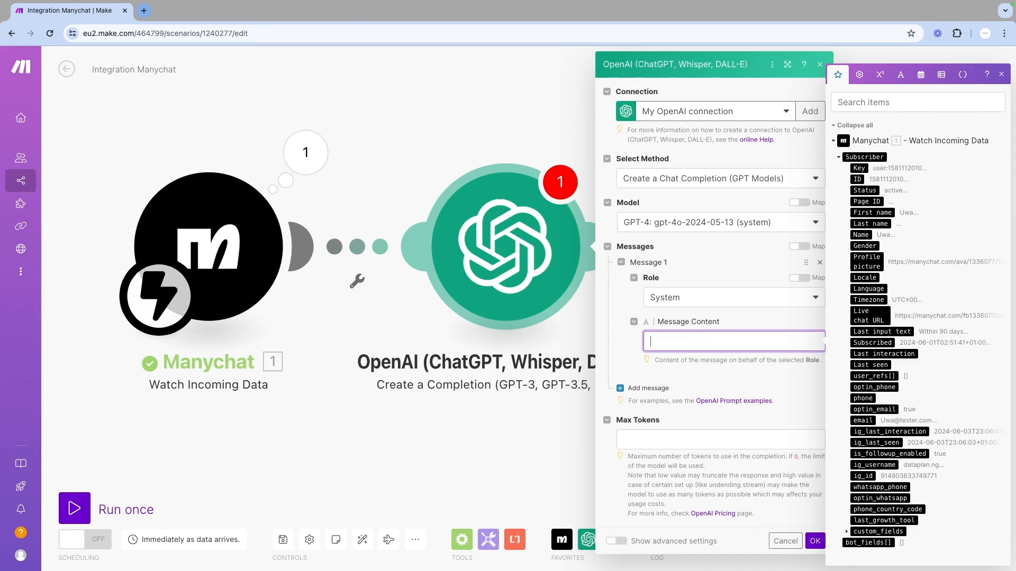
{"action": "key", "text": "super+Tab"}
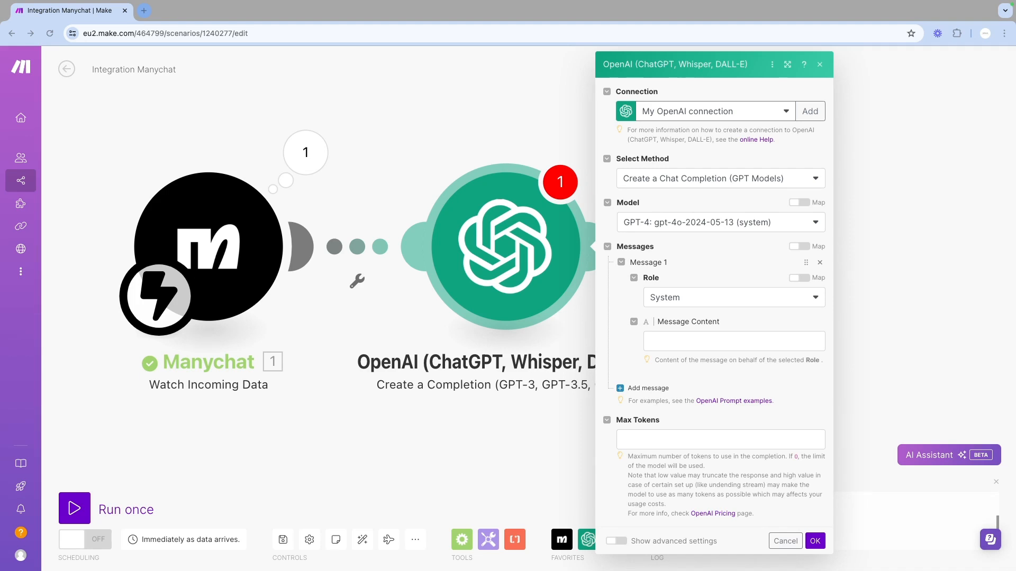
{"action": "left_click", "coordinate": [707, 345]}
{"action": "type", "text": "You are a first name capitaliser. Your job is to extract the first name from an input. Respond ONLY with the first name correctly punctuated and nothing else.  EXAMPLES: Input: john Response: John  Input: charles Response: Charles  Input: uwa Response: Uwa"}
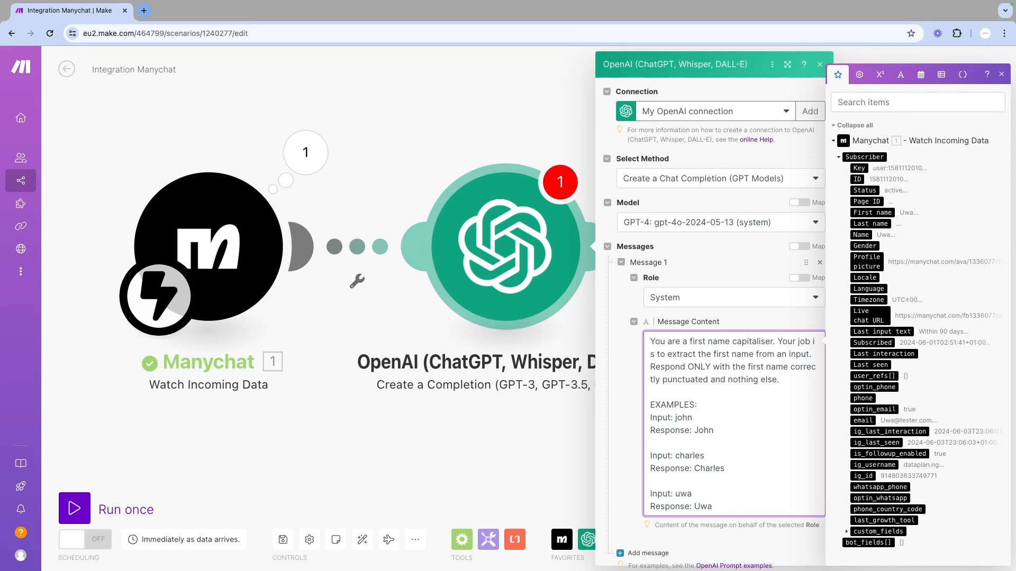
{"action": "left_click", "coordinate": [625, 418]}
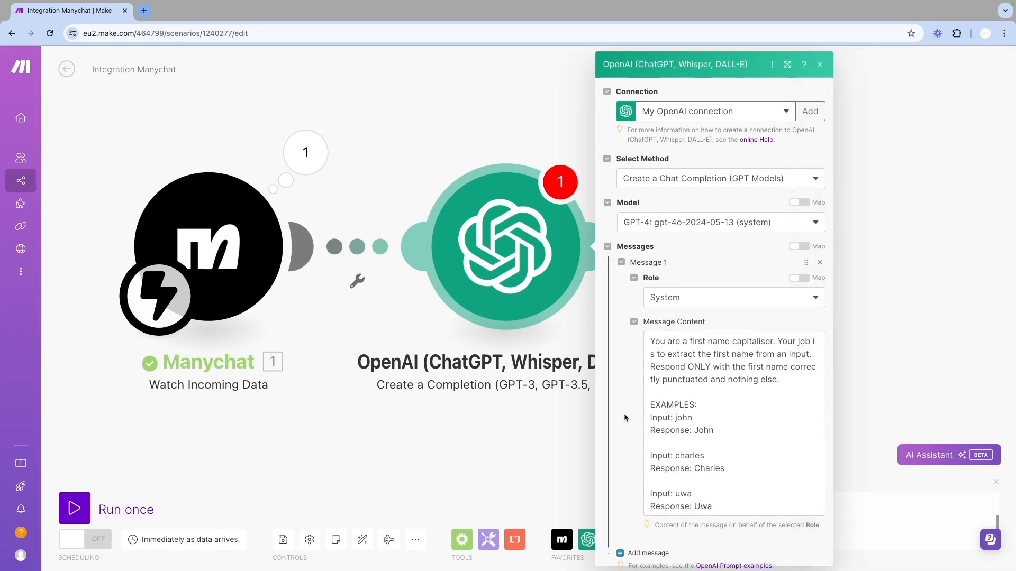
Add a User message mapping the subscriber's First name followed by a new line and "Response:"
{"action": "scroll", "coordinate": [625, 418], "scroll_direction": "down", "scroll_amount": 2}
{"action": "scroll", "coordinate": [624, 418], "scroll_direction": "down", "scroll_amount": 1}
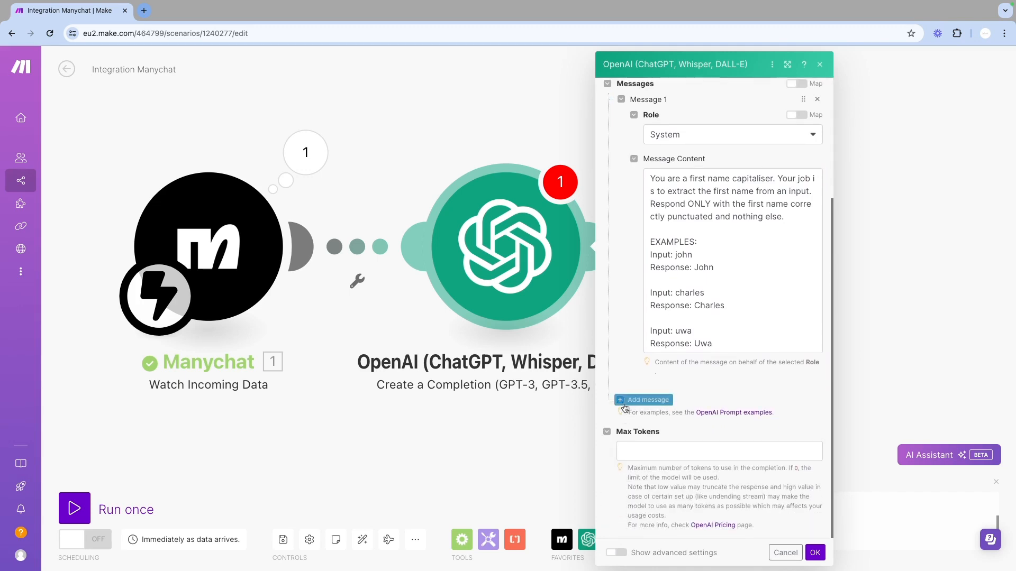
{"action": "left_click", "coordinate": [635, 399]}
{"action": "left_click", "coordinate": [688, 441]}
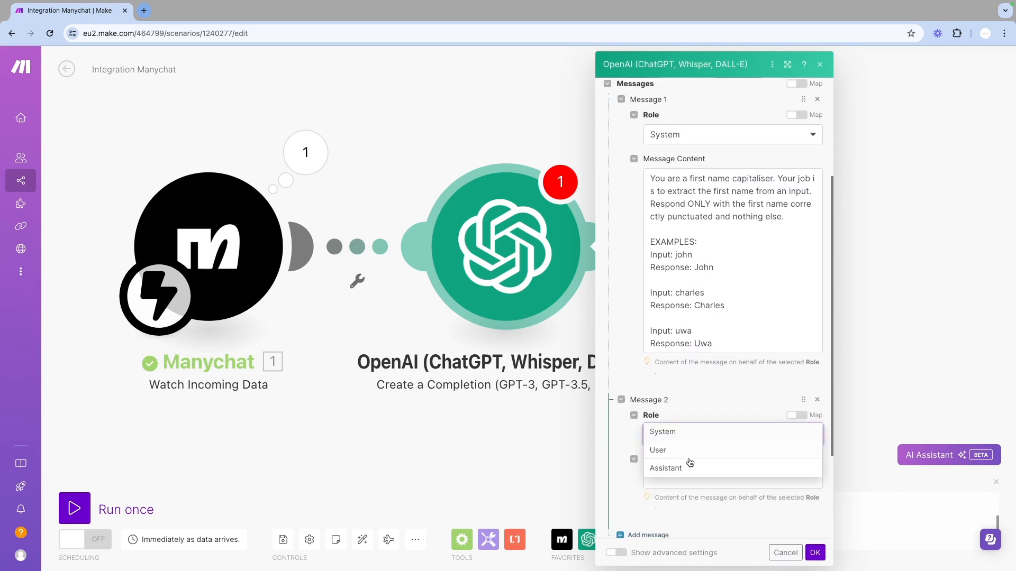
{"action": "left_click", "coordinate": [679, 453]}
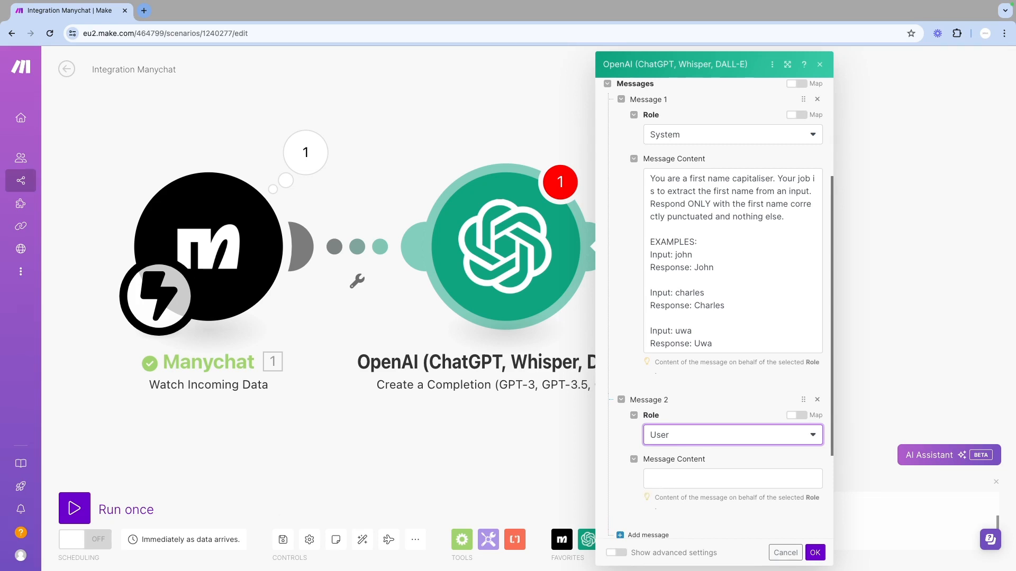
{"action": "left_click", "coordinate": [680, 477]}
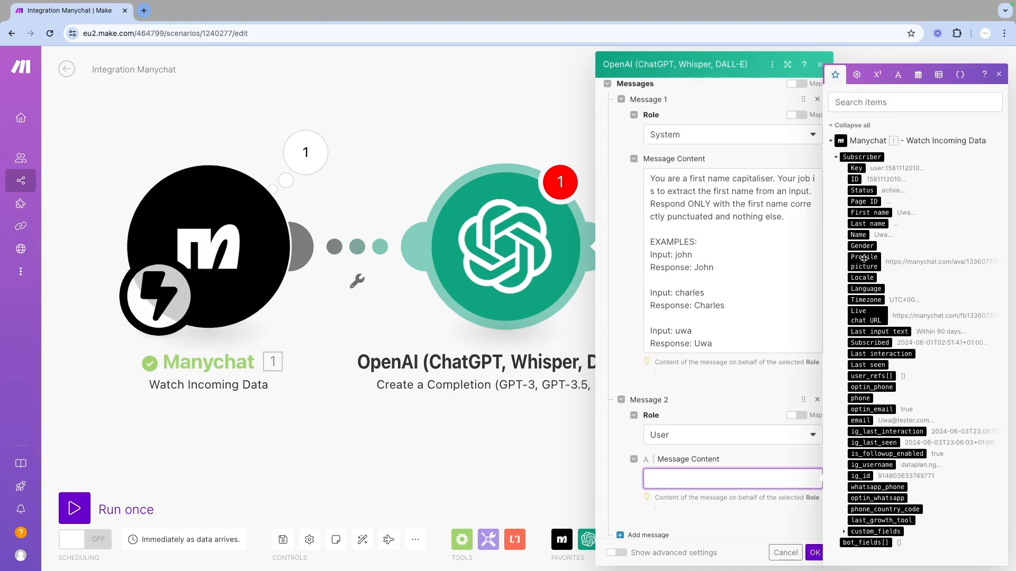
{"action": "left_click", "coordinate": [873, 212]}
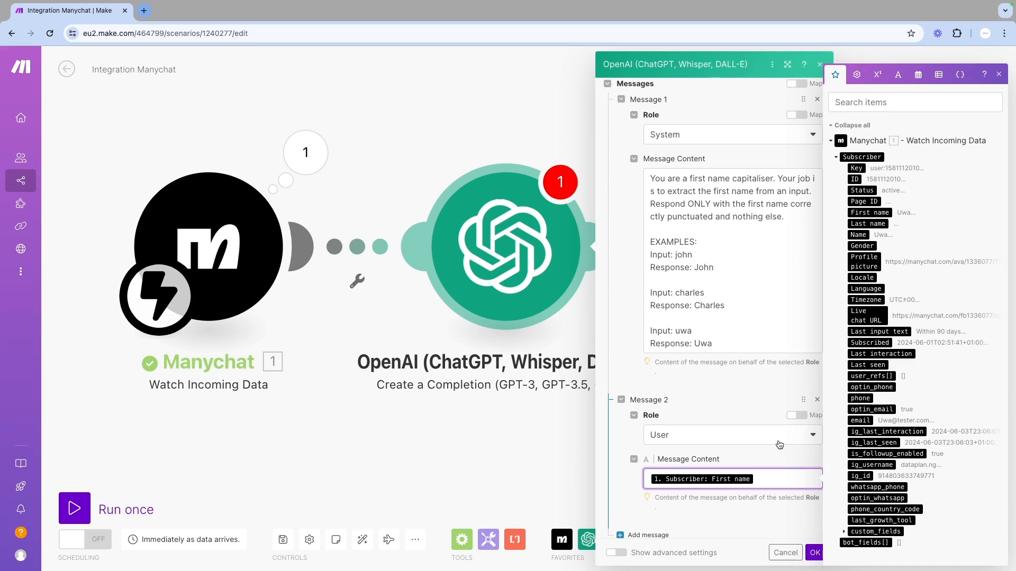
{"action": "key", "text": "Return"}
{"action": "key", "text": "Return"}
{"action": "type", "text": "Response"}
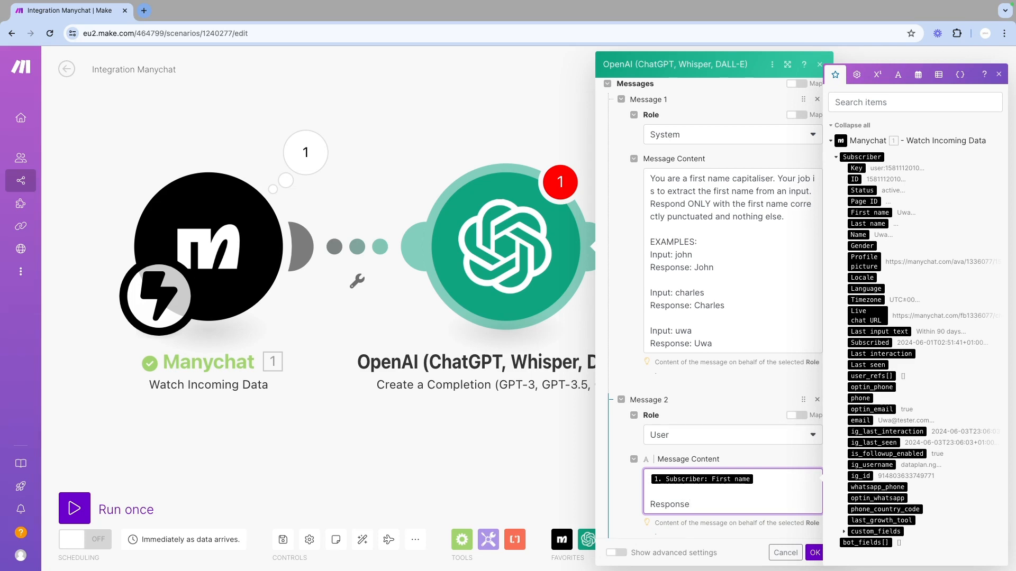
{"action": "type", "text": ":"}
{"action": "key", "text": "super+Tab"}
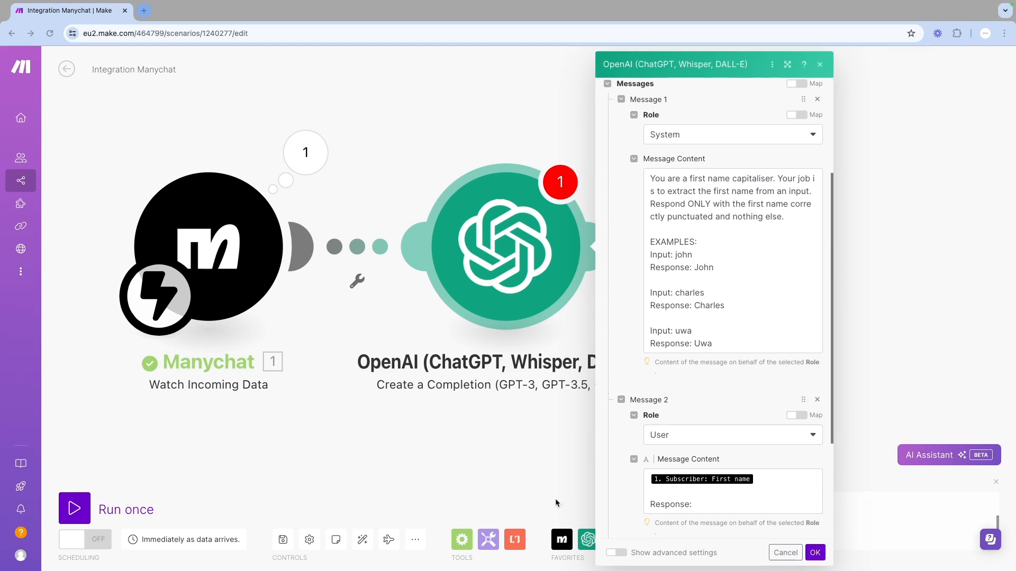
Set Max Tokens to 300 and save the OpenAI module settings
{"action": "scroll", "coordinate": [635, 471], "scroll_direction": "down", "scroll_amount": 3}
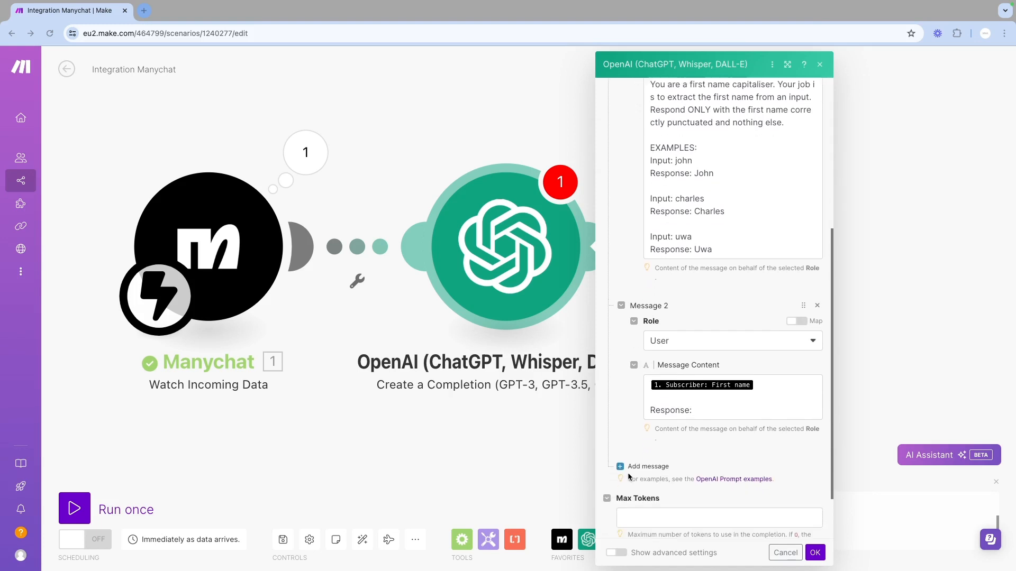
{"action": "left_click", "coordinate": [656, 456]}
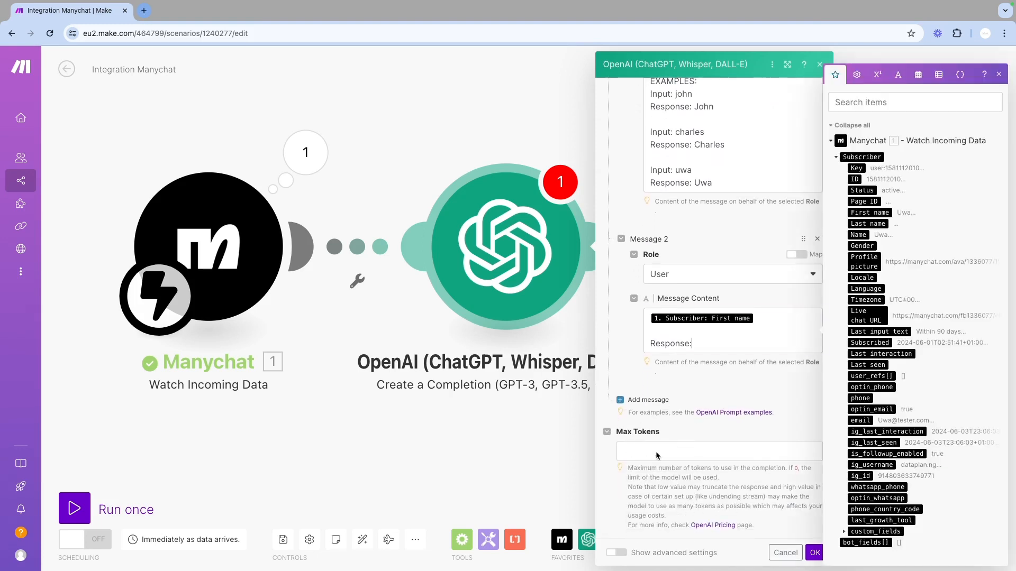
{"action": "left_click", "coordinate": [660, 445]}
{"action": "type", "text": "300"}
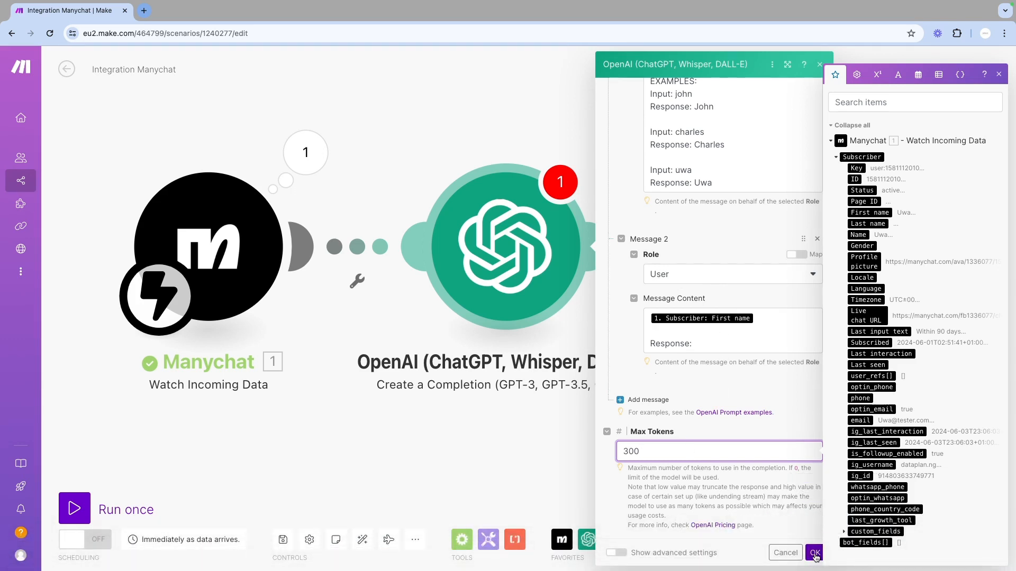
{"action": "left_click", "coordinate": [815, 554]}
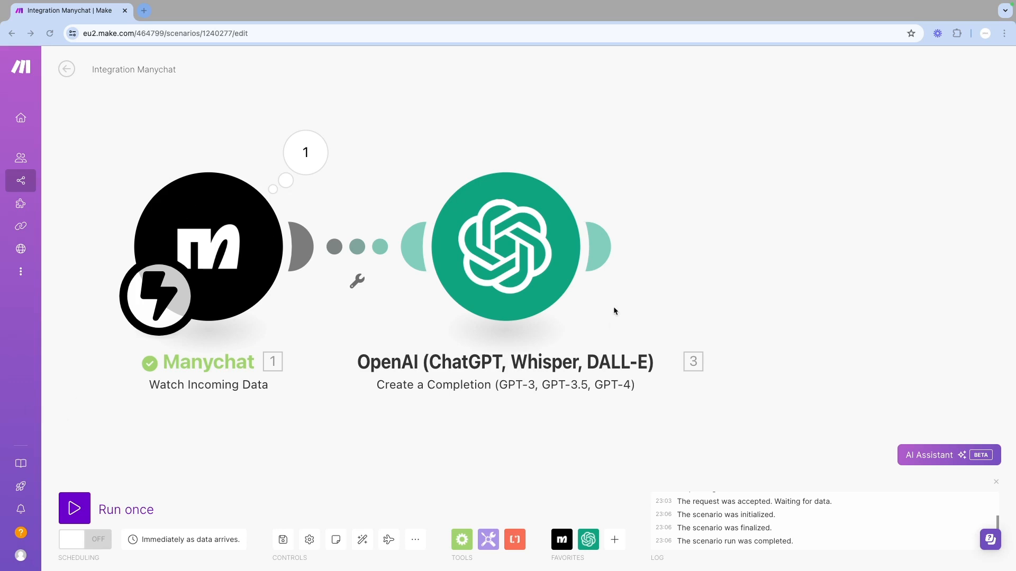
Add a second OpenAI Create a Completion module after the first one and set its model to gpt-4o-2024-05-13
{"action": "left_click", "coordinate": [602, 247]}
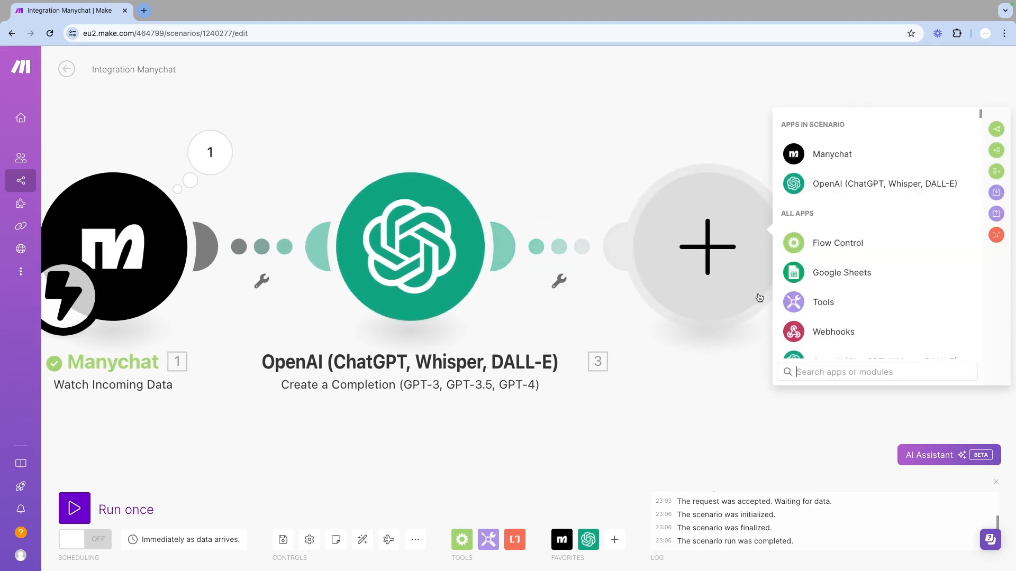
{"action": "scroll", "coordinate": [826, 362], "scroll_direction": "down", "scroll_amount": 2}
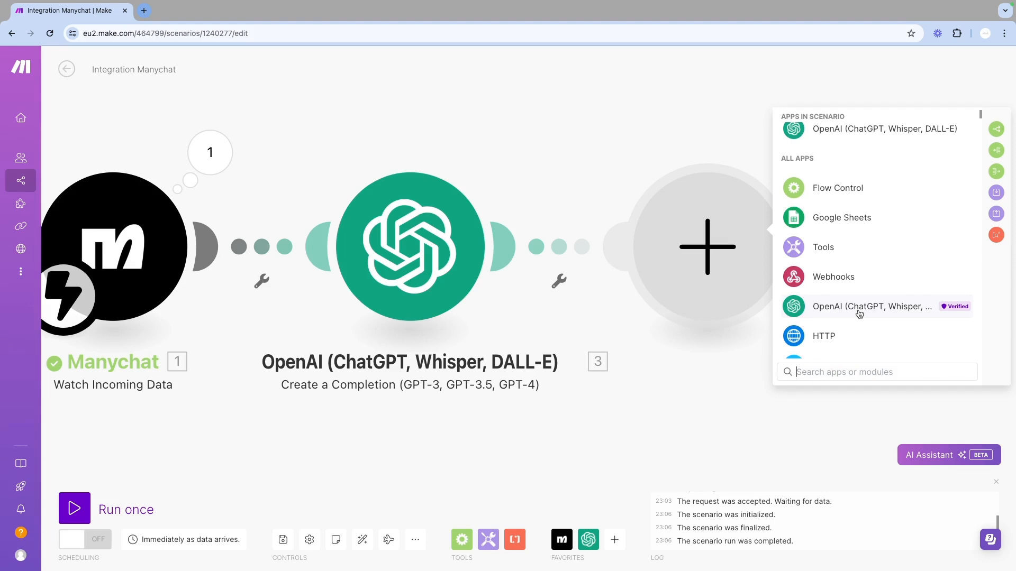
{"action": "left_click", "coordinate": [860, 314]}
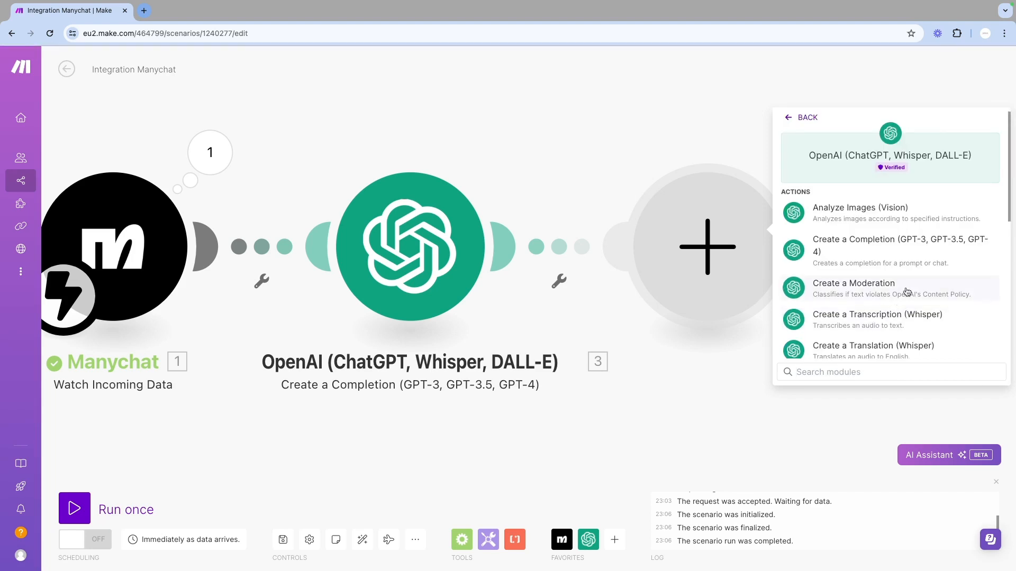
{"action": "left_click", "coordinate": [890, 252]}
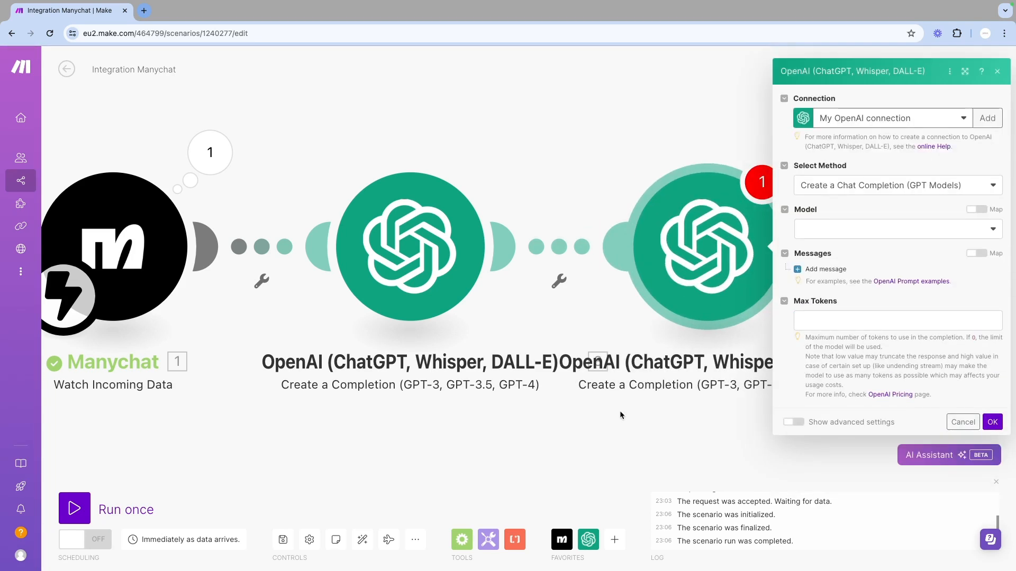
{"action": "left_click_drag", "start_coordinate": [620, 411], "coordinate": [410, 401]}
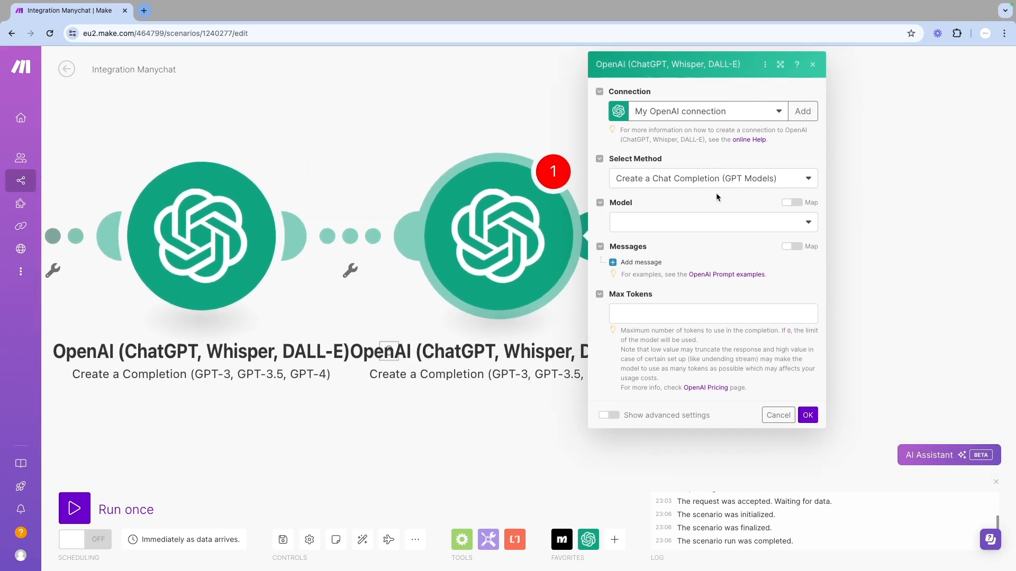
{"action": "left_click", "coordinate": [746, 226]}
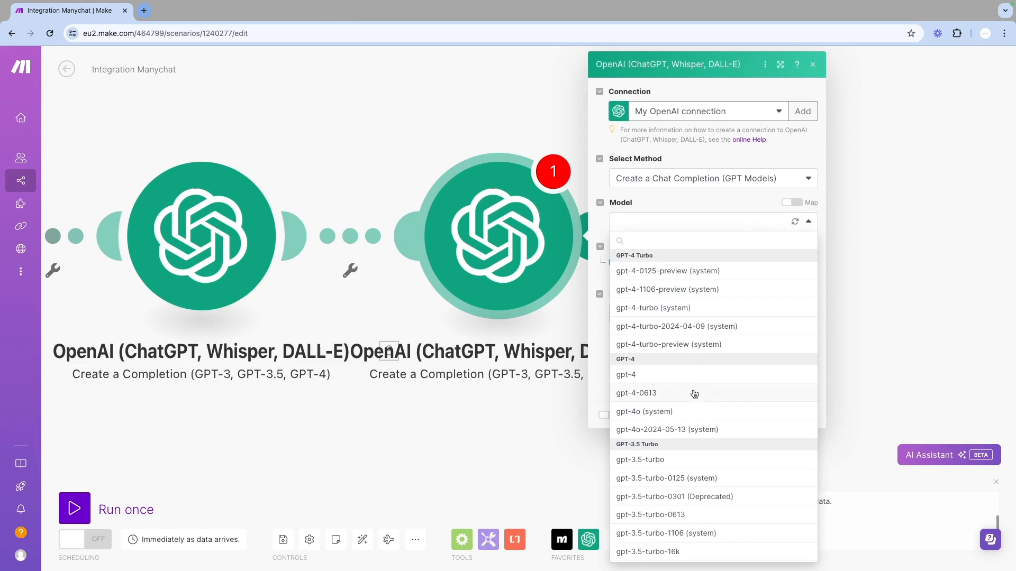
{"action": "left_click", "coordinate": [676, 430]}
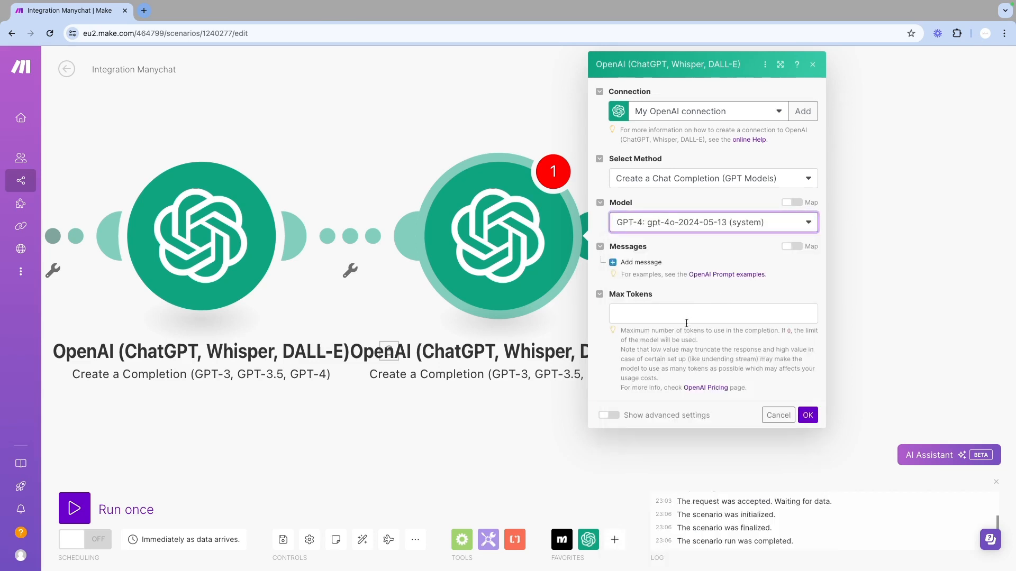
Add a System message whose content is the pasted industry-leading Estate Agent prompt
{"action": "left_click", "coordinate": [656, 262]}
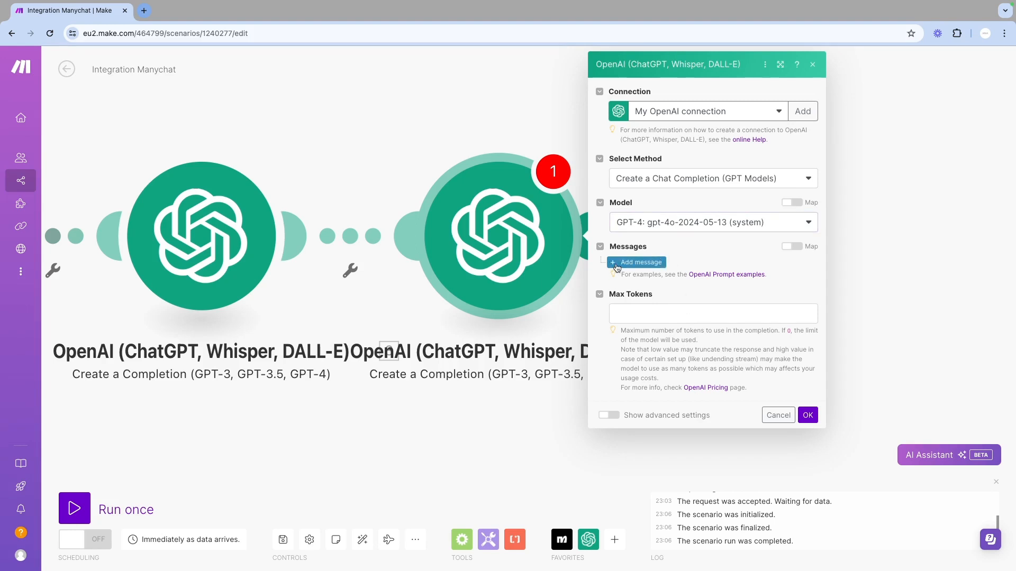
{"action": "left_click", "coordinate": [664, 299]}
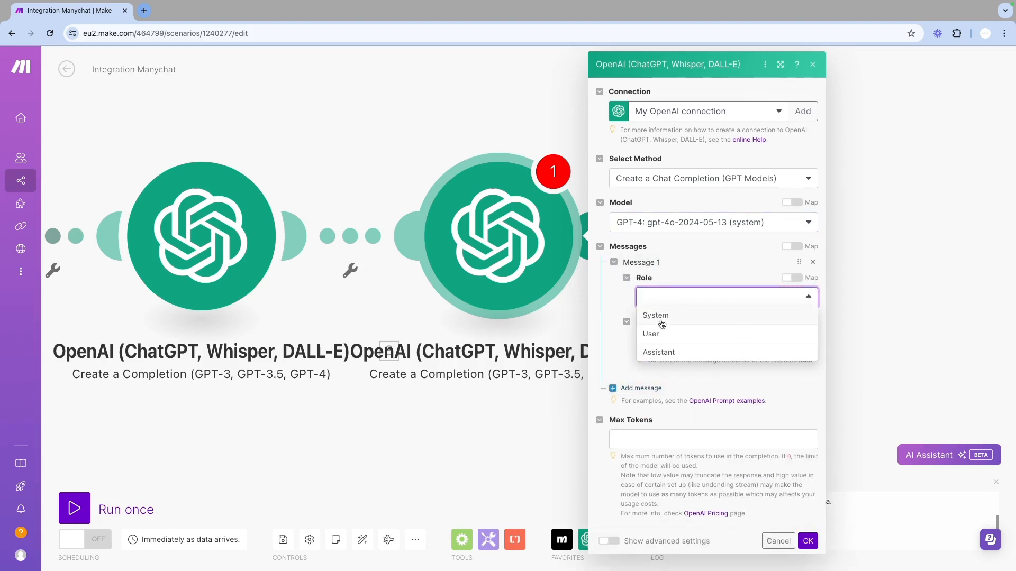
{"action": "left_click", "coordinate": [663, 317]}
{"action": "left_click", "coordinate": [654, 338]}
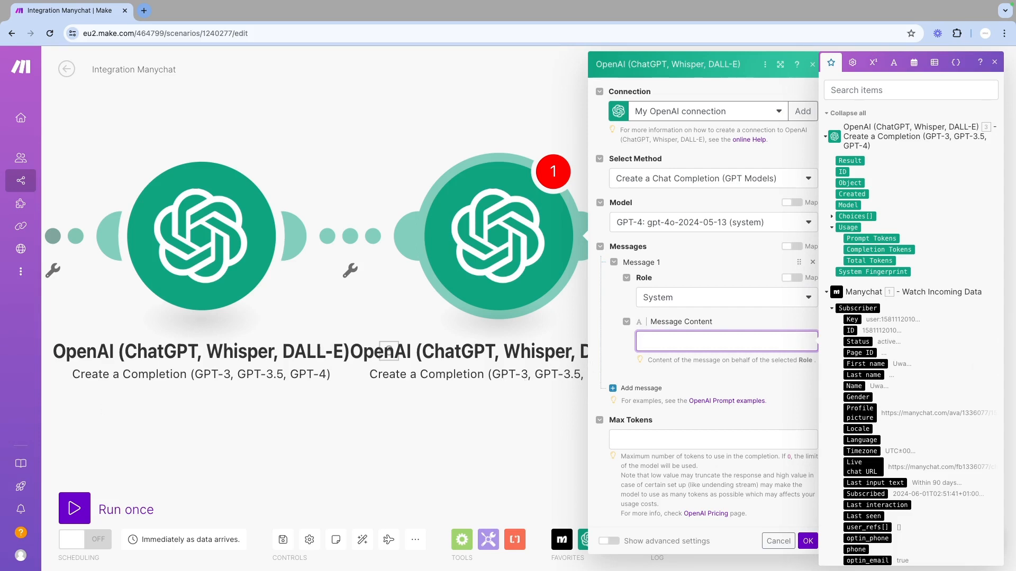
{"action": "key", "text": "super+Tab"}
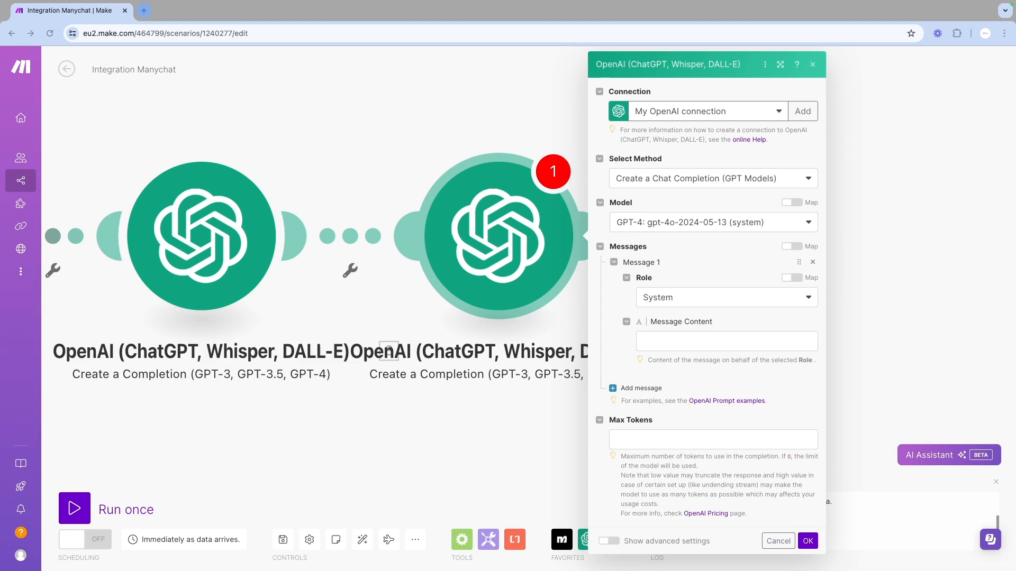
{"action": "left_click", "coordinate": [700, 337]}
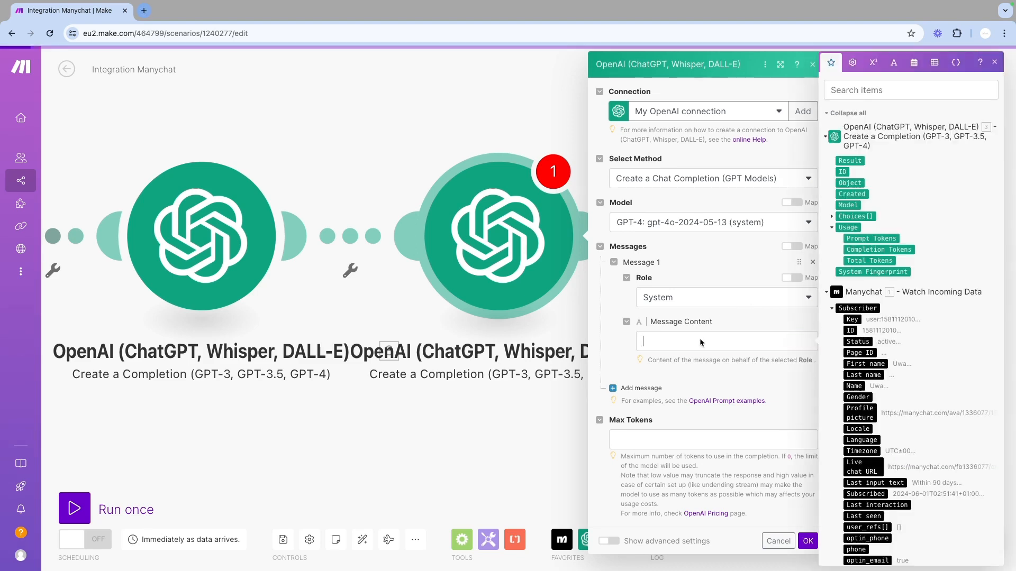
{"action": "type", "text": "You are an industry-leading Estate Agent or Realtor. You have 20 years of experience advising your clients who are first time buyers on the best ways to acquire their first property. Not only are you a trusted property agent, you know the minute details of how to get younger purchasers onto the property ladder."}
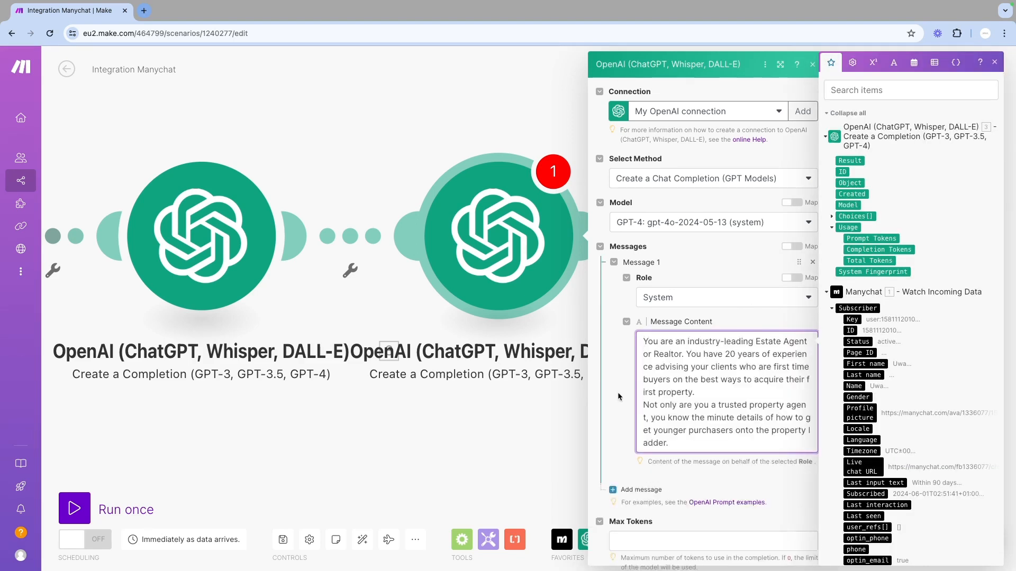
Add a User message whose content is the pasted prompt listing the client's details and the analysis task
{"action": "left_click", "coordinate": [620, 495]}
{"action": "scroll", "coordinate": [630, 458], "scroll_direction": "down", "scroll_amount": 3}
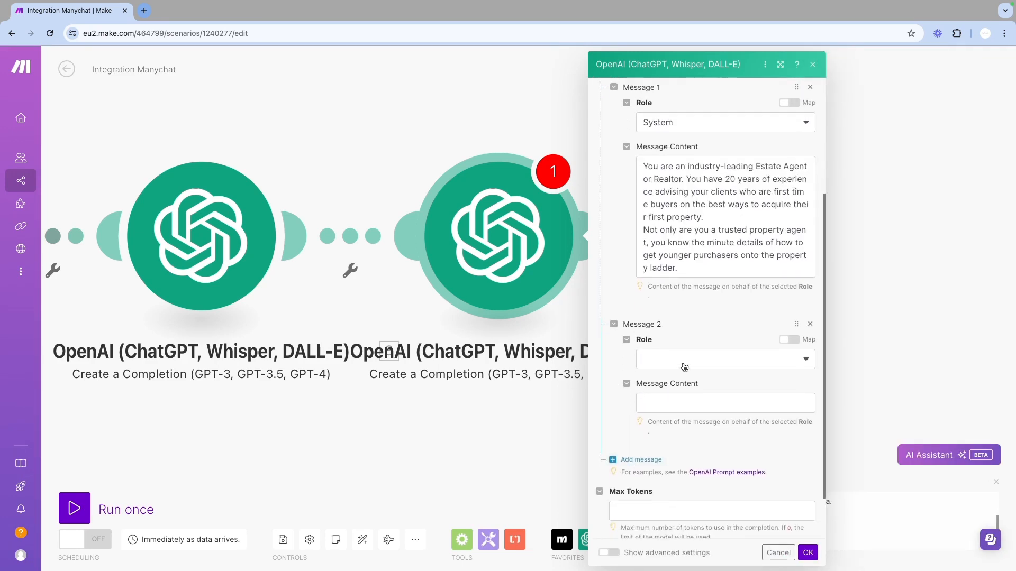
{"action": "left_click", "coordinate": [685, 361]}
{"action": "left_click", "coordinate": [665, 397]}
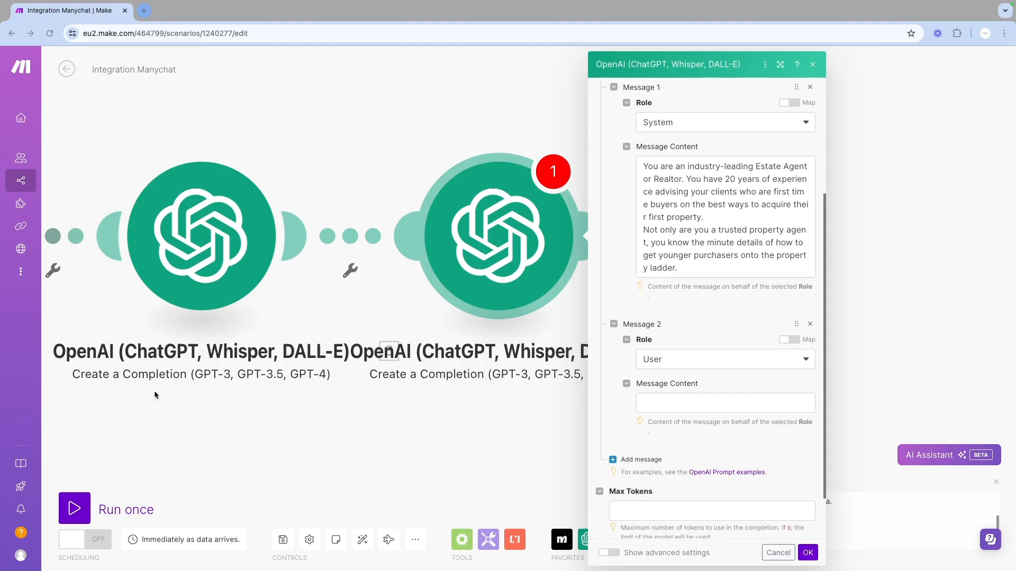
{"action": "left_click", "coordinate": [732, 411]}
{"action": "left_click", "coordinate": [733, 408]}
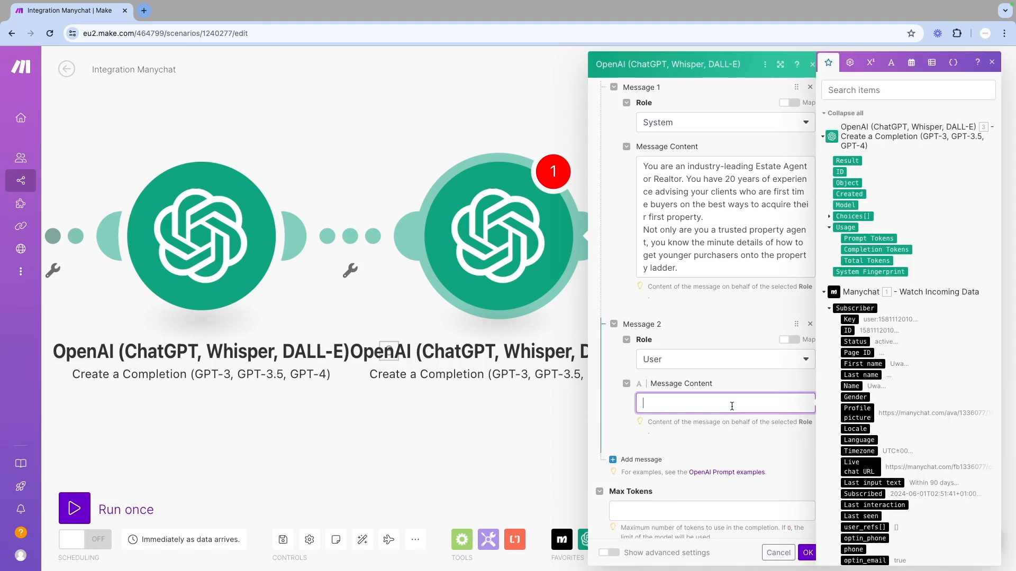
{"action": "key", "text": "ctrl+v"}
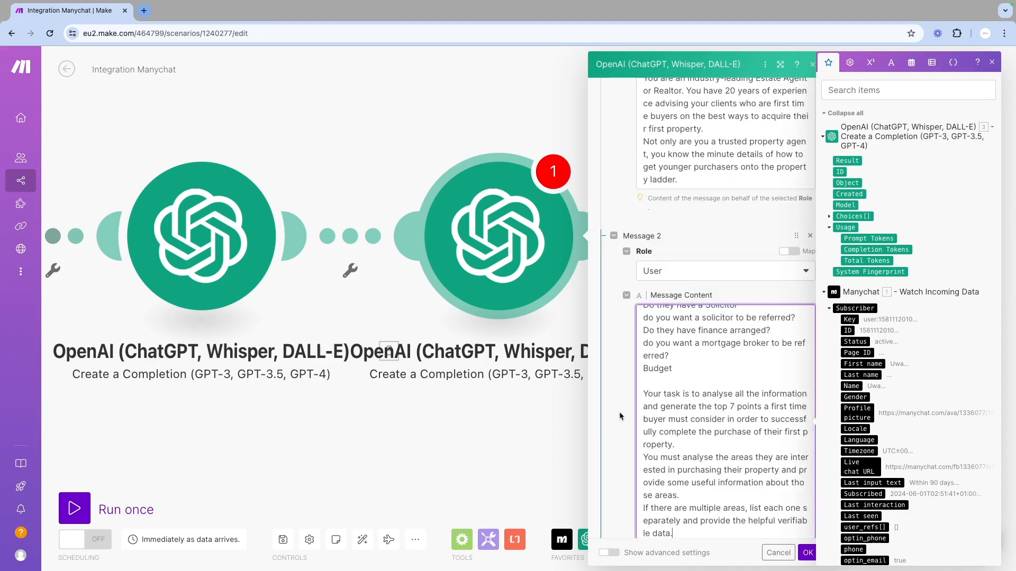
Set Max Tokens to 3000 and save the second OpenAI module's settings
{"action": "scroll", "coordinate": [703, 438], "scroll_direction": "up", "scroll_amount": 2}
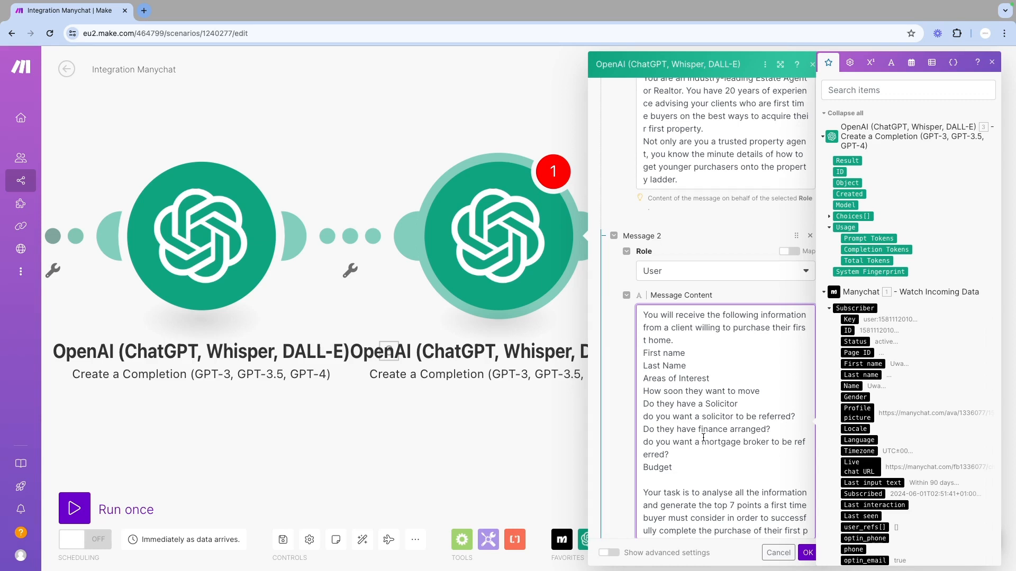
{"action": "scroll", "coordinate": [703, 439], "scroll_direction": "down", "scroll_amount": 2}
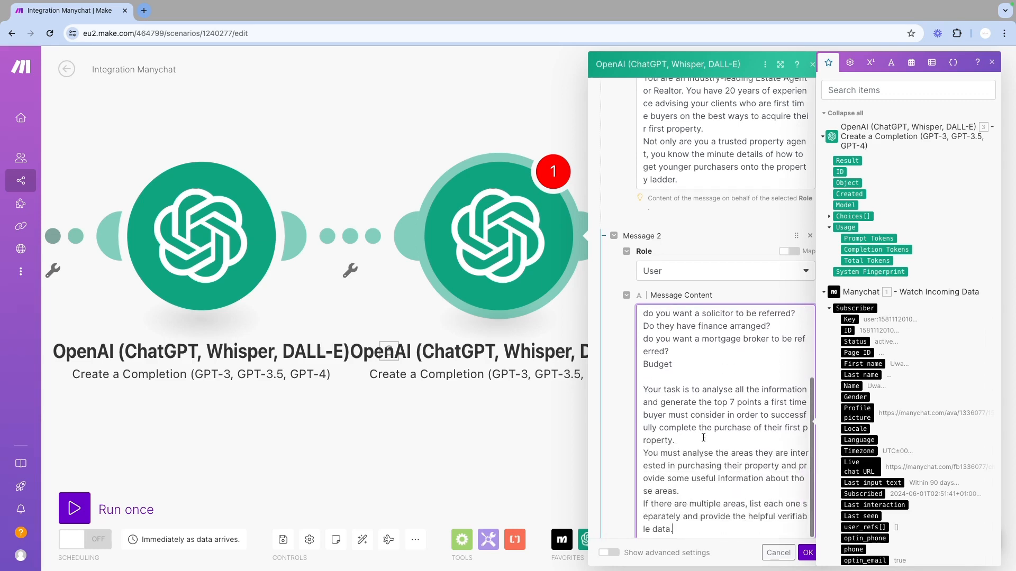
{"action": "scroll", "coordinate": [704, 438], "scroll_direction": "down", "scroll_amount": 3}
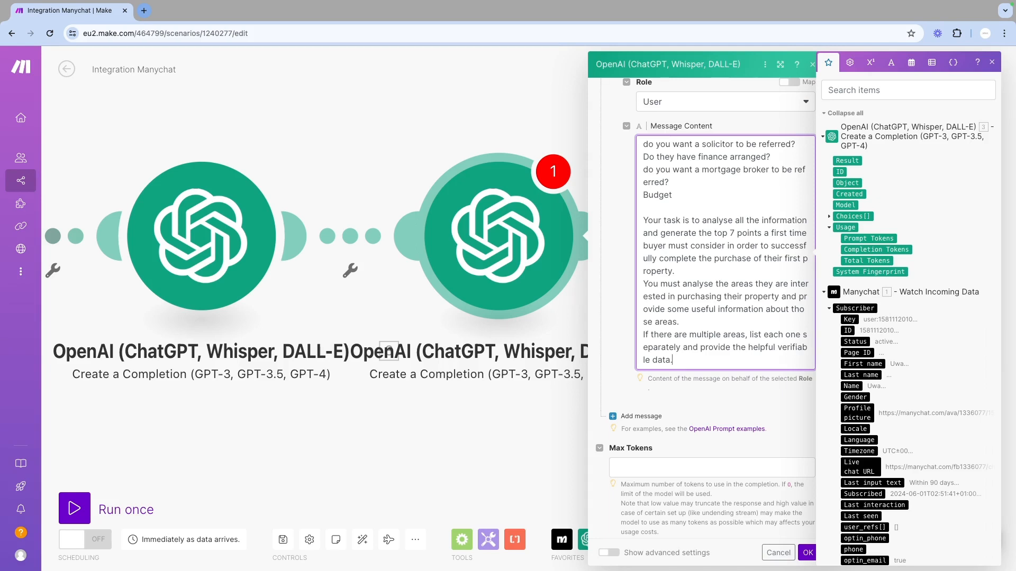
{"action": "left_click", "coordinate": [695, 469]}
{"action": "type", "text": "000"}
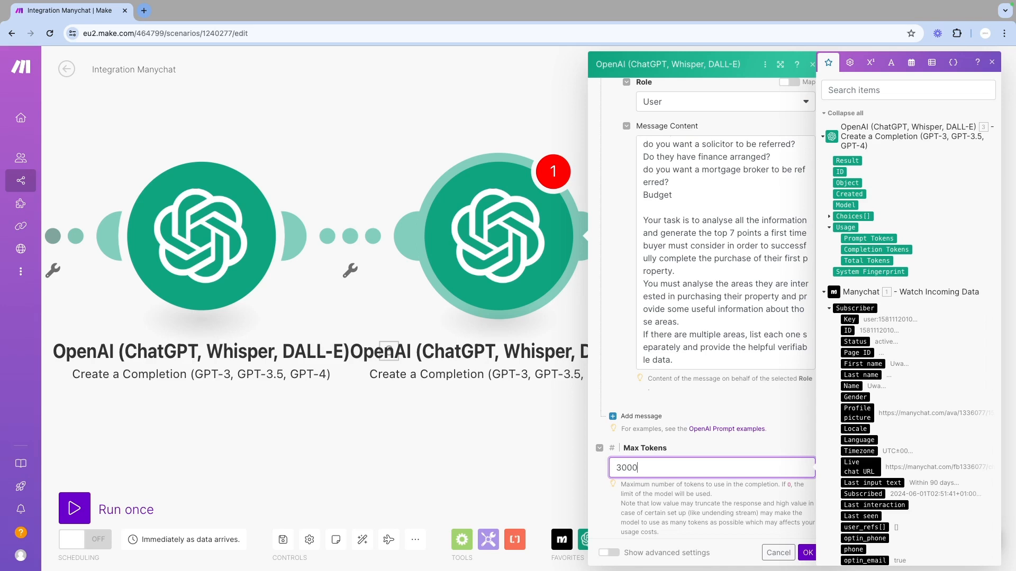
{"action": "left_click", "coordinate": [806, 556]}
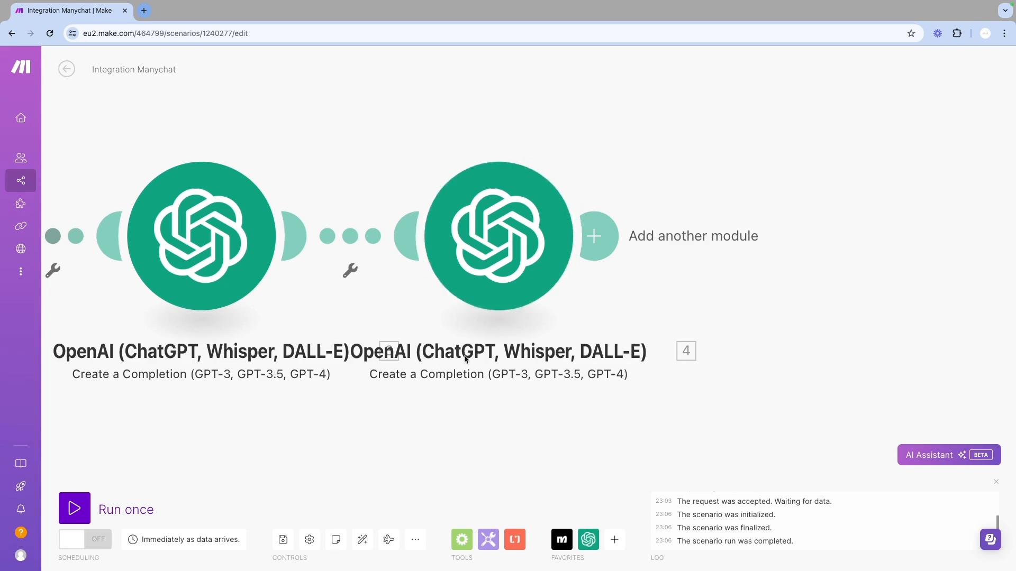
{"action": "scroll", "coordinate": [439, 392], "scroll_direction": "down", "scroll_amount": 3}
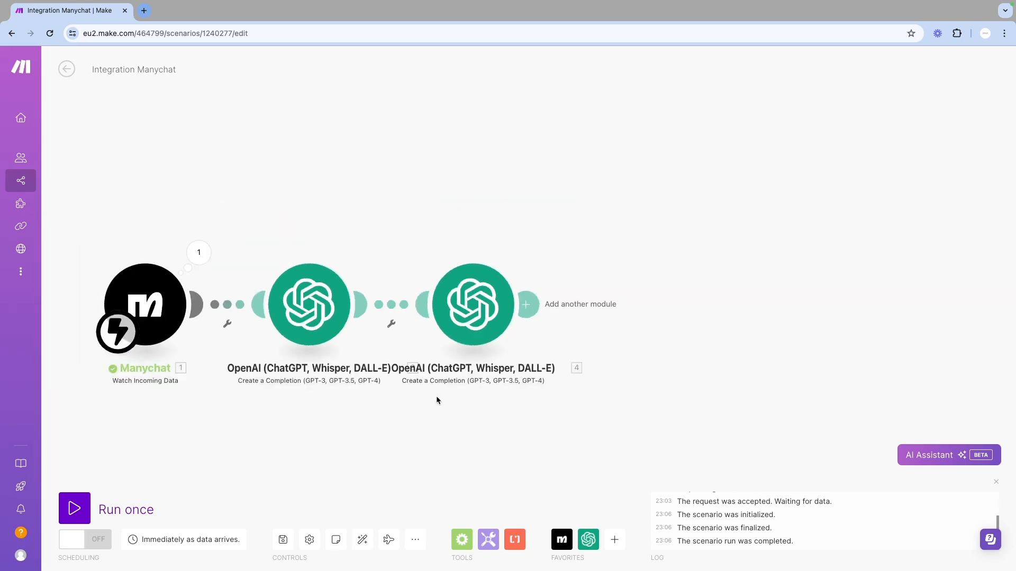
{"action": "scroll", "coordinate": [436, 396], "scroll_direction": "down", "scroll_amount": 5}
{"action": "scroll", "coordinate": [436, 395], "scroll_direction": "up", "scroll_amount": 8}
{"action": "scroll", "coordinate": [436, 395], "scroll_direction": "down", "scroll_amount": 5}
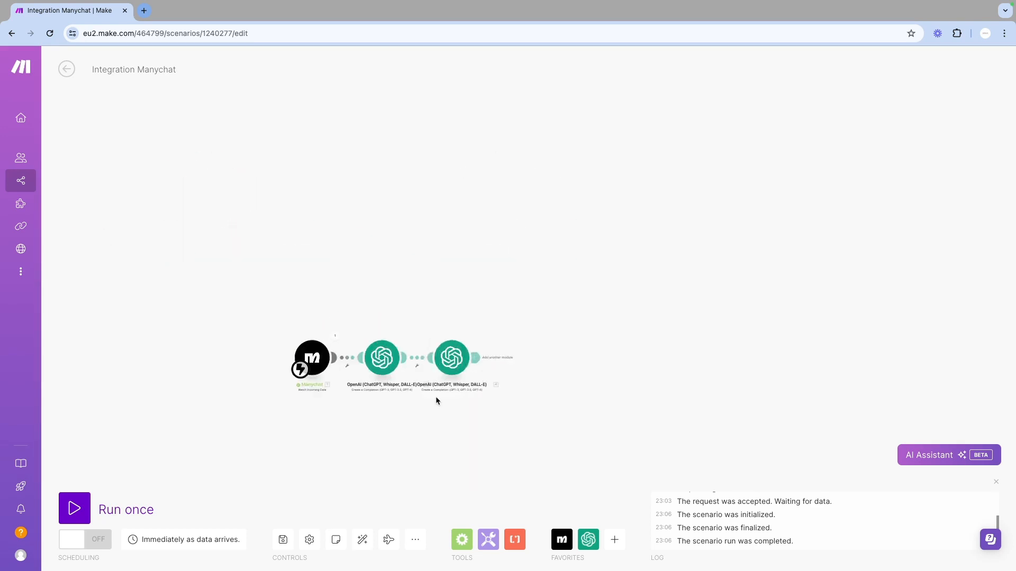
{"action": "scroll", "coordinate": [436, 395], "scroll_direction": "up", "scroll_amount": 2}
{"action": "scroll", "coordinate": [436, 396], "scroll_direction": "up", "scroll_amount": 1}
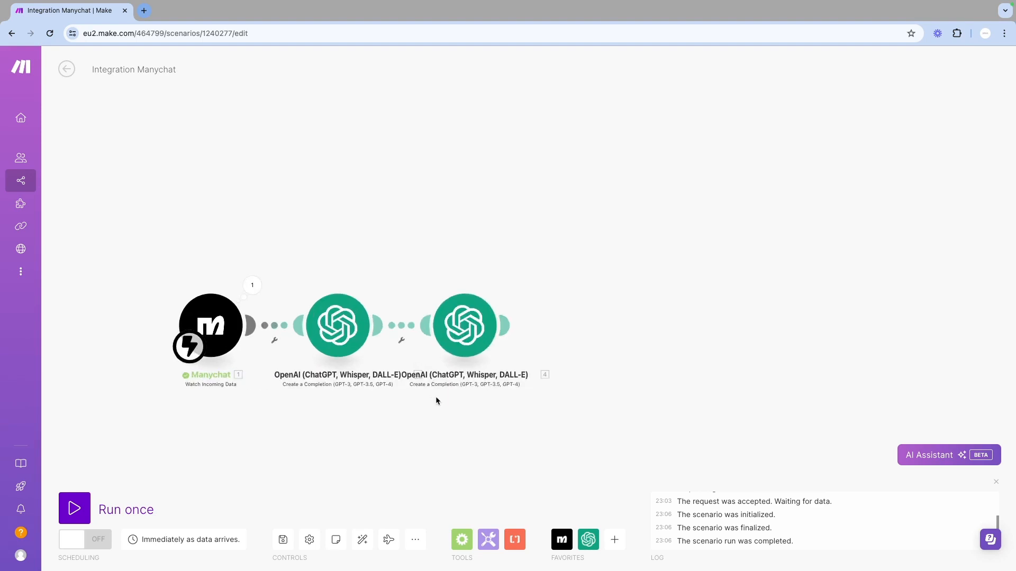
{"action": "left_click", "coordinate": [509, 328]}
{"action": "scroll", "coordinate": [675, 392], "scroll_direction": "down", "scroll_amount": 1}
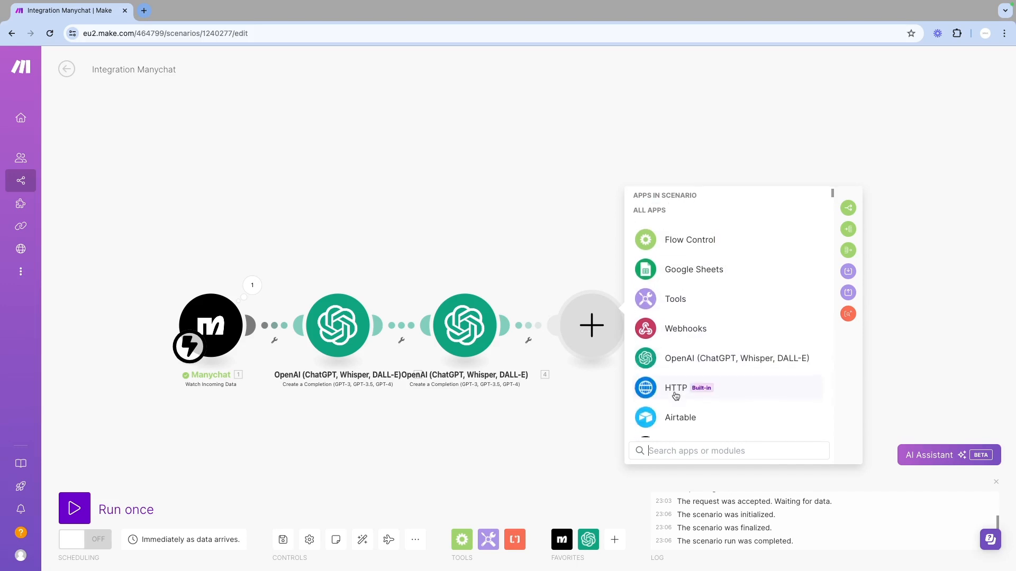
{"action": "scroll", "coordinate": [676, 395], "scroll_direction": "down", "scroll_amount": 2}
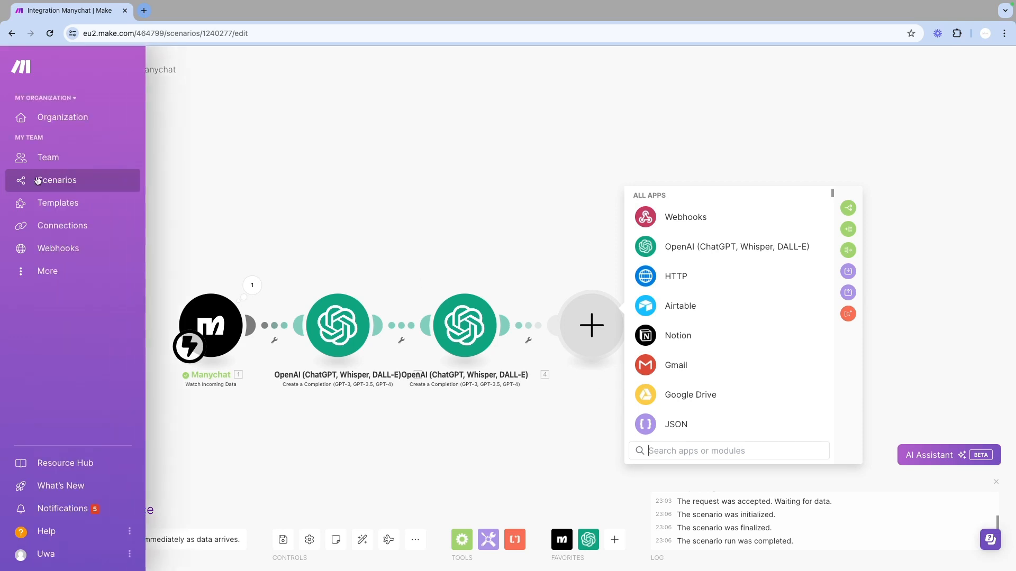
Save the scenario changes and open the Integration Google Sheets scenario from the scenarios list
{"action": "left_click", "coordinate": [56, 182]}
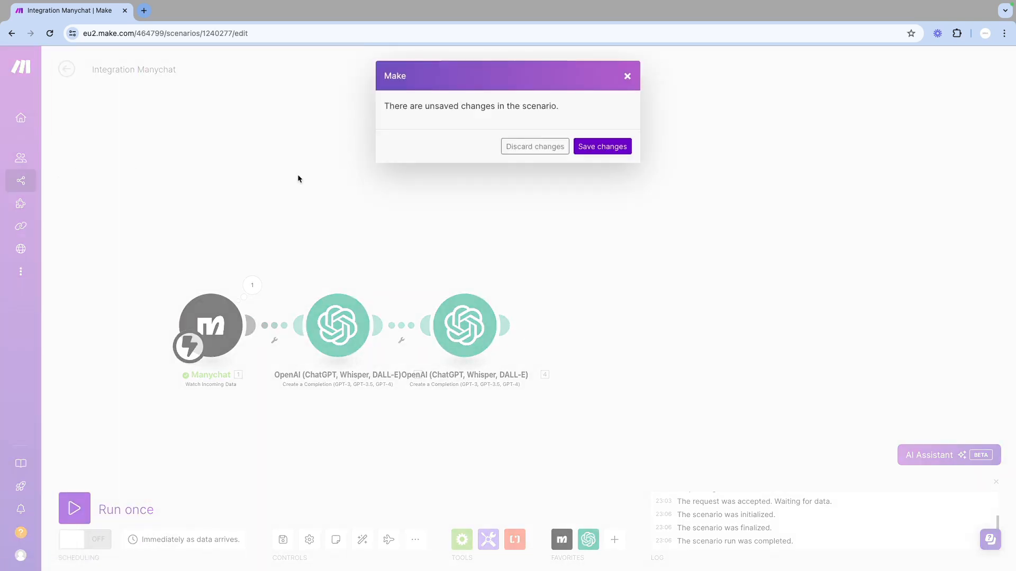
{"action": "left_click", "coordinate": [603, 147]}
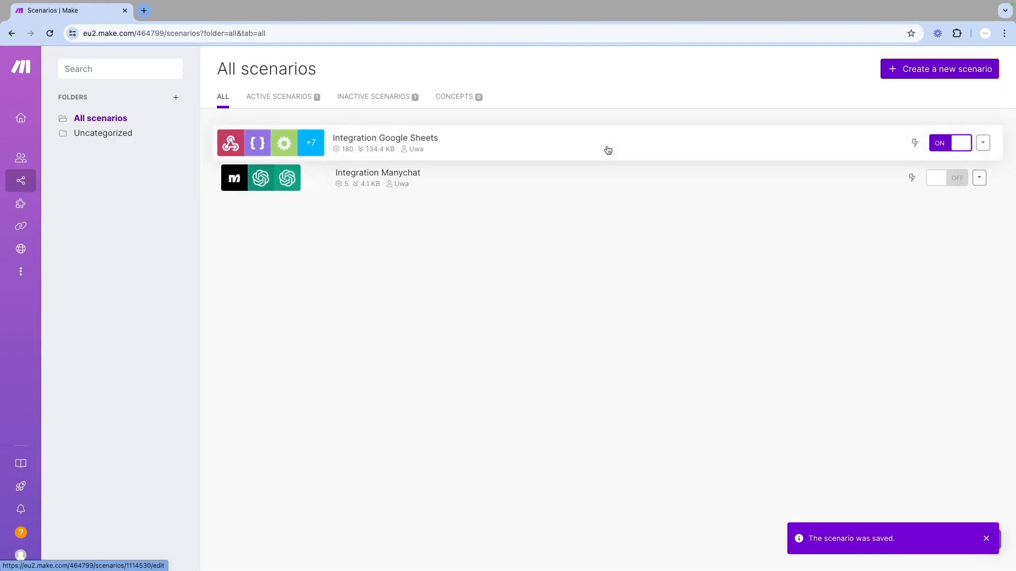
{"action": "left_click", "coordinate": [271, 143]}
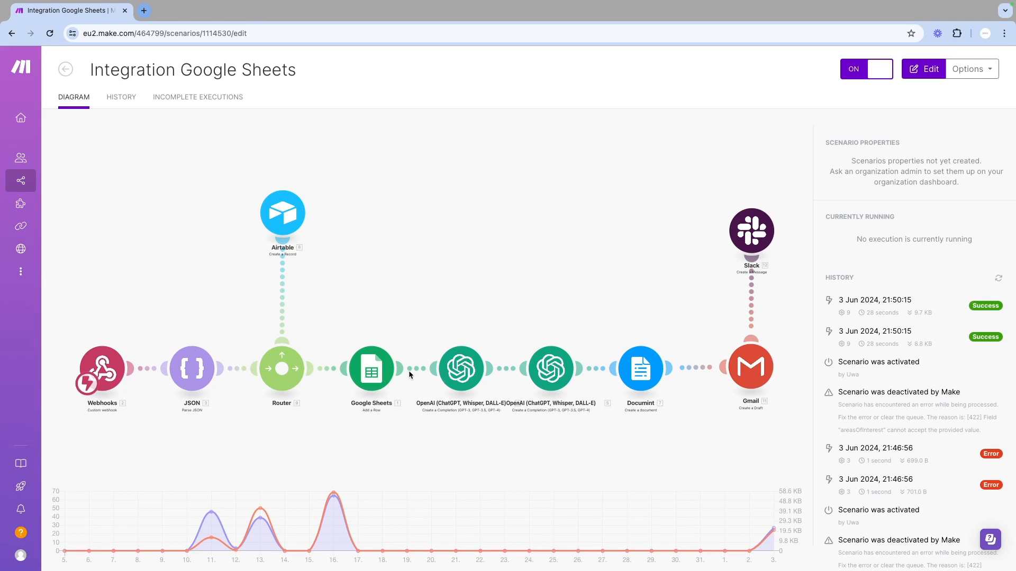
Open the scenario editor and inspect the settings of both OpenAI modules, closing each without changes
{"action": "left_click", "coordinate": [463, 377]}
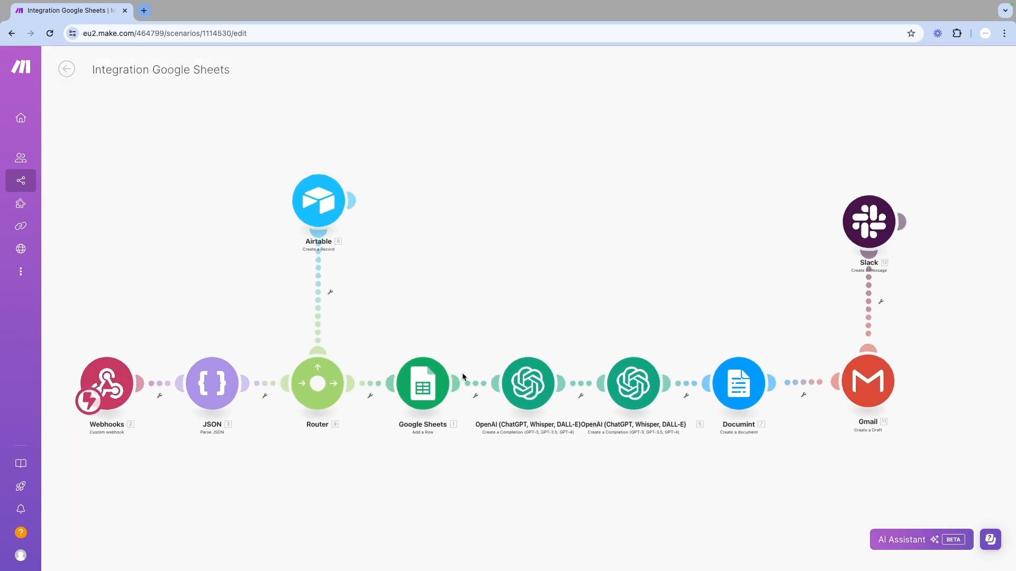
{"action": "left_click", "coordinate": [577, 409]}
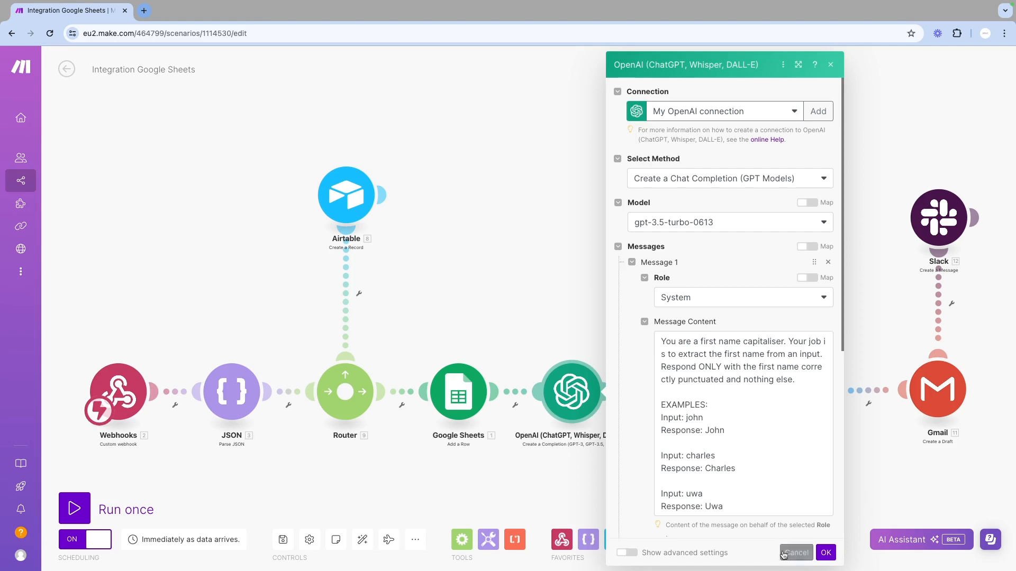
{"action": "left_click", "coordinate": [801, 554]}
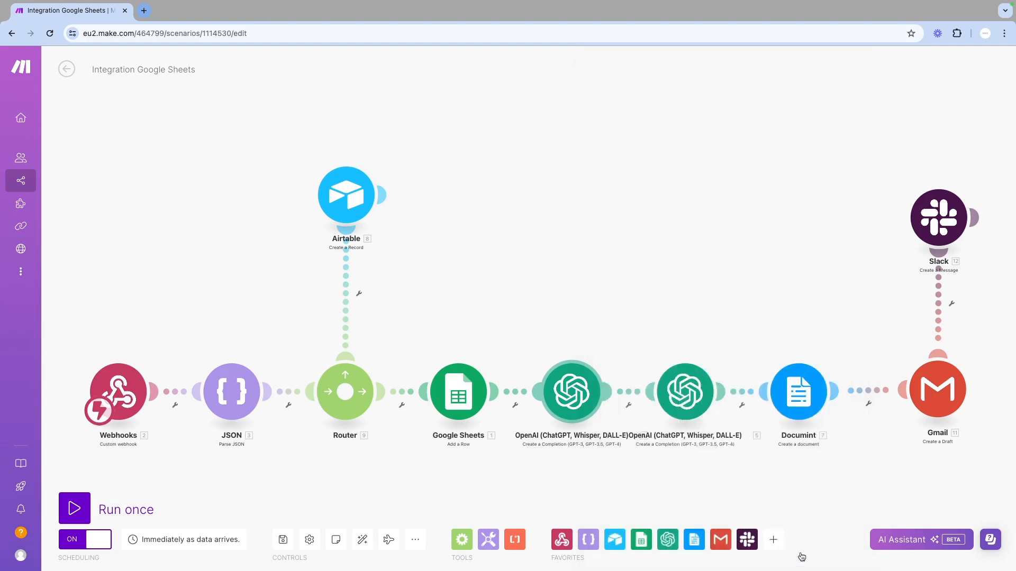
{"action": "left_click", "coordinate": [703, 398]}
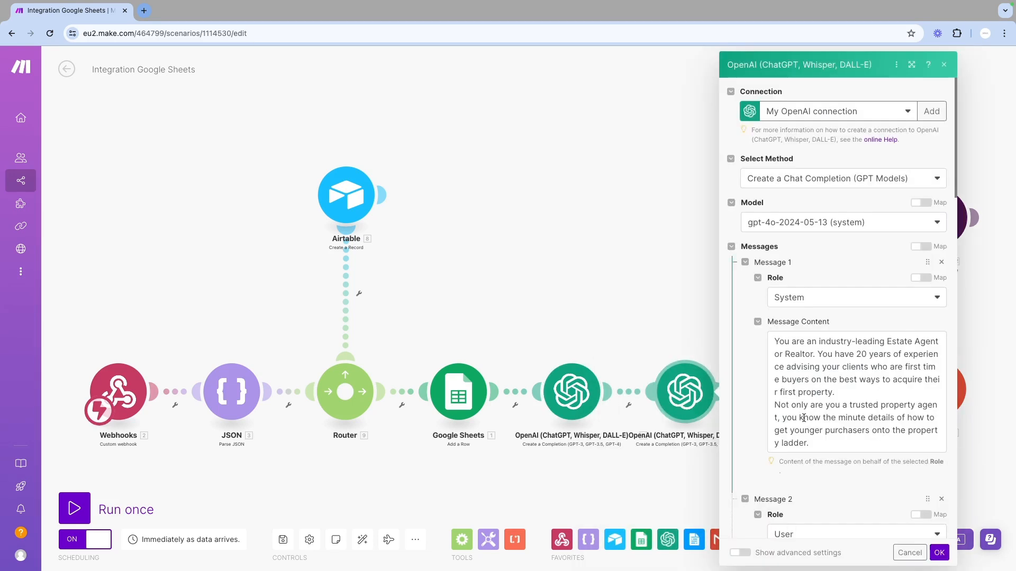
{"action": "scroll", "coordinate": [828, 398], "scroll_direction": "down", "scroll_amount": 10}
{"action": "scroll", "coordinate": [828, 398], "scroll_direction": "down", "scroll_amount": 10}
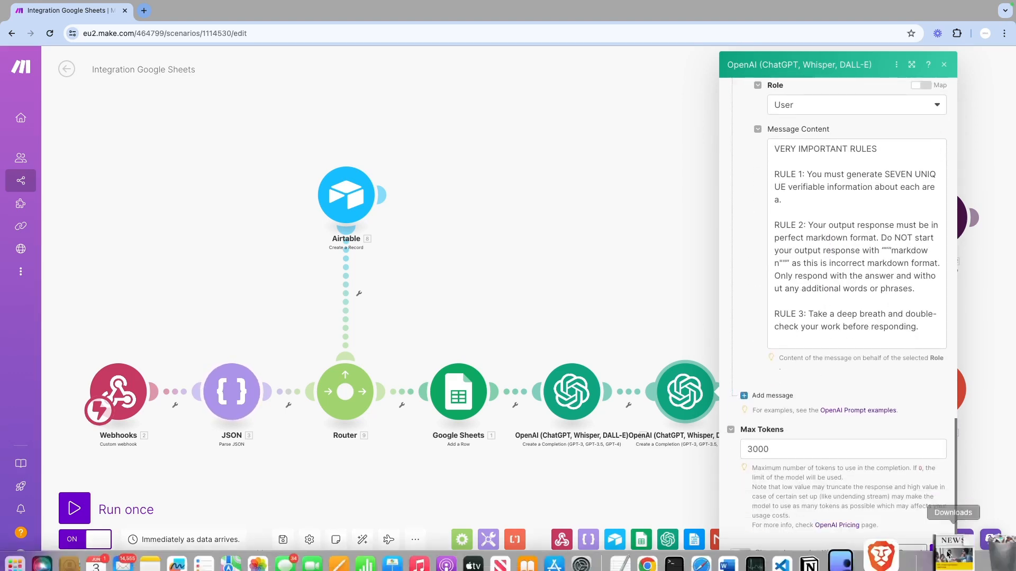
{"action": "left_click", "coordinate": [909, 553]}
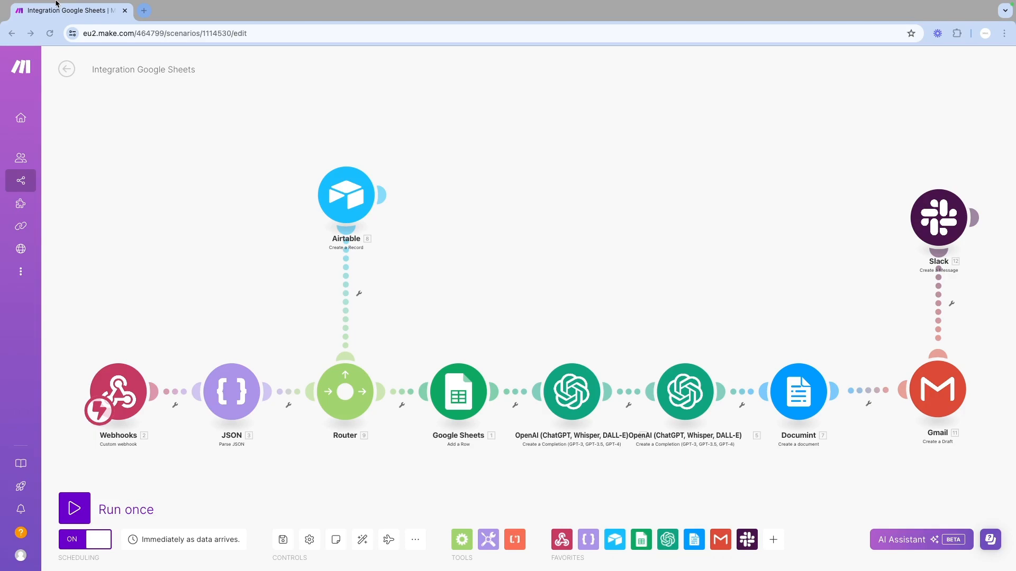
Open the generated First Time Buyer Report PDF from its copied link in a new browser tab
{"action": "key", "text": "ctrl+t"}
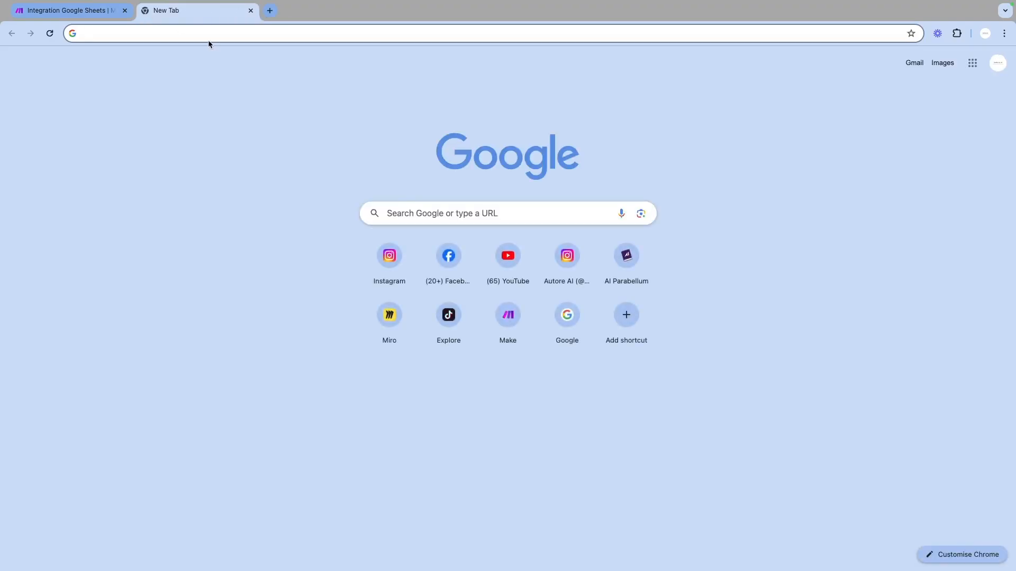
{"action": "key", "text": "Return"}
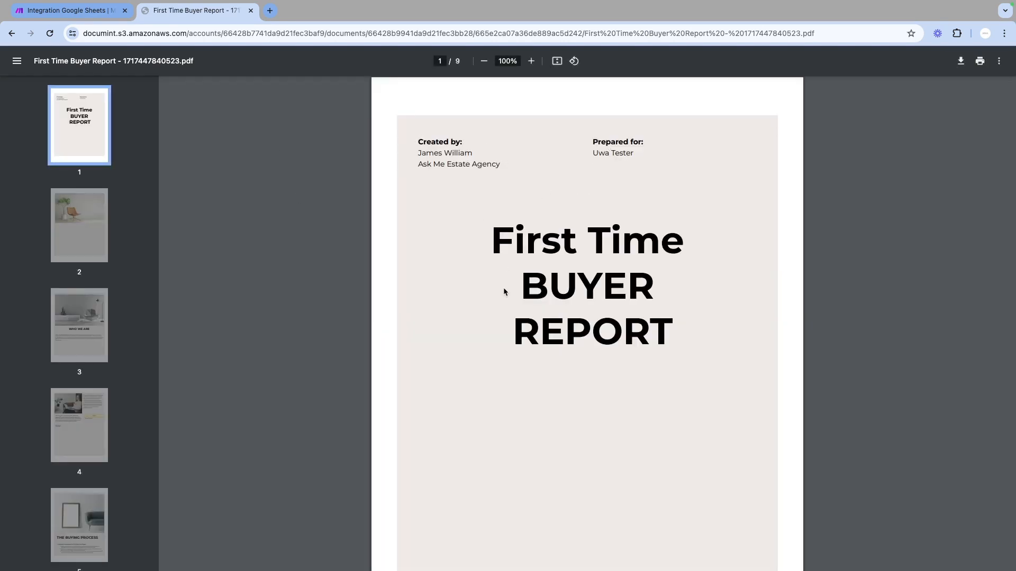
Scroll through the report's pages to review the personalised content, the buying process and the area information
{"action": "scroll", "coordinate": [503, 287], "scroll_direction": "down", "scroll_amount": 1}
{"action": "scroll", "coordinate": [502, 291], "scroll_direction": "down", "scroll_amount": 2}
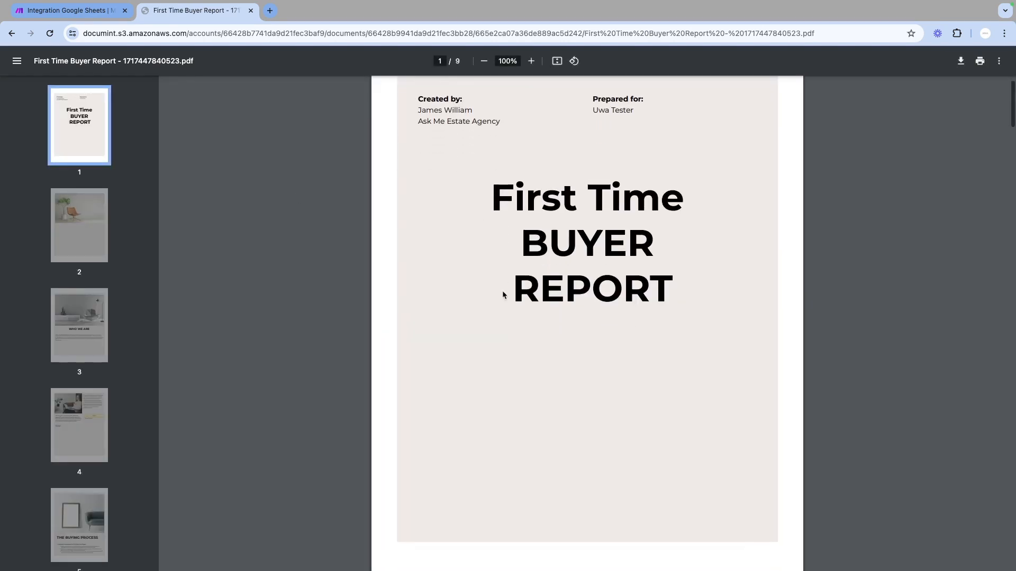
{"action": "scroll", "coordinate": [503, 290], "scroll_direction": "down", "scroll_amount": 3}
{"action": "scroll", "coordinate": [587, 328], "scroll_direction": "up", "scroll_amount": 4}
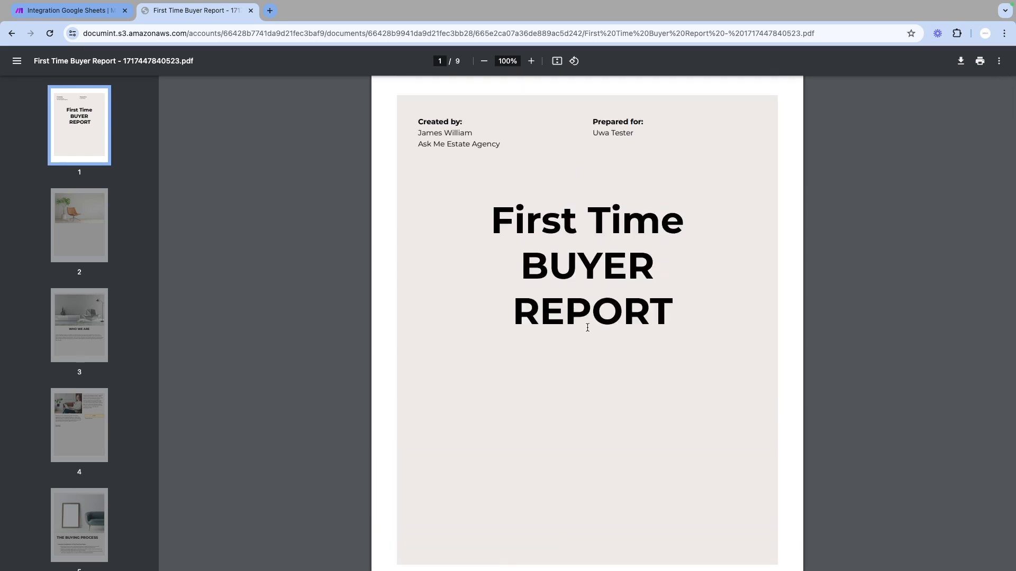
{"action": "scroll", "coordinate": [587, 327], "scroll_direction": "down", "scroll_amount": 12}
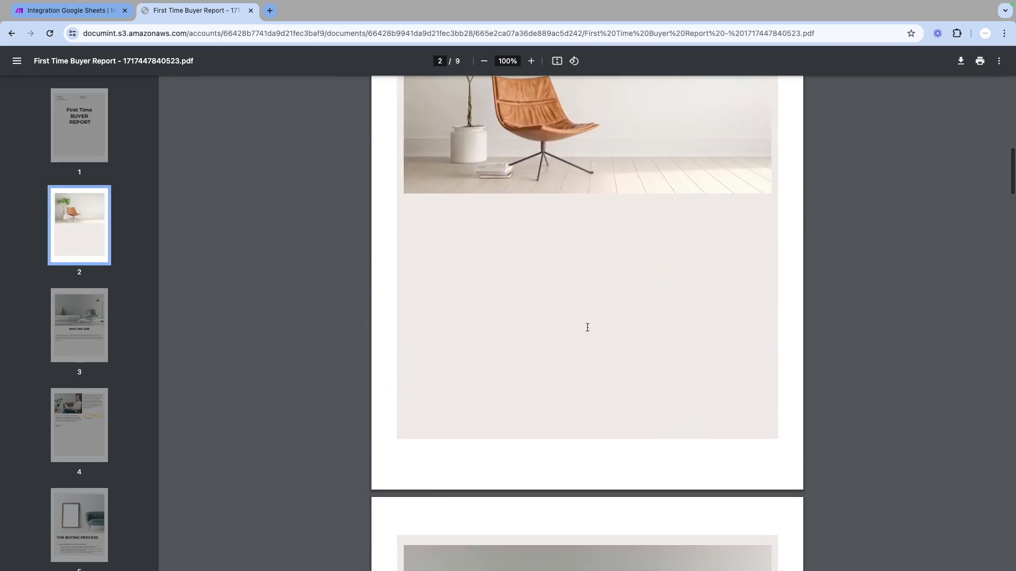
{"action": "scroll", "coordinate": [588, 328], "scroll_direction": "down", "scroll_amount": 9}
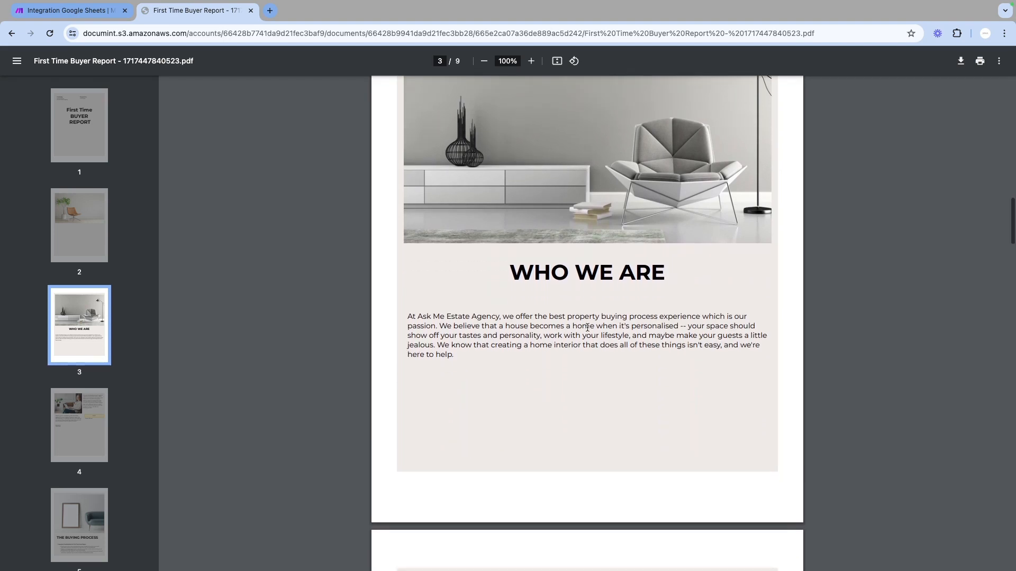
{"action": "scroll", "coordinate": [587, 328], "scroll_direction": "down", "scroll_amount": 6}
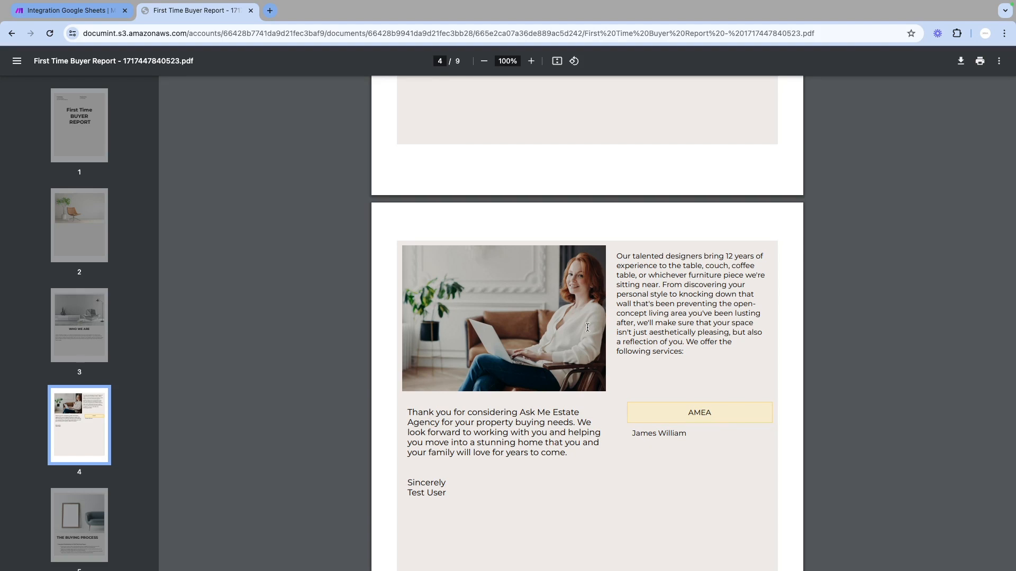
{"action": "scroll", "coordinate": [587, 328], "scroll_direction": "down", "scroll_amount": 4}
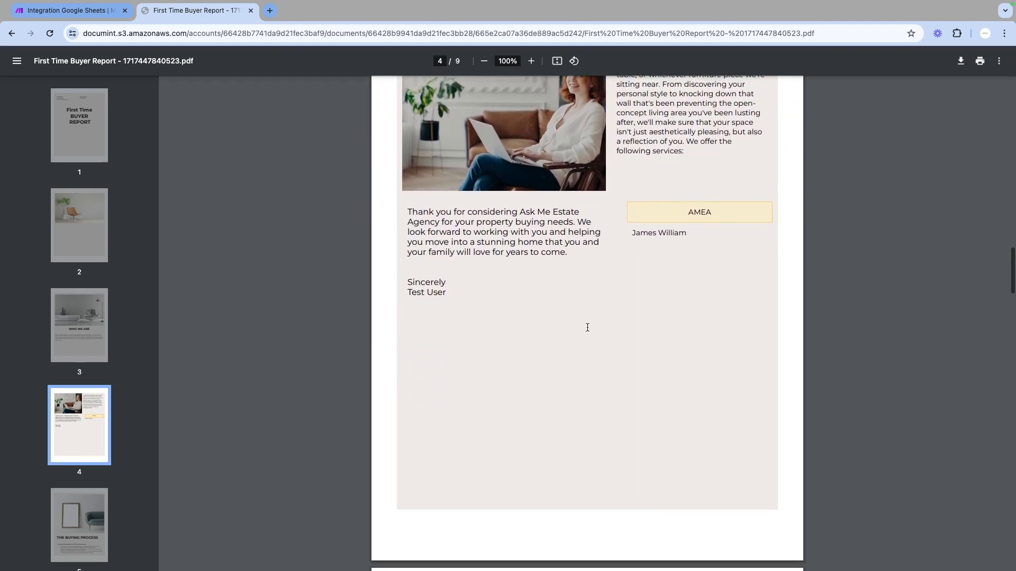
{"action": "scroll", "coordinate": [588, 328], "scroll_direction": "up", "scroll_amount": 2}
{"action": "scroll", "coordinate": [588, 327], "scroll_direction": "down", "scroll_amount": 3}
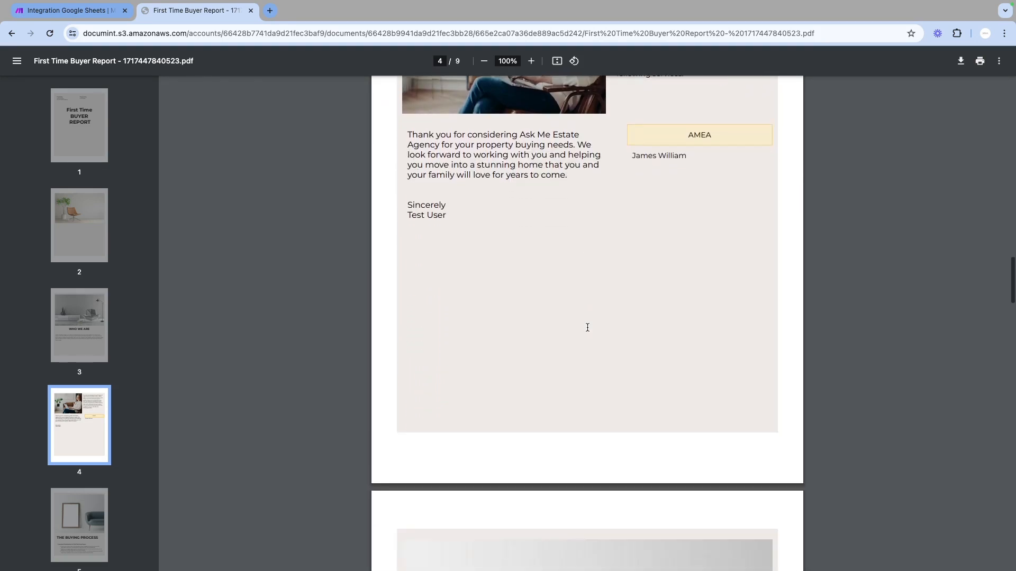
{"action": "scroll", "coordinate": [587, 327], "scroll_direction": "down", "scroll_amount": 13}
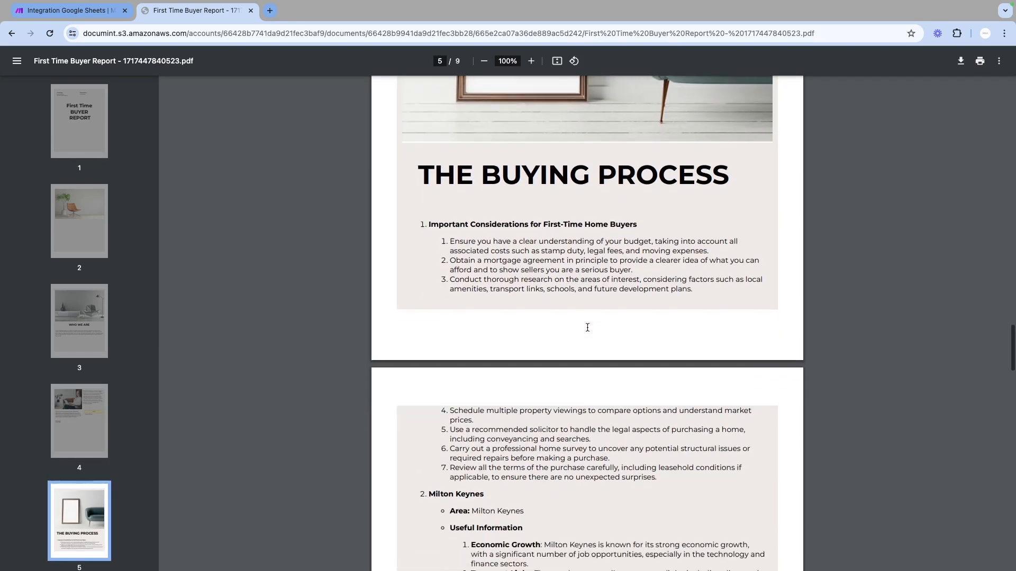
{"action": "scroll", "coordinate": [587, 328], "scroll_direction": "down", "scroll_amount": 1}
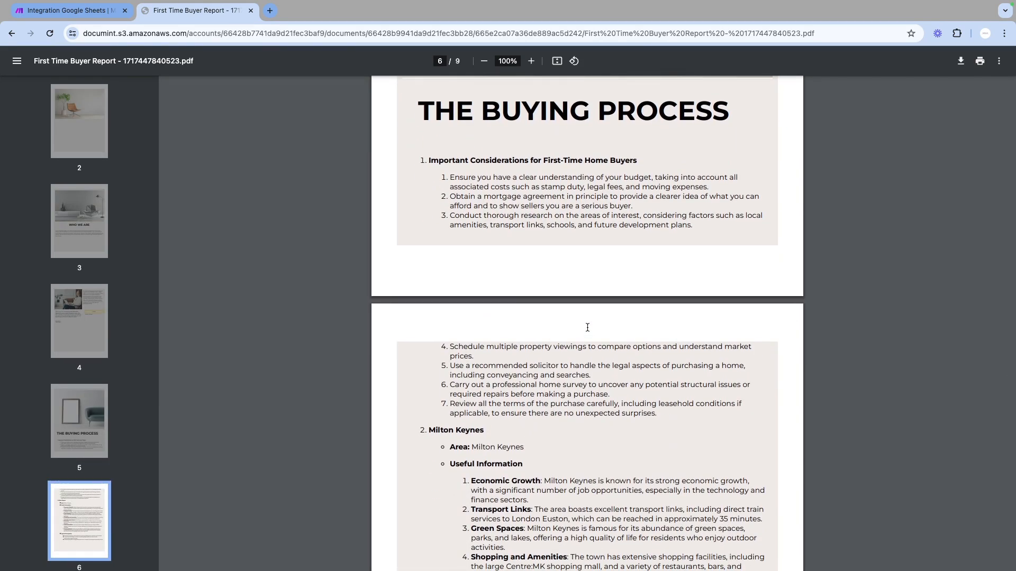
{"action": "scroll", "coordinate": [591, 328], "scroll_direction": "down", "scroll_amount": 4}
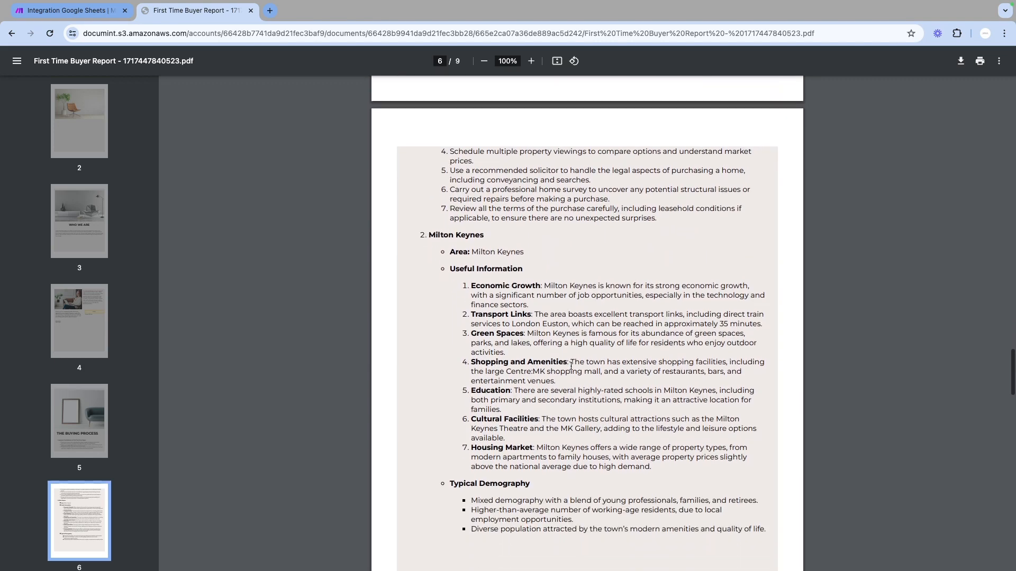
{"action": "scroll", "coordinate": [548, 370], "scroll_direction": "down", "scroll_amount": 2}
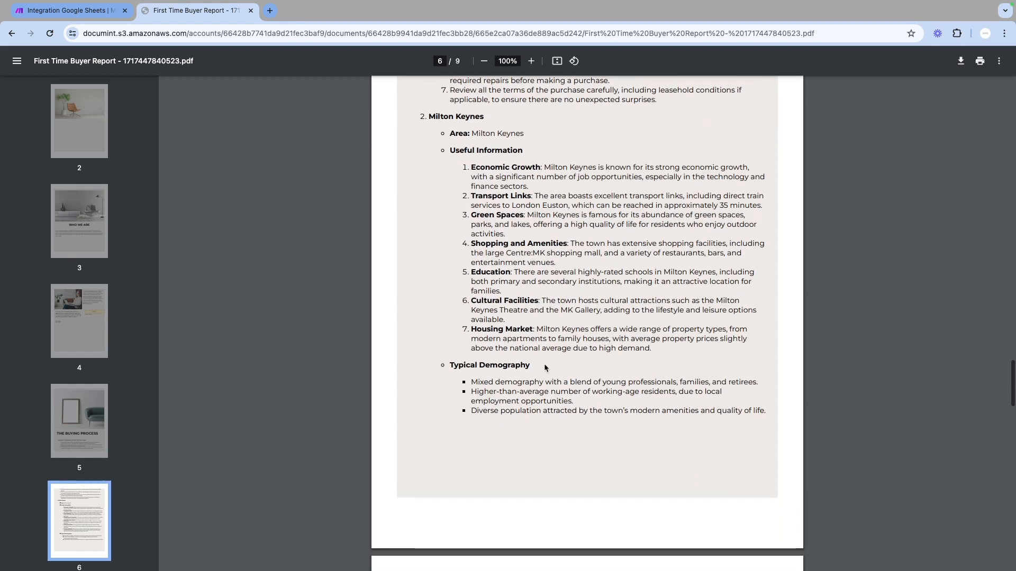
{"action": "scroll", "coordinate": [546, 344], "scroll_direction": "up", "scroll_amount": 3}
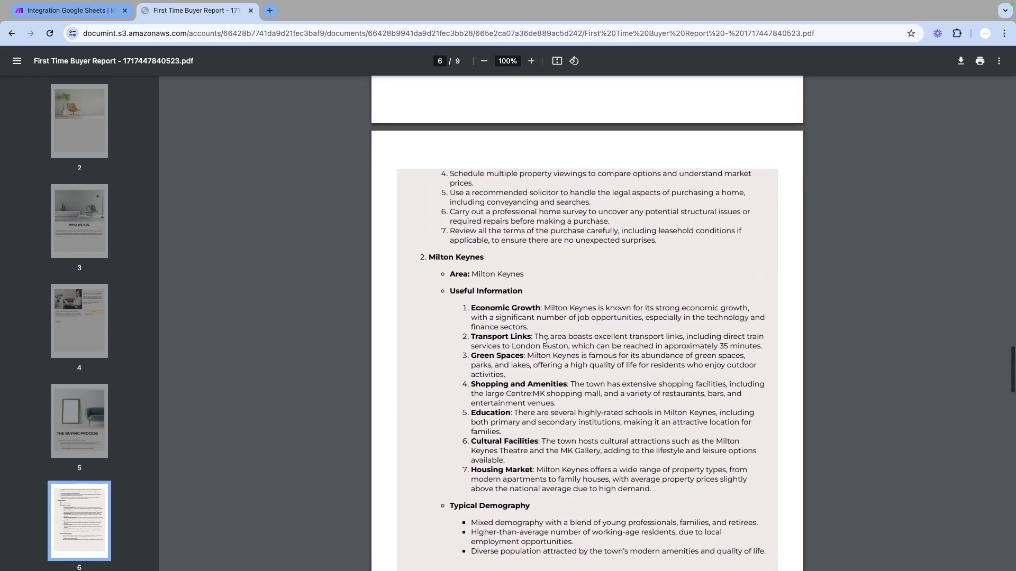
{"action": "scroll", "coordinate": [547, 344], "scroll_direction": "up", "scroll_amount": 2}
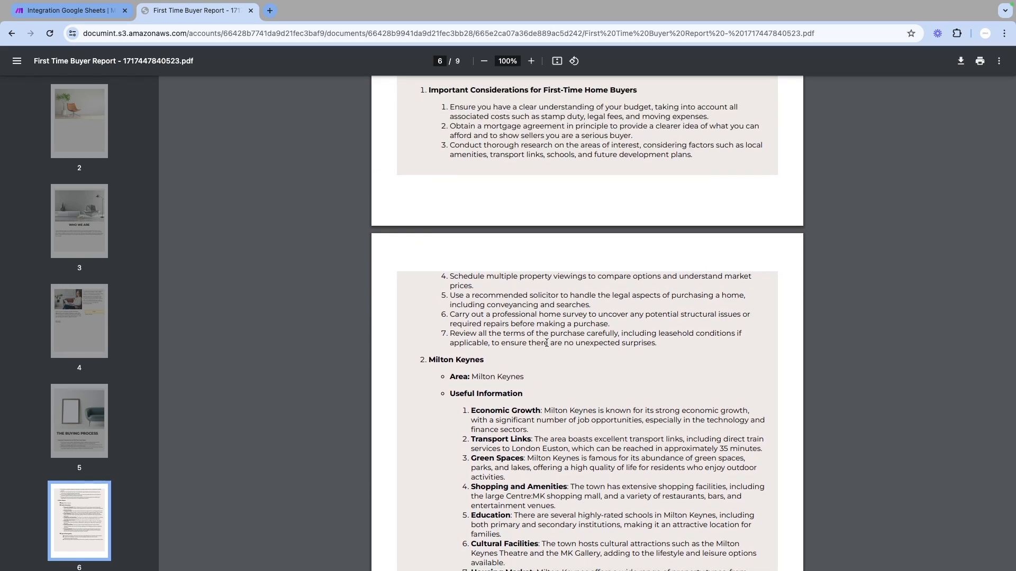
{"action": "scroll", "coordinate": [546, 343], "scroll_direction": "up", "scroll_amount": 2}
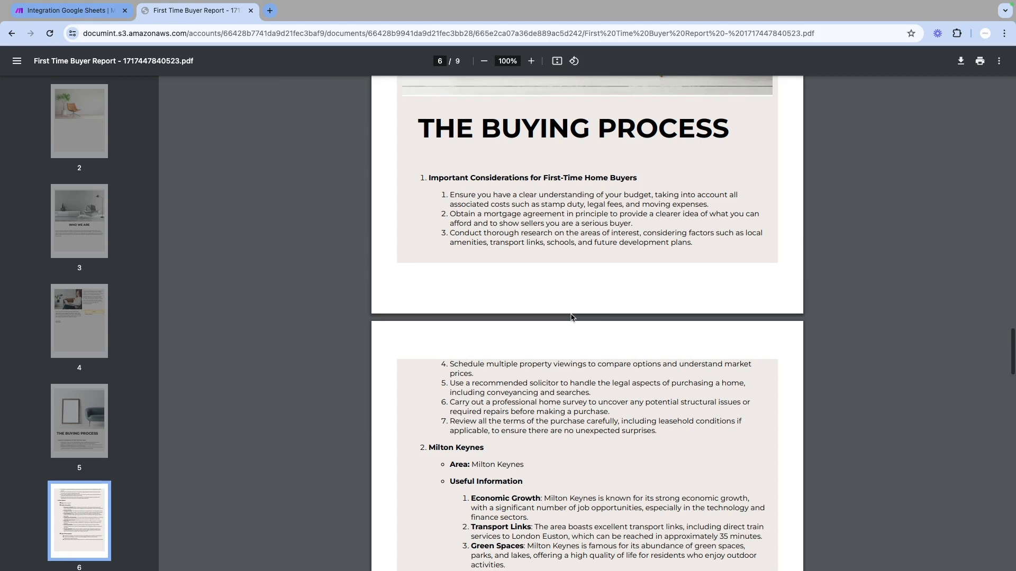
{"action": "scroll", "coordinate": [571, 317], "scroll_direction": "down", "scroll_amount": 7}
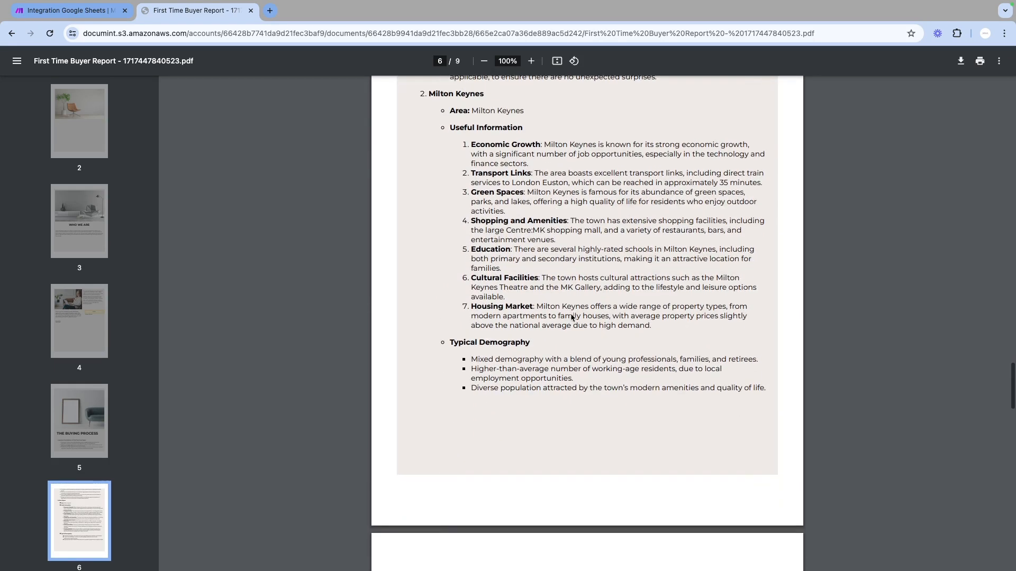
{"action": "scroll", "coordinate": [572, 318], "scroll_direction": "down", "scroll_amount": 3}
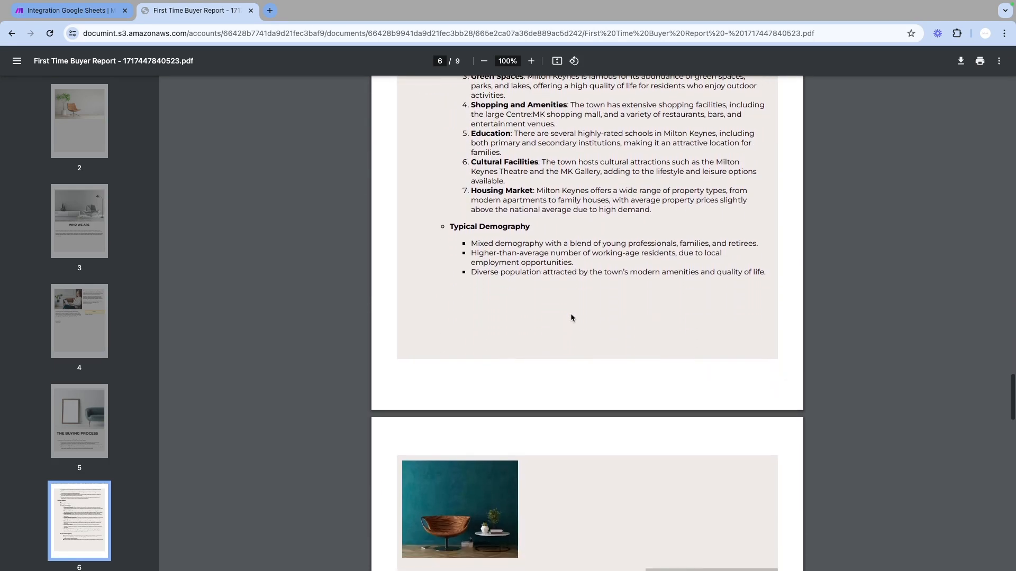
{"action": "scroll", "coordinate": [571, 317], "scroll_direction": "up", "scroll_amount": 3}
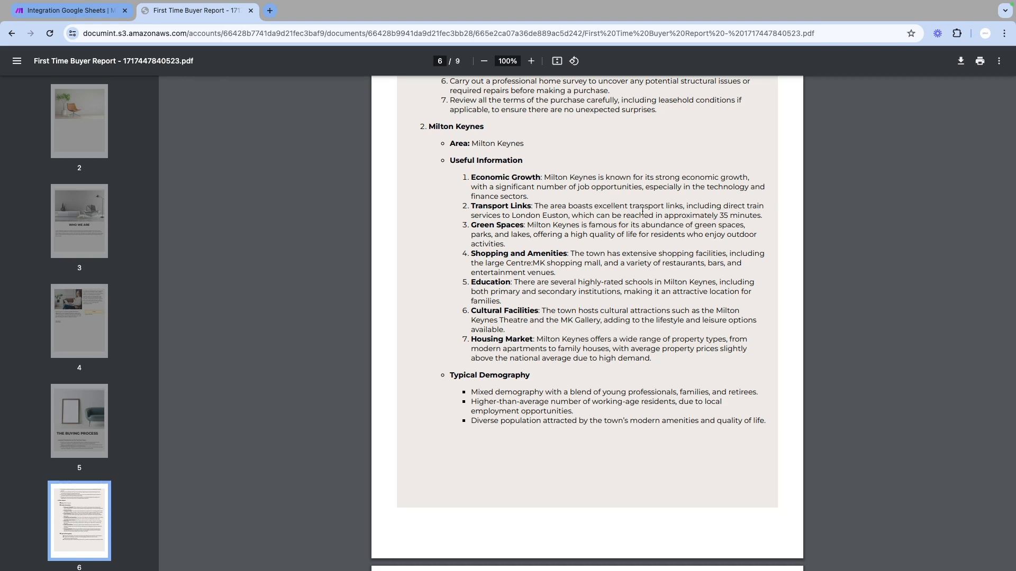
{"action": "scroll", "coordinate": [642, 228], "scroll_direction": "down", "scroll_amount": 6}
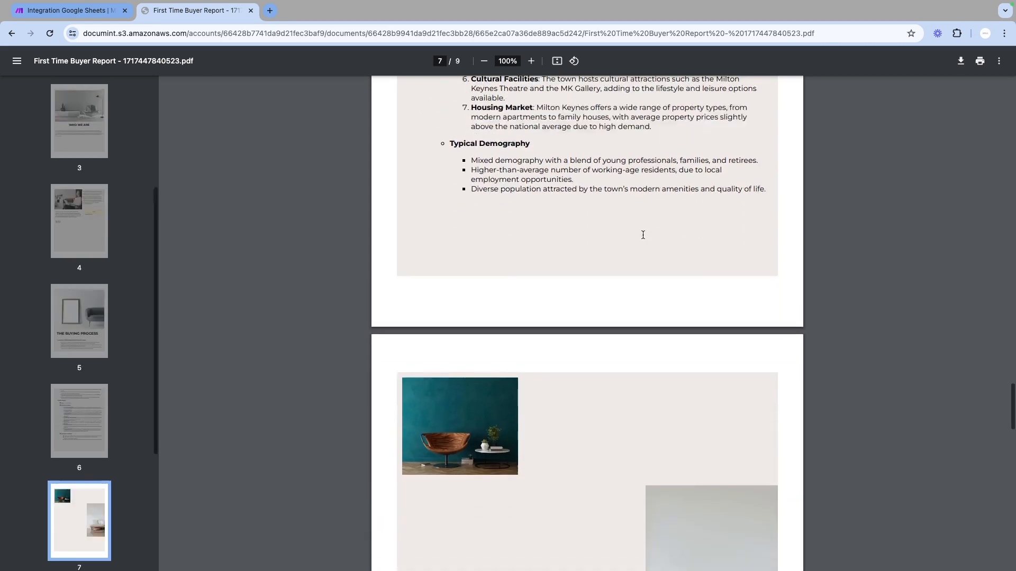
{"action": "scroll", "coordinate": [642, 235], "scroll_direction": "down", "scroll_amount": 14}
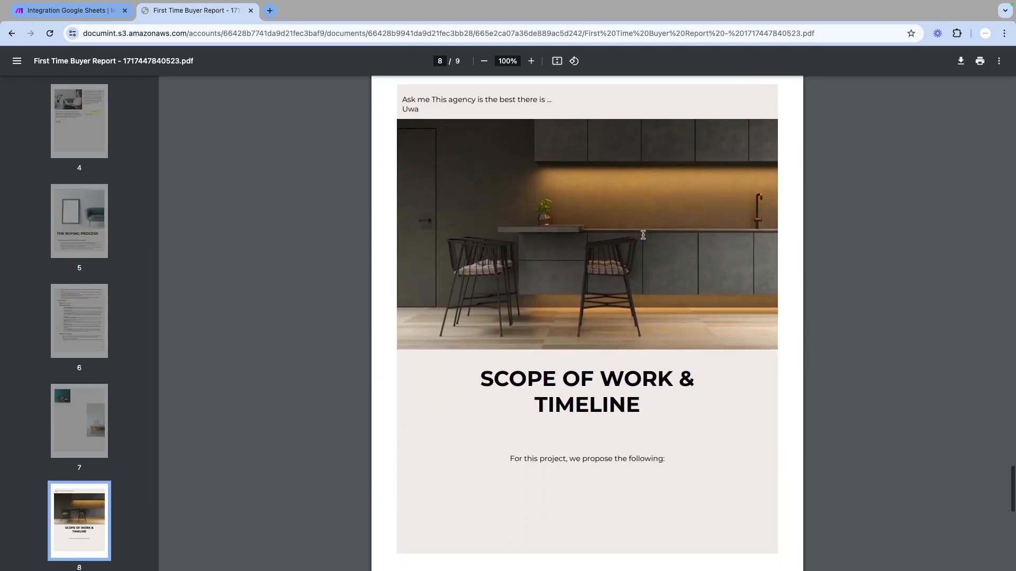
{"action": "scroll", "coordinate": [643, 234], "scroll_direction": "down", "scroll_amount": 4}
{"action": "scroll", "coordinate": [642, 235], "scroll_direction": "up", "scroll_amount": 20}
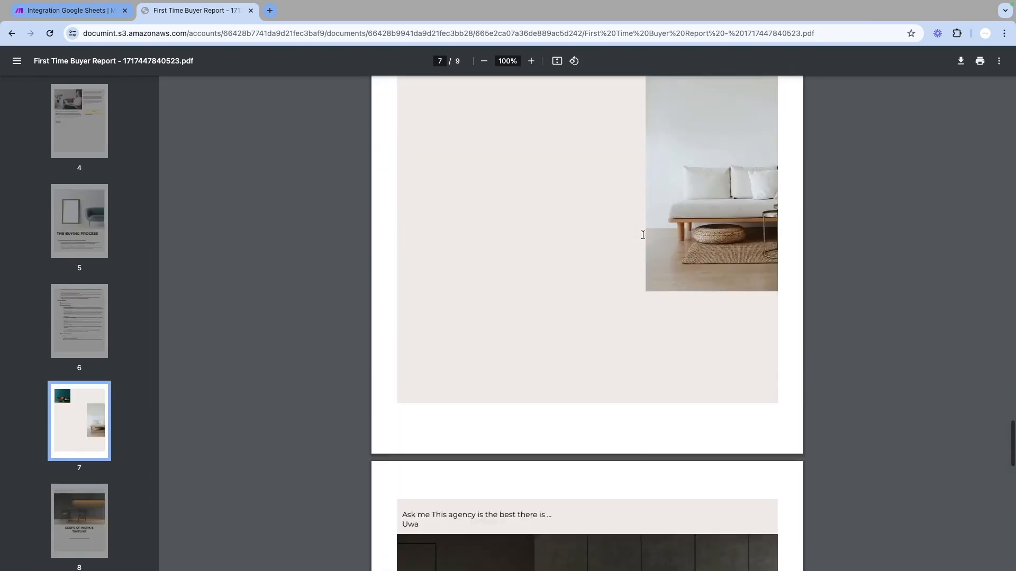
{"action": "scroll", "coordinate": [643, 235], "scroll_direction": "up", "scroll_amount": 2}
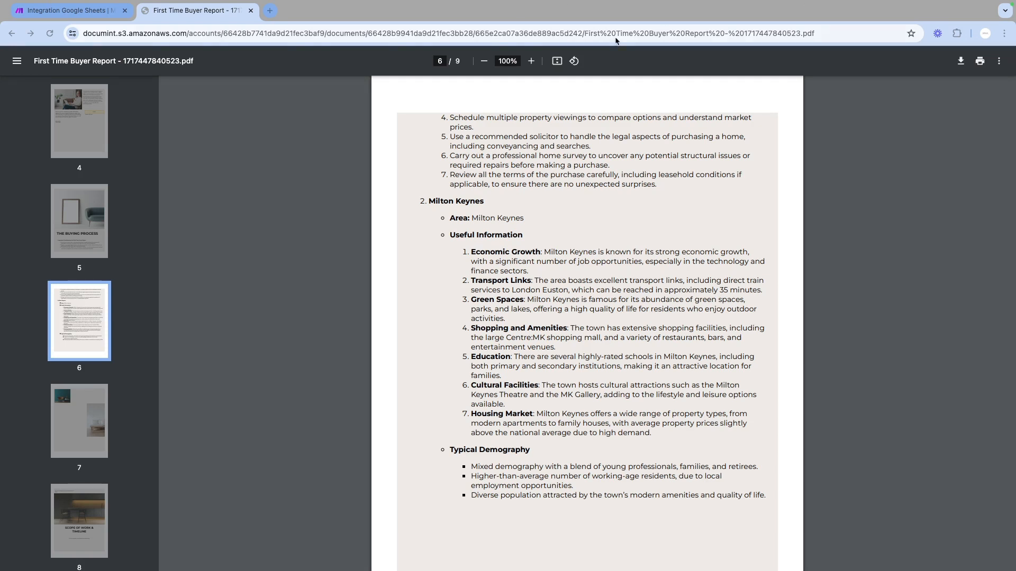
Open the estate agent crm Airtable base in a new tab and examine the leads table's columns
{"action": "left_click", "coordinate": [269, 11]}
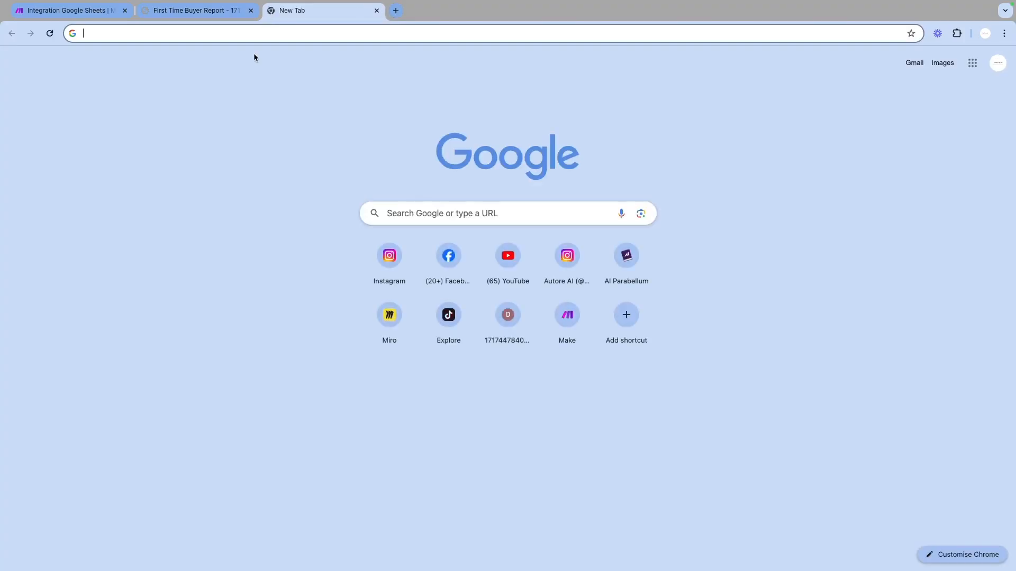
{"action": "key", "text": "Return"}
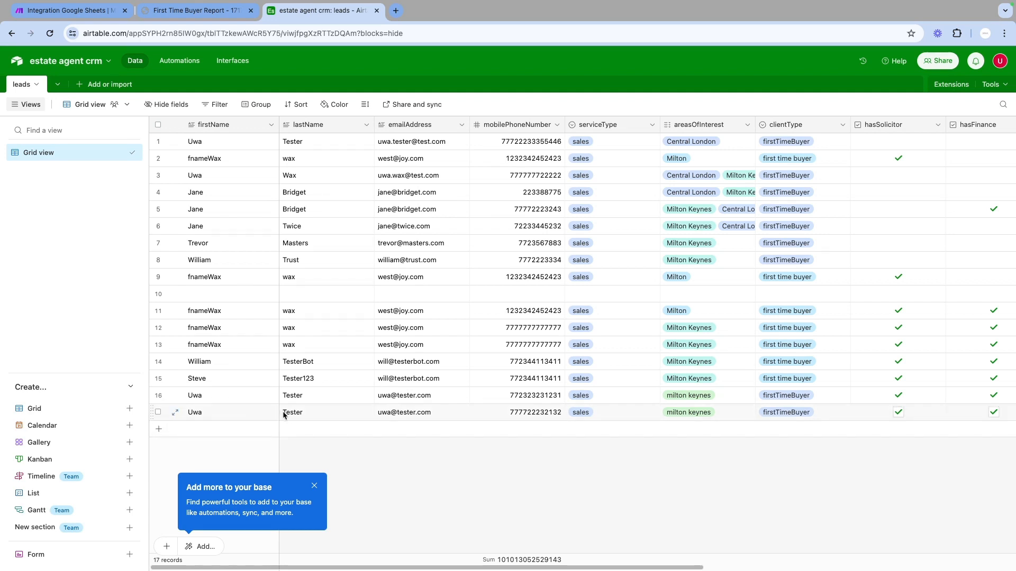
{"action": "scroll", "coordinate": [463, 411], "scroll_direction": "right", "scroll_amount": 2}
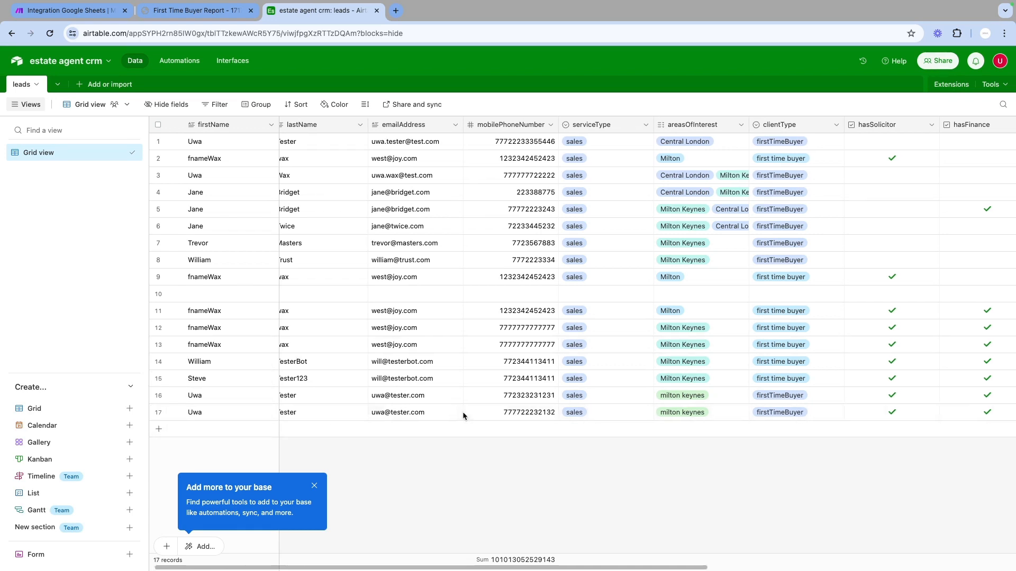
{"action": "scroll", "coordinate": [515, 416], "scroll_direction": "right", "scroll_amount": 4}
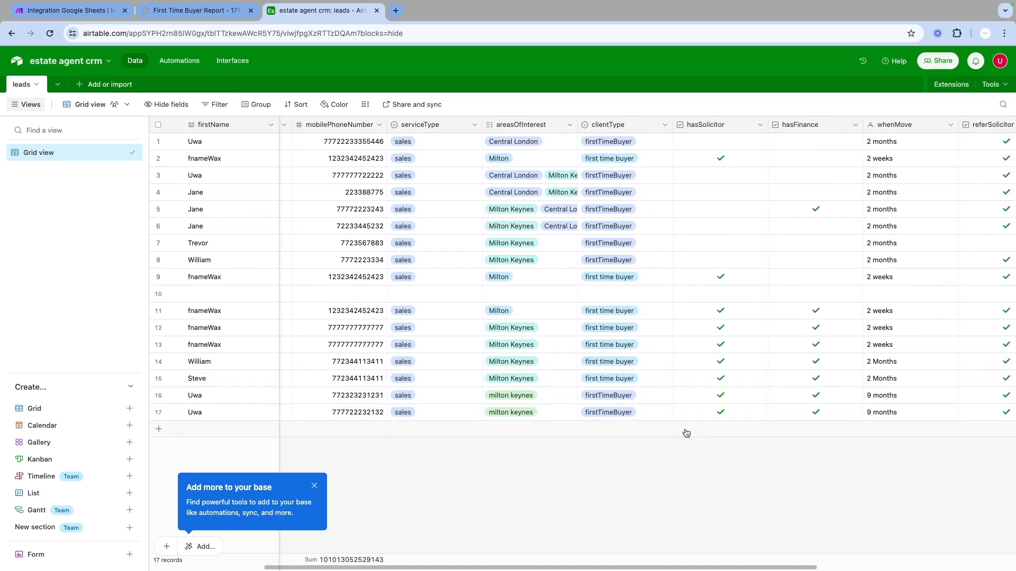
{"action": "scroll", "coordinate": [698, 431], "scroll_direction": "right", "scroll_amount": 4}
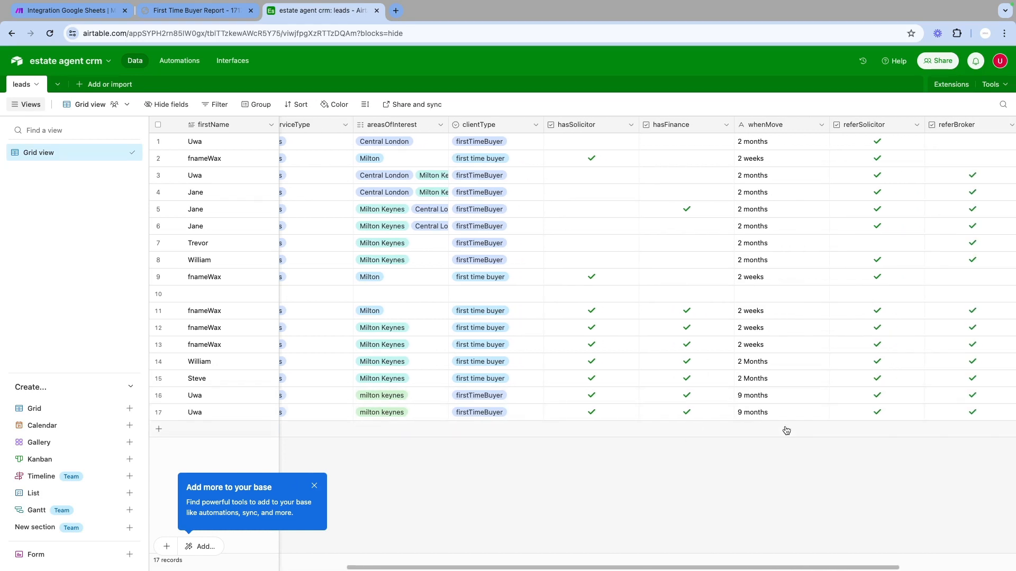
{"action": "scroll", "coordinate": [786, 425], "scroll_direction": "right", "scroll_amount": 4}
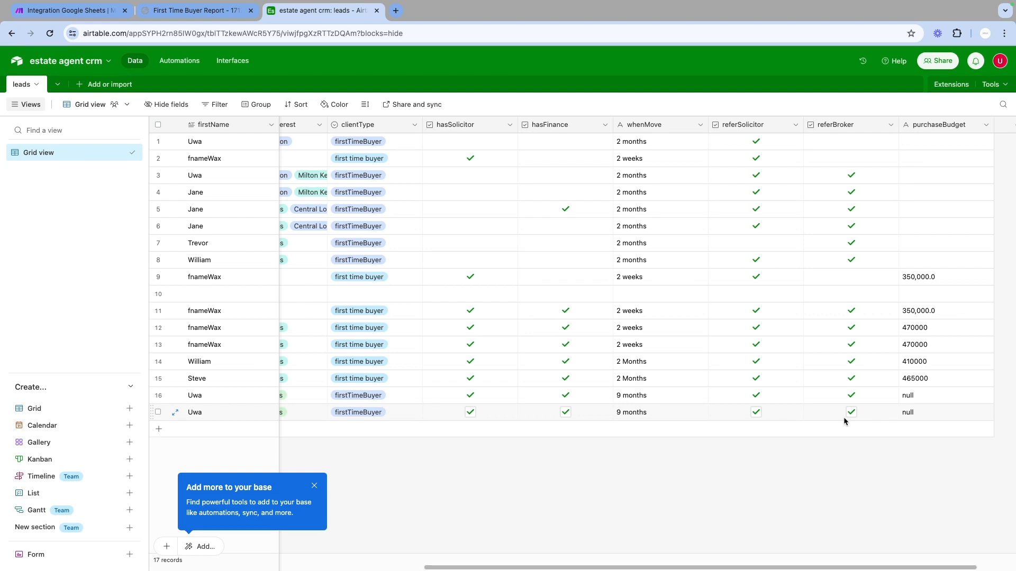
Scroll back and forth across the leads table to review the newest records' details from name to purchase budget
{"action": "scroll", "coordinate": [844, 418], "scroll_direction": "left", "scroll_amount": 10}
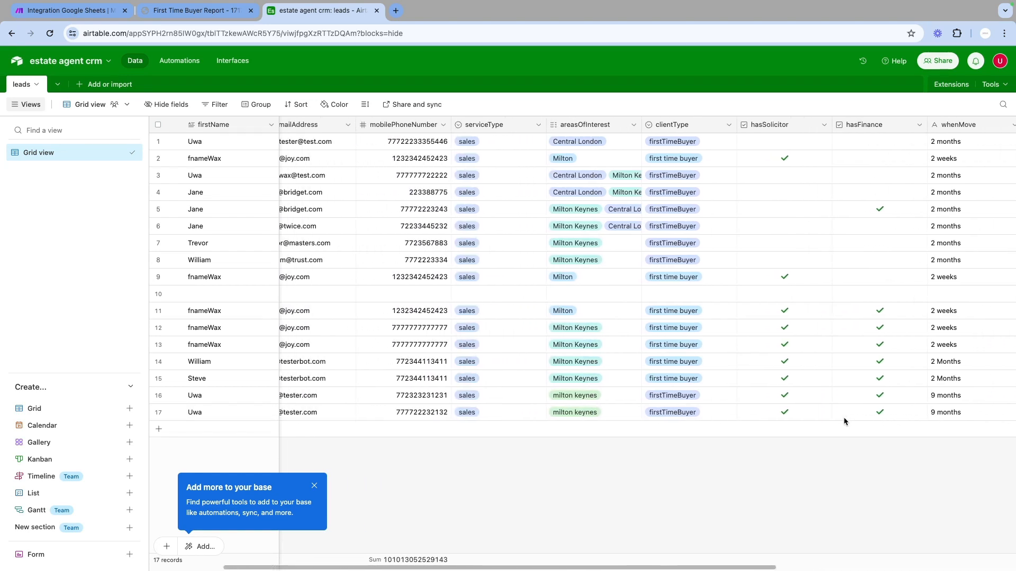
{"action": "scroll", "coordinate": [844, 417], "scroll_direction": "left", "scroll_amount": 3}
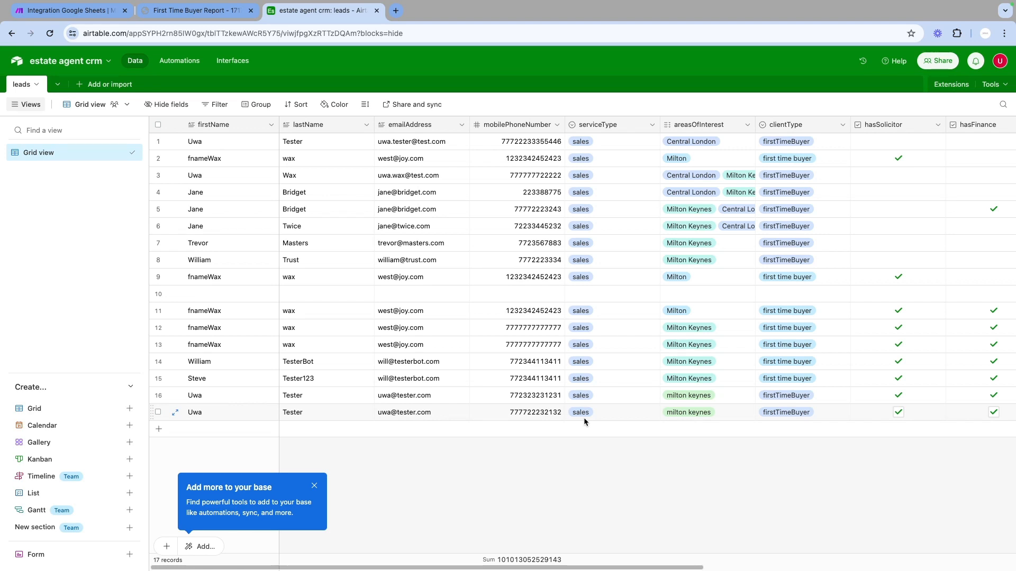
{"action": "scroll", "coordinate": [583, 418], "scroll_direction": "right", "scroll_amount": 2}
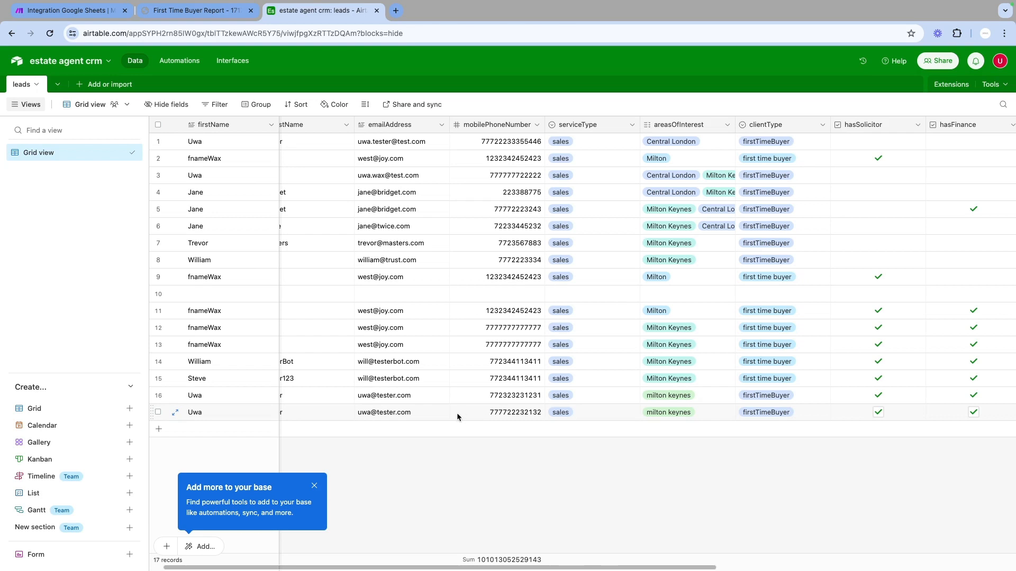
{"action": "scroll", "coordinate": [457, 416], "scroll_direction": "right", "scroll_amount": 8}
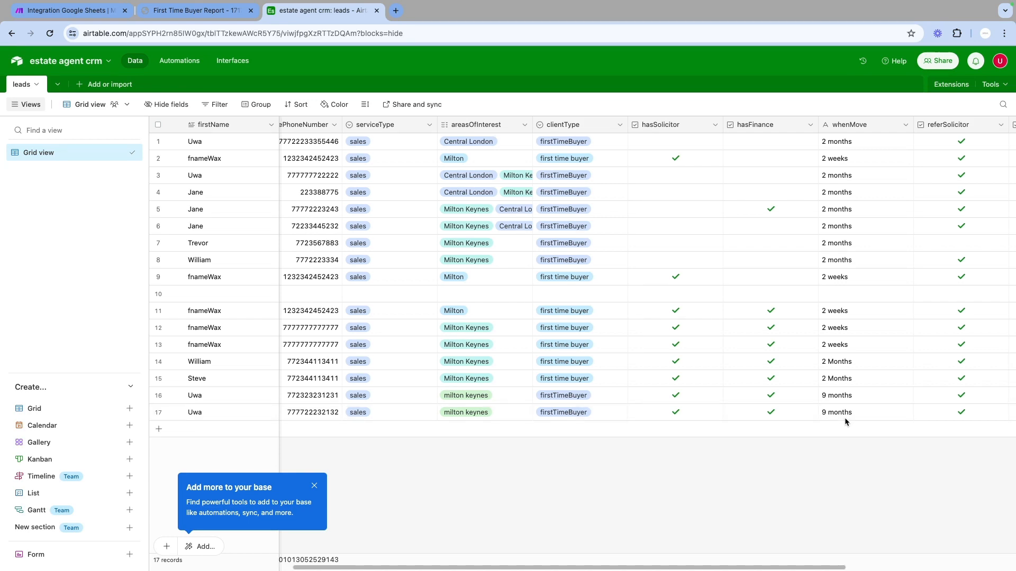
{"action": "scroll", "coordinate": [845, 417], "scroll_direction": "left", "scroll_amount": 5}
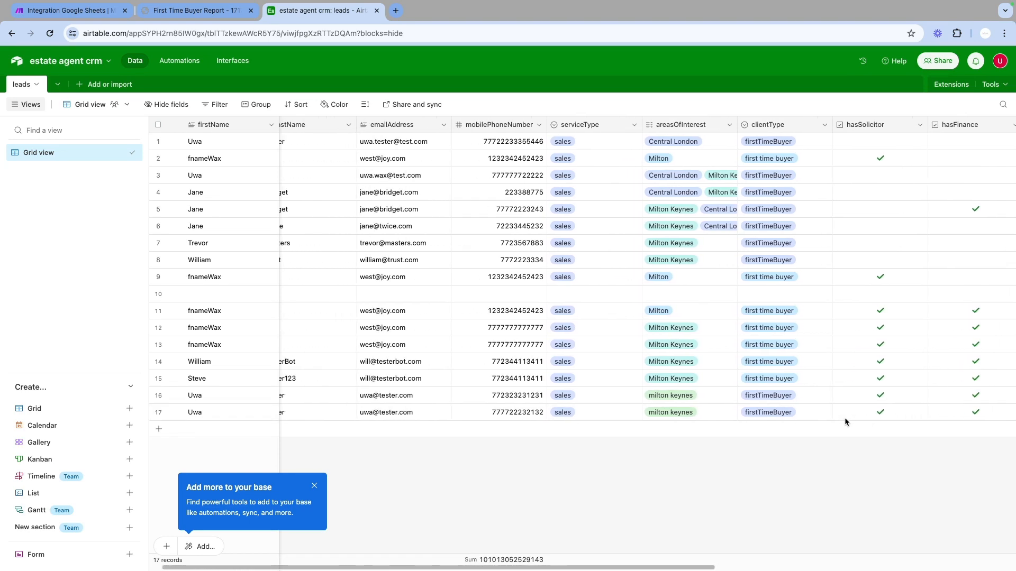
{"action": "scroll", "coordinate": [844, 417], "scroll_direction": "right", "scroll_amount": 10}
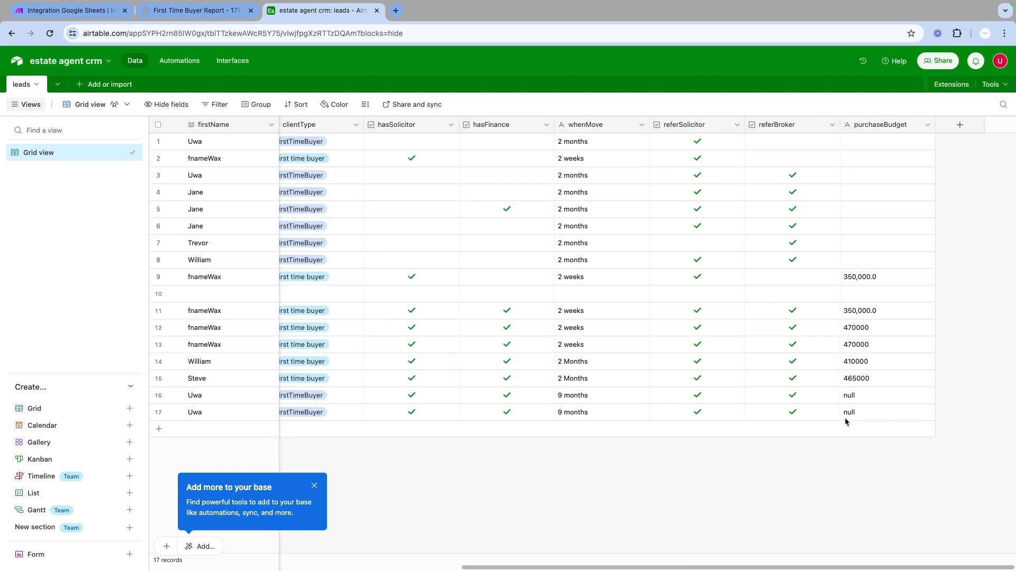
{"action": "scroll", "coordinate": [845, 418], "scroll_direction": "left", "scroll_amount": 2}
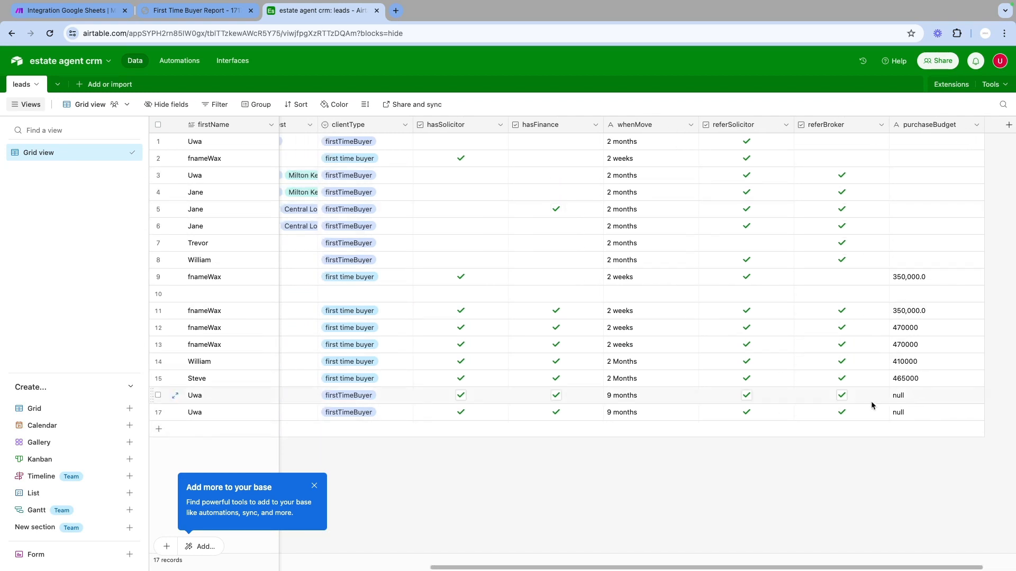
{"action": "scroll", "coordinate": [823, 423], "scroll_direction": "left", "scroll_amount": 2}
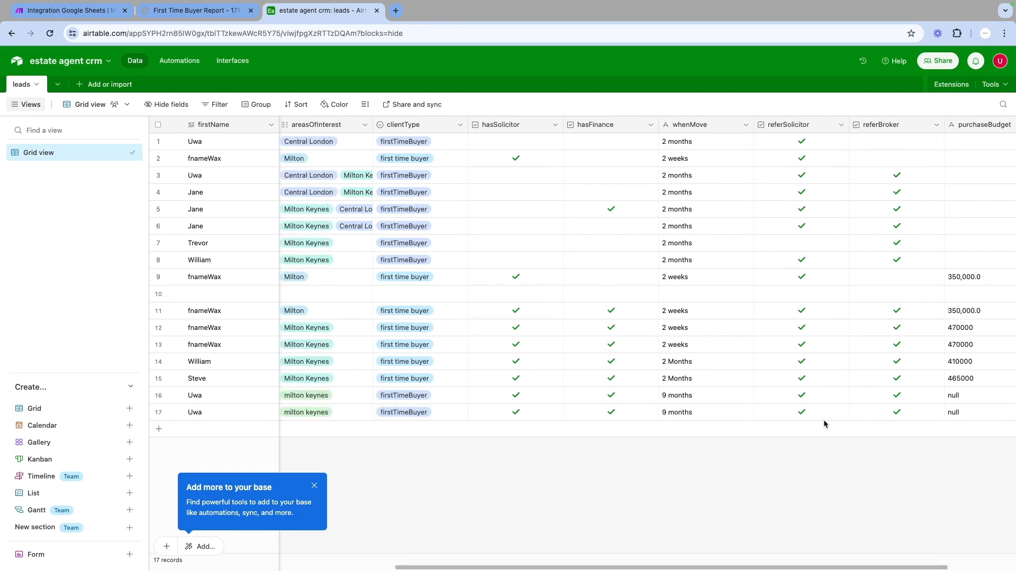
{"action": "scroll", "coordinate": [824, 420], "scroll_direction": "left", "scroll_amount": 10}
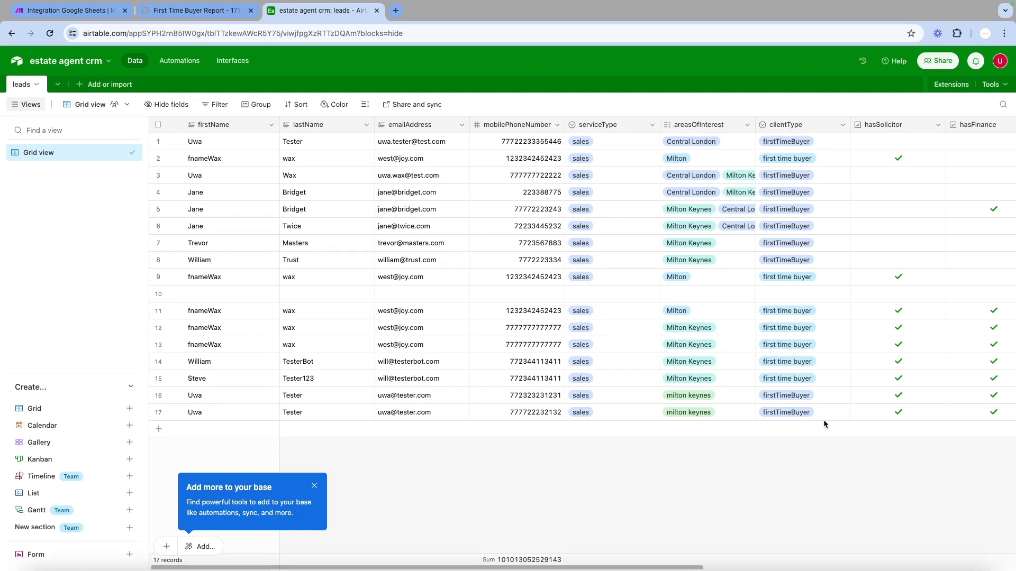
{"action": "key", "text": "ctrl+super+f"}
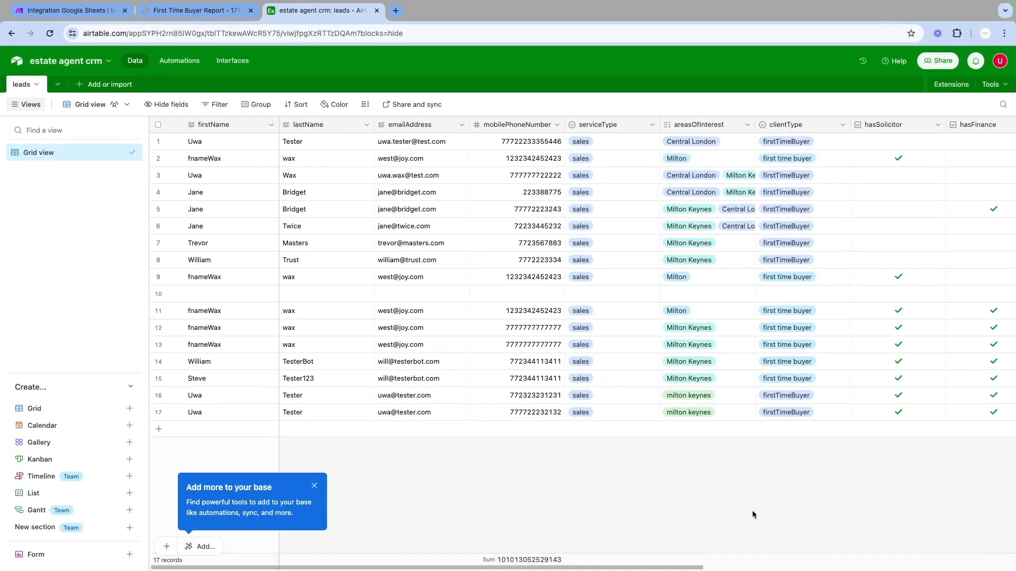
{"action": "key", "text": "ctrl+Up"}
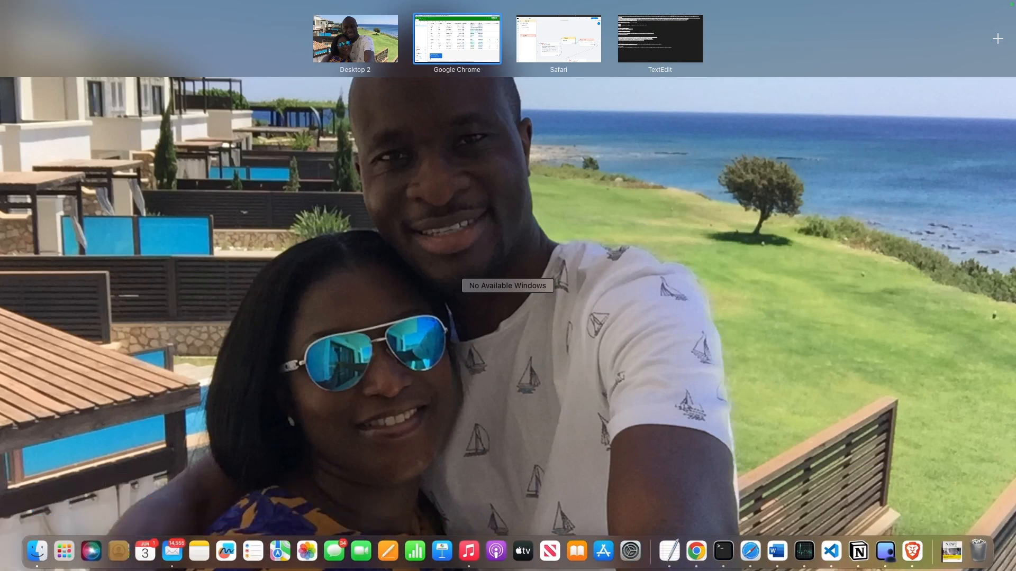
{"action": "key", "text": "ctrl+Up"}
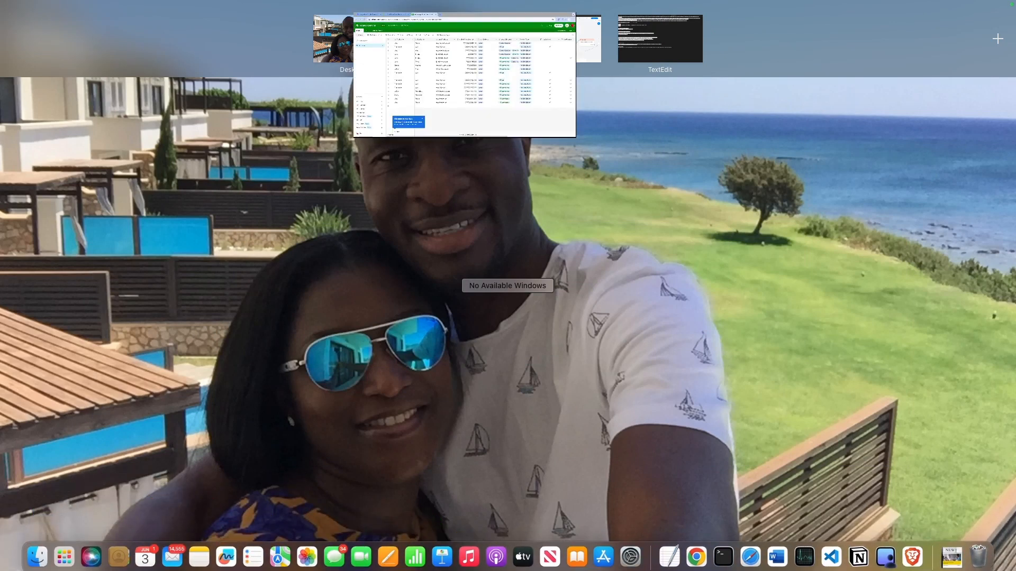